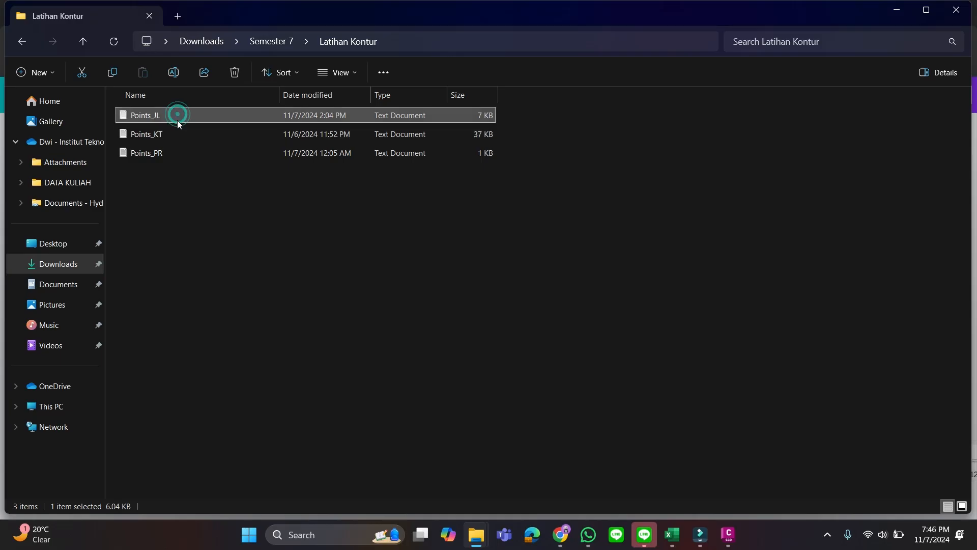
Open the Points_KT text file and examine its point name, northing, easting, elevation and description columns
click(175, 133)
click(175, 152)
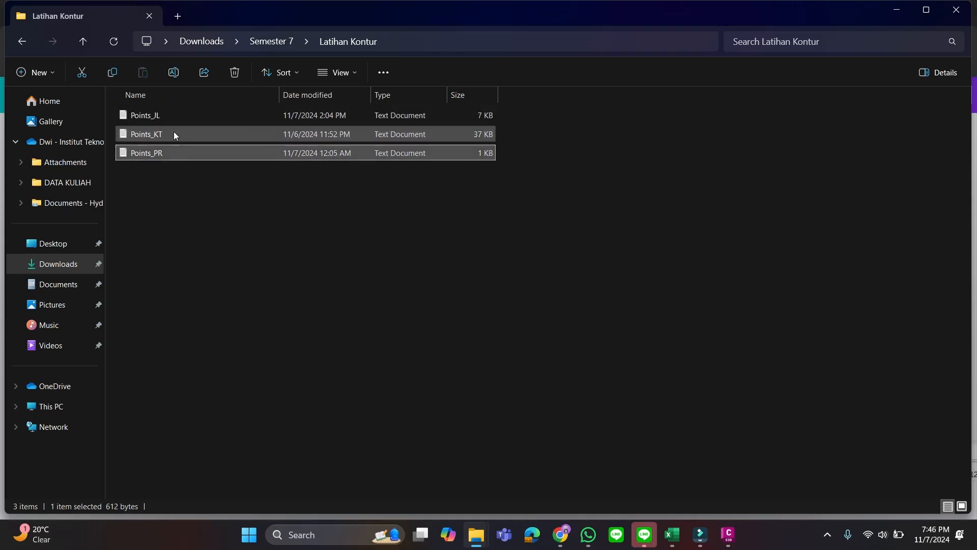
click(175, 135)
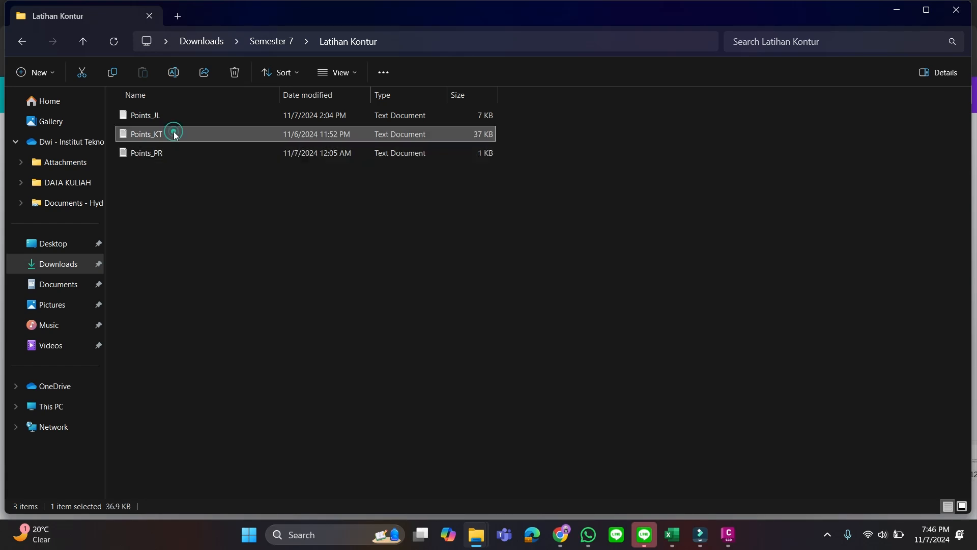
double_click(174, 135)
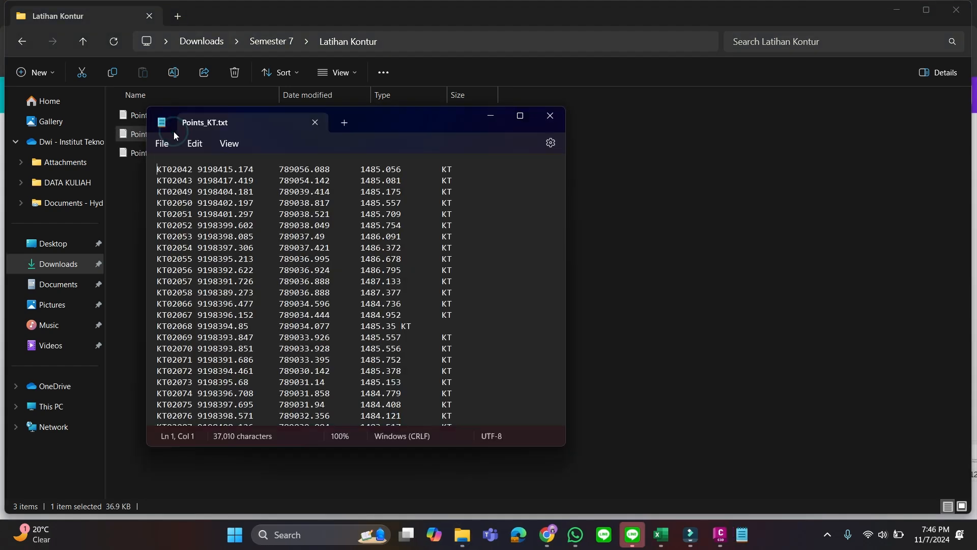
click(520, 116)
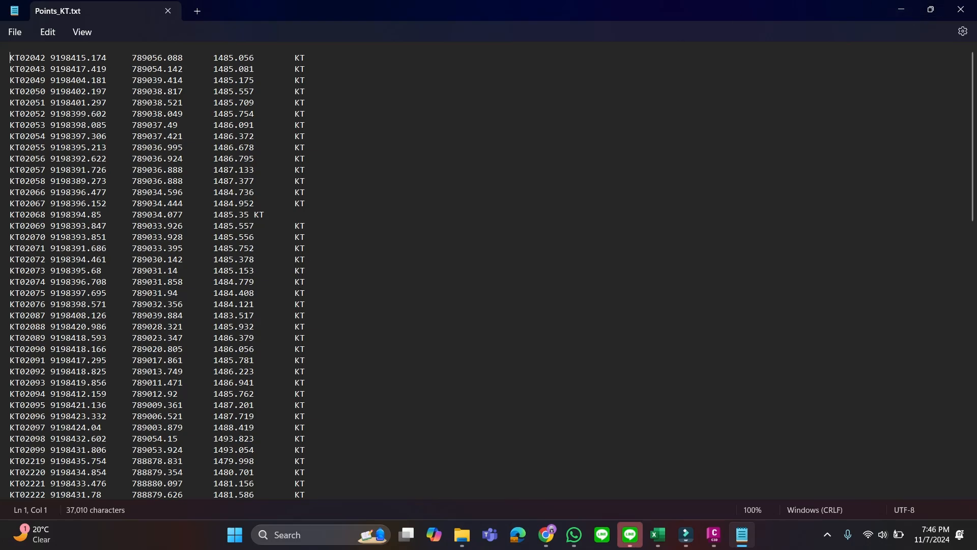
click(905, 9)
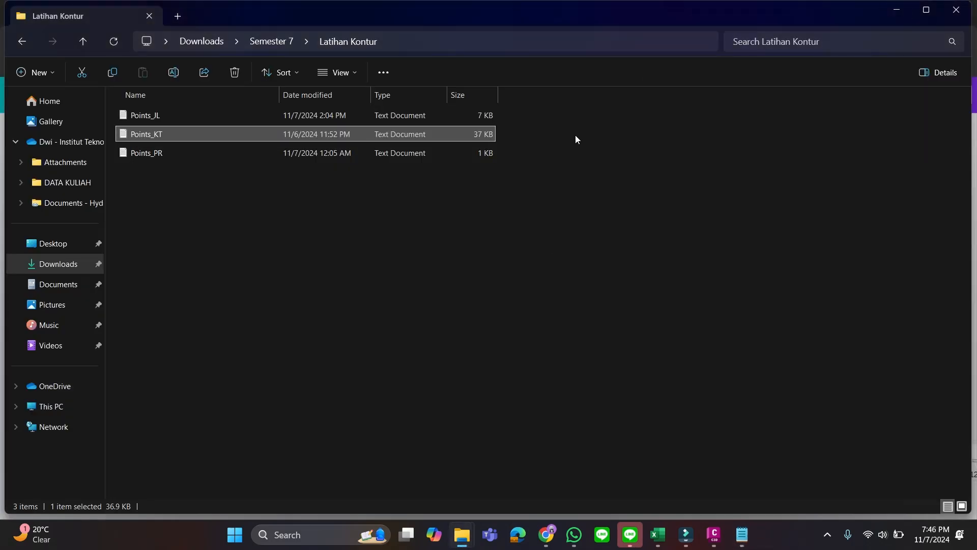
click(904, 9)
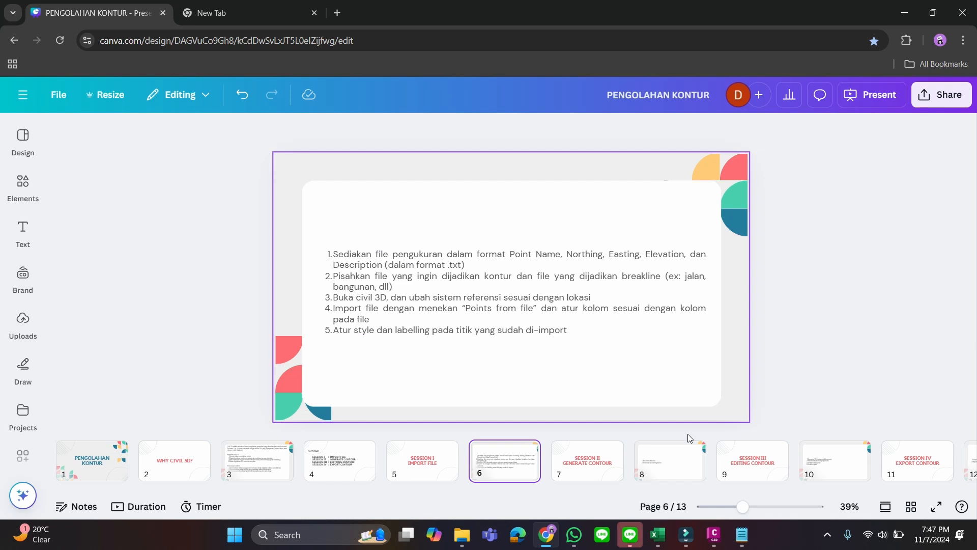
Switch to Civil 3D, create a new drawing and set the workspace to Planning and Analysis
click(712, 534)
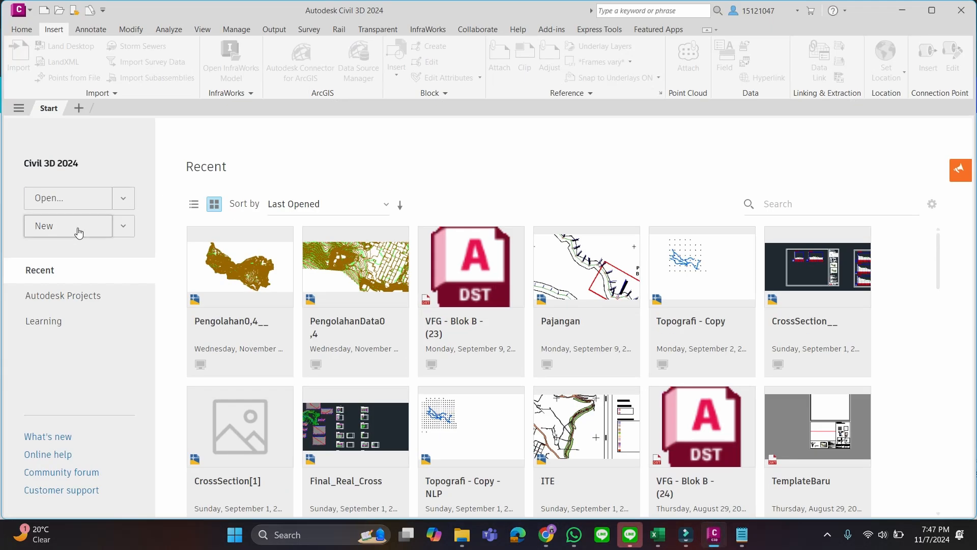
click(78, 227)
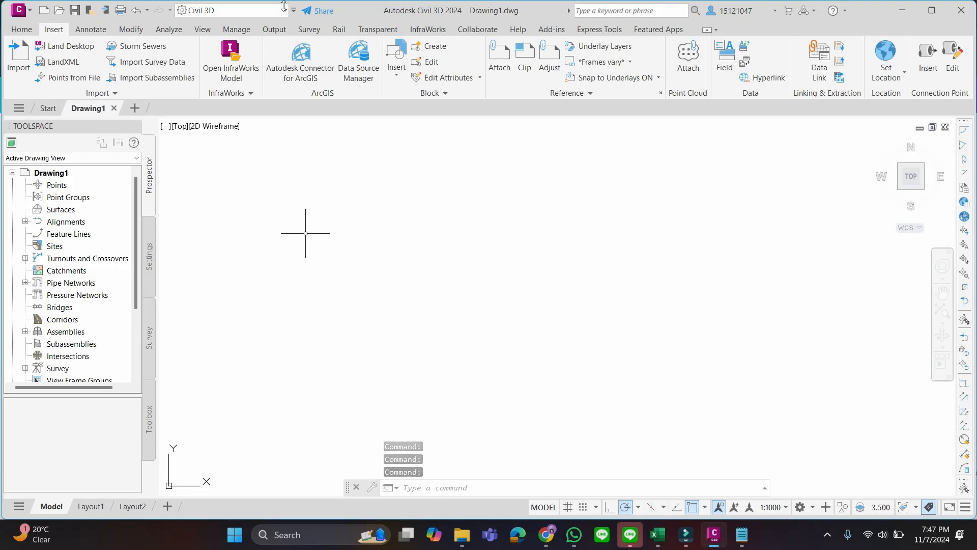
click(285, 12)
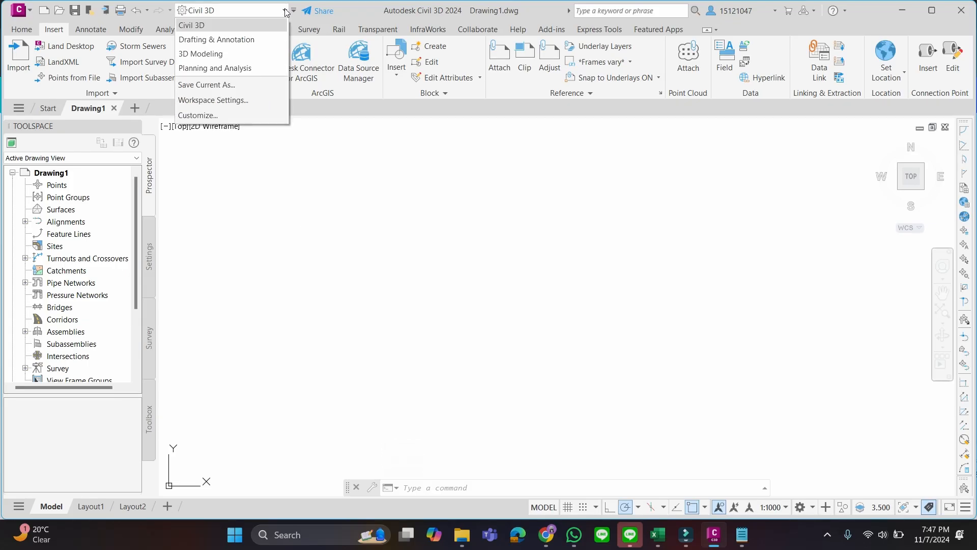
click(240, 68)
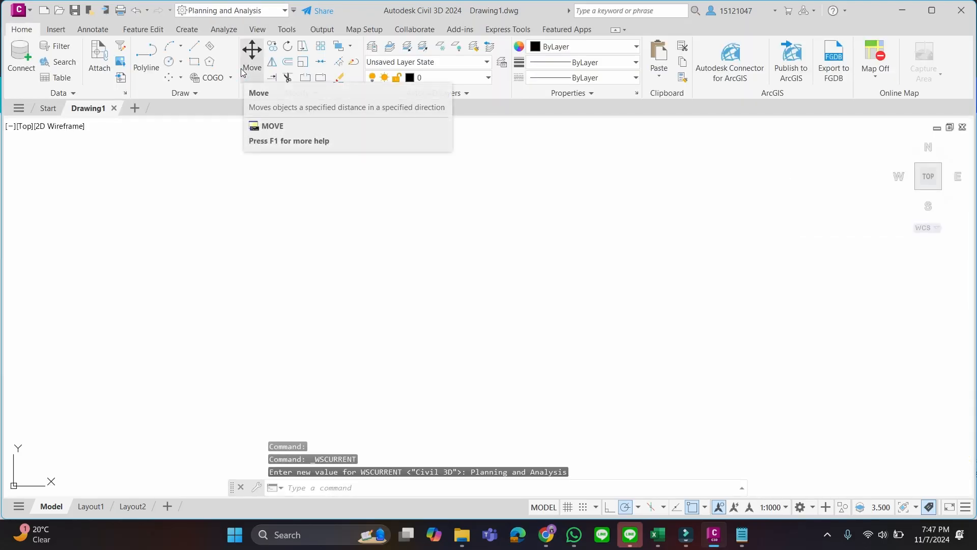
Assign the UTM84-48S coordinate system, EPSG code 32748, to the drawing
click(356, 31)
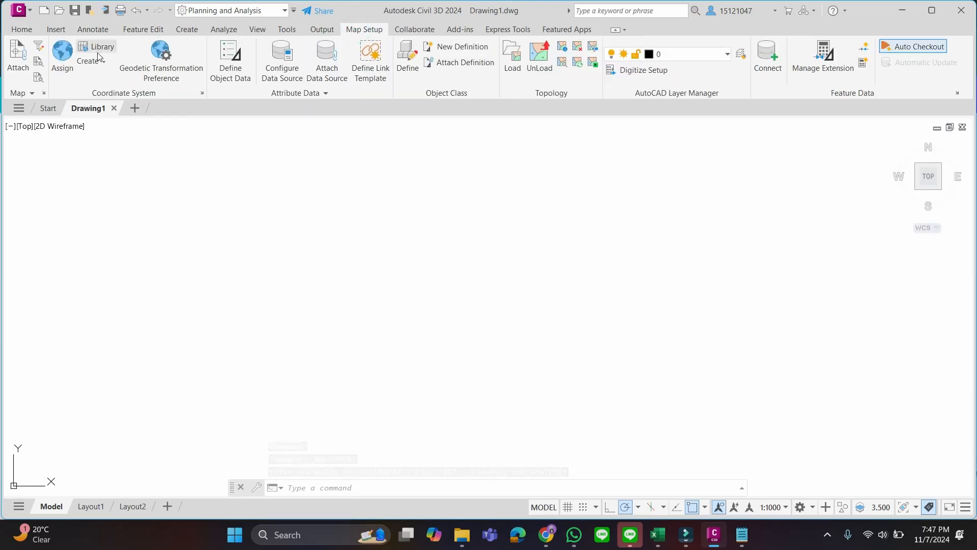
click(73, 65)
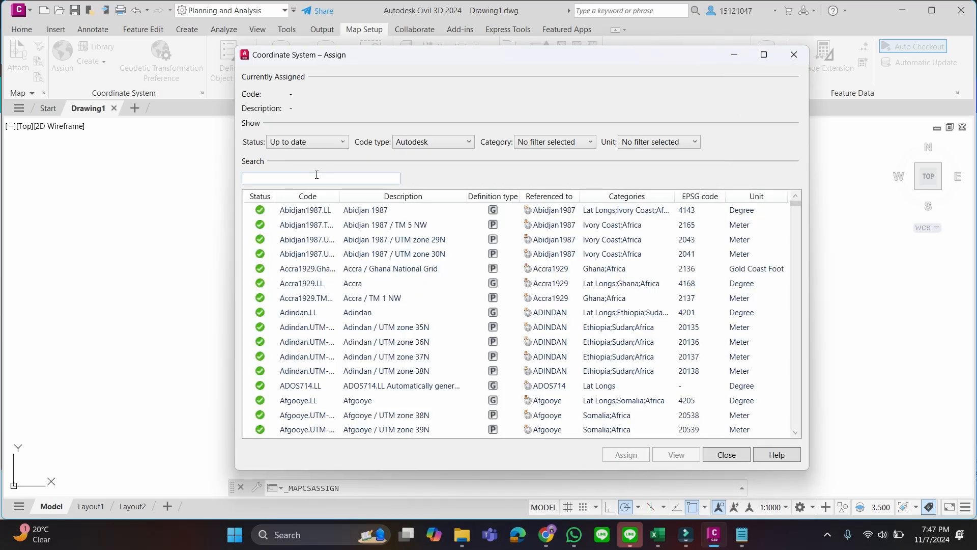
click(317, 176)
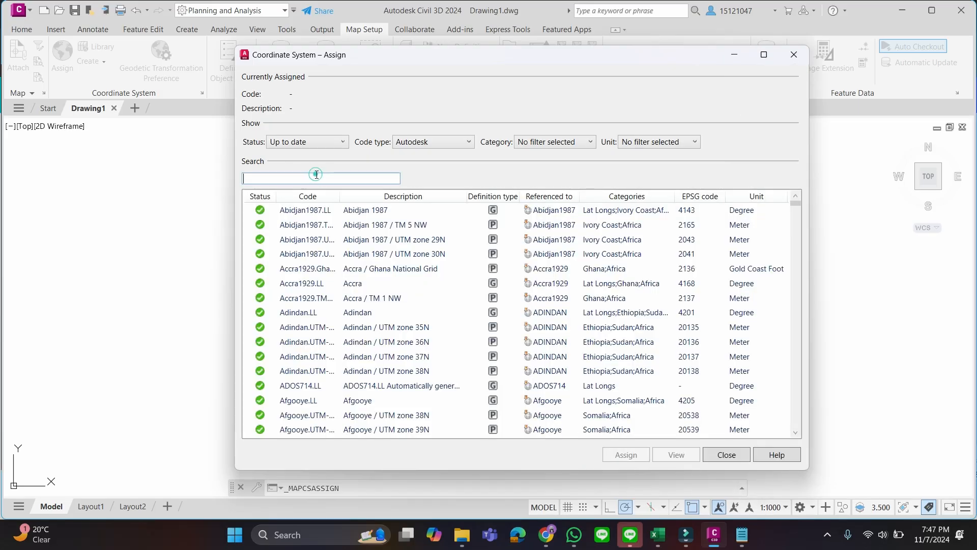
click(390, 179)
text(32748)
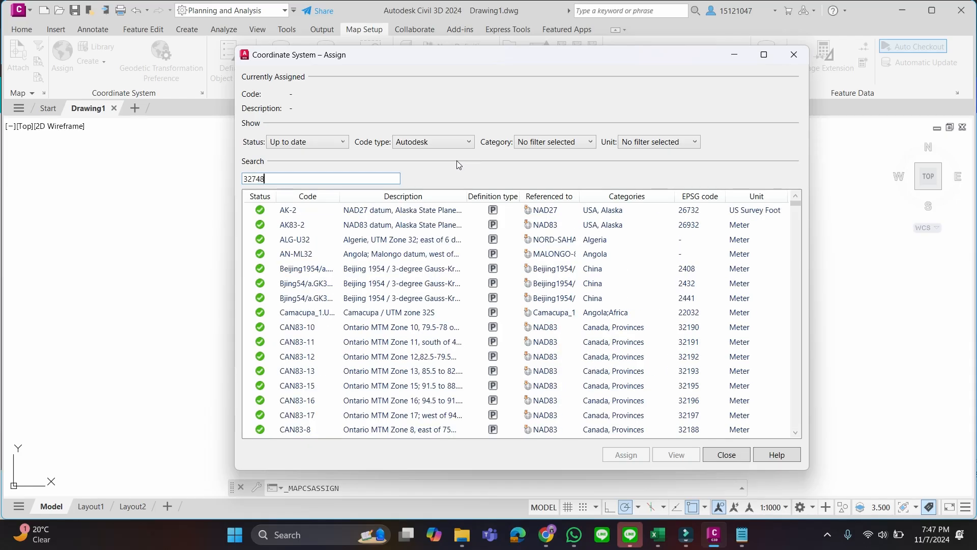
click(454, 212)
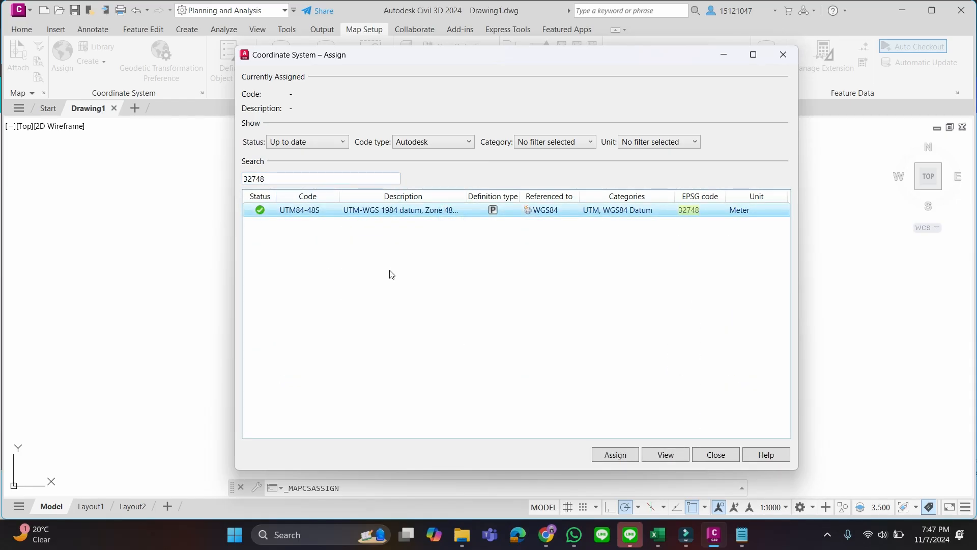
click(428, 212)
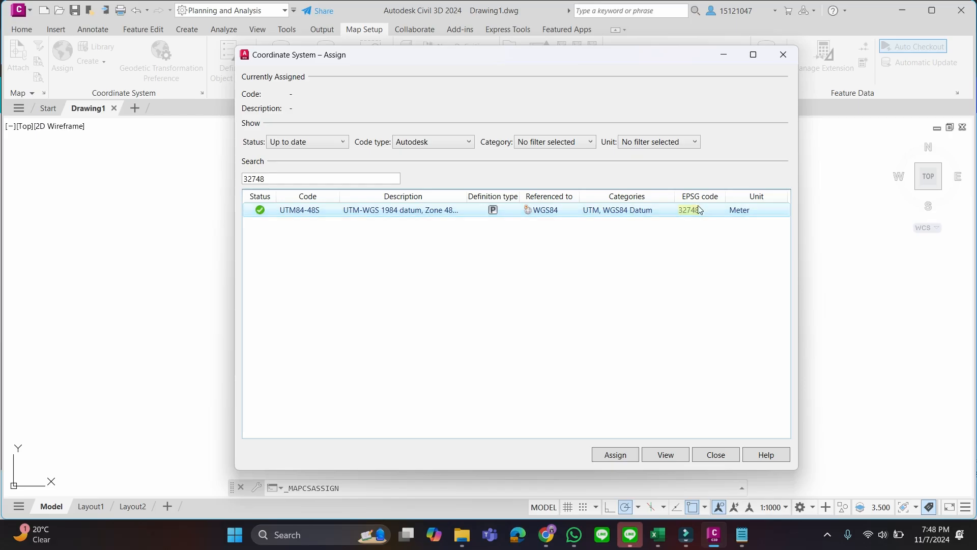
click(616, 455)
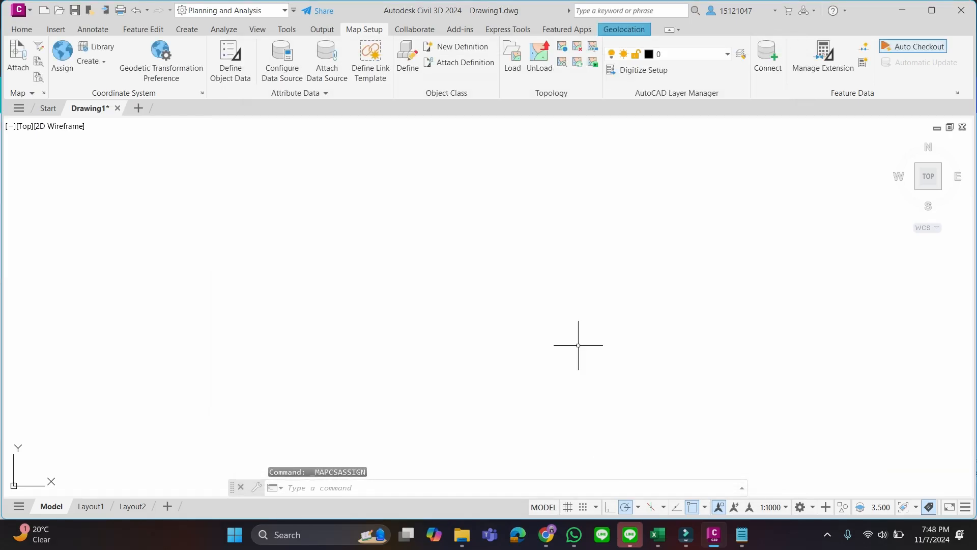
Check the drawing's assigned coordinate system and set the workspace back to Civil 3D
click(64, 62)
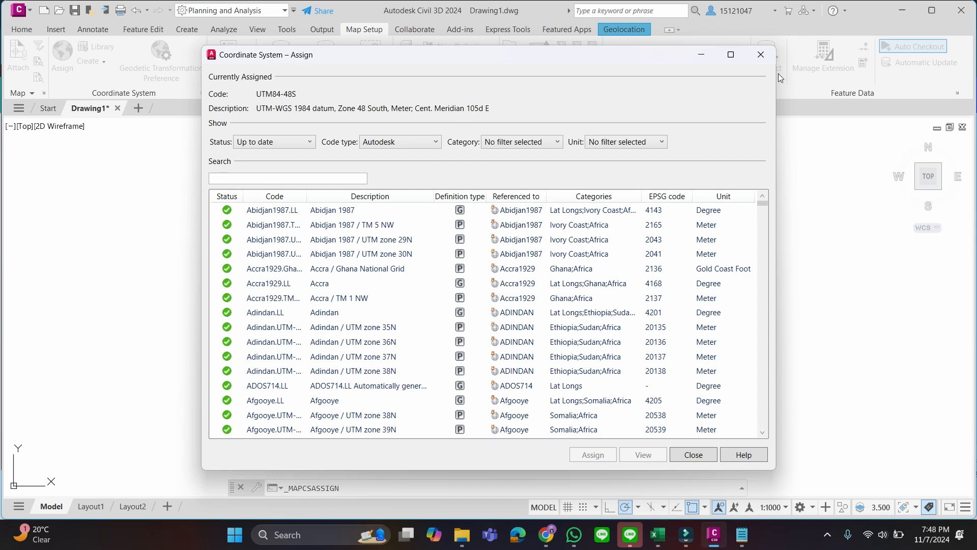
click(761, 55)
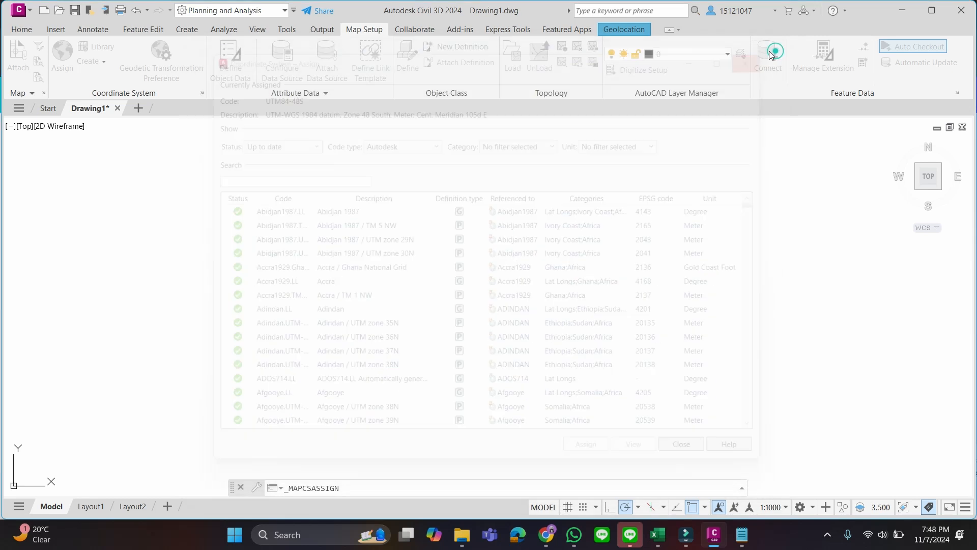
click(284, 10)
click(249, 23)
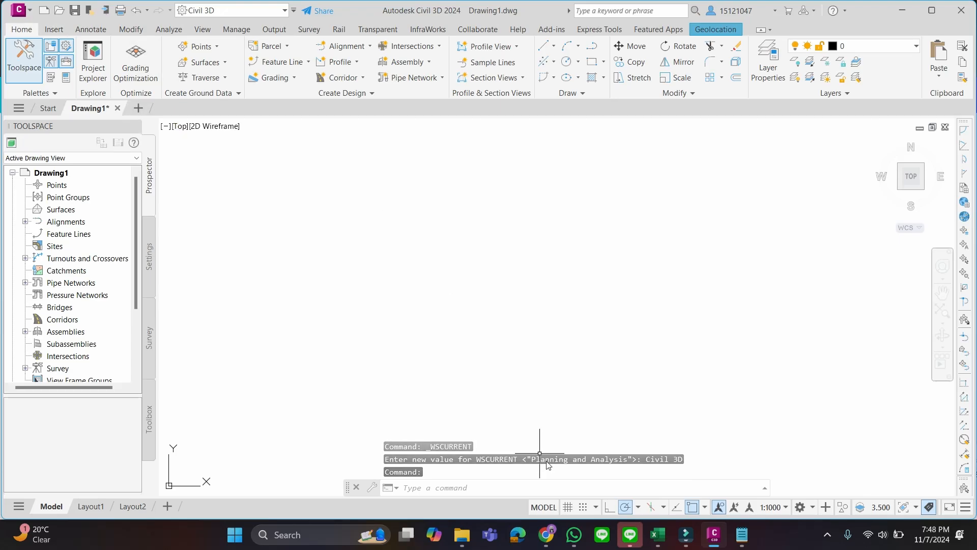
click(555, 533)
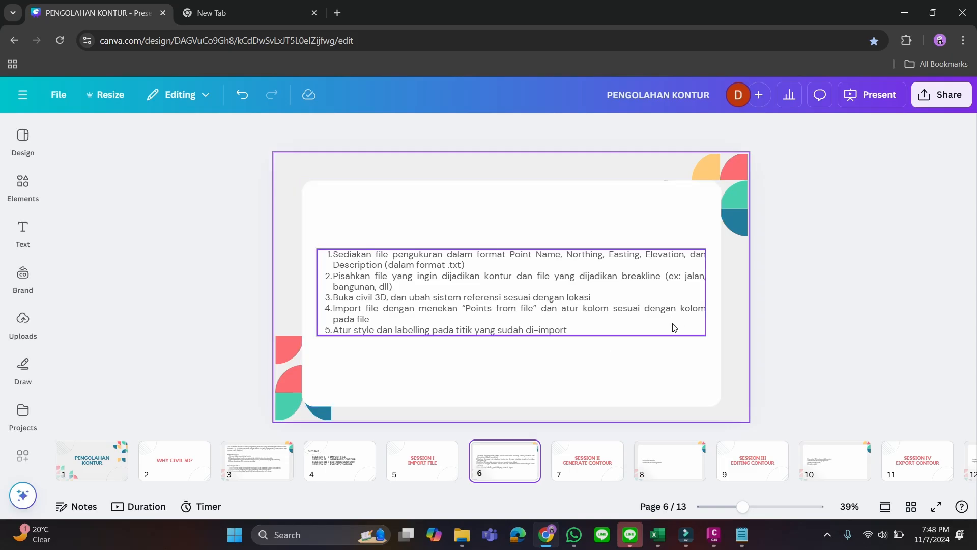
click(714, 535)
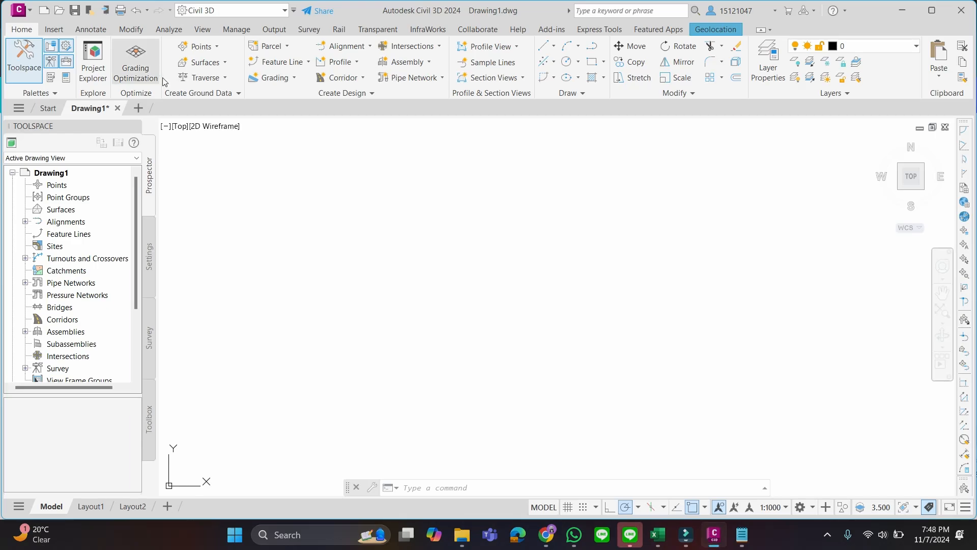
Start importing points from a file and create a new point file format of type User Point File
click(64, 30)
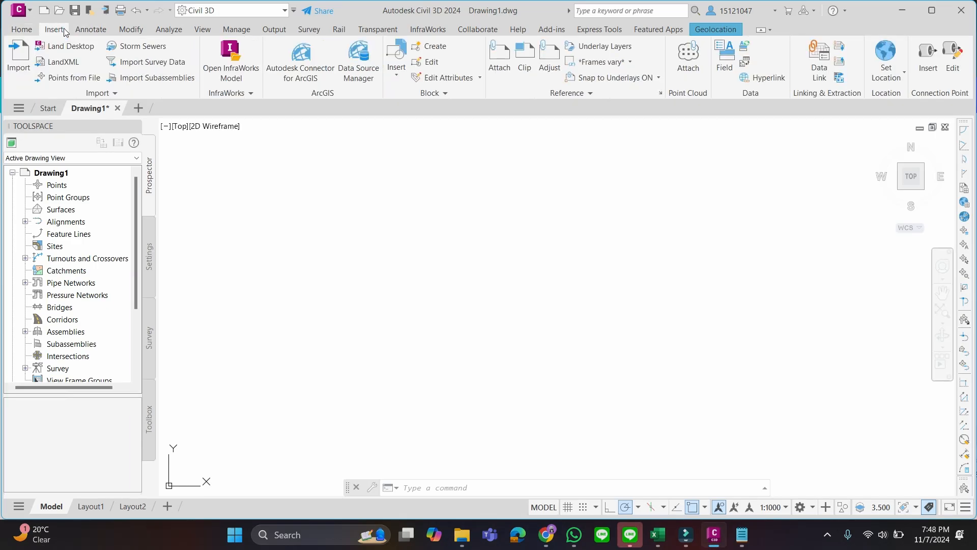
click(72, 79)
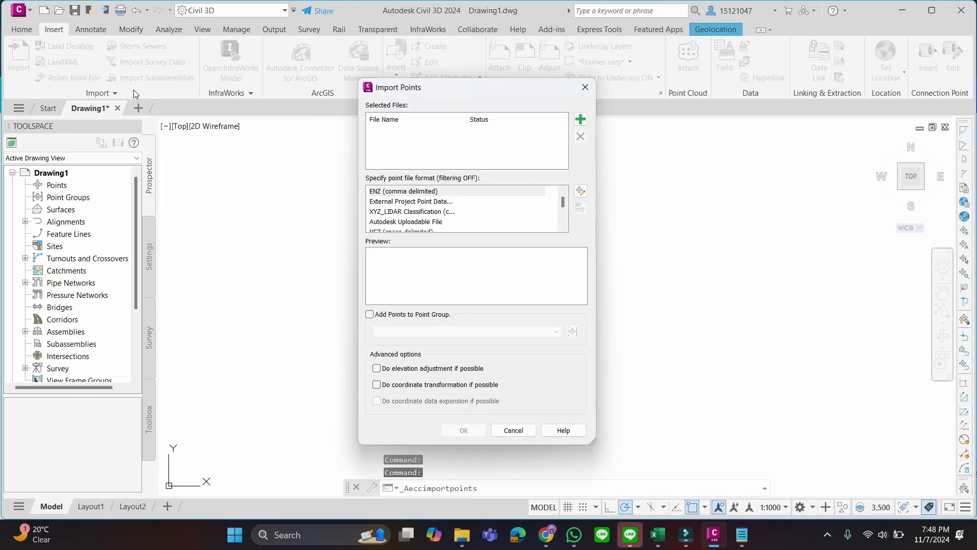
mouse_move(565, 205)
mouse_down()
mouse_move(565, 219)
mouse_move(565, 205)
mouse_up()
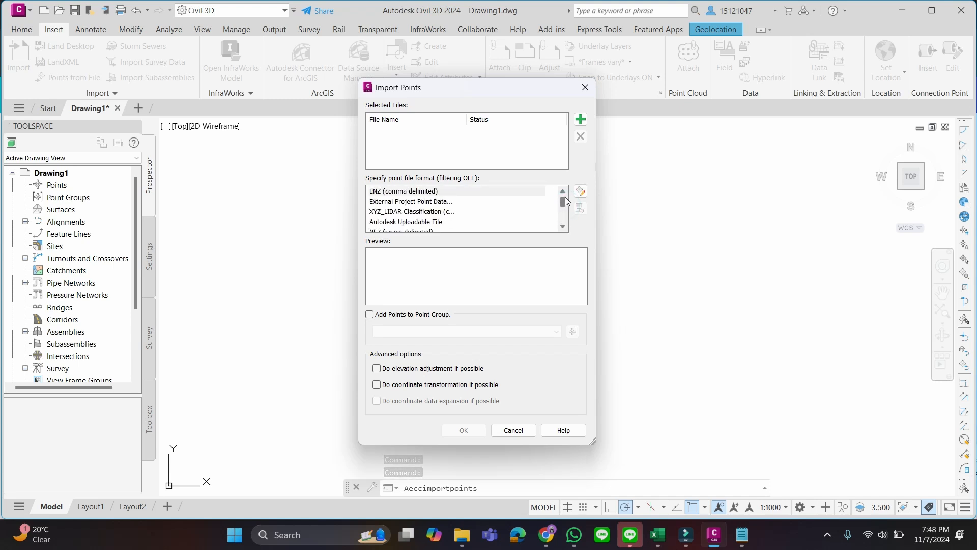
click(581, 191)
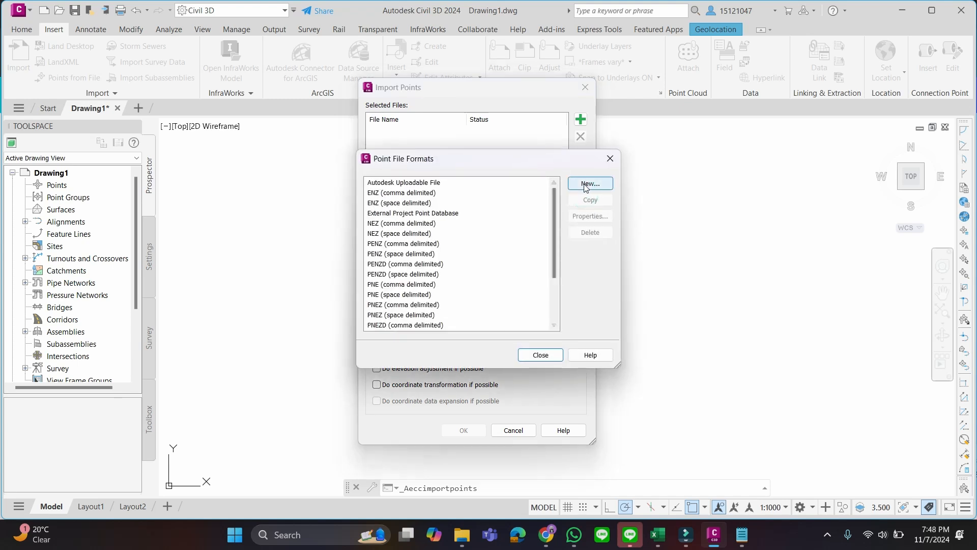
scroll(497, 255, down, 5)
click(590, 183)
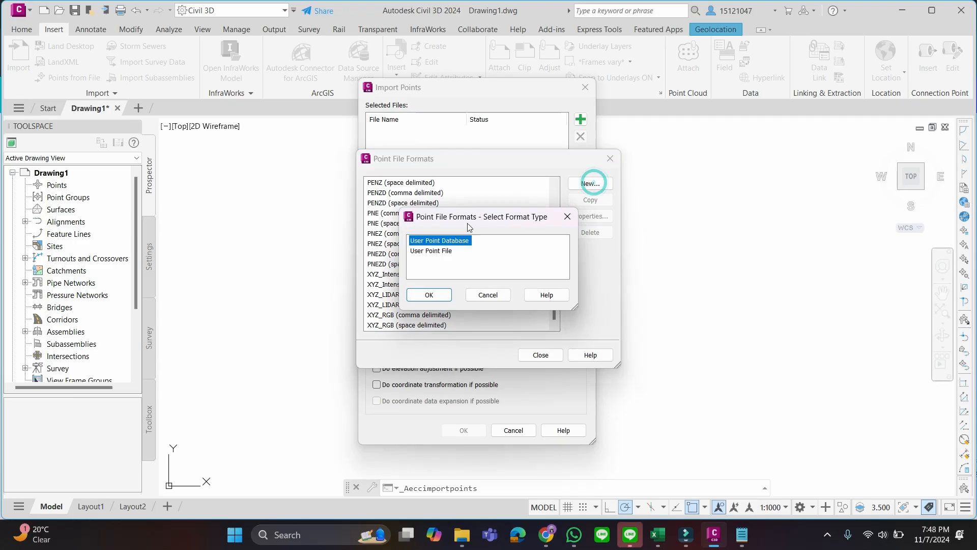
click(451, 251)
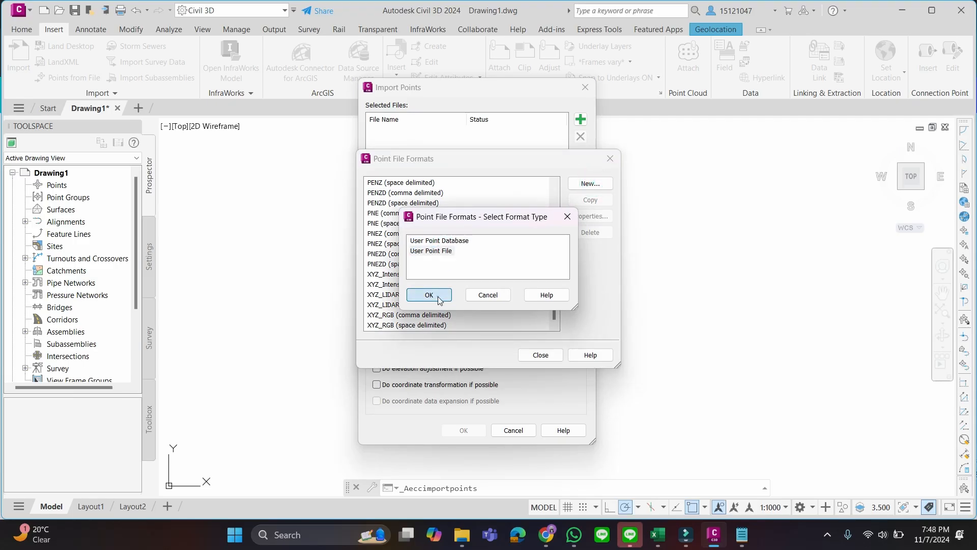
click(436, 296)
Name the new format PointName_NEElevDes, keep the .txt extension and make it delimited
click(406, 162)
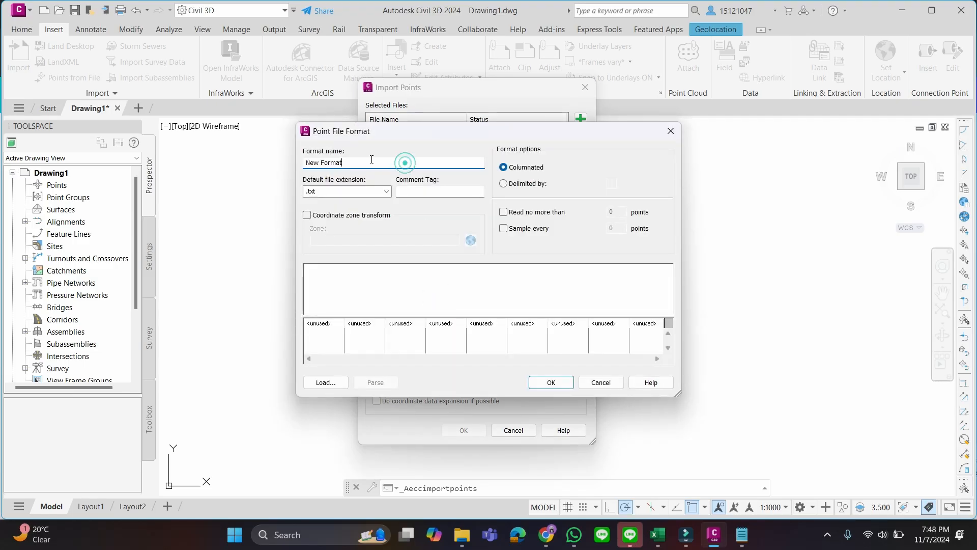
drag(369, 158, 290, 159)
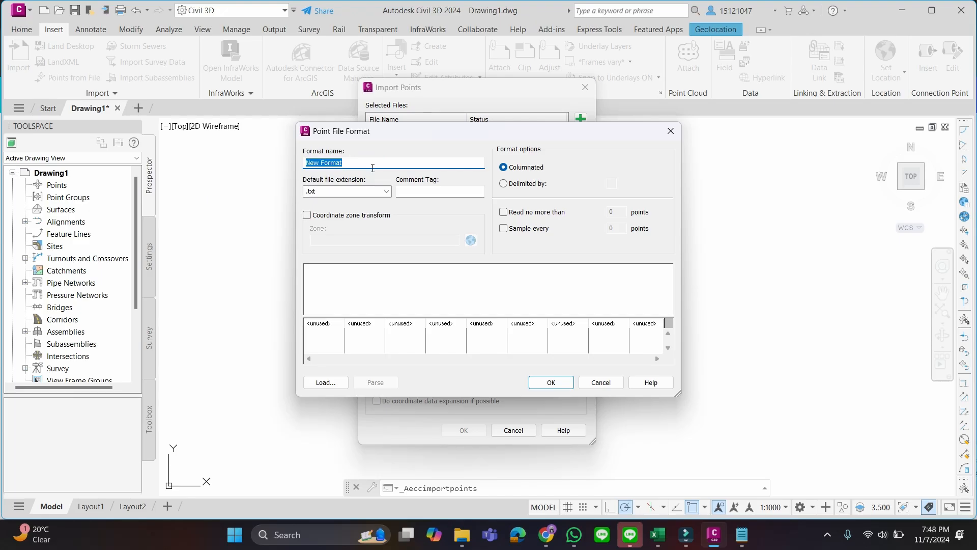
text(PointName_NEElevDes)
click(375, 189)
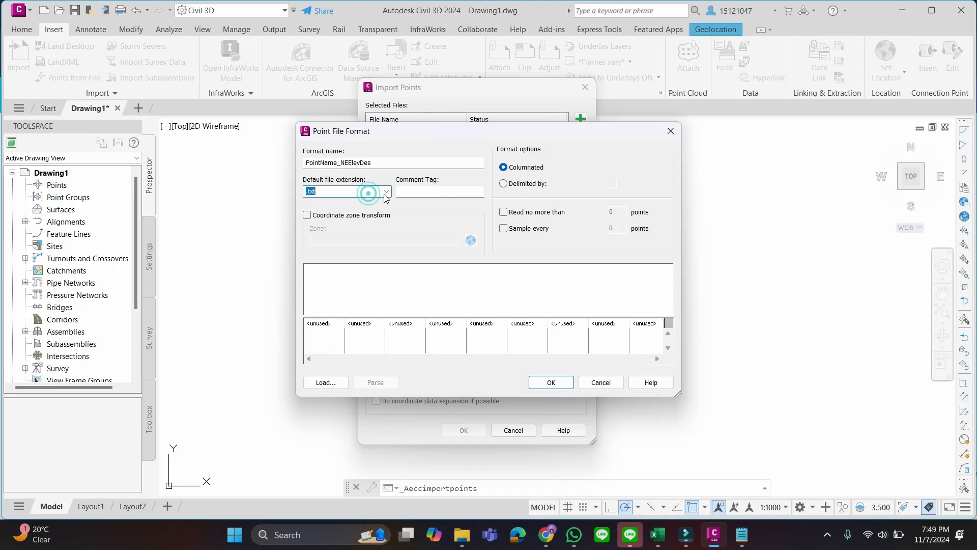
click(386, 192)
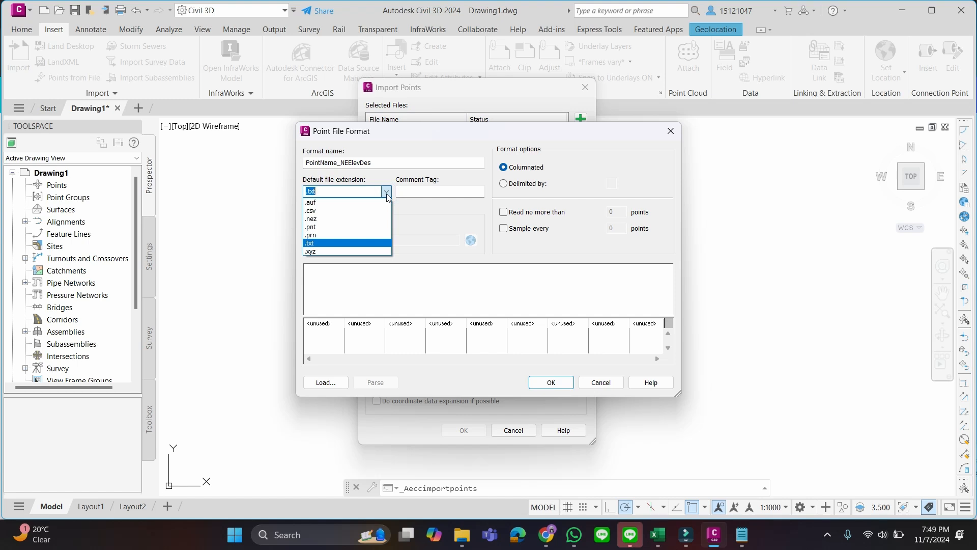
click(387, 193)
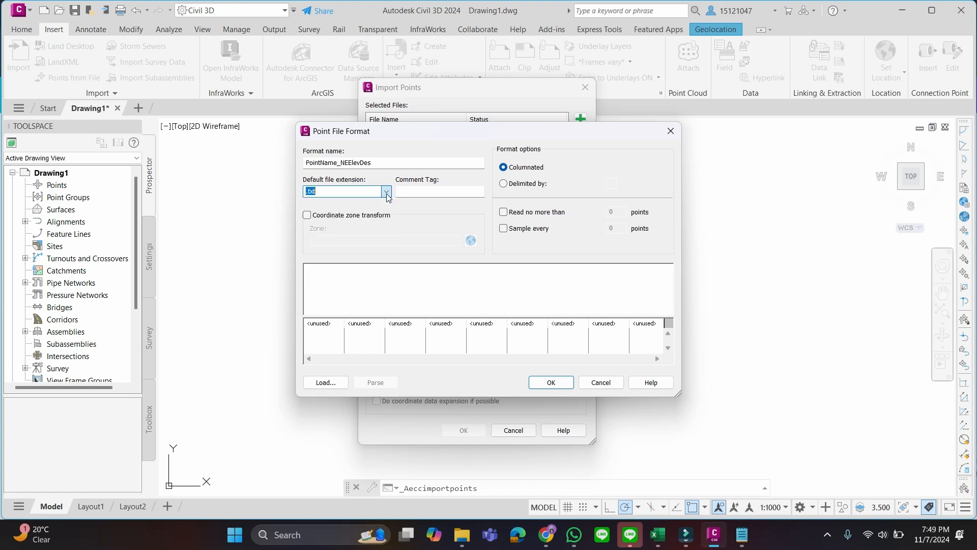
click(535, 184)
click(613, 184)
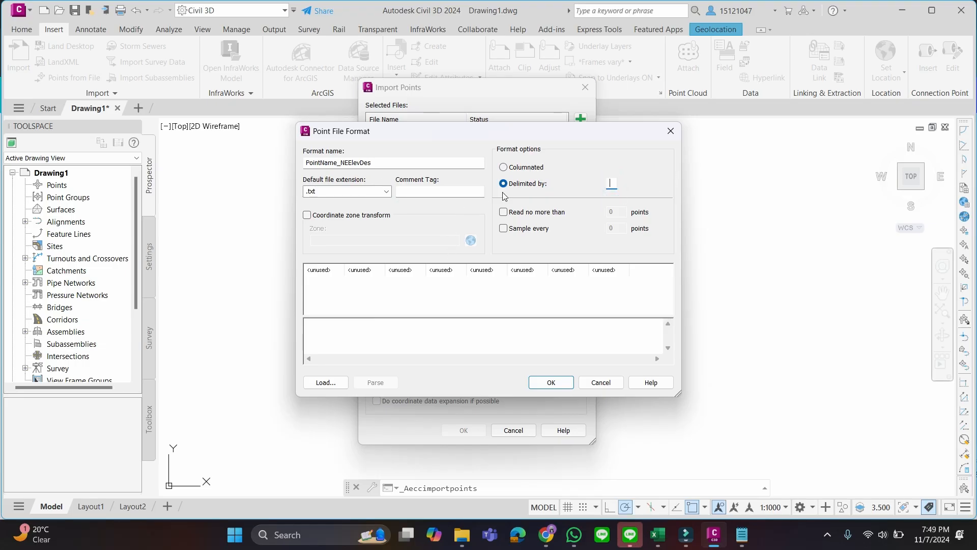
Assign Name to the first column of the new point file format
click(365, 248)
click(327, 274)
click(546, 249)
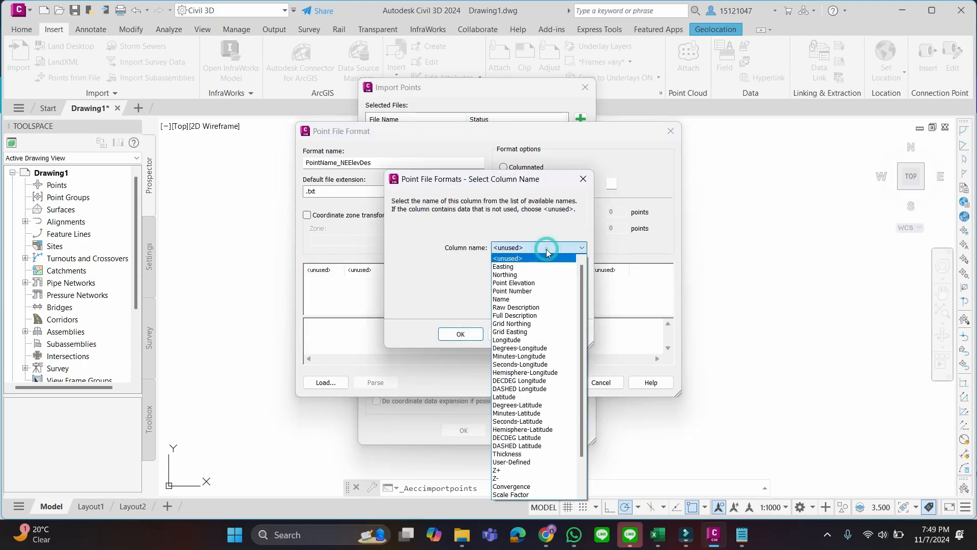
click(538, 300)
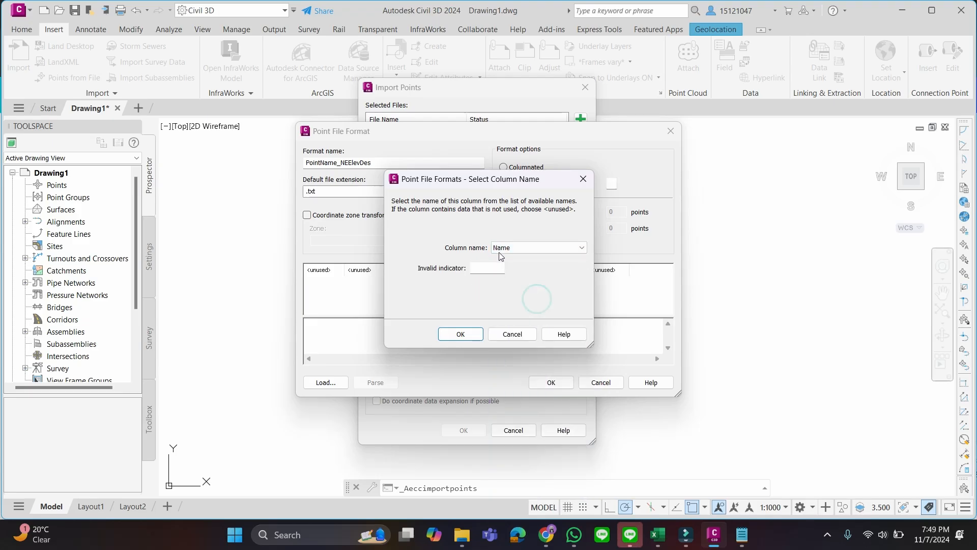
click(461, 334)
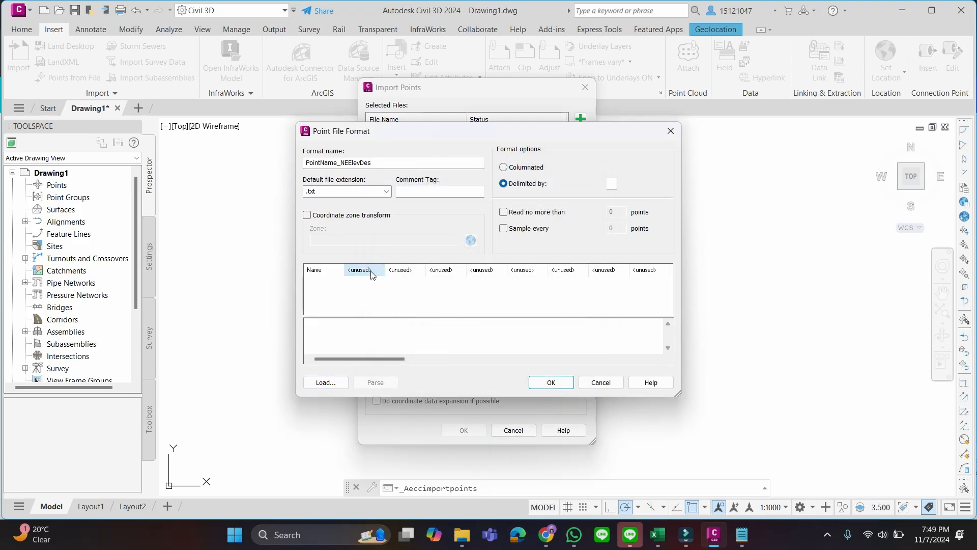
Assign Northing to the format's second column and Easting to its third column
click(360, 270)
click(514, 248)
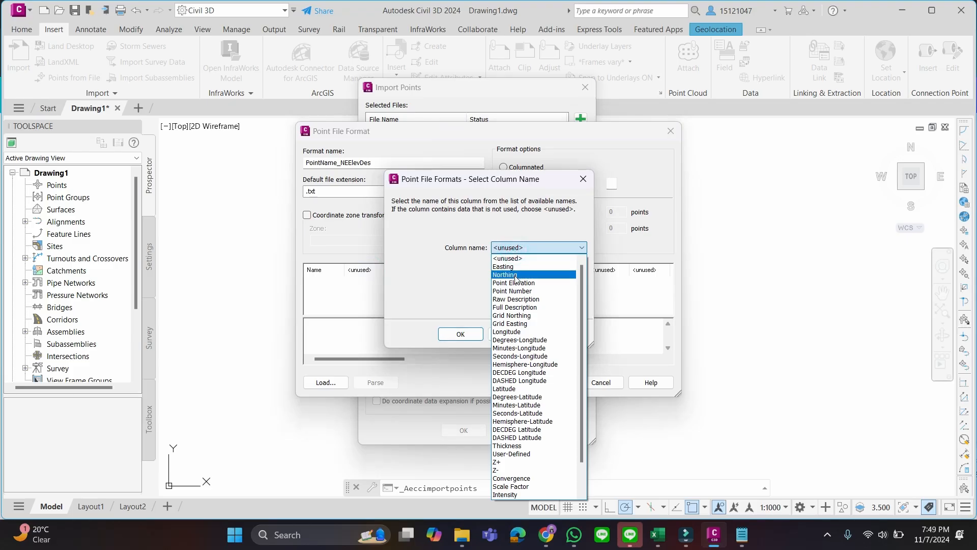
click(511, 271)
click(460, 334)
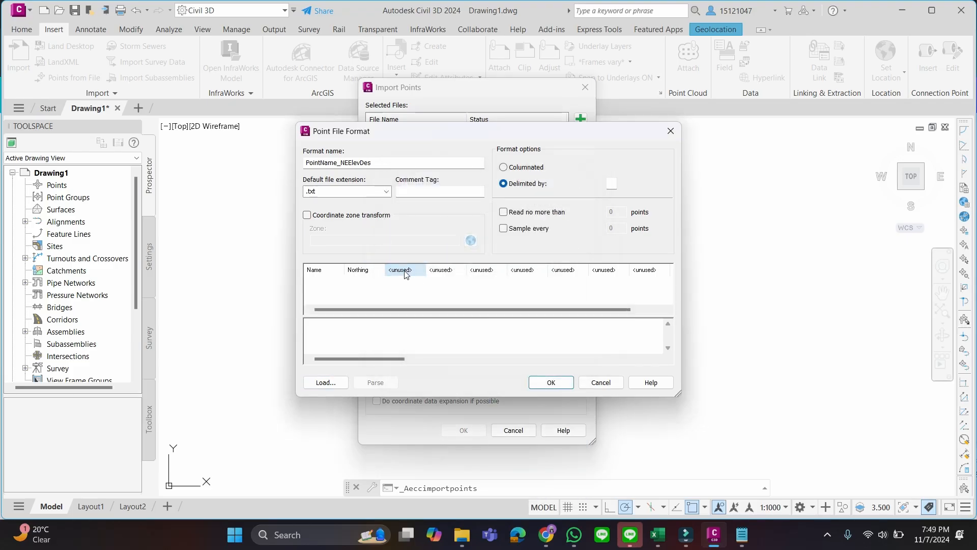
click(400, 270)
click(520, 248)
click(514, 267)
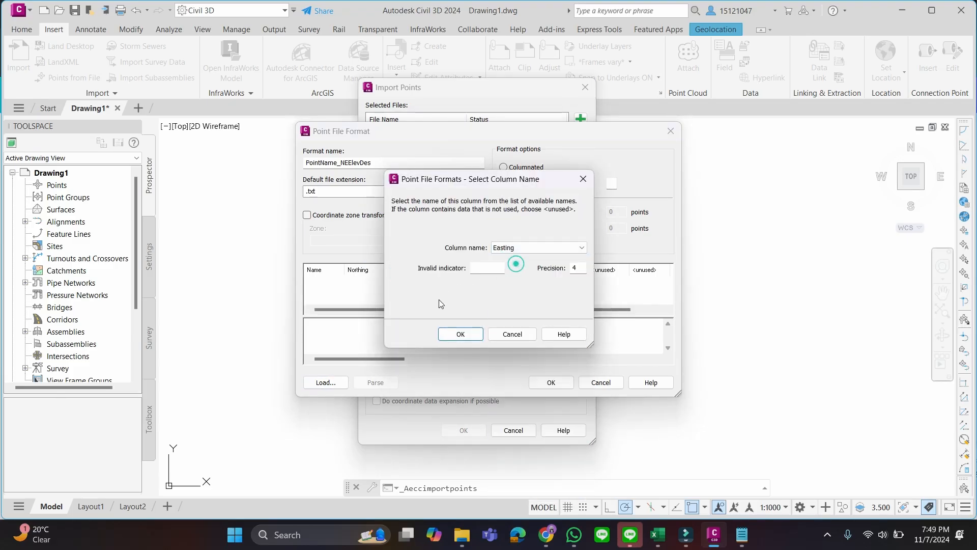
click(459, 333)
Assign Point Elevation to the format's fourth column and Raw Description to its fifth column
click(447, 270)
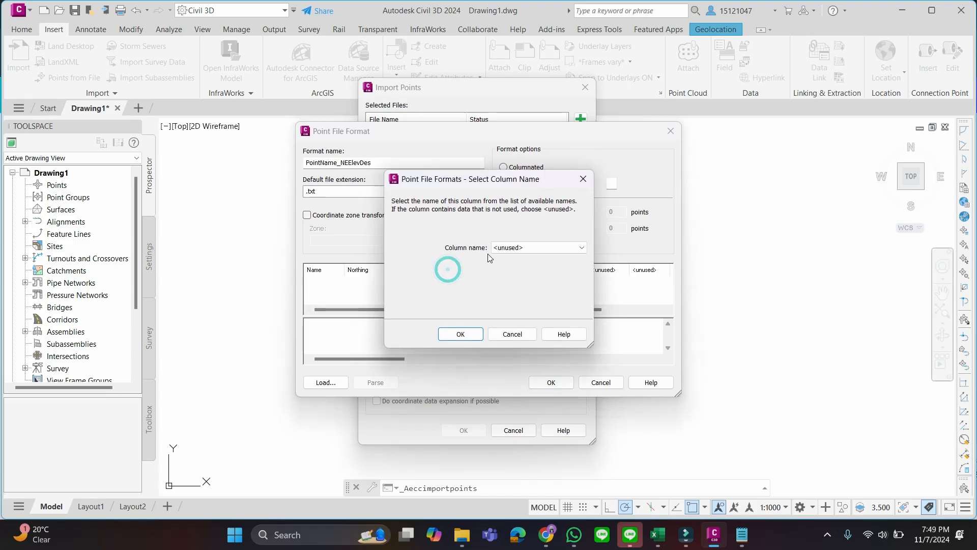
click(505, 248)
click(513, 267)
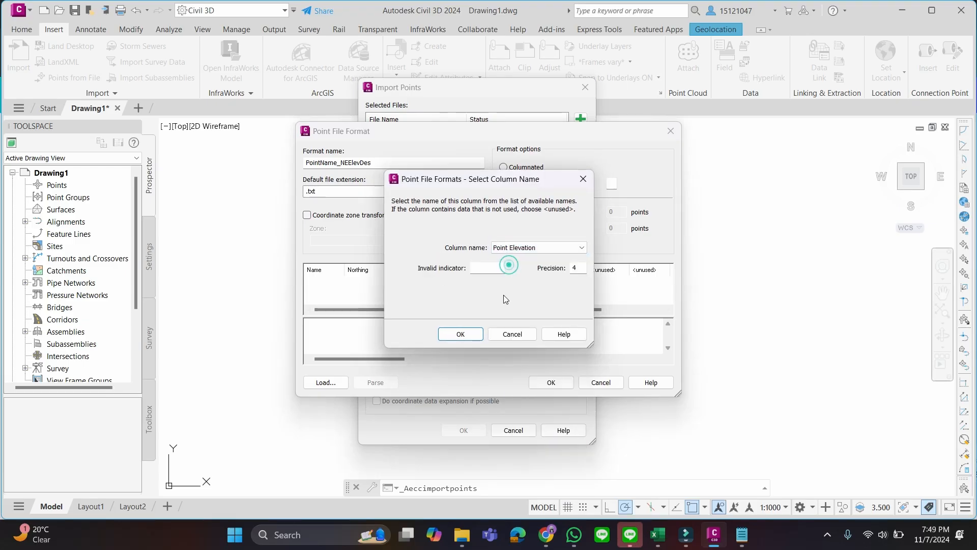
click(460, 334)
click(487, 271)
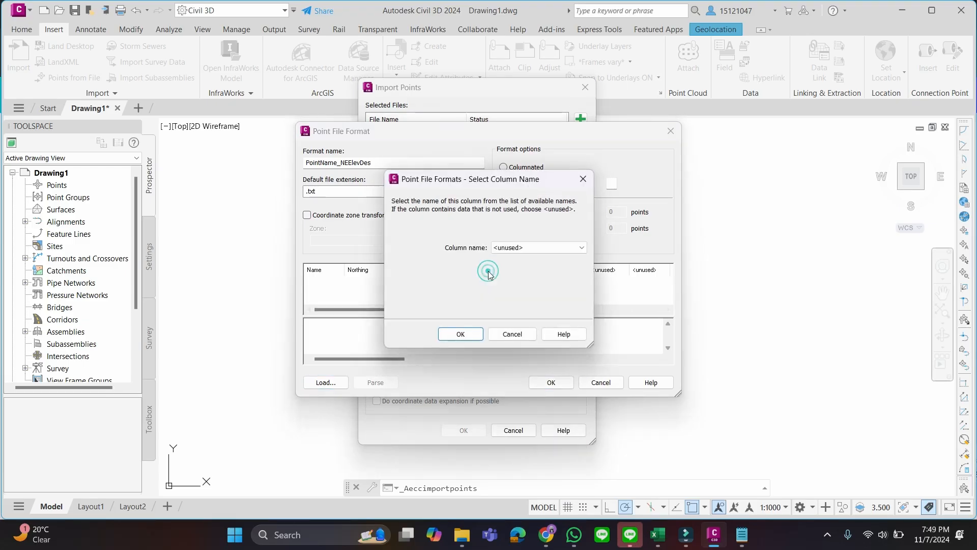
click(517, 249)
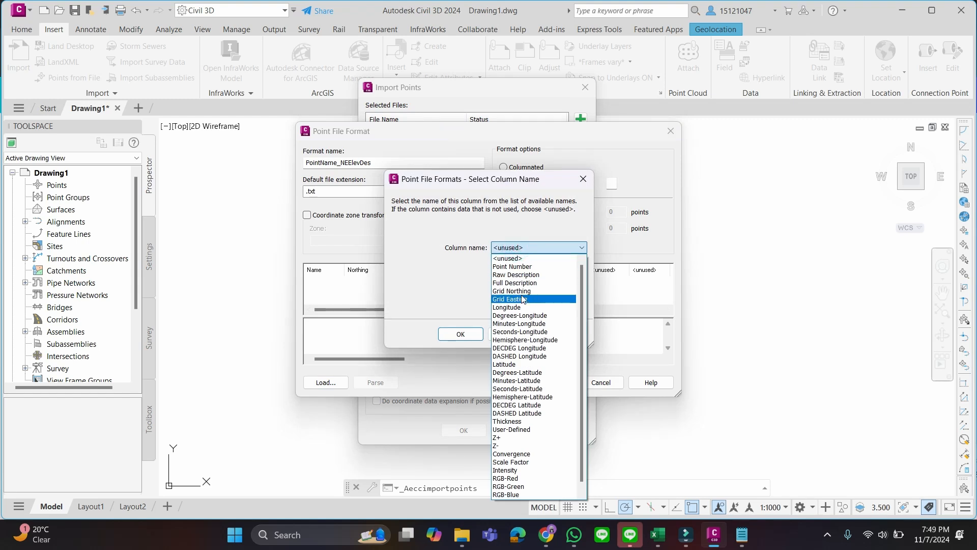
click(527, 275)
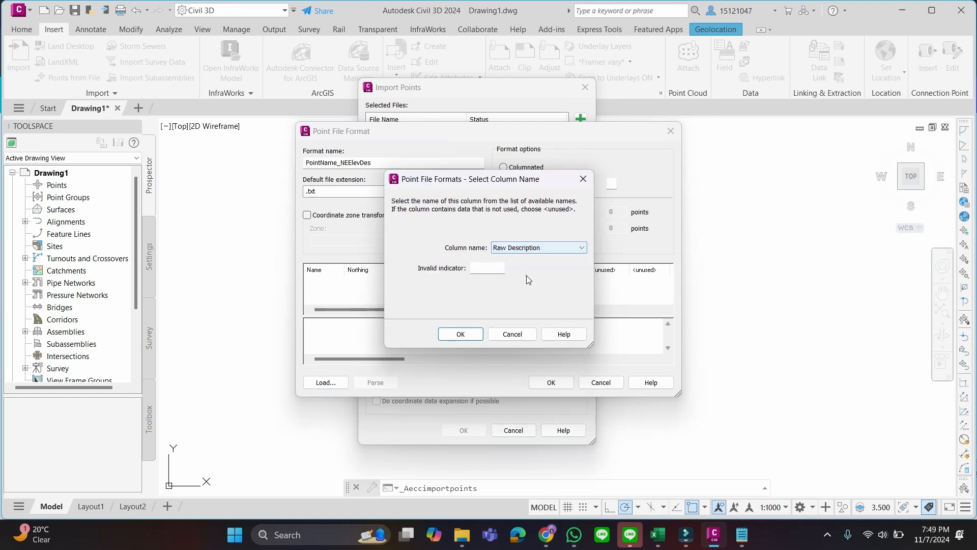
click(461, 333)
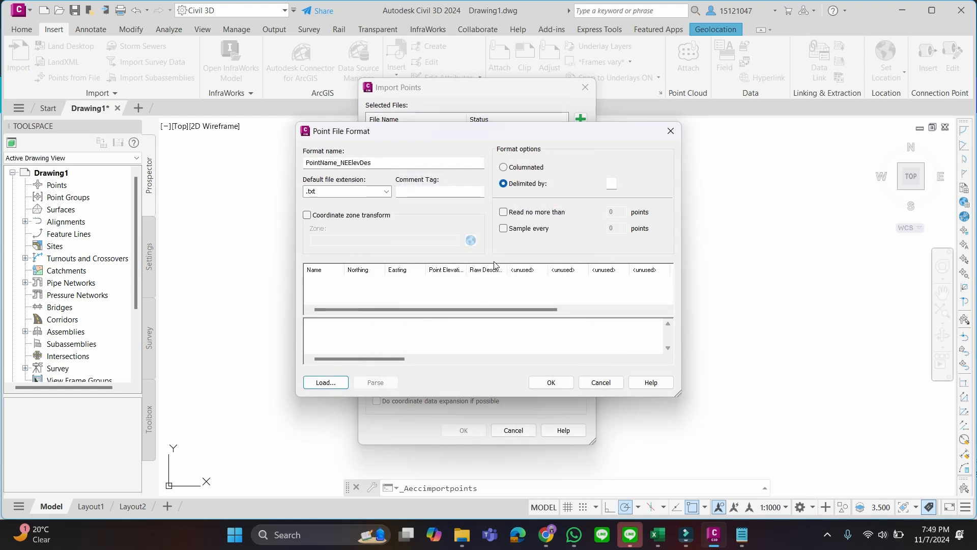
Save the point file format and select PointName_NEElevDes as the format for the import
click(552, 382)
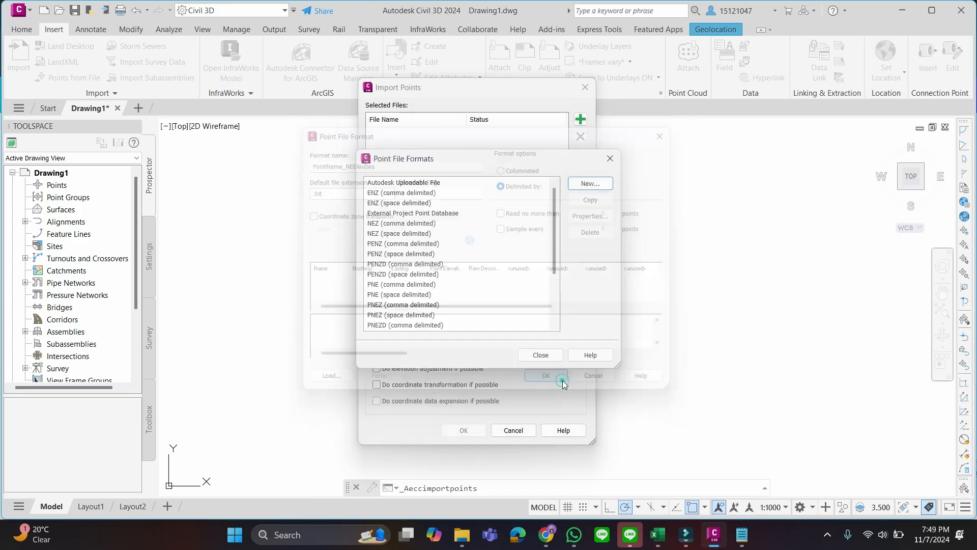
click(539, 355)
scroll(468, 229, down, 3)
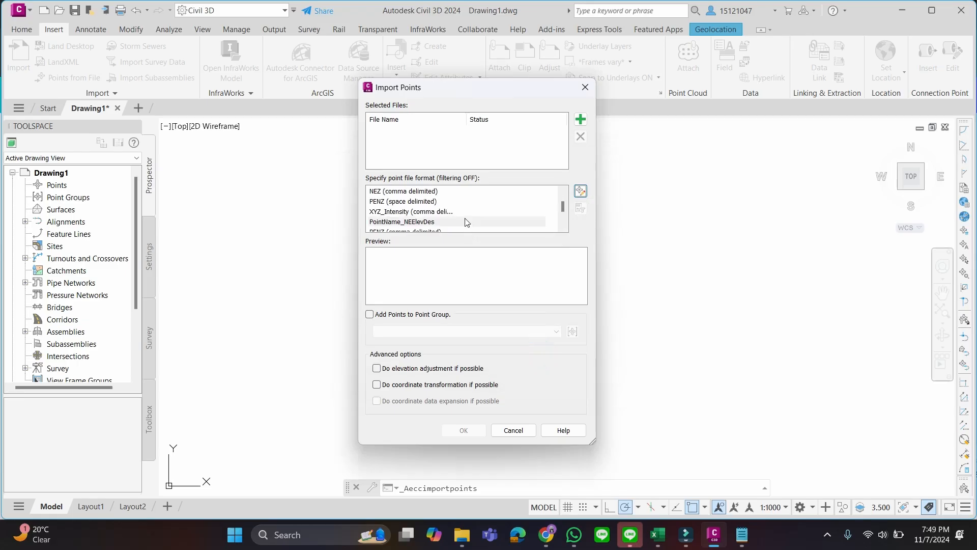
click(434, 195)
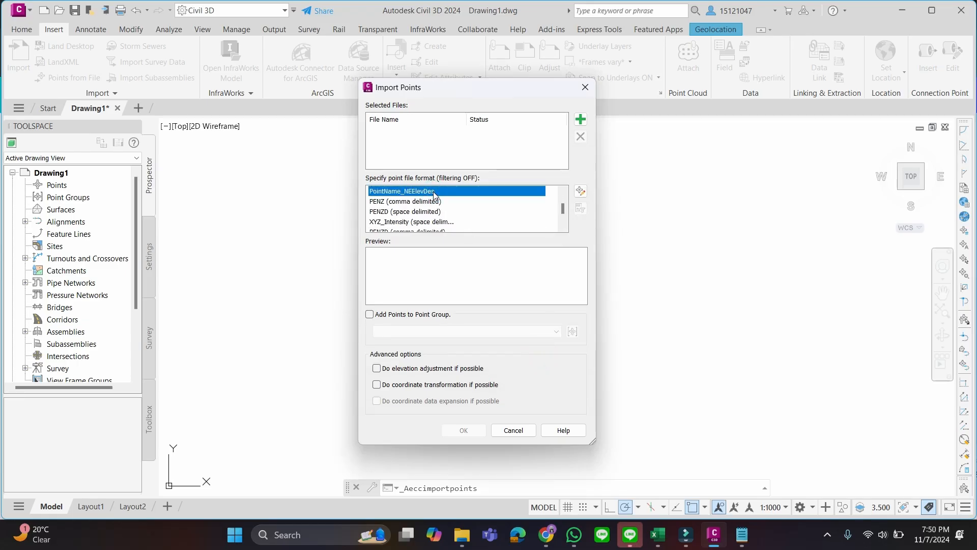
Add the Points_KT text file from the Latihan Kontur folder as the source file and check its preview
click(585, 123)
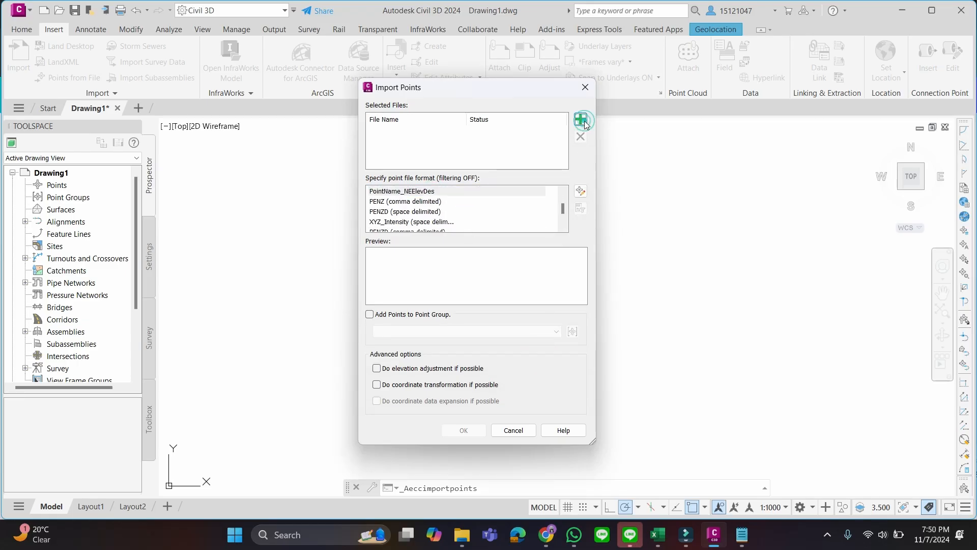
click(403, 173)
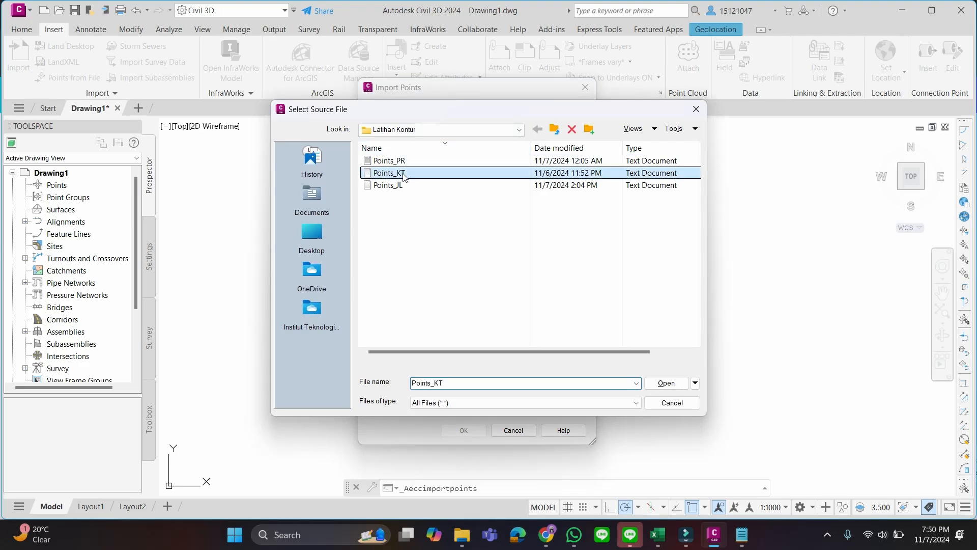
click(664, 383)
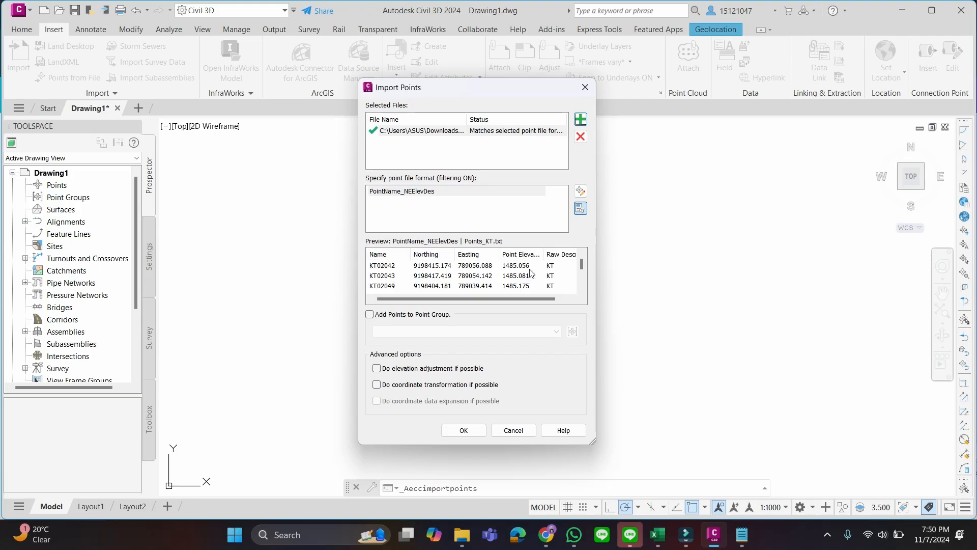
mouse_move(524, 297)
mouse_down()
mouse_move(540, 296)
mouse_move(522, 294)
mouse_up()
Import the points, resolving all duplicate point names with the name template
click(464, 430)
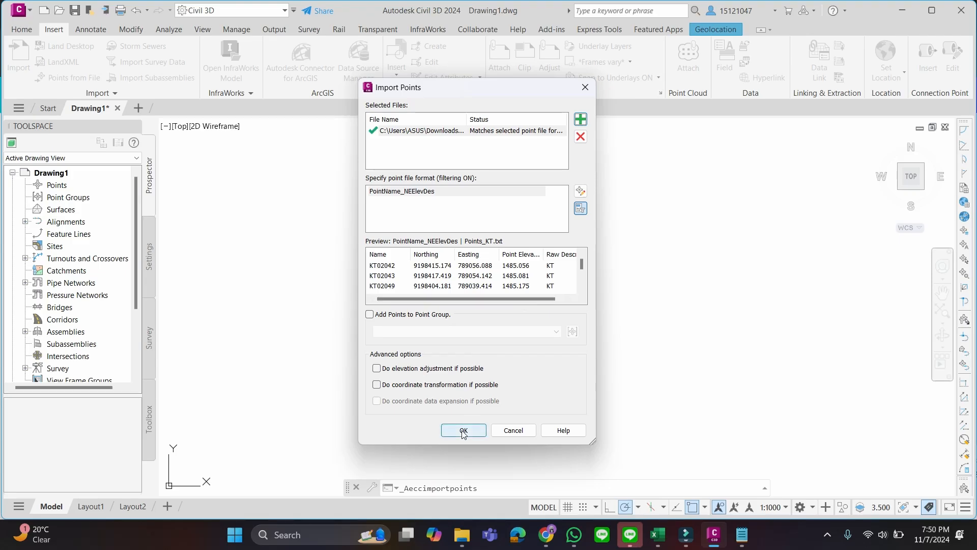
click(440, 352)
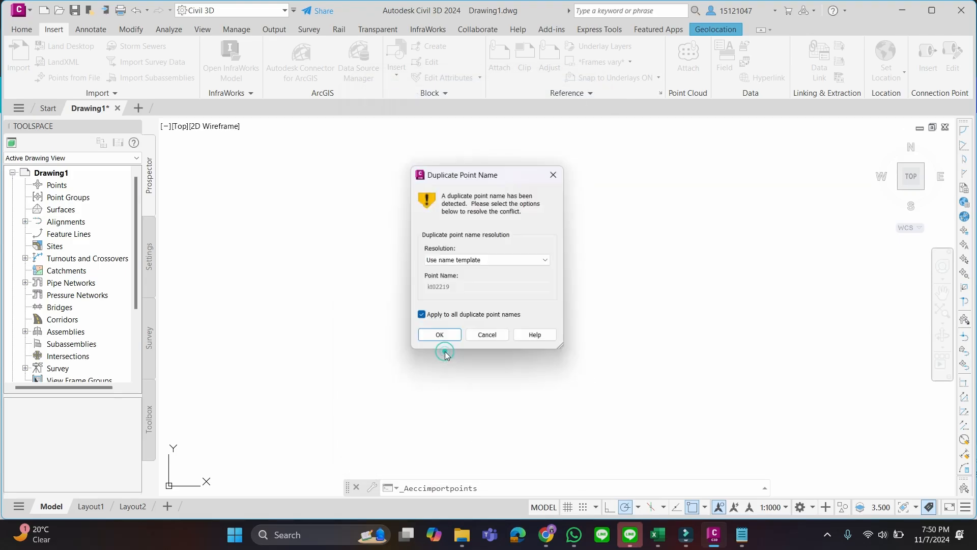
click(439, 335)
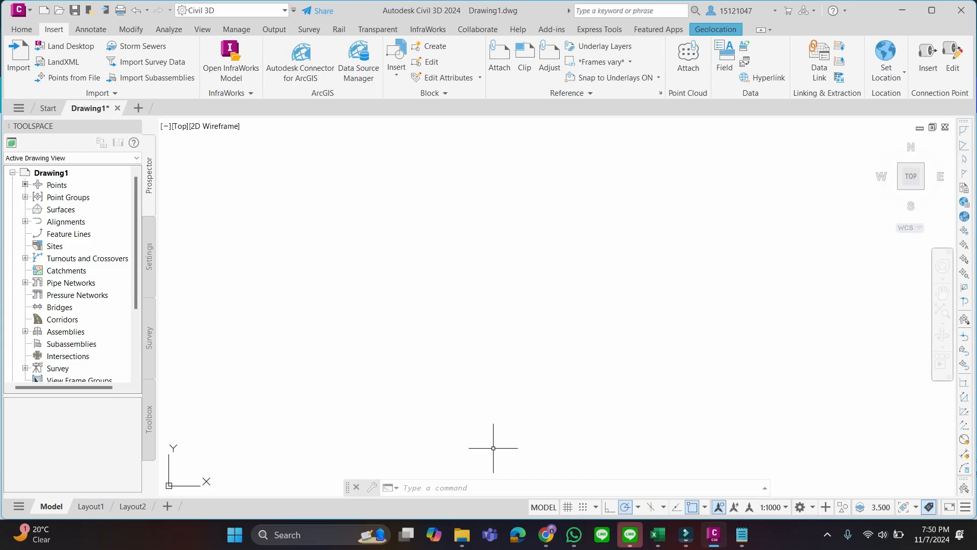
Zoom to the drawing extents and look over the imported points
click(451, 487)
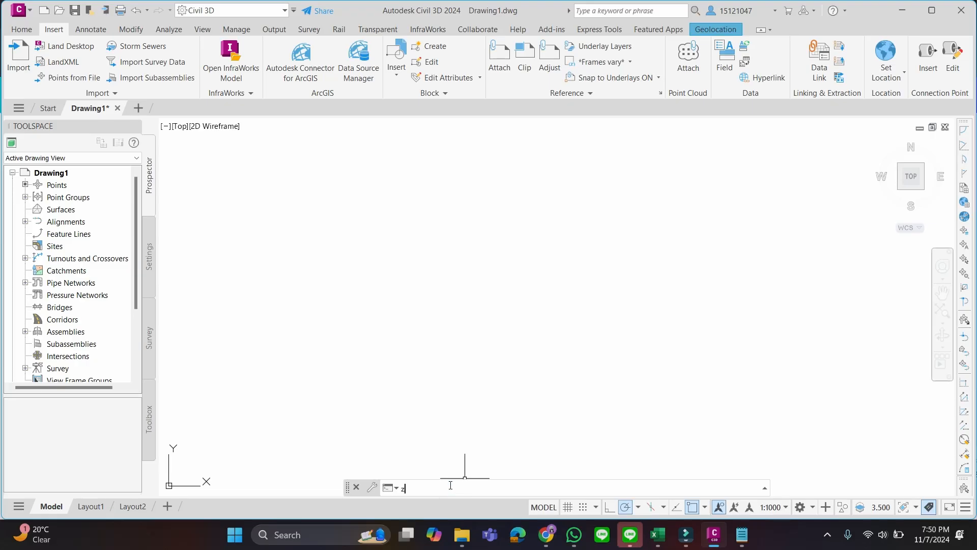
text(z)
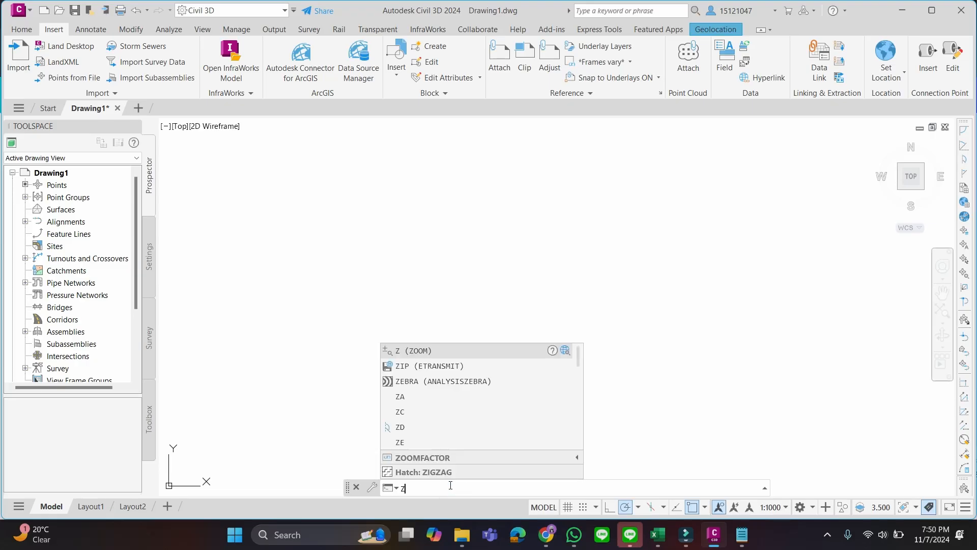
key(Return)
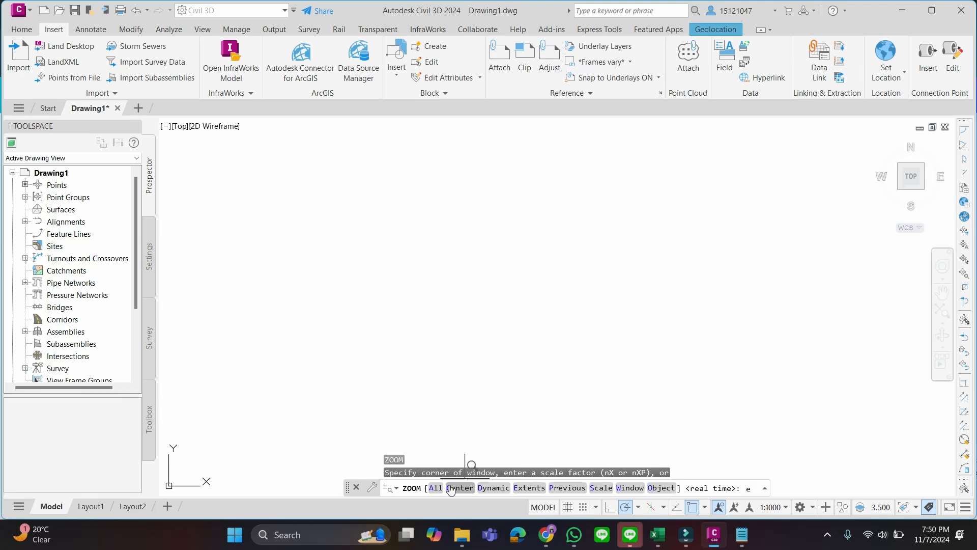
key(Return)
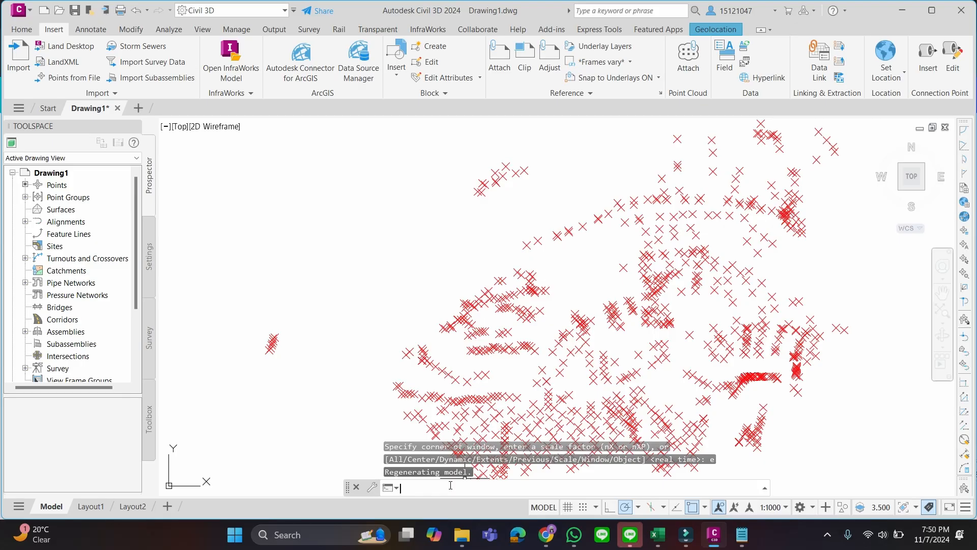
scroll(662, 341, down, 2)
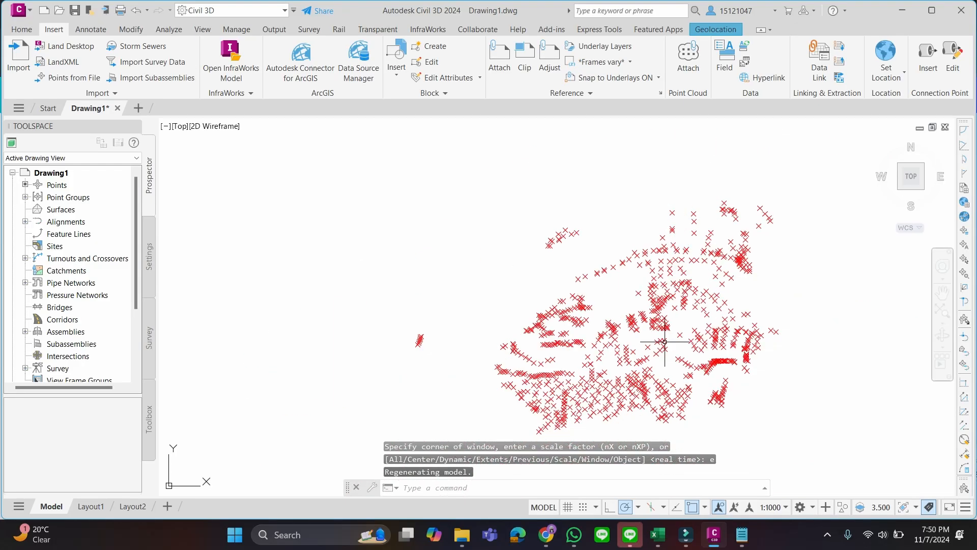
scroll(662, 341, up, 2)
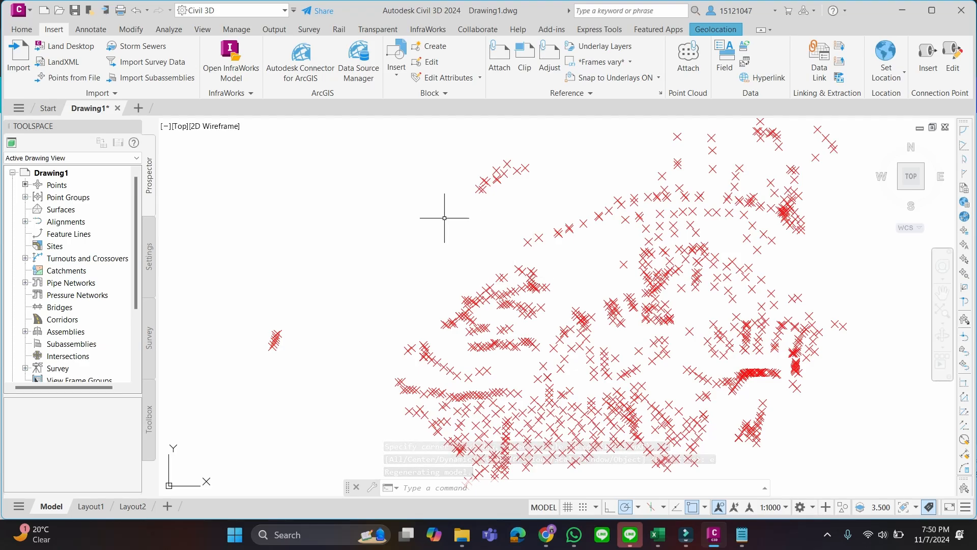
Create a new point group and name it Kontur
click(25, 197)
click(85, 202)
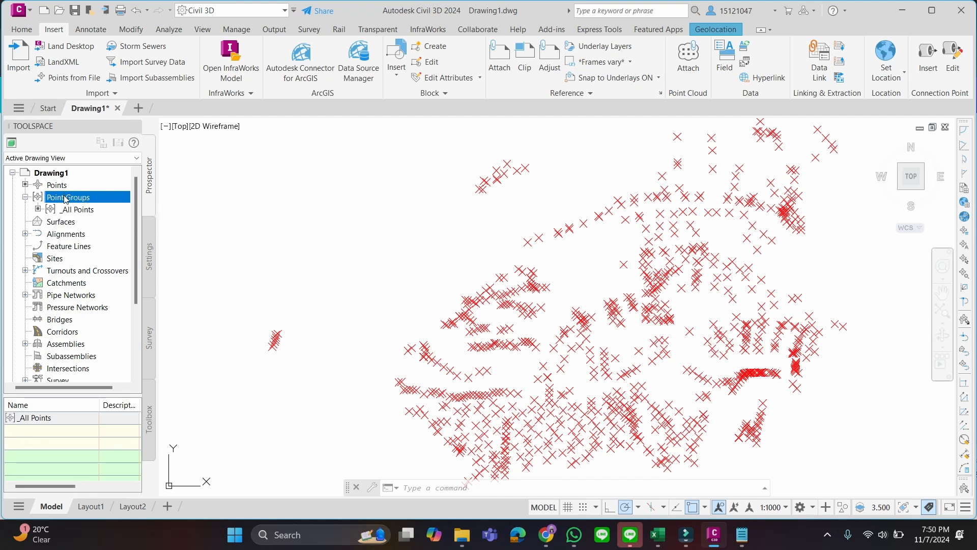
right_click(66, 199)
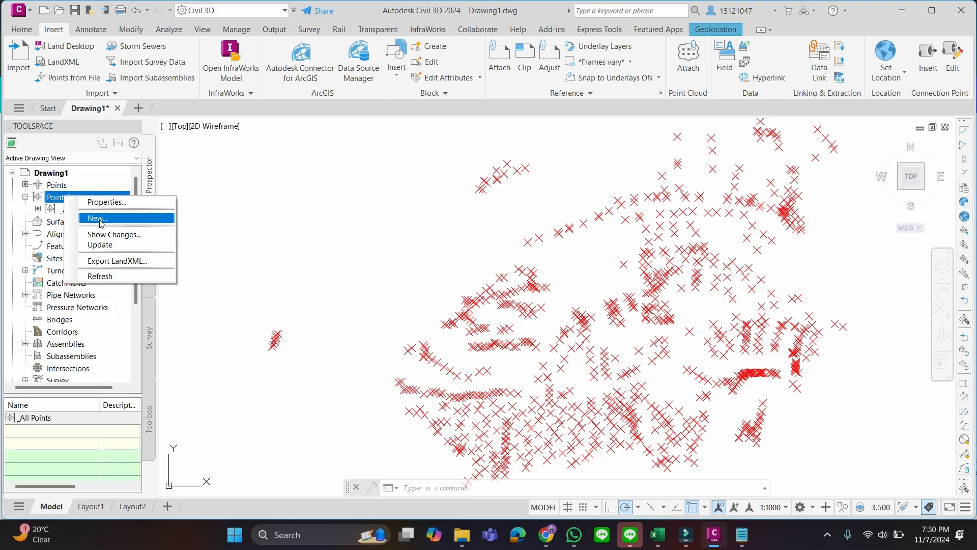
click(100, 220)
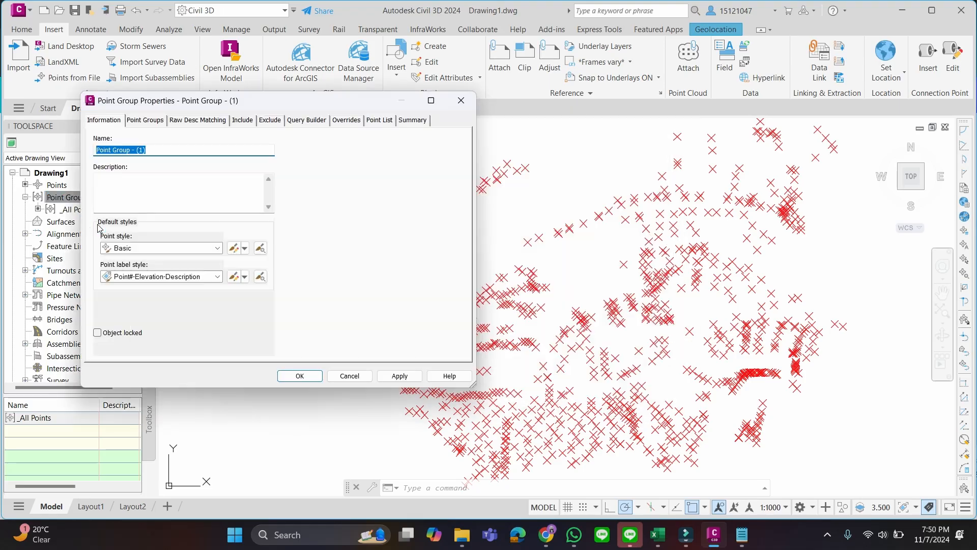
triple_click(196, 149)
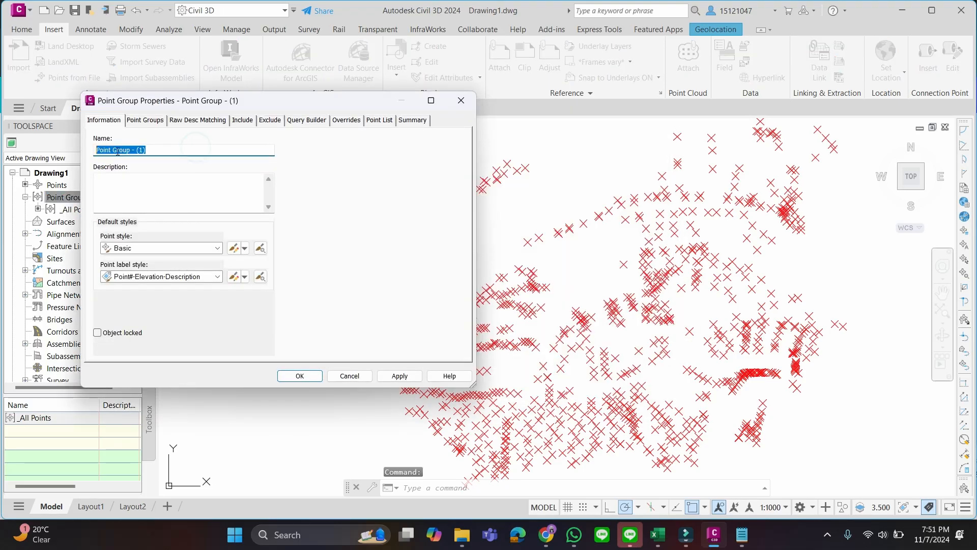
text(Kontur)
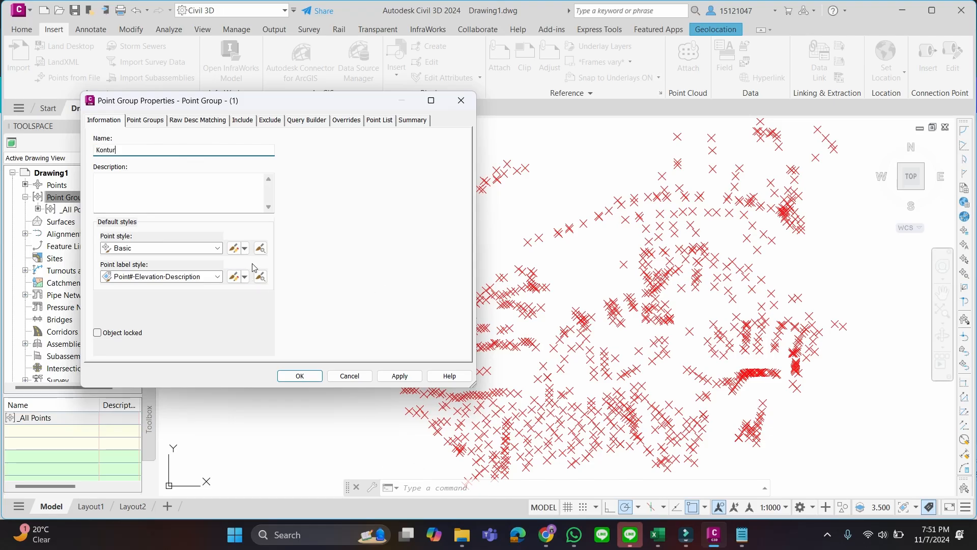
Look at the point style's editing options, check the import instructions in the Canva presentation in Chrome, and return to Civil 3D
click(245, 248)
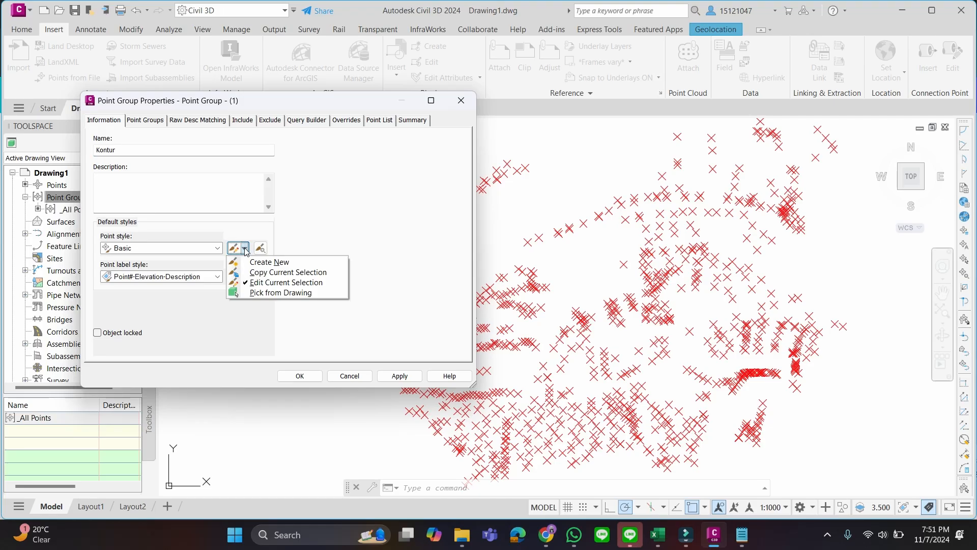
click(244, 248)
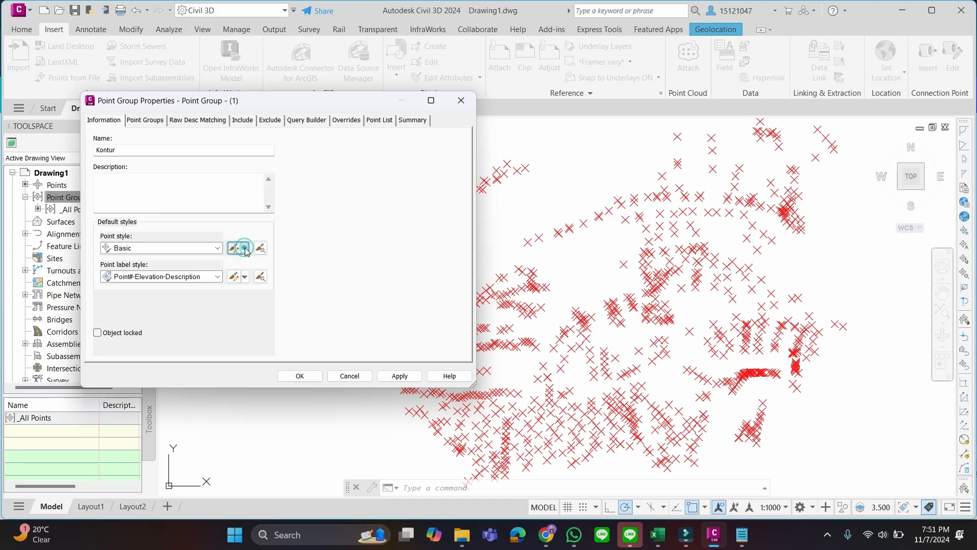
click(544, 532)
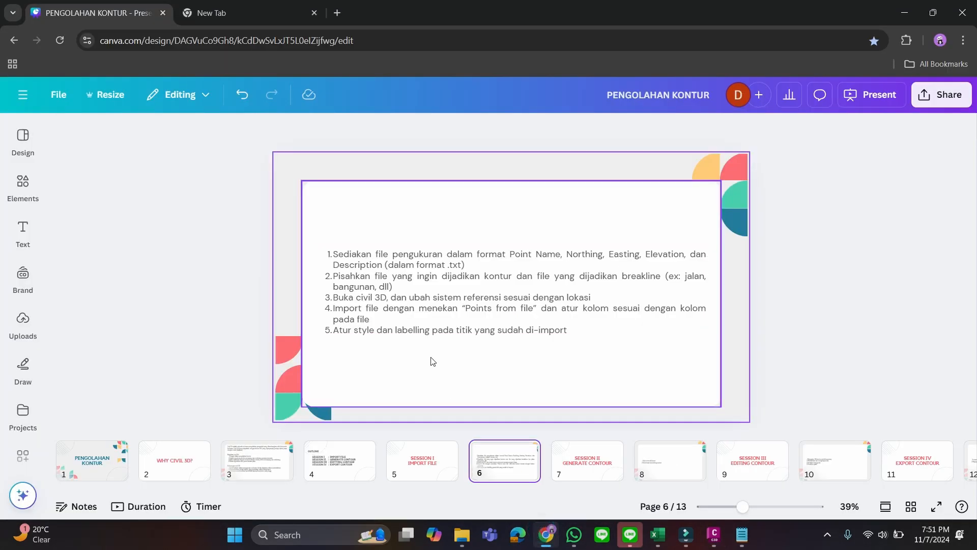
click(543, 544)
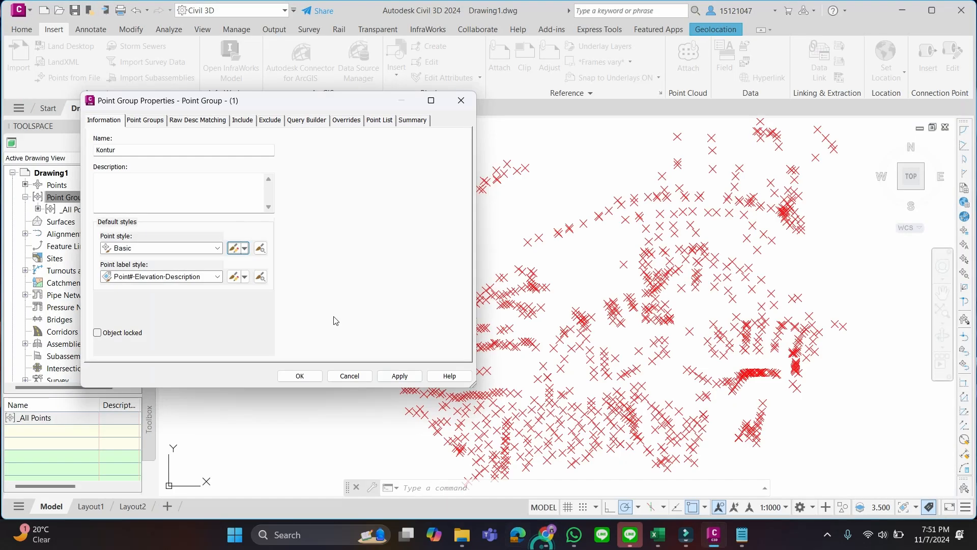
Create a new point style for the point group and name it Kontur
click(245, 249)
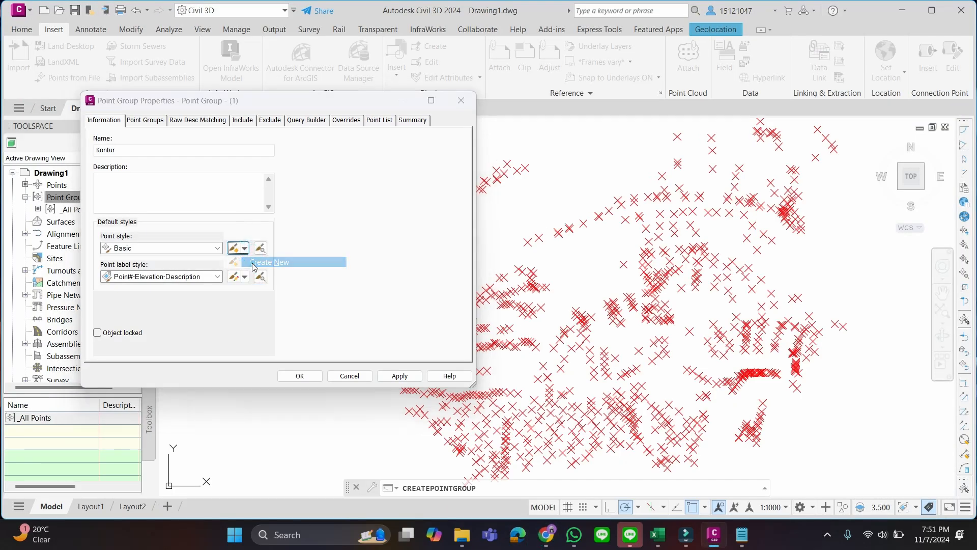
click(253, 264)
drag(115, 166, 32, 168)
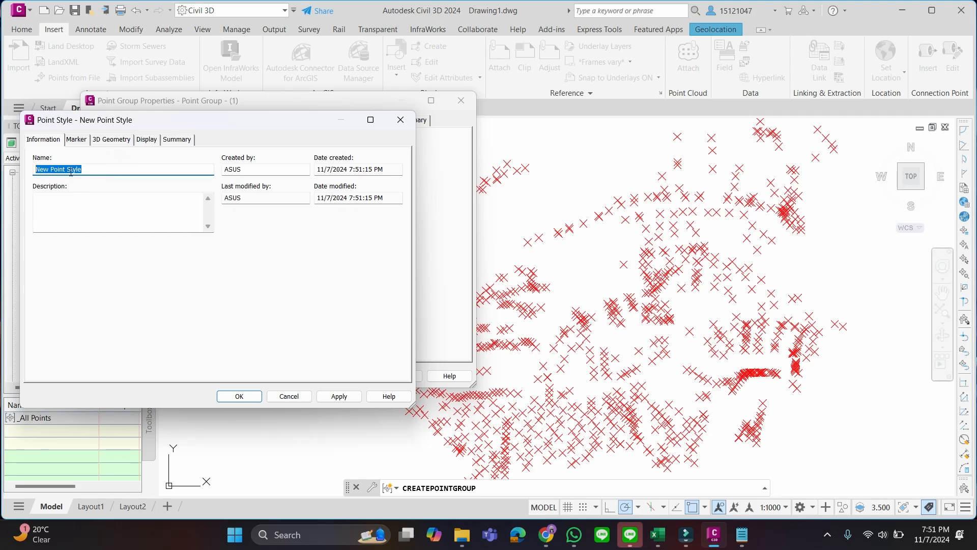
text(Kontur)
Give the Kontur point style a custom plus-shaped marker sized 1.50 mm using the drawing scale
click(76, 139)
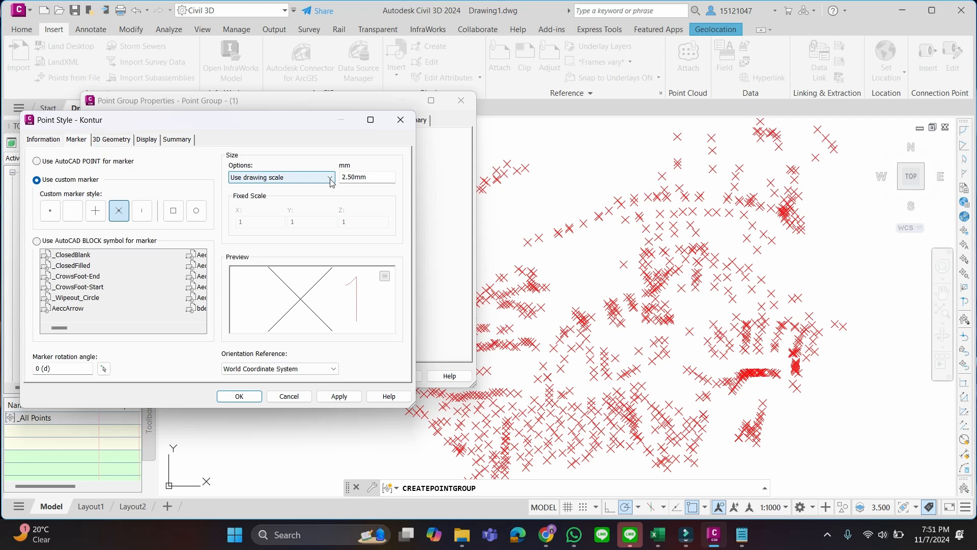
click(95, 211)
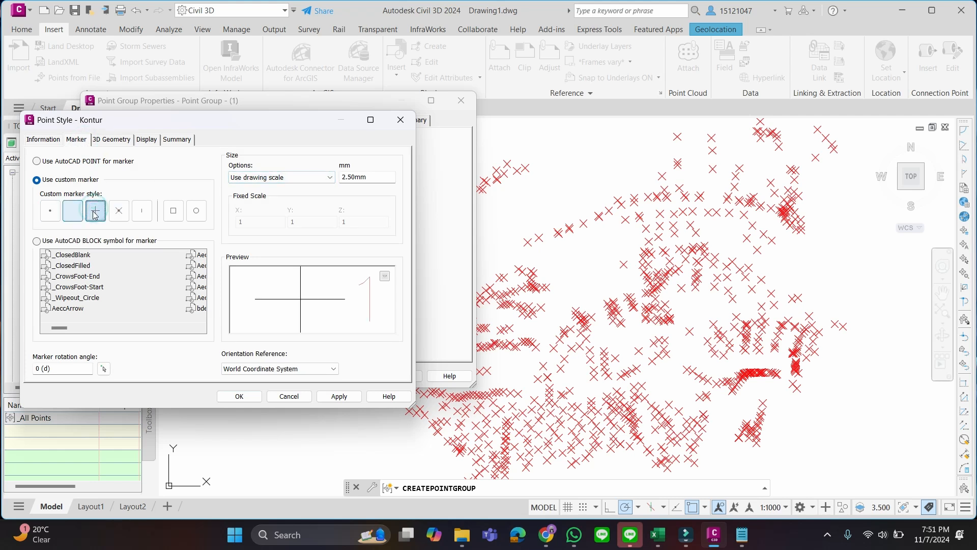
click(358, 178)
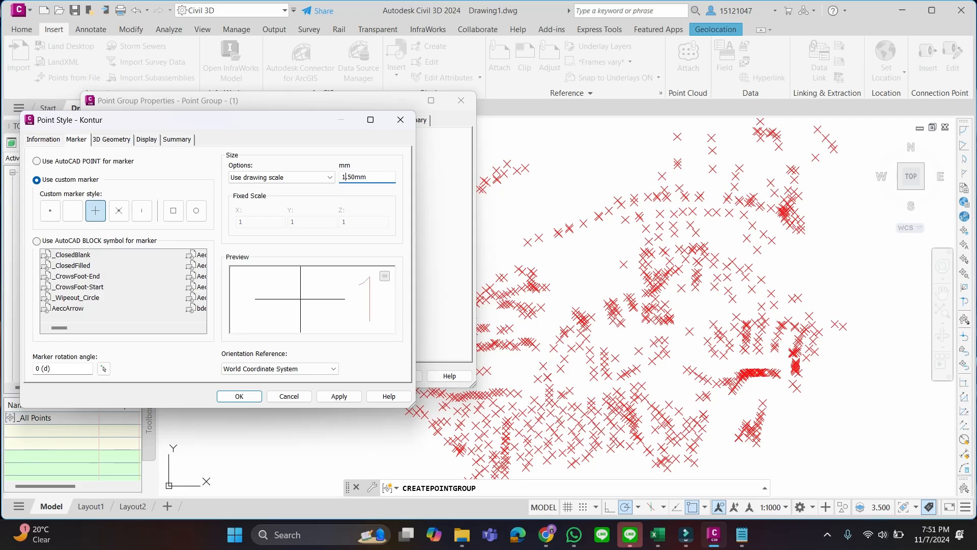
click(285, 178)
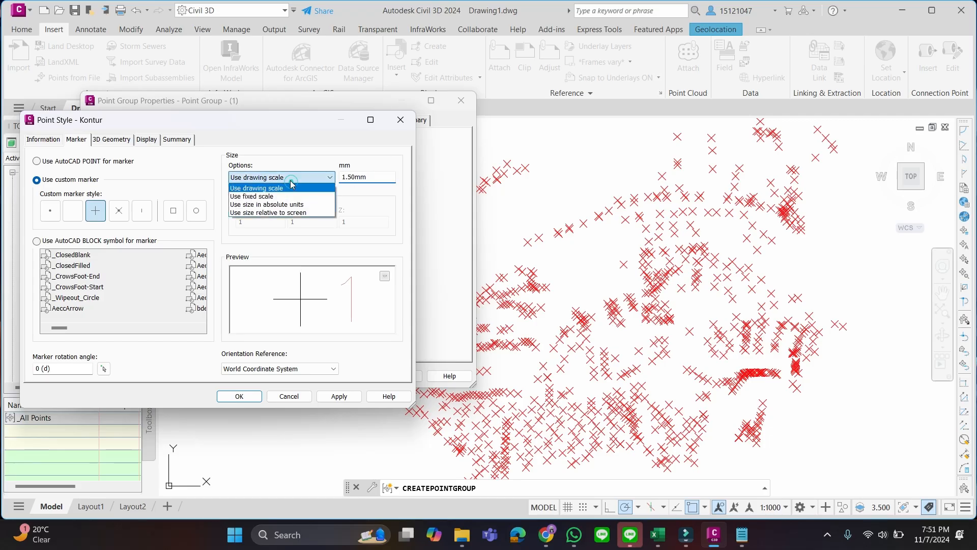
click(290, 179)
Create a new layer named 1_Kontur from the marker component's layer selection in the point style's display settings
click(107, 139)
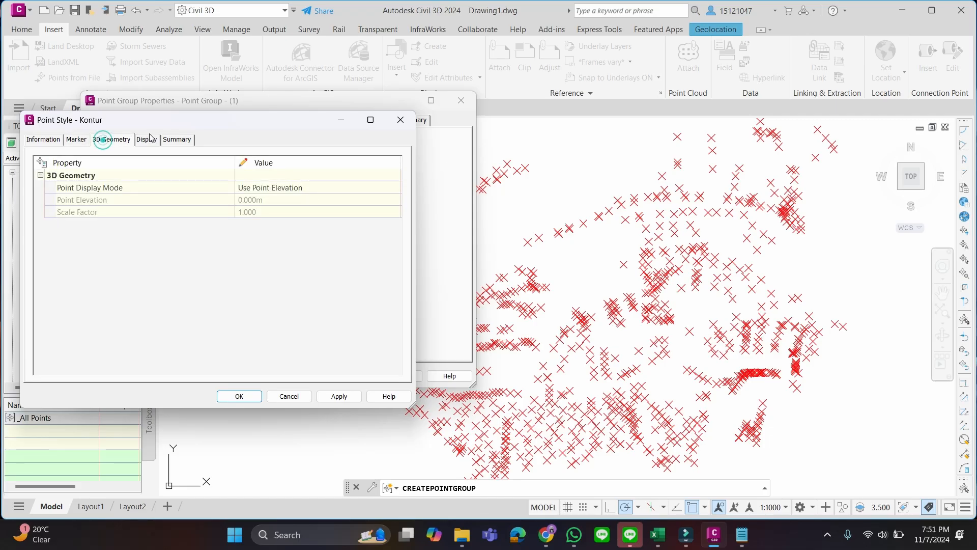
click(150, 140)
click(176, 141)
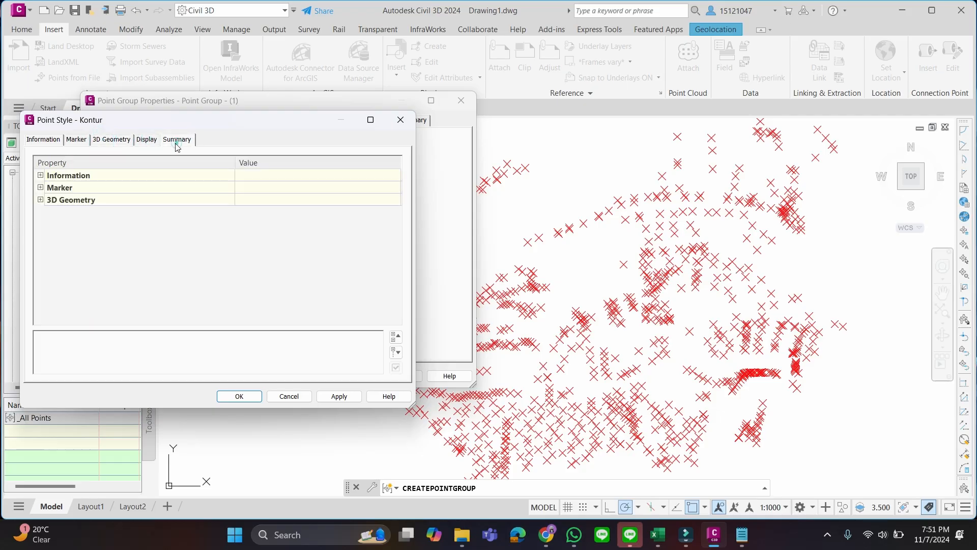
click(147, 141)
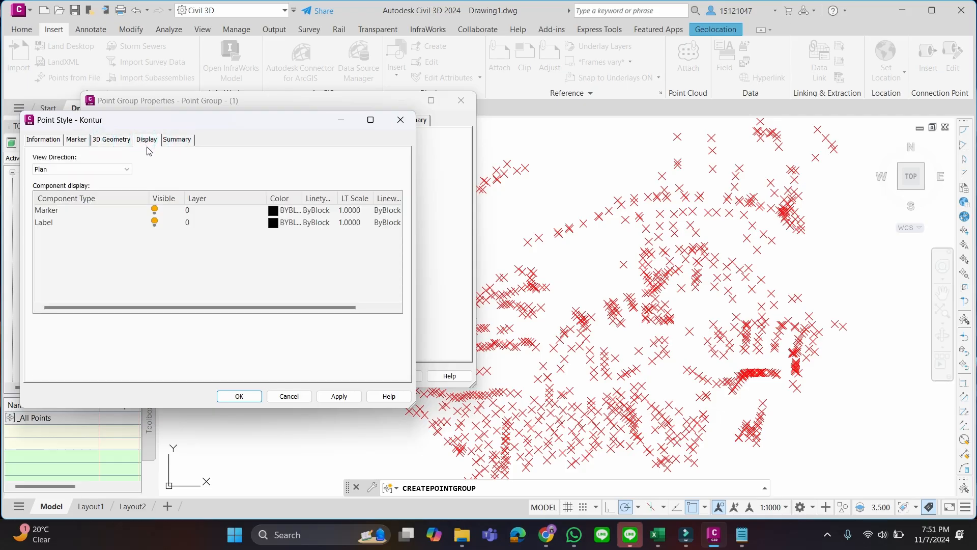
click(203, 214)
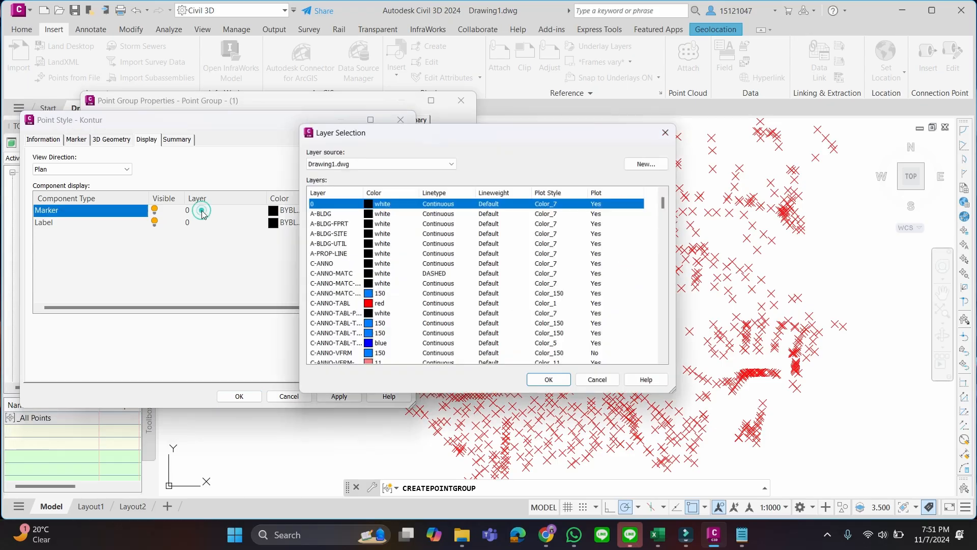
click(650, 162)
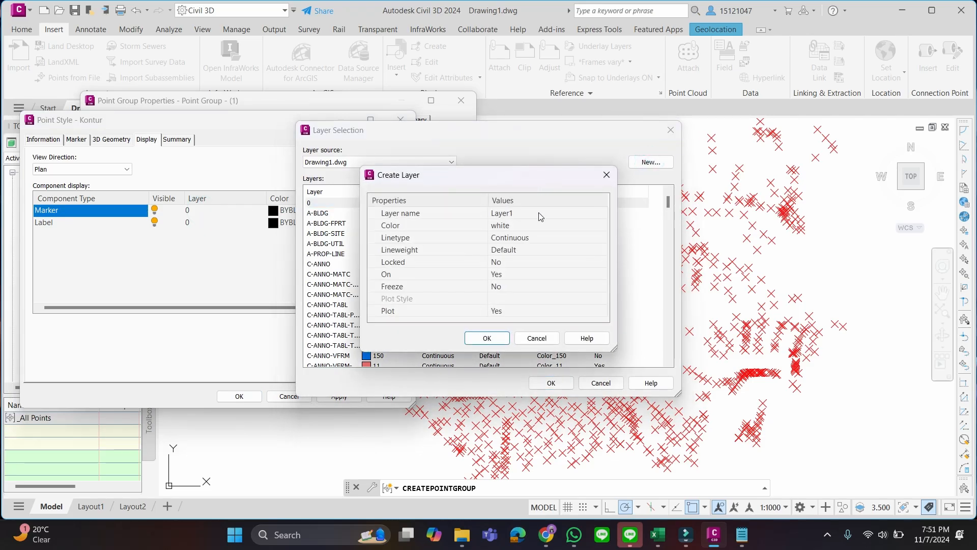
click(540, 214)
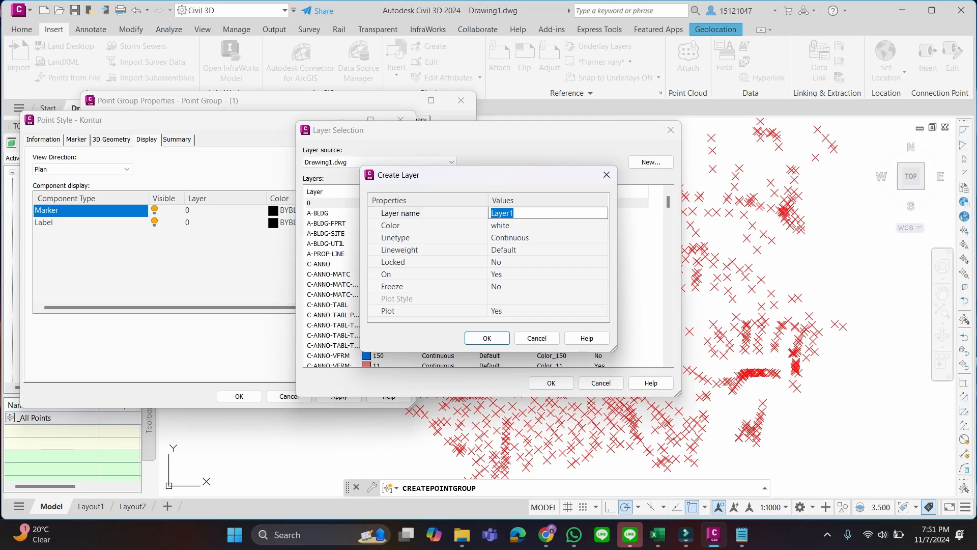
text(1_Kontur)
click(480, 339)
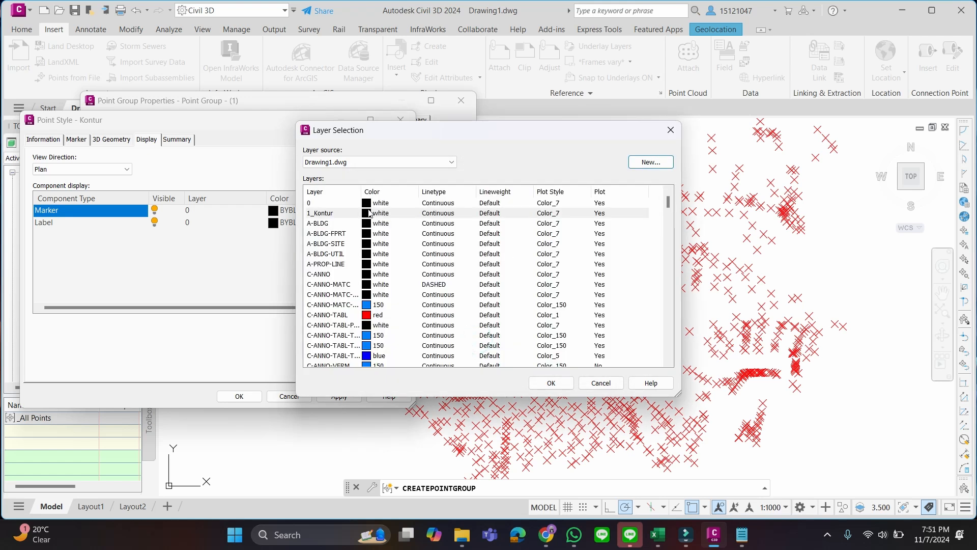
Assign the 1_Kontur layer to the point style's marker component
scroll(509, 204, down, 4)
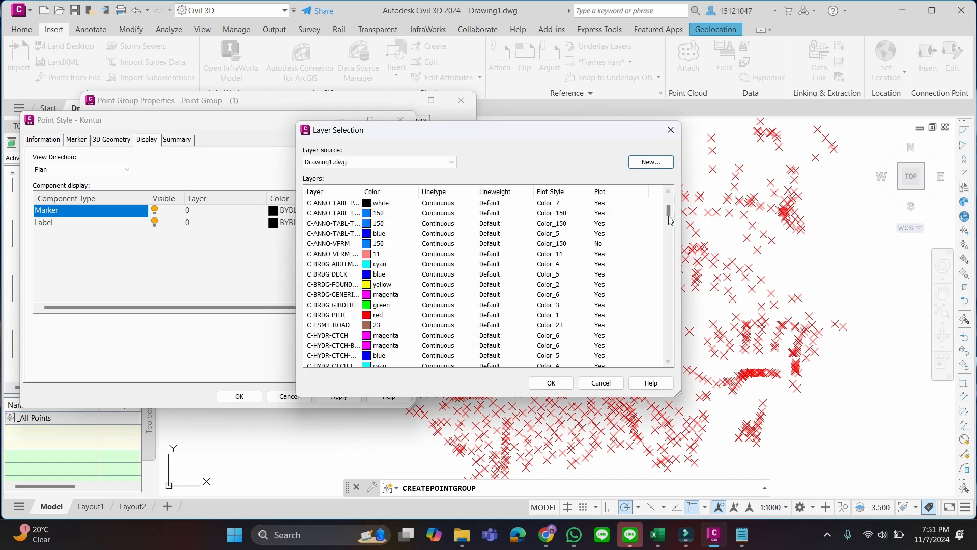
mouse_move(669, 219)
mouse_down()
mouse_move(675, 351)
mouse_move(669, 201)
mouse_up()
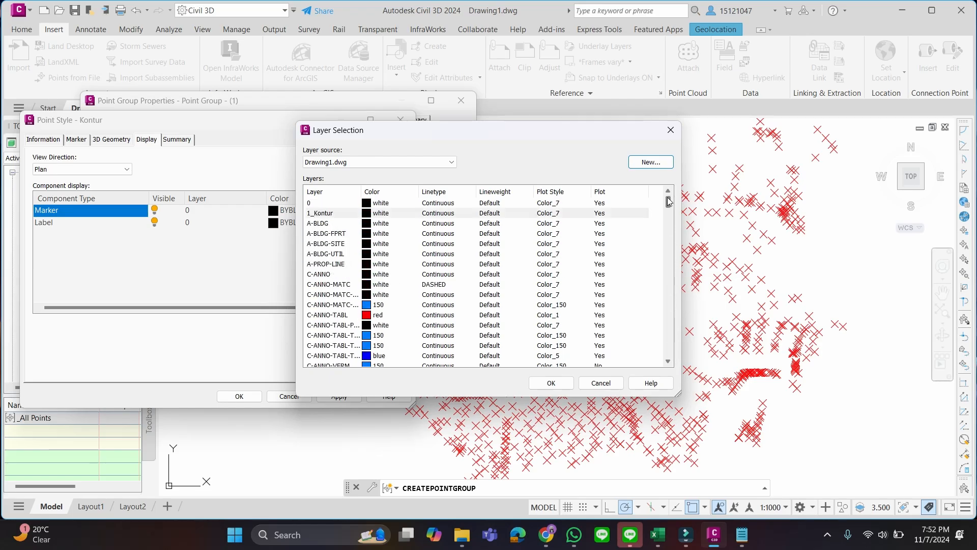
click(336, 215)
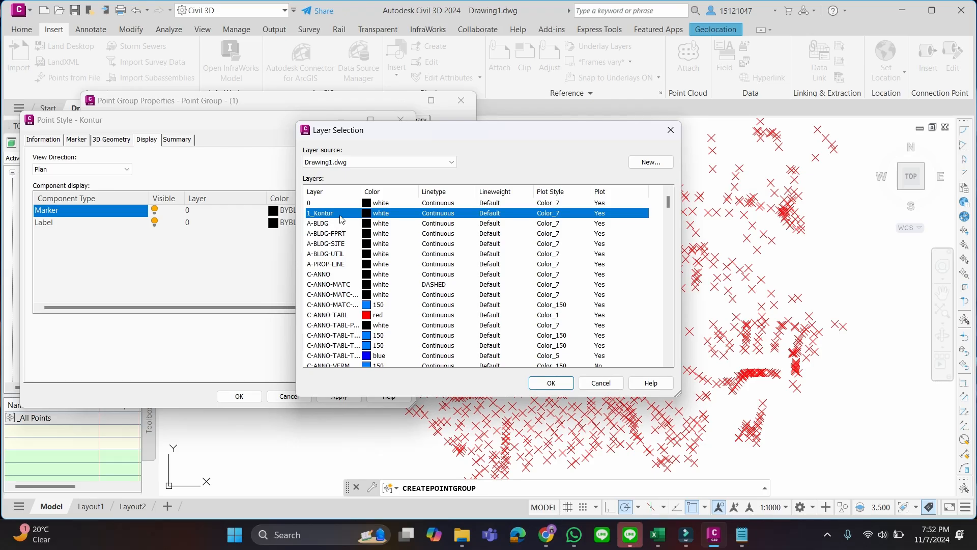
scroll(358, 288, down, 5)
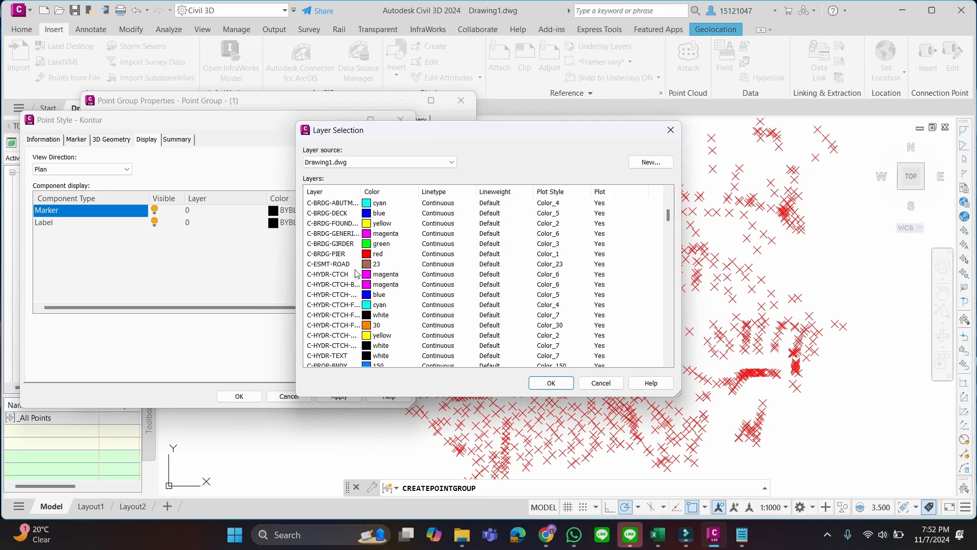
scroll(346, 280, up, 5)
scroll(331, 272, down, 8)
scroll(328, 270, down, 10)
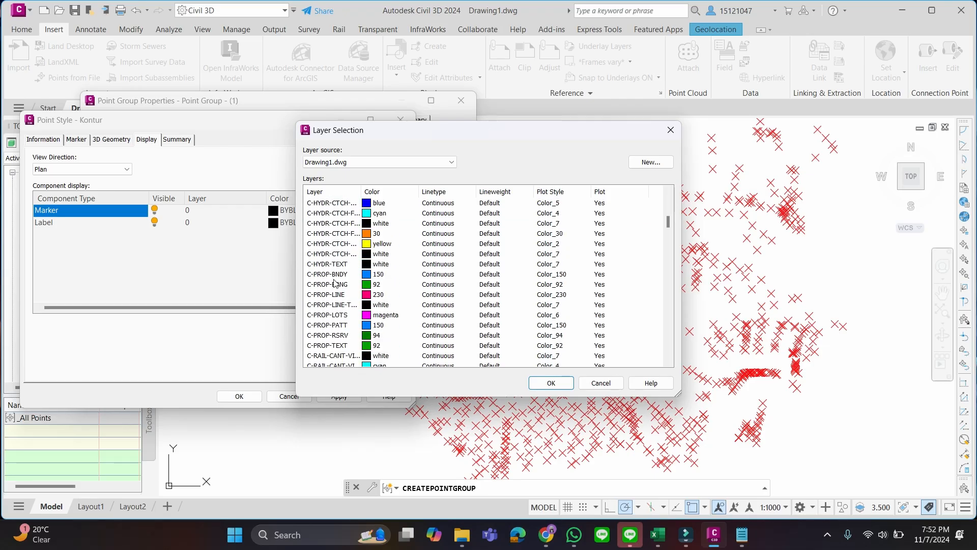
scroll(333, 273, up, 18)
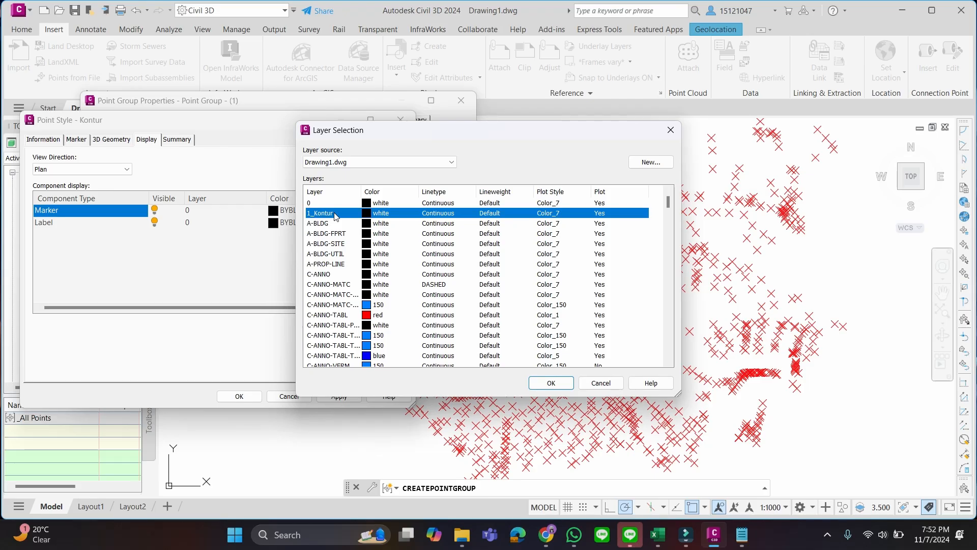
click(551, 383)
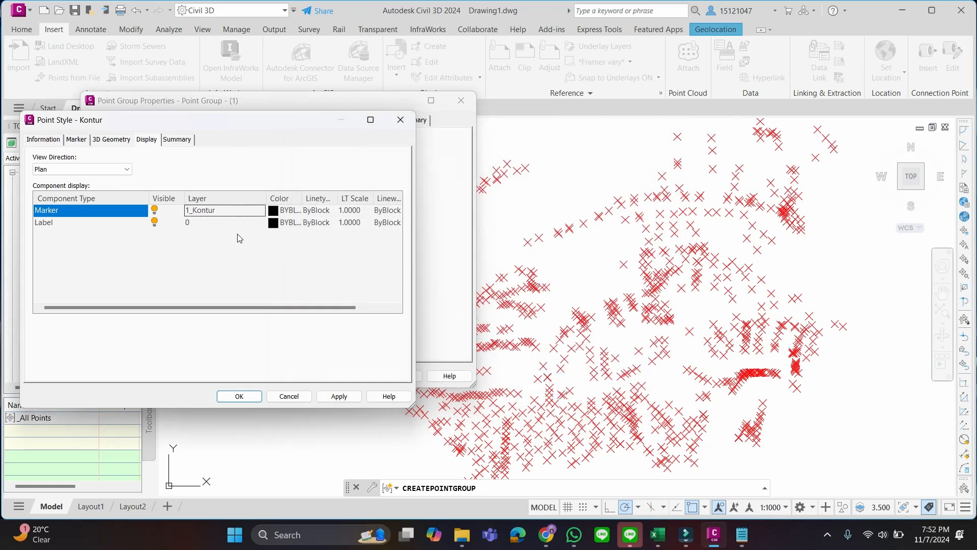
Assign the 1_Kontur layer to the point style's label component and save the style
click(234, 222)
click(229, 222)
click(356, 214)
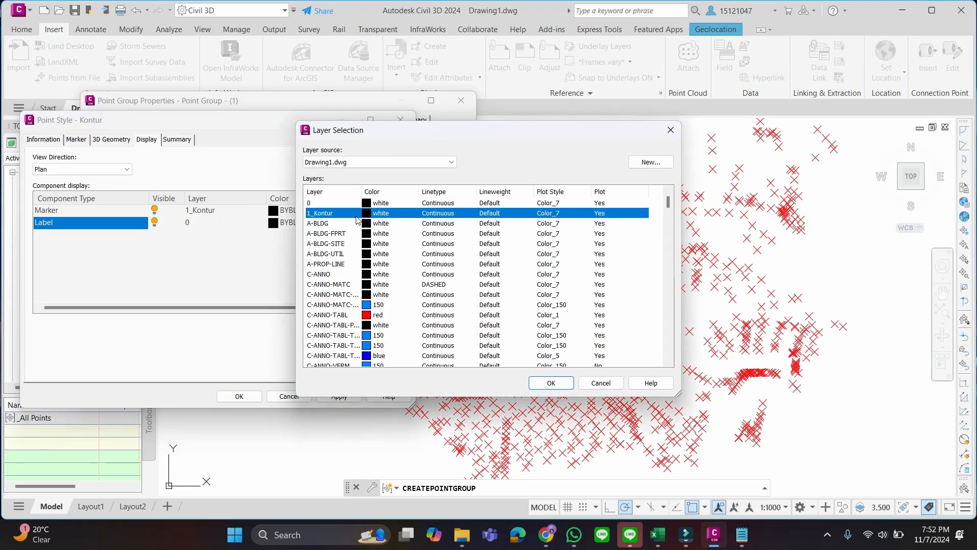
click(553, 382)
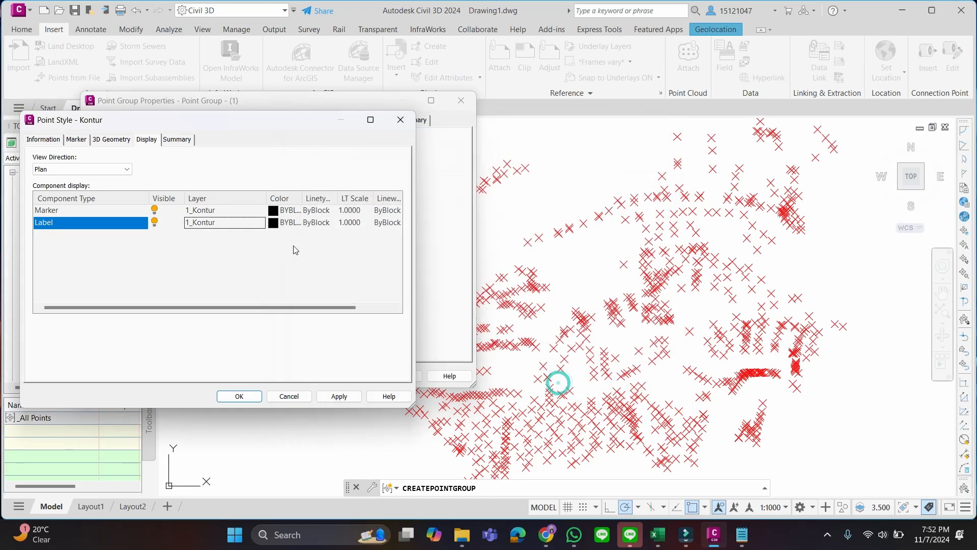
click(113, 139)
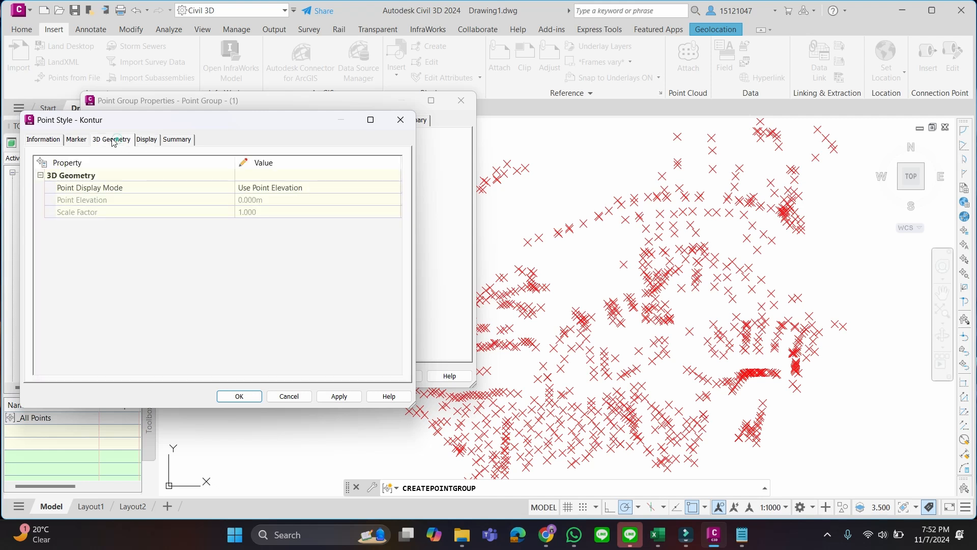
click(43, 139)
click(144, 140)
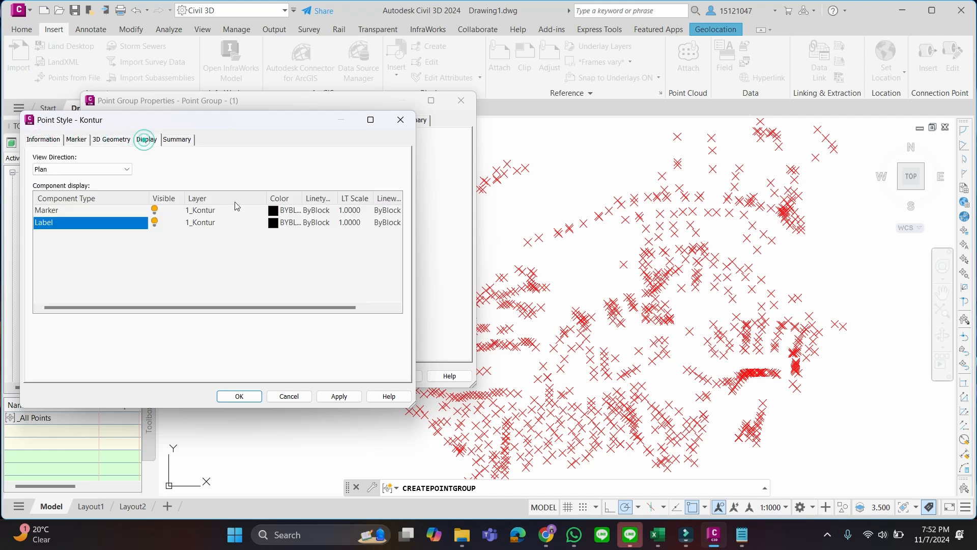
click(254, 397)
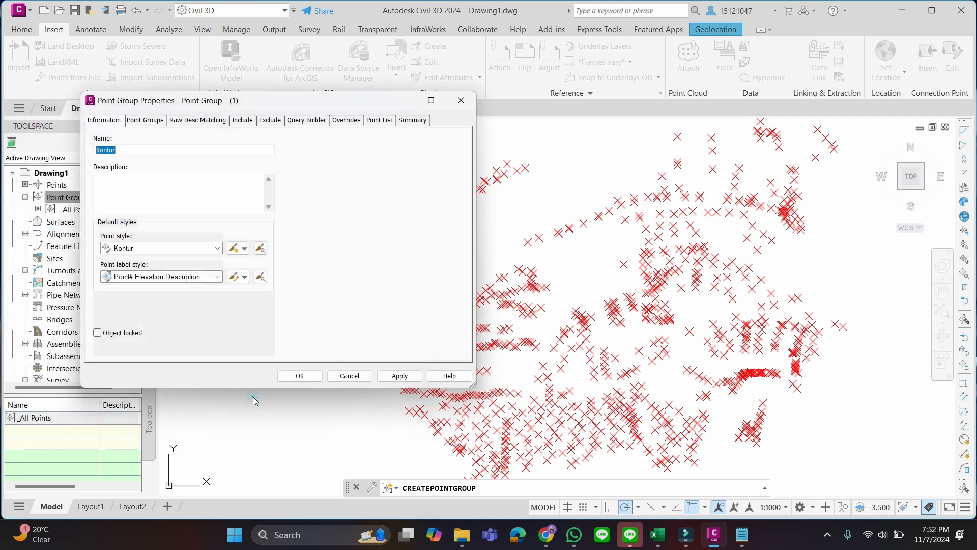
Create a new point label style for the point group and name it Kontur
click(245, 277)
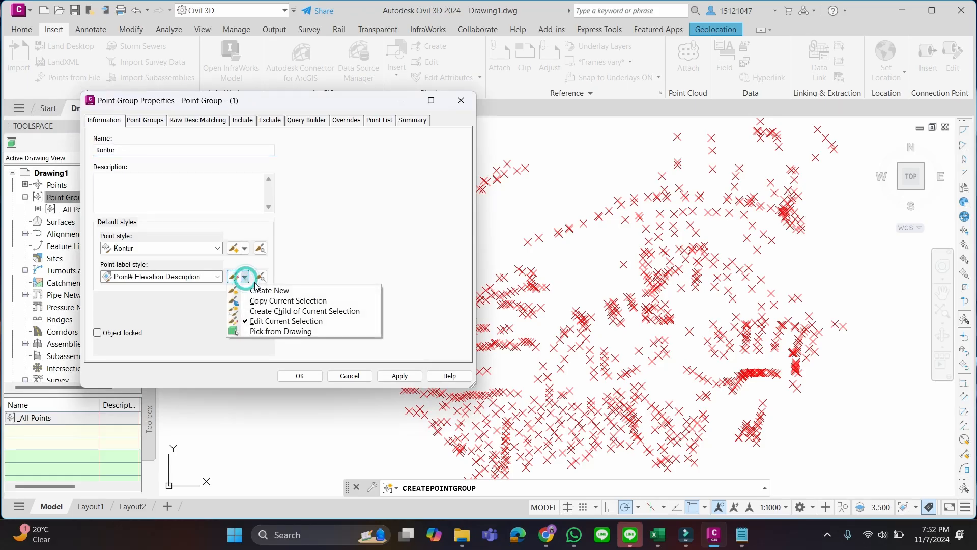
click(267, 292)
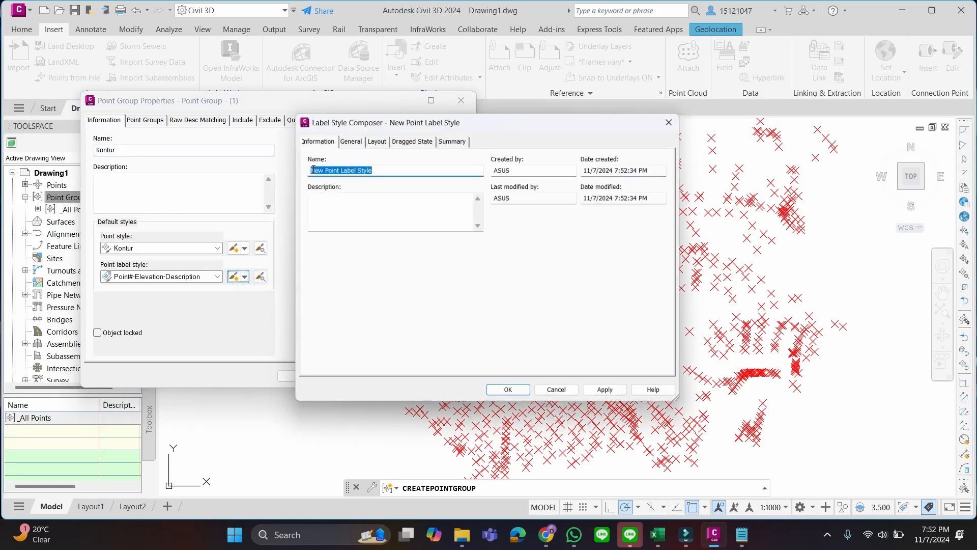
click(378, 167)
triple_click(382, 165)
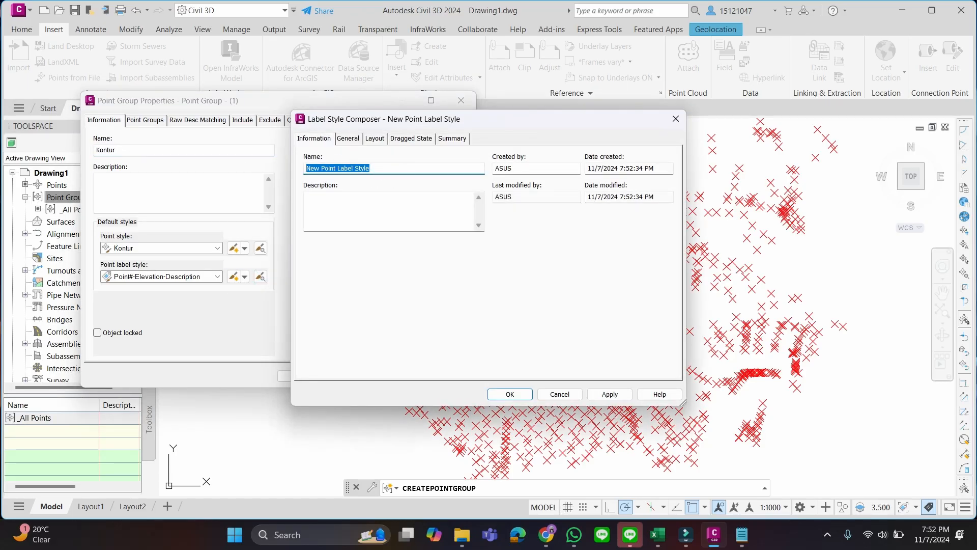
text(Kontur)
Set the Kontur label style's layer to 1_Kontur
click(348, 138)
click(434, 212)
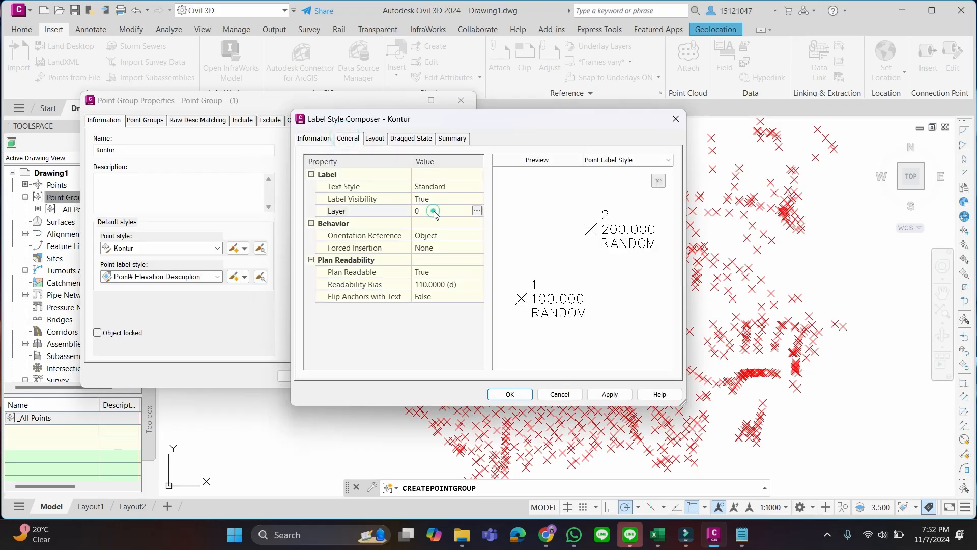
click(477, 211)
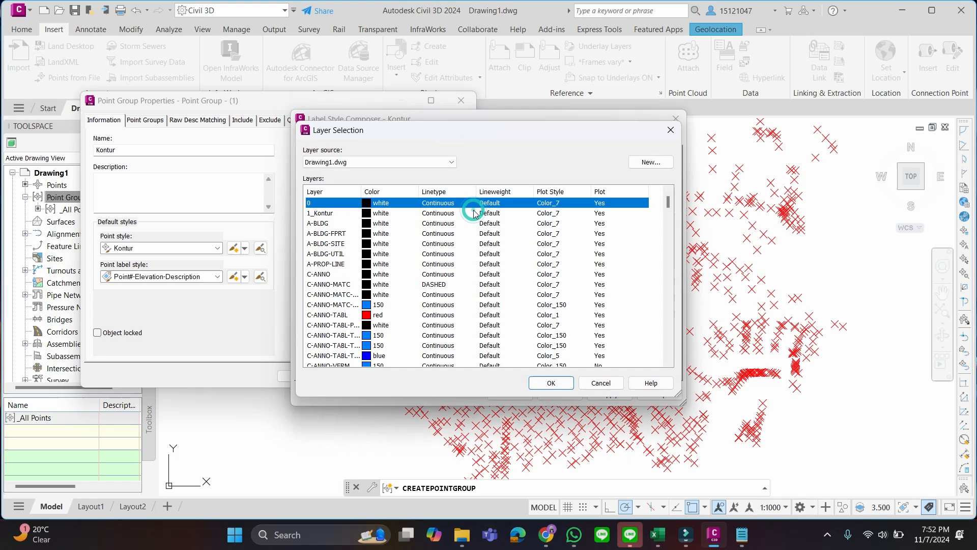
click(386, 213)
click(551, 383)
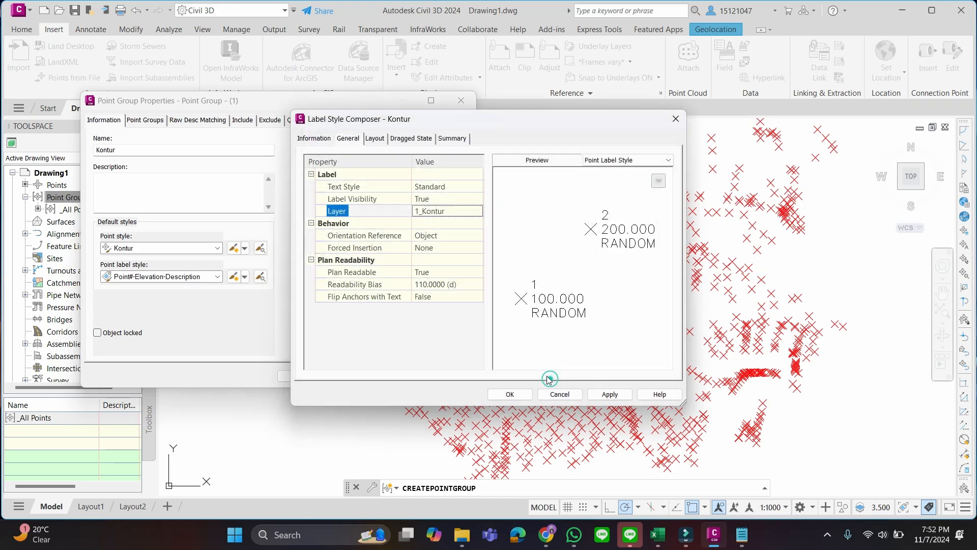
Delete all the default text components from the Kontur label style's layout, including the point number and the anchoring point elevation
click(373, 140)
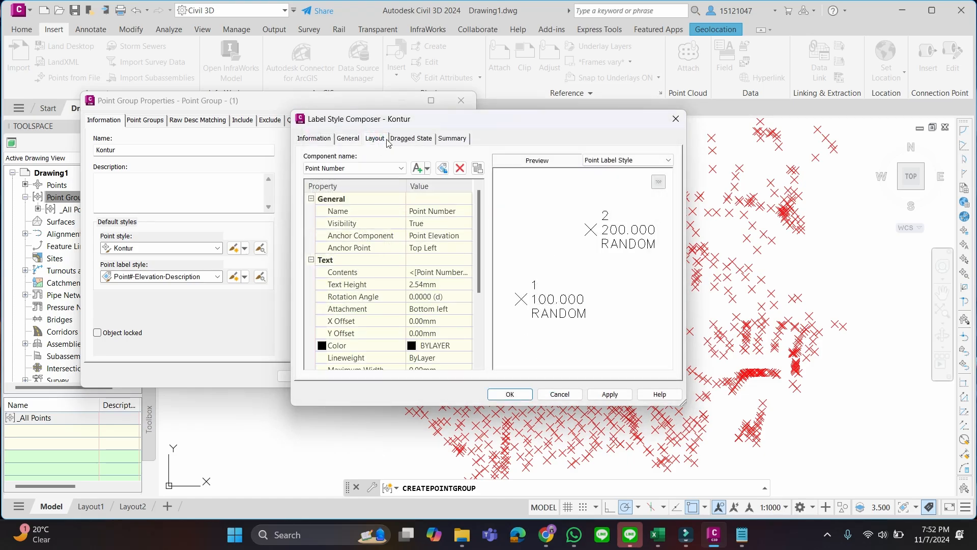
click(399, 168)
click(352, 182)
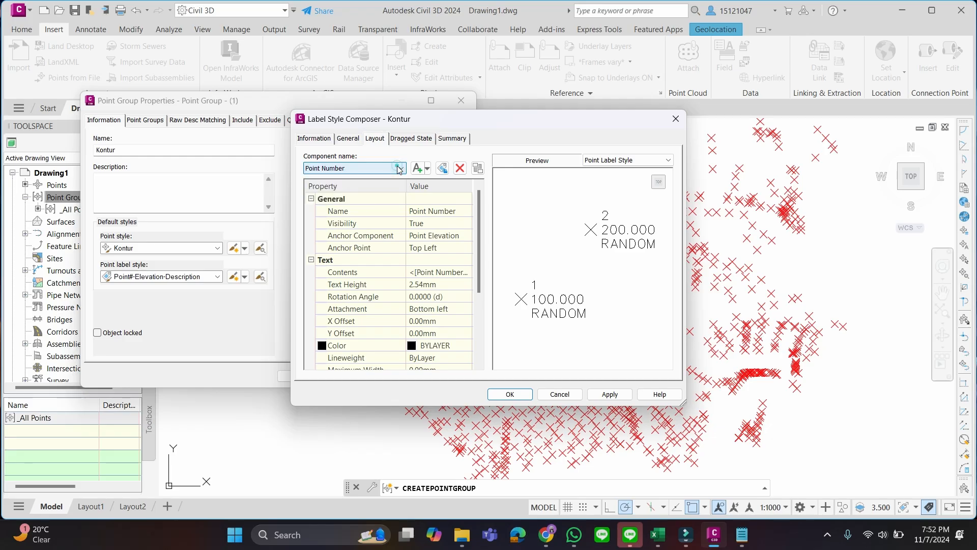
click(460, 169)
click(460, 169)
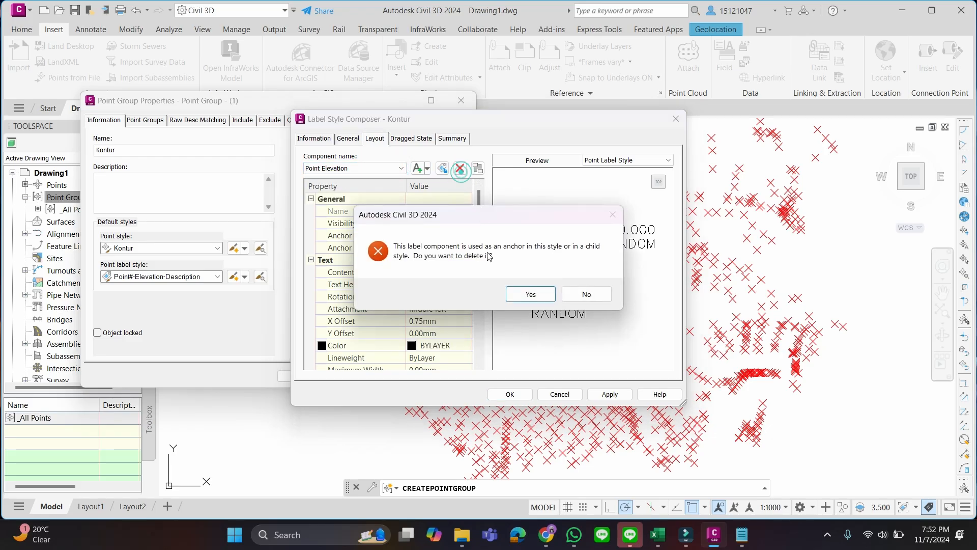
click(530, 294)
click(460, 169)
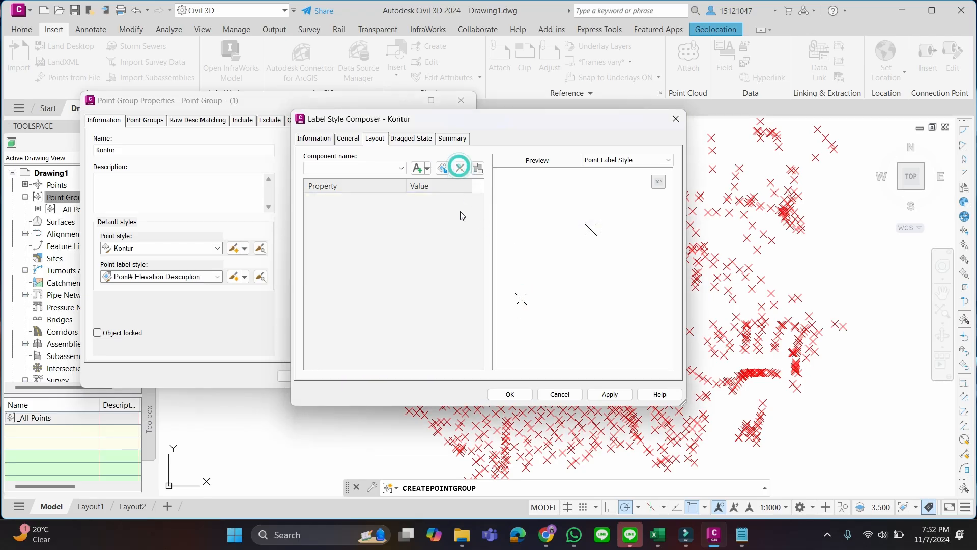
Add a text component to the Kontur label style and name it Label_Modif
click(419, 169)
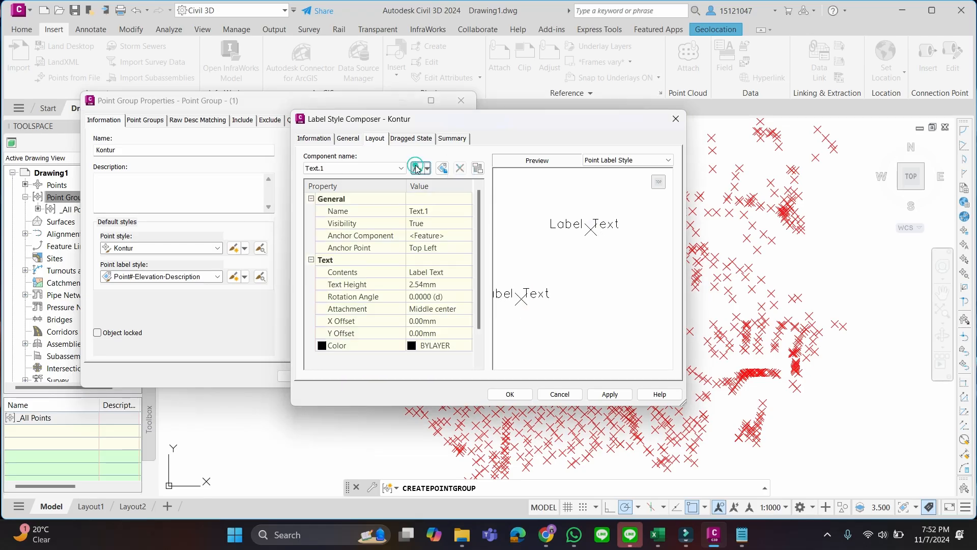
click(430, 213)
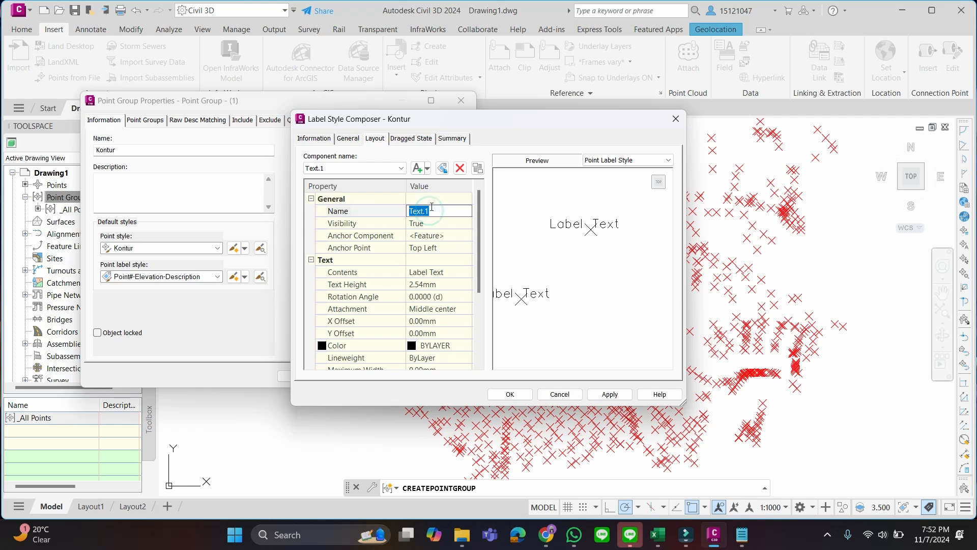
text(Label_Modif)
click(445, 249)
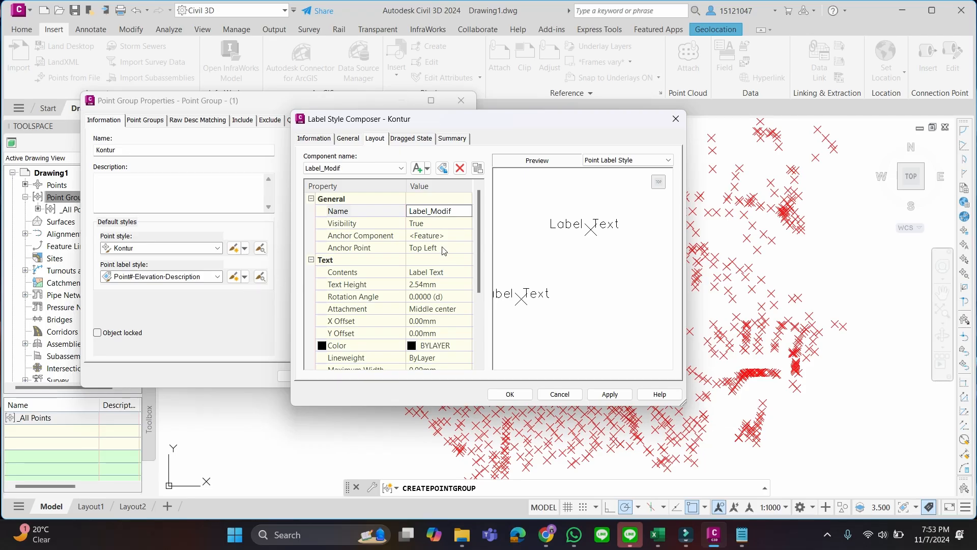
Set the text height of the Label_Modif component to 1.54 mm
click(439, 235)
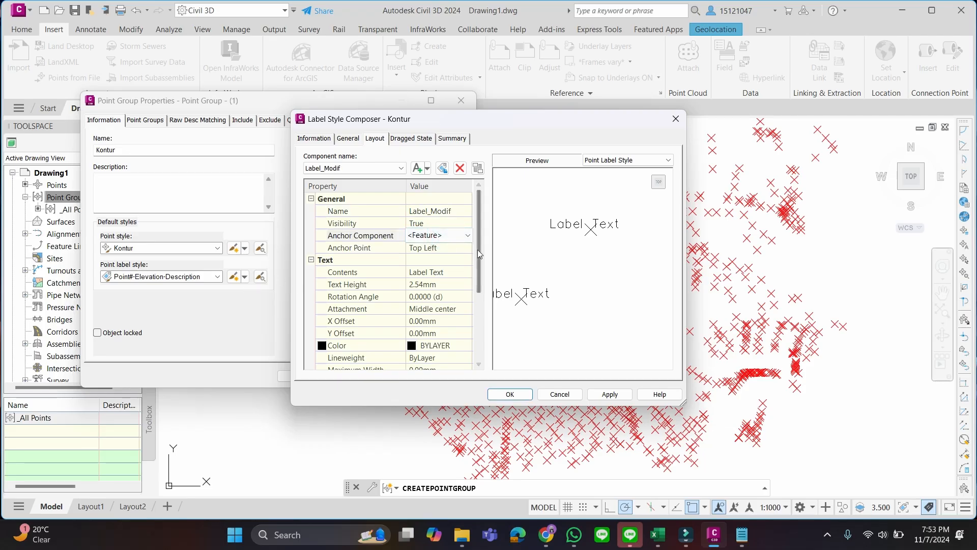
mouse_move(480, 256)
mouse_down()
mouse_move(480, 239)
mouse_move(484, 262)
mouse_up()
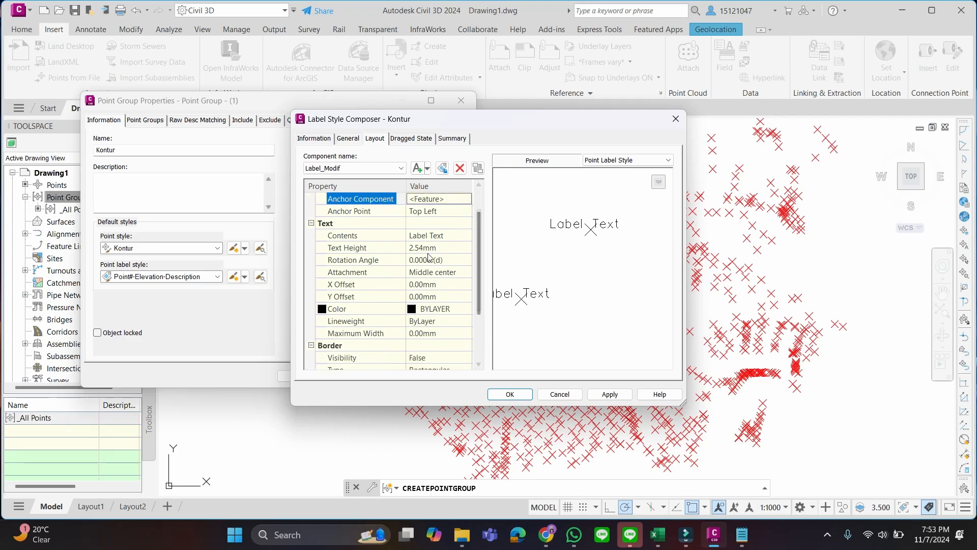
drag(477, 253, 477, 267)
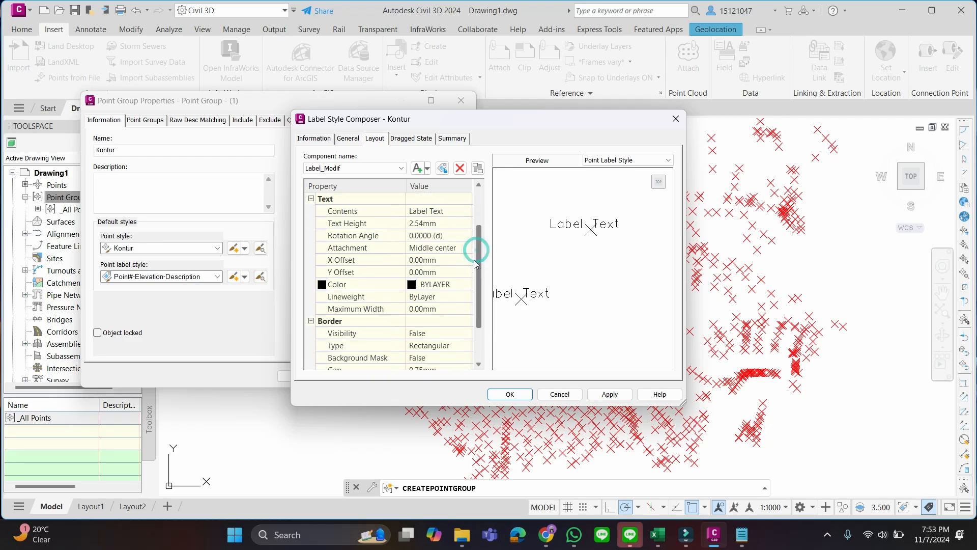
click(421, 224)
click(459, 219)
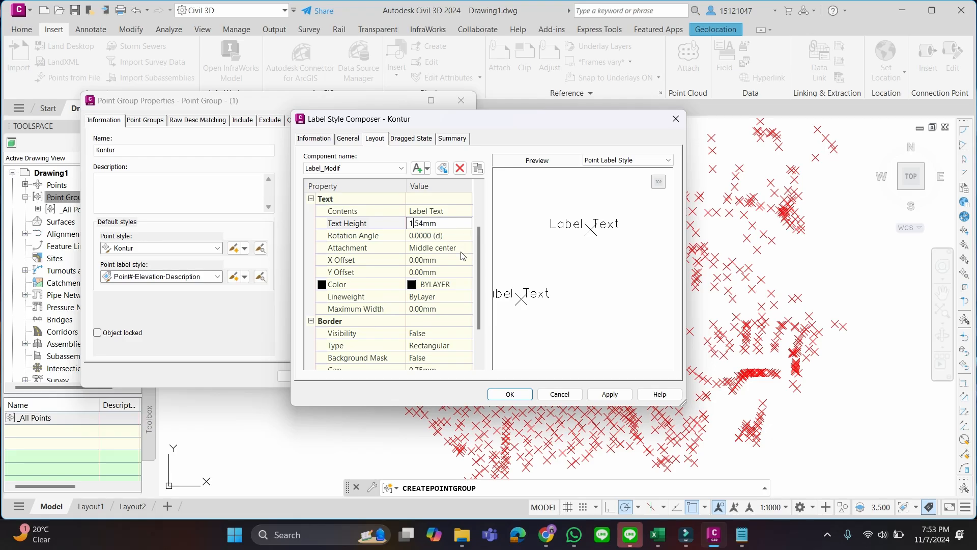
click(477, 254)
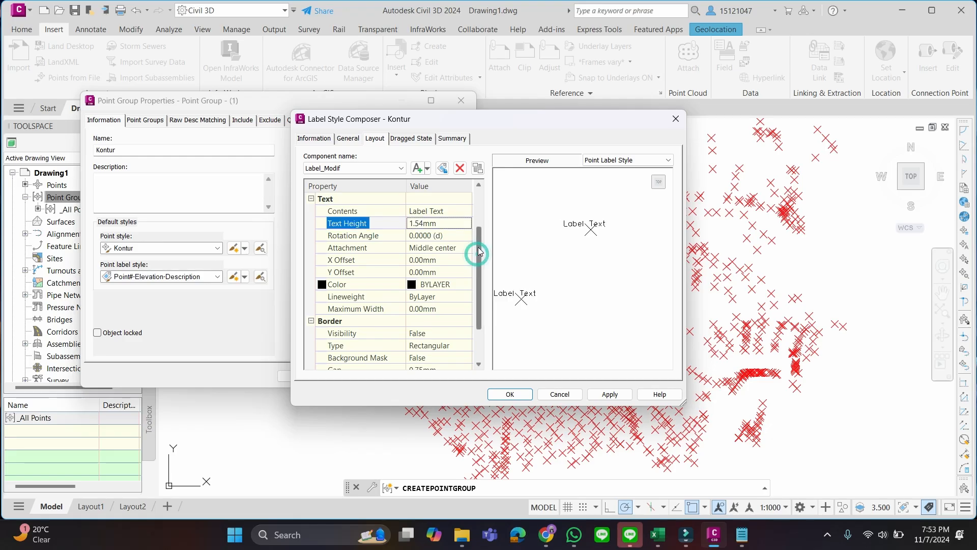
Replace the default text in the Label_Modif component's contents with the Name property
double_click(457, 211)
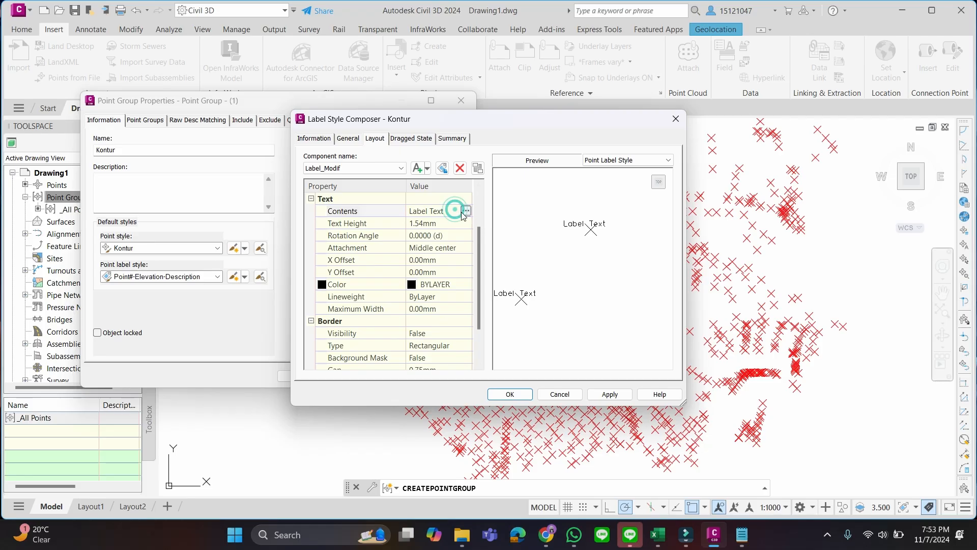
drag(462, 188, 305, 159)
triple_click(386, 184)
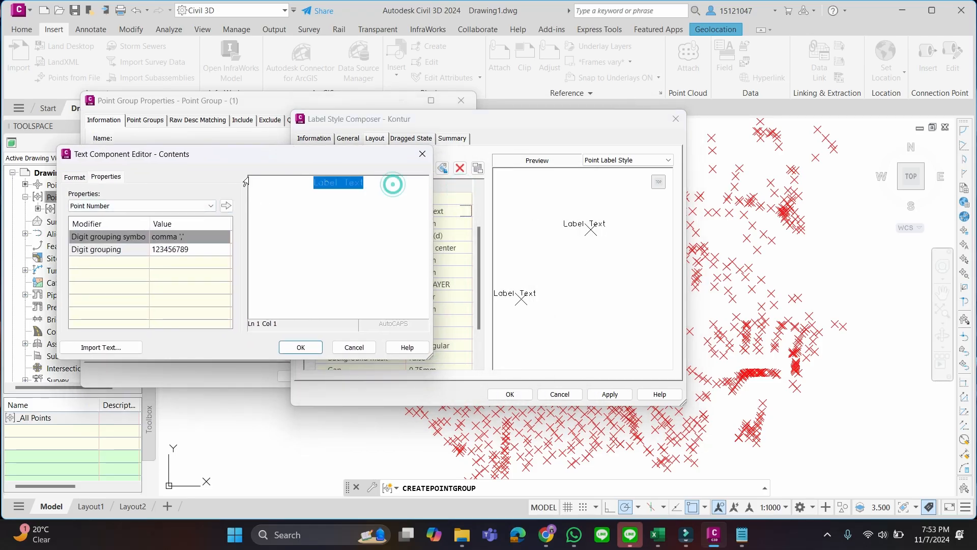
key(Delete)
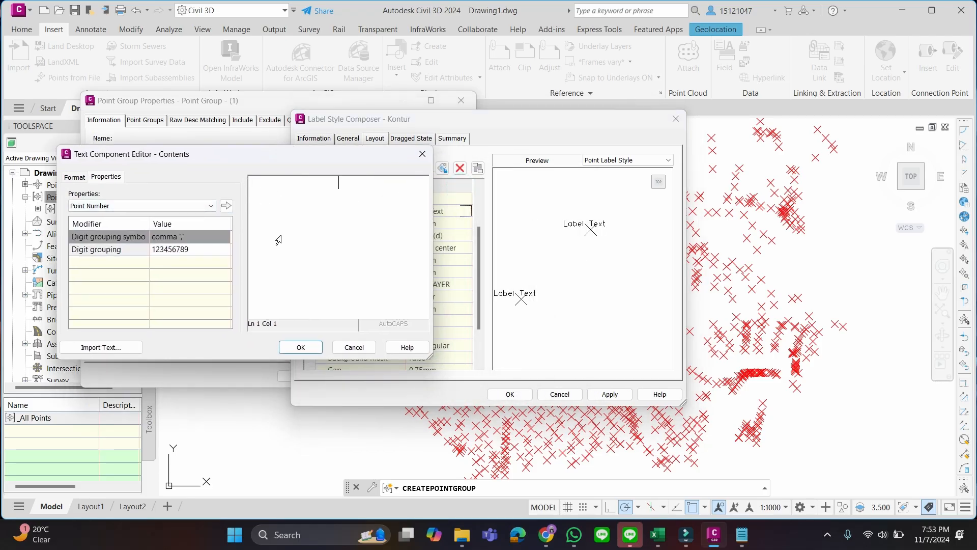
click(207, 205)
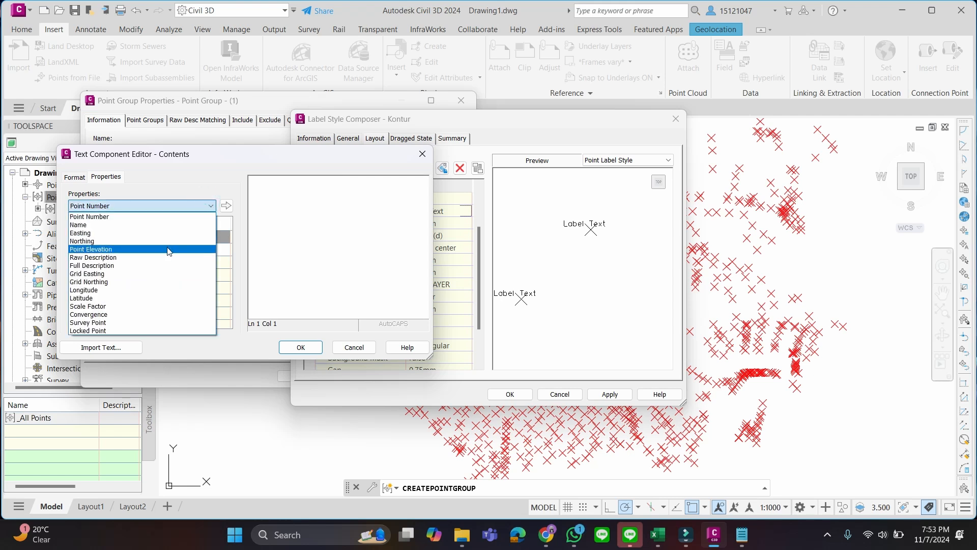
click(168, 224)
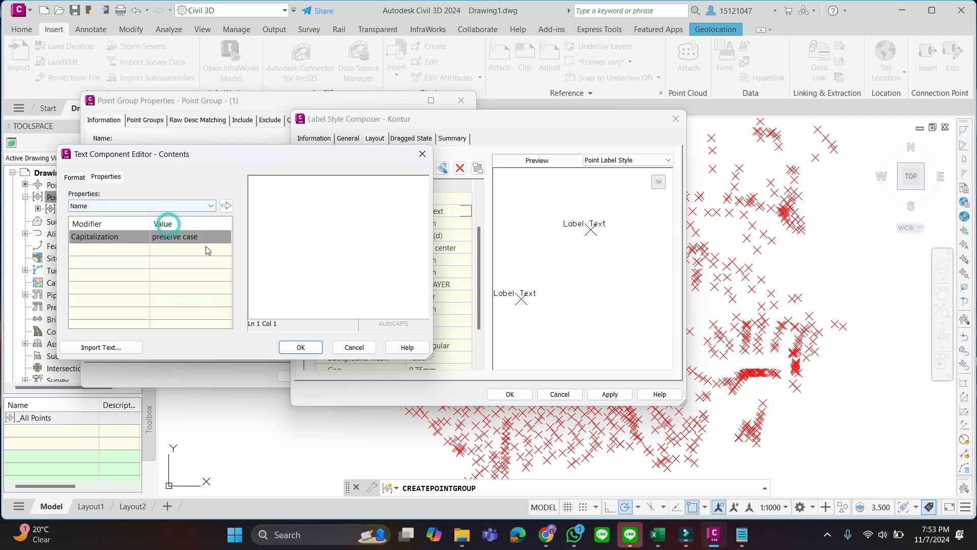
click(225, 206)
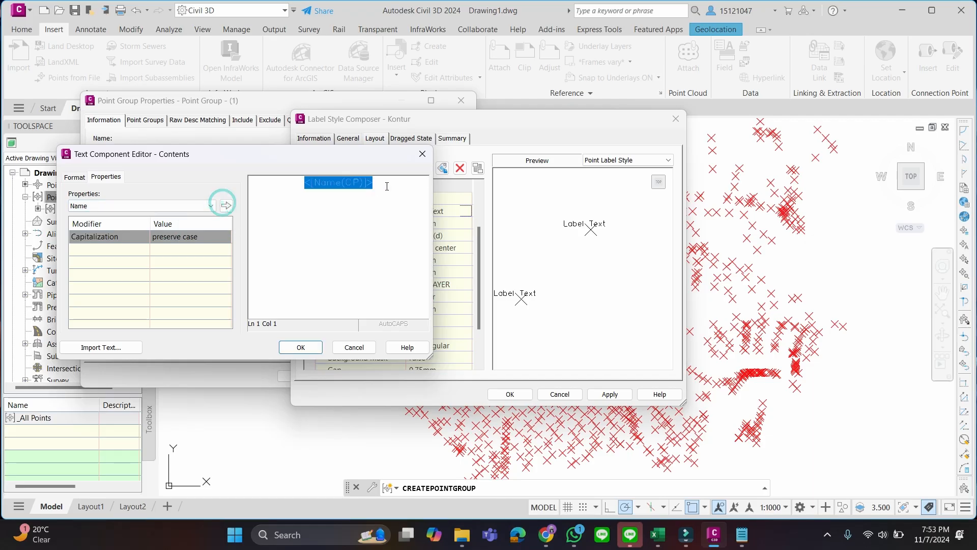
Insert the Point Elevation property on a second line below the name and accept the component's contents
click(211, 206)
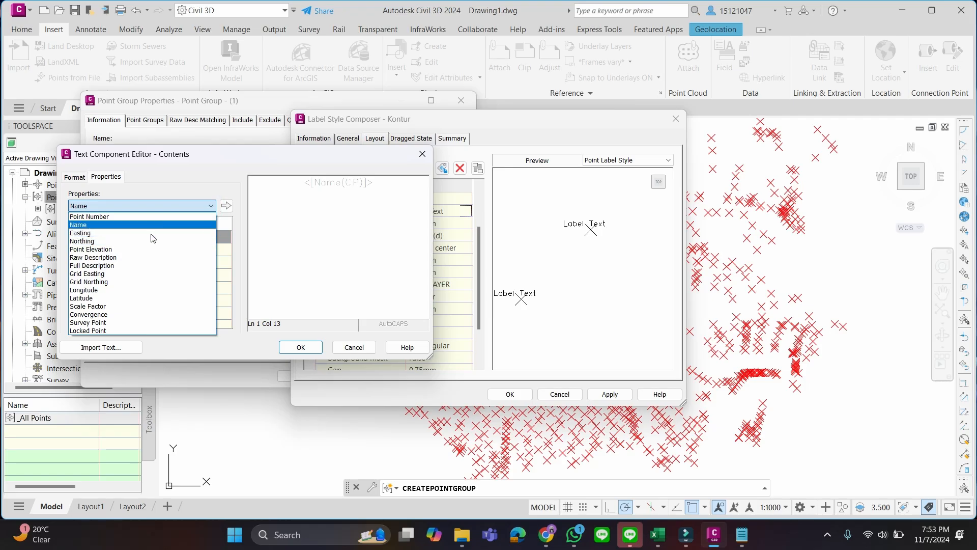
click(142, 254)
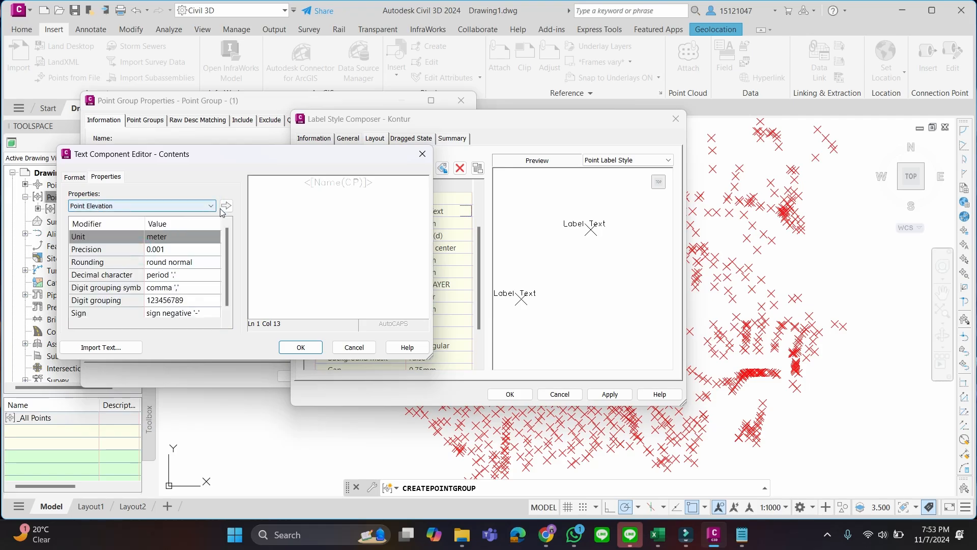
key(Return)
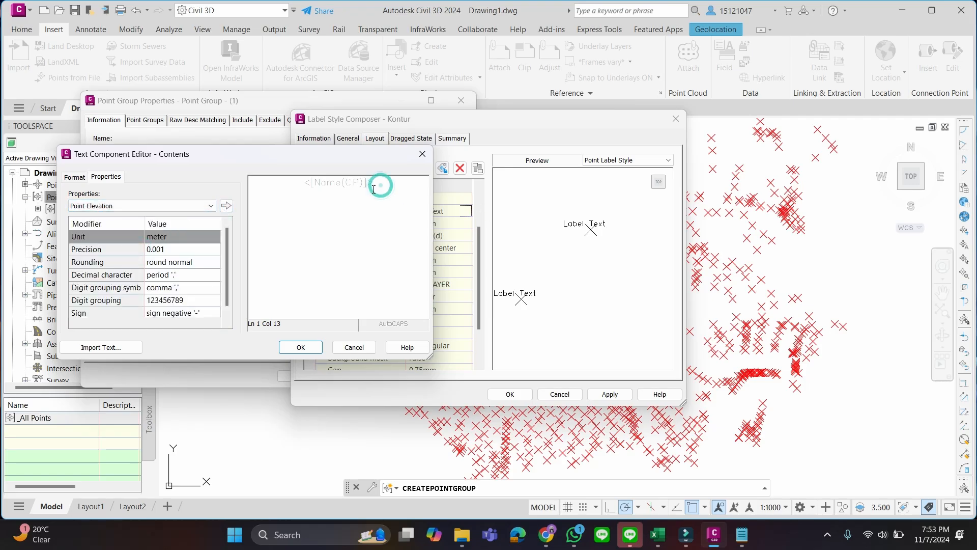
click(227, 206)
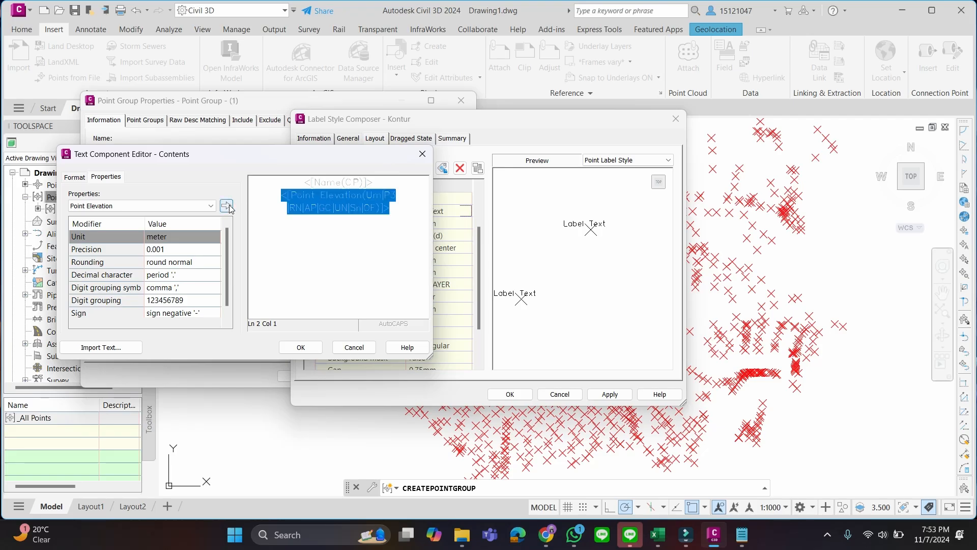
click(313, 351)
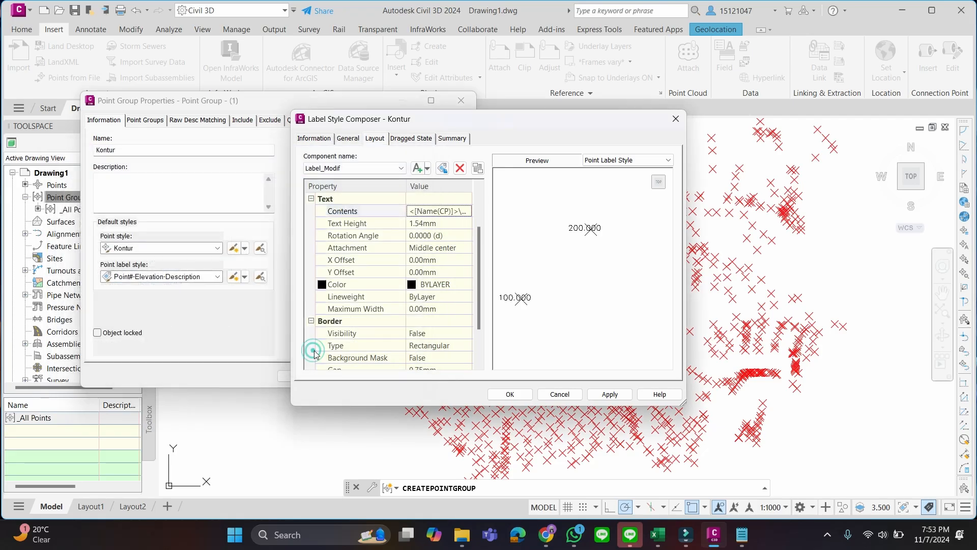
Replace the Name property in the Label_Modif contents with Raw Description, keeping it on the line above the elevation
click(466, 216)
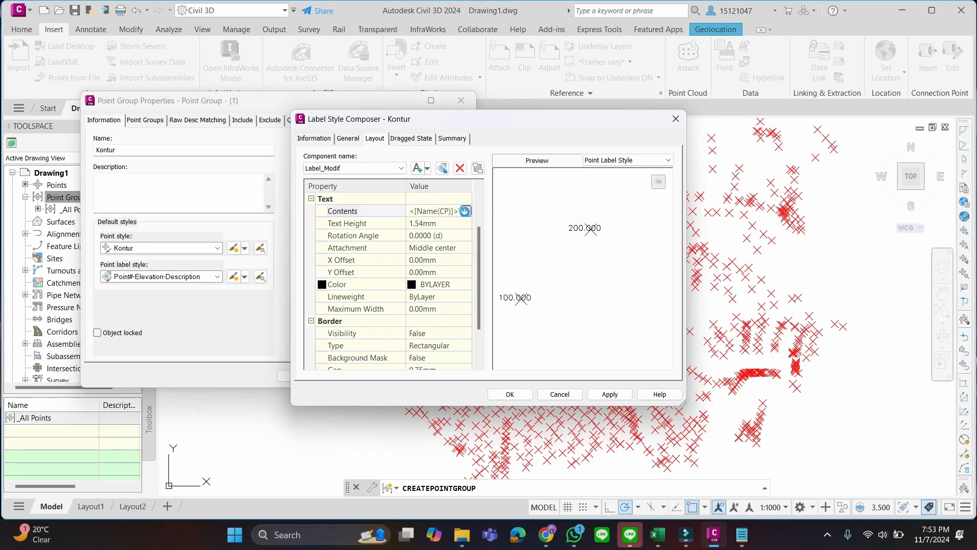
click(465, 211)
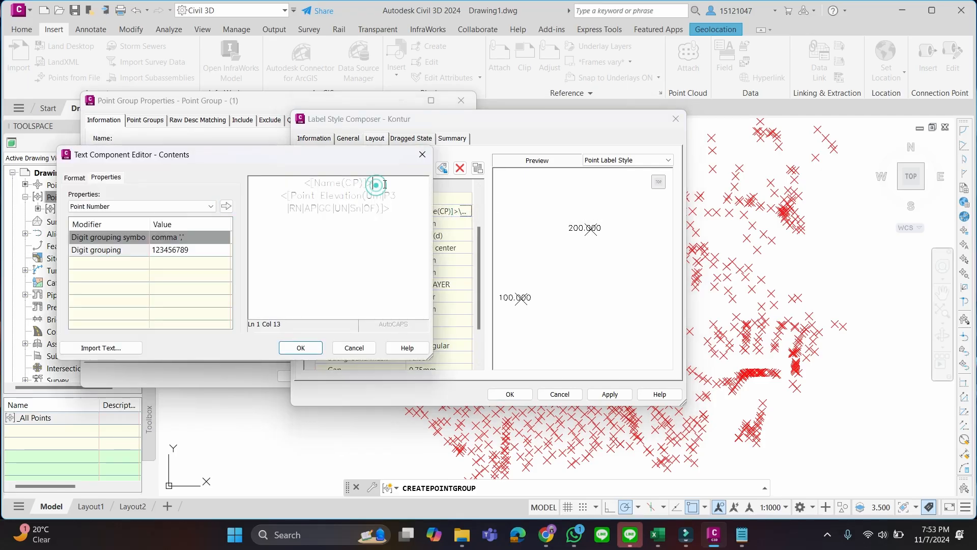
drag(377, 185, 288, 192)
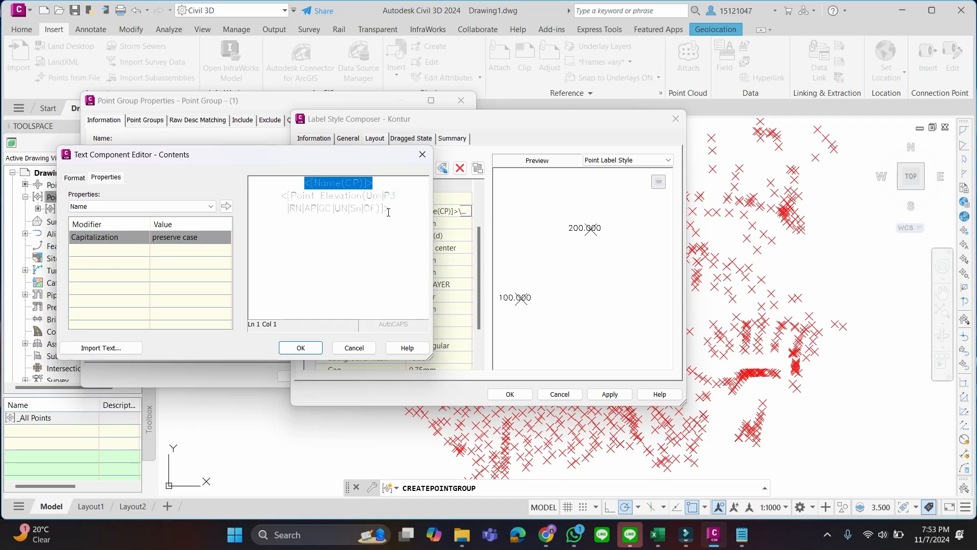
key(Delete)
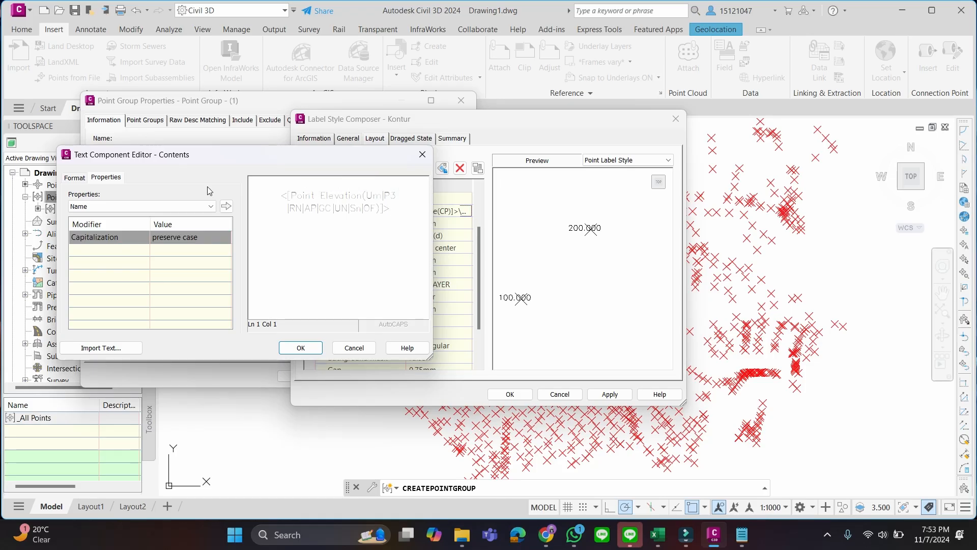
click(176, 206)
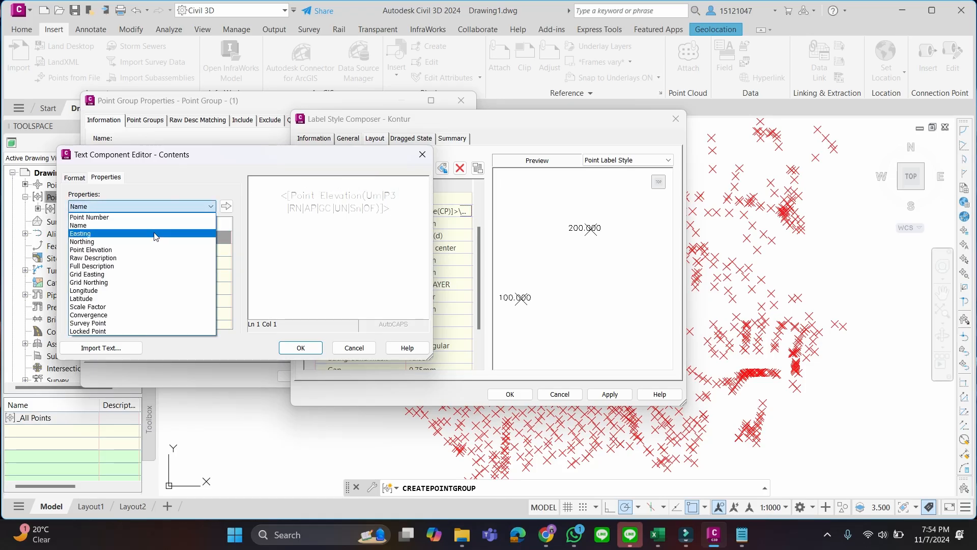
click(146, 257)
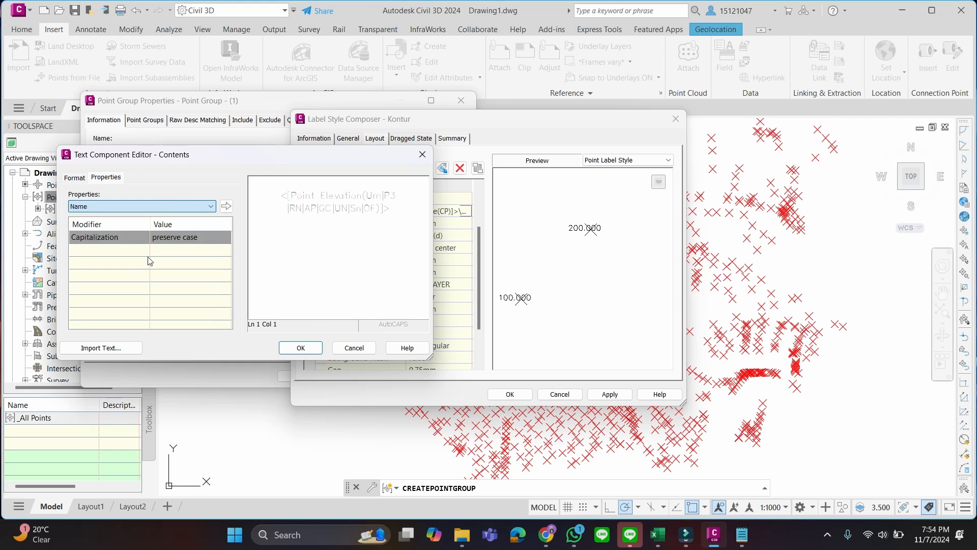
click(227, 206)
click(300, 348)
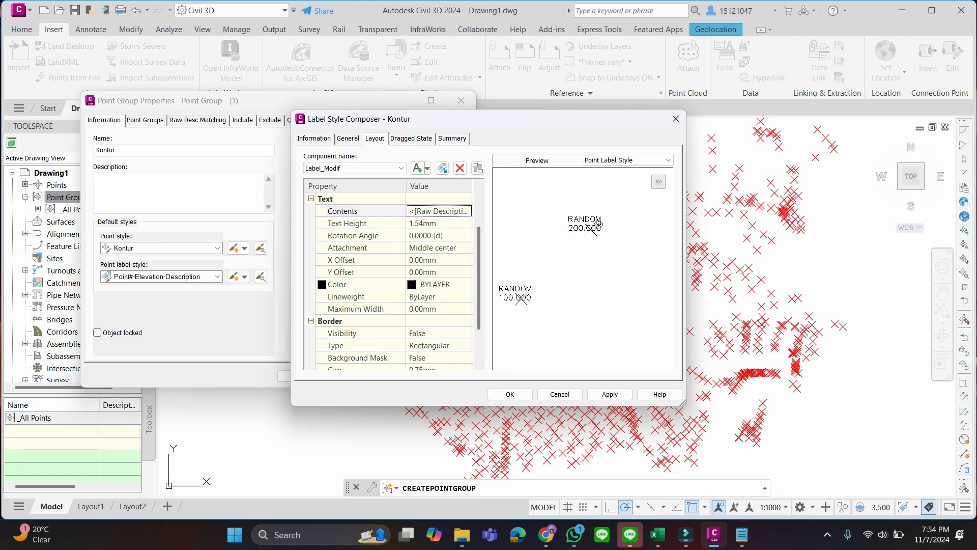
Review the Kontur label style's remaining settings and save it as the group's point label style
drag(480, 265, 478, 303)
click(412, 138)
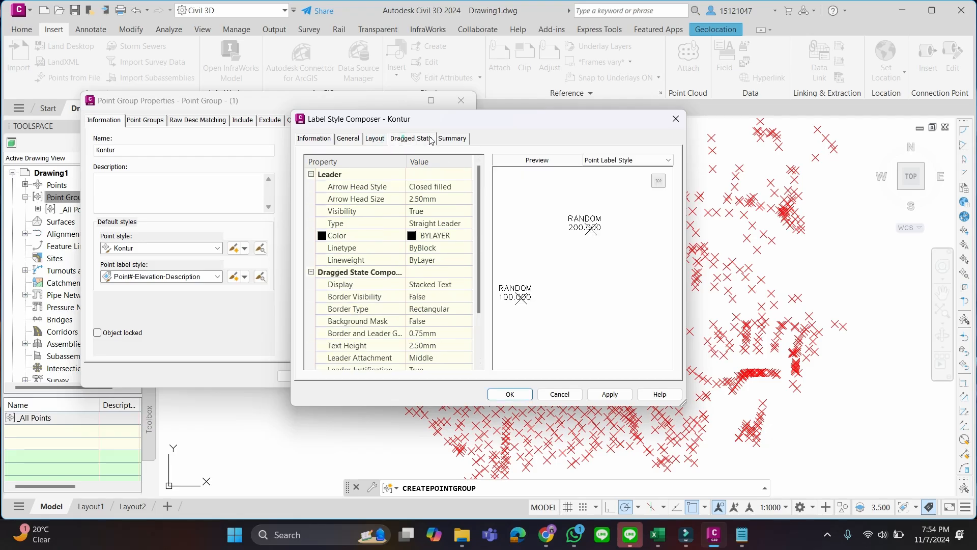
click(452, 138)
click(412, 138)
click(373, 140)
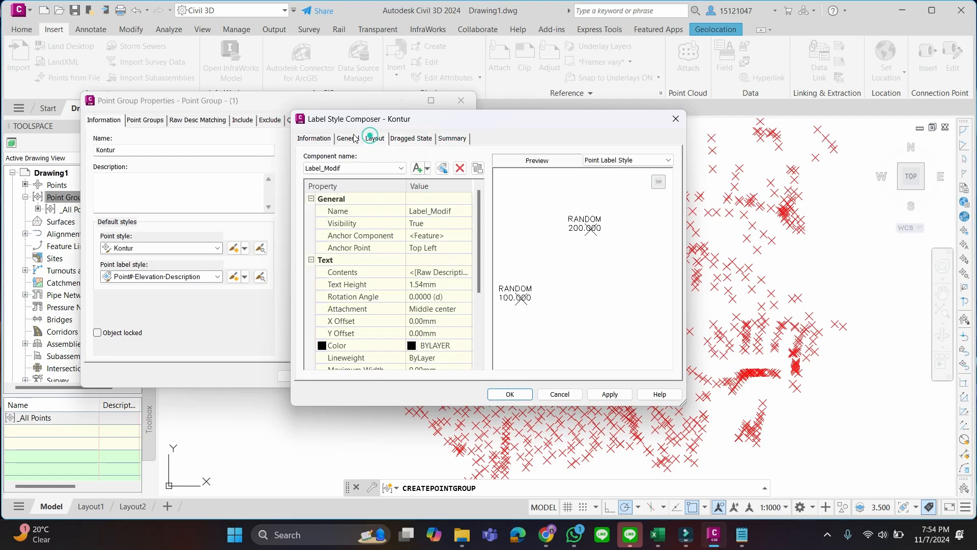
click(348, 138)
click(316, 138)
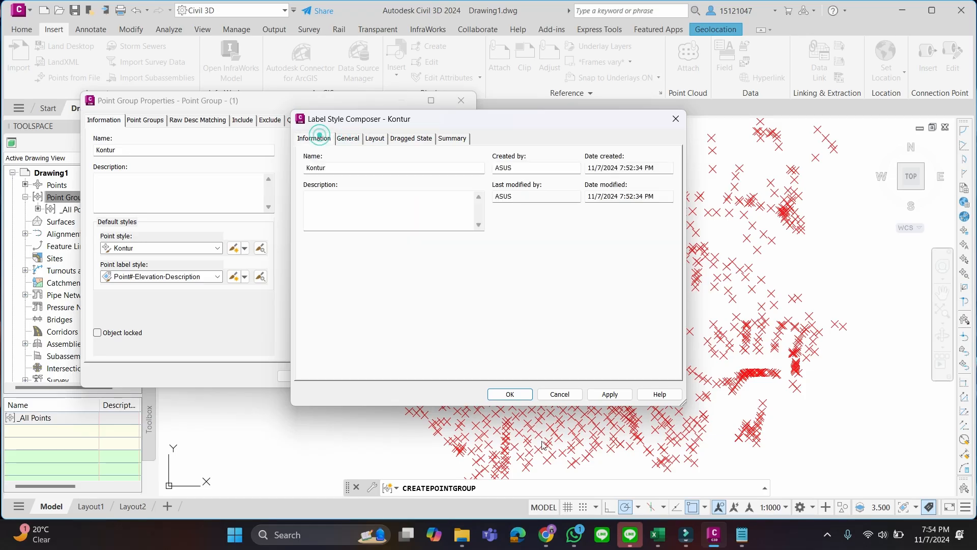
click(512, 393)
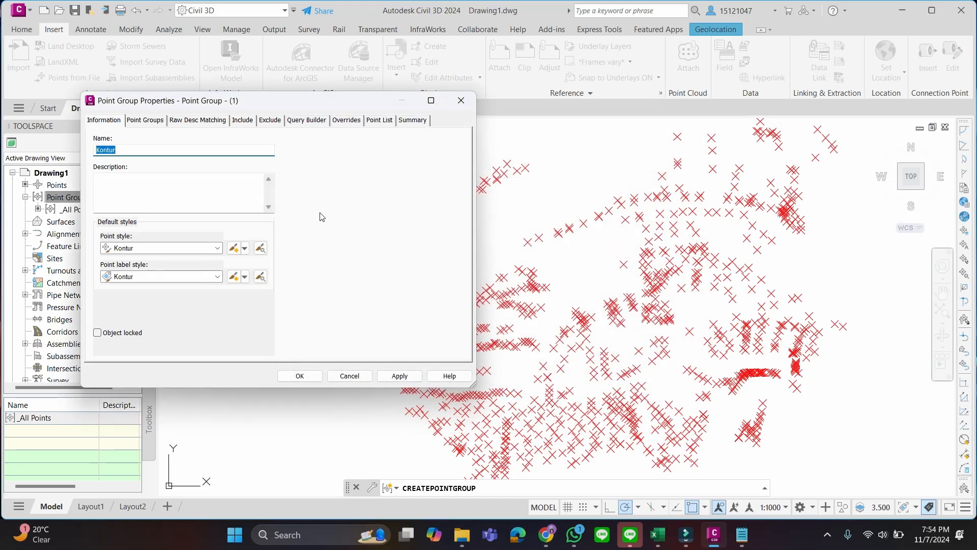
Include only points with raw descriptions matching KT in the Kontur point group and apply the filter
drag(287, 103, 401, 111)
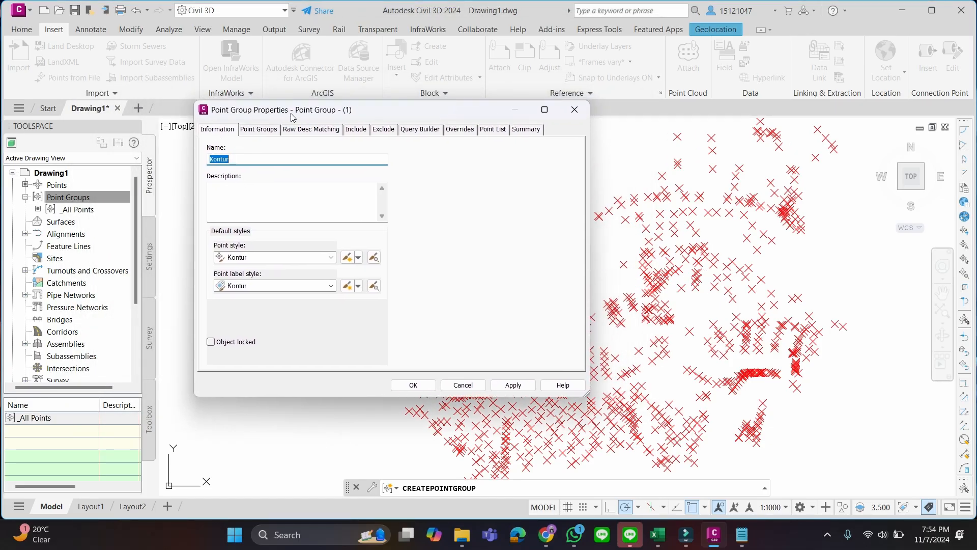
click(254, 131)
click(300, 131)
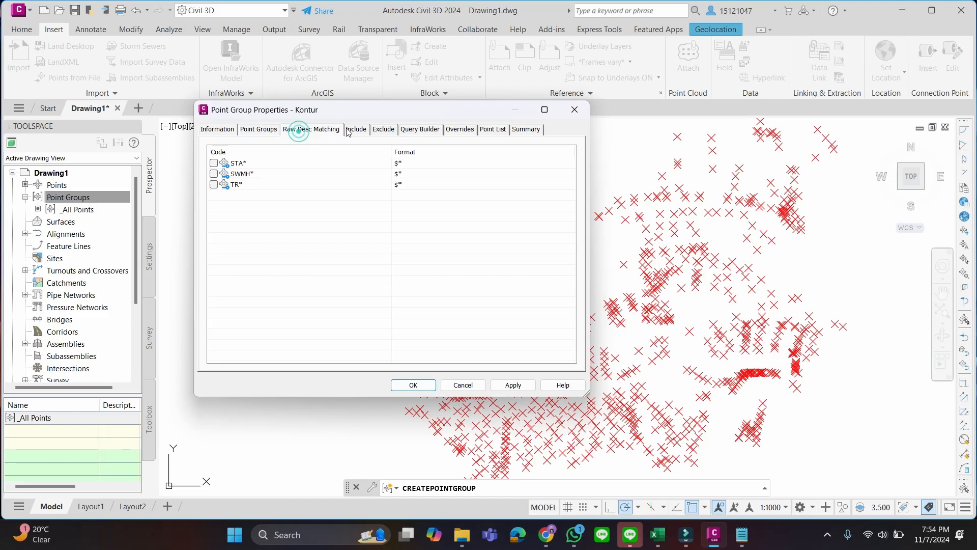
click(353, 131)
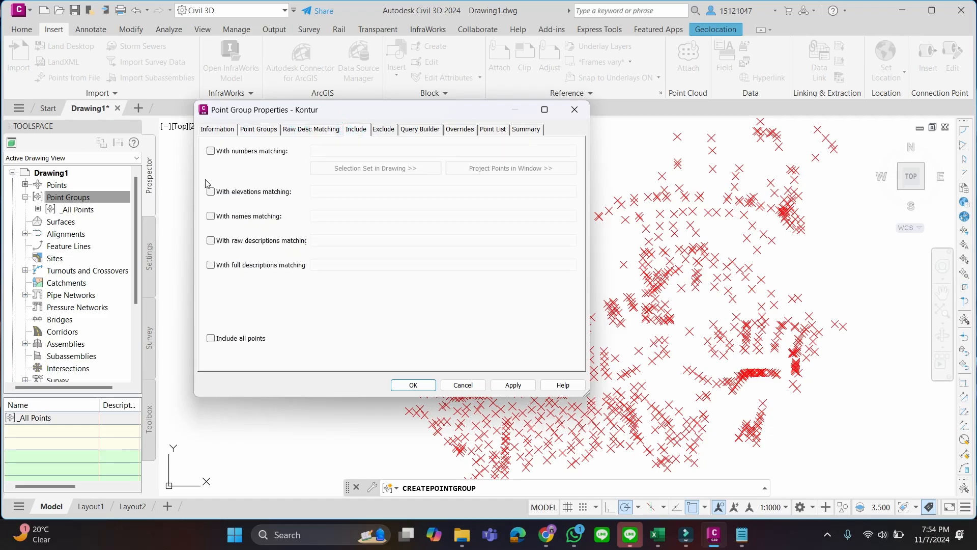
drag(368, 113, 438, 109)
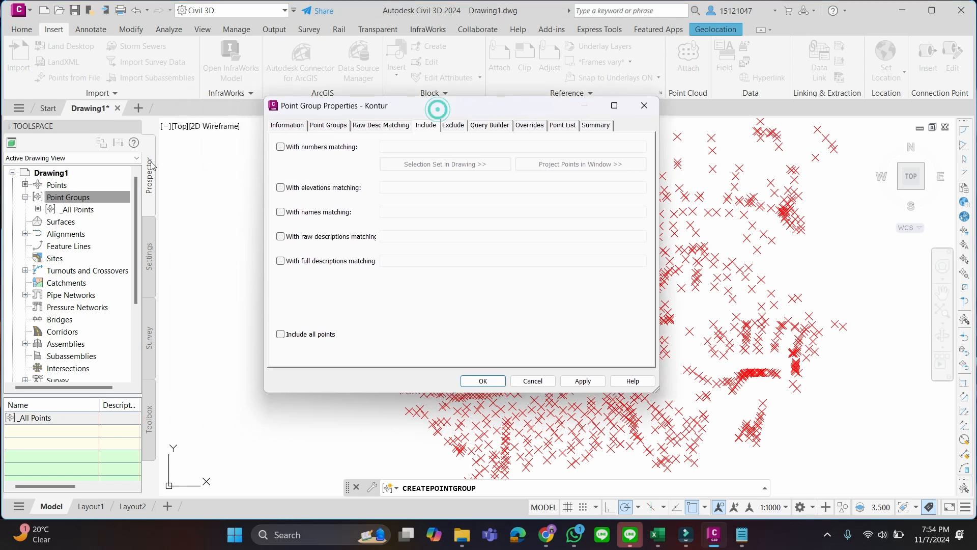
click(60, 187)
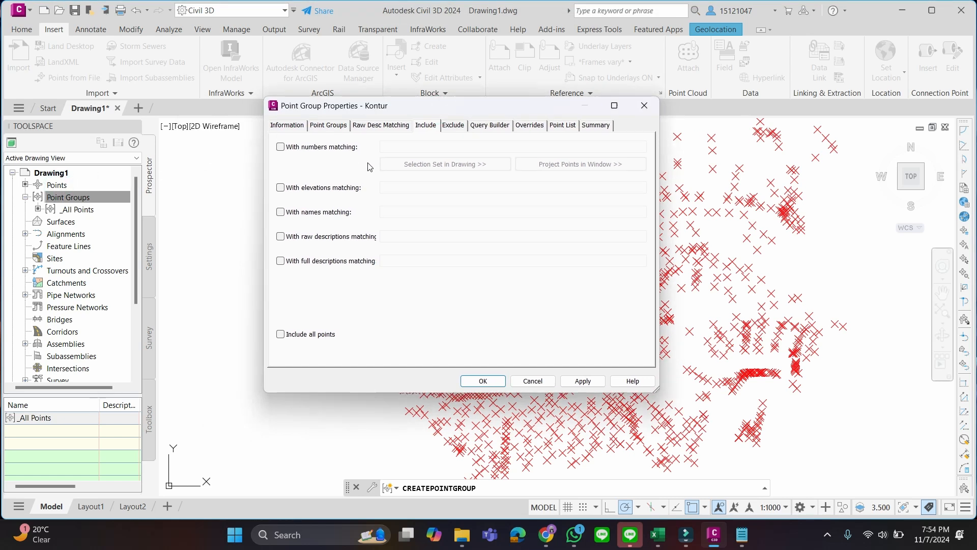
click(326, 238)
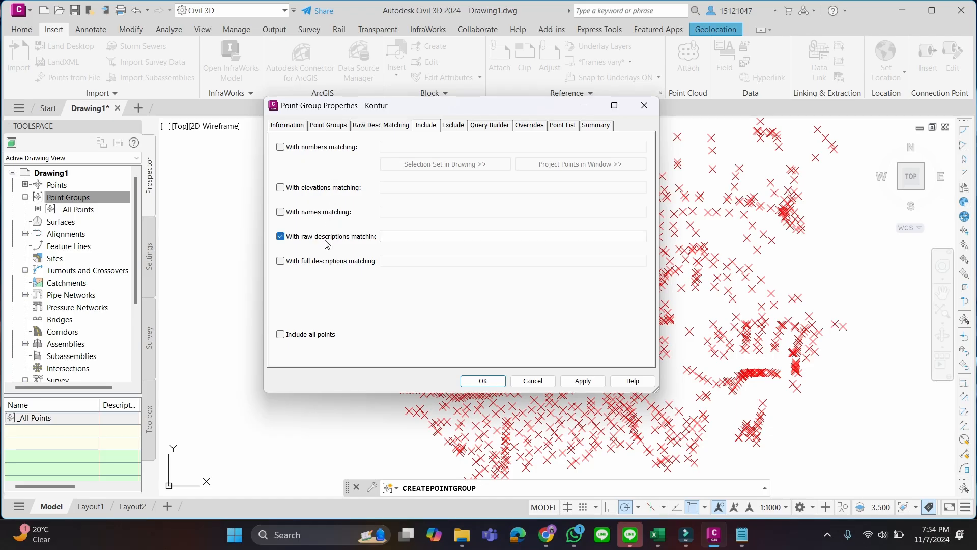
click(429, 237)
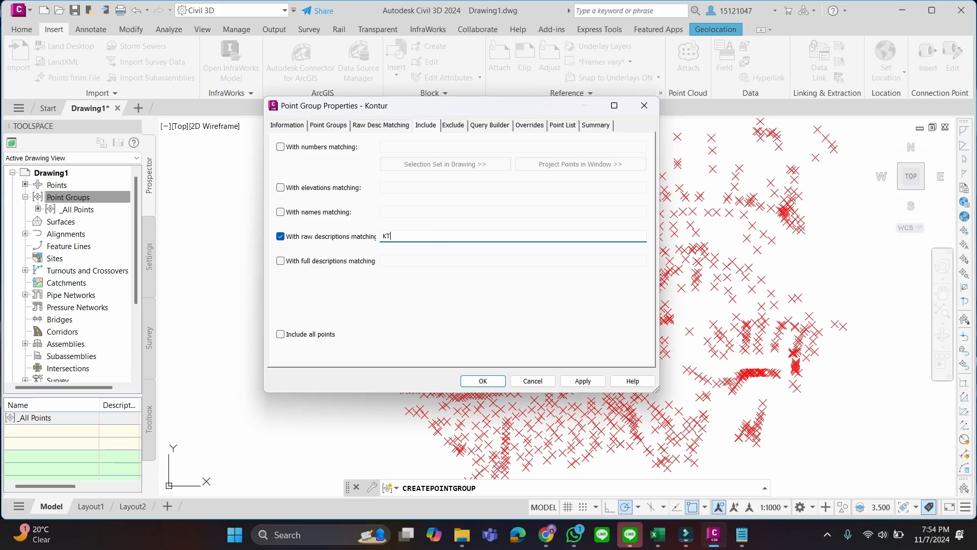
click(588, 387)
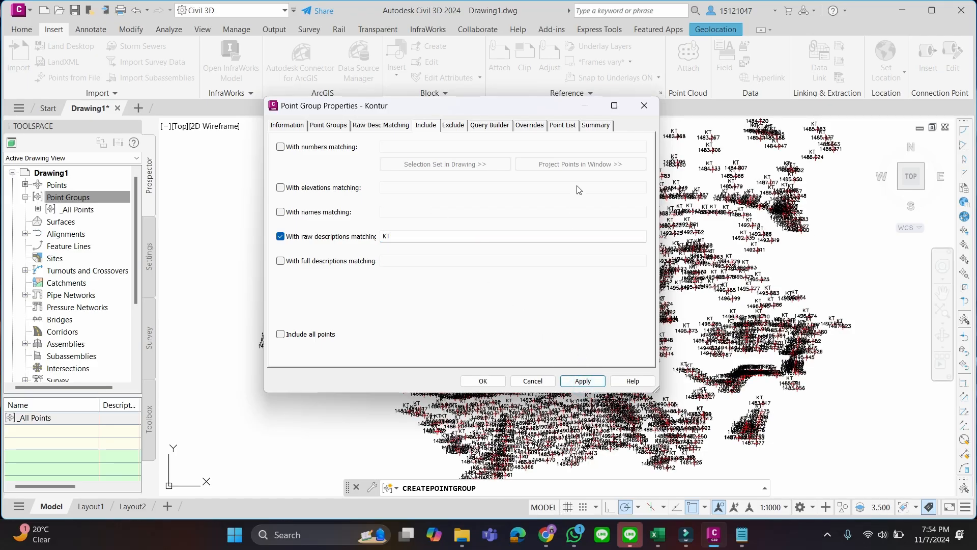
Check the Kontur group's point list, including the raw descriptions, and accept the point group properties
click(573, 125)
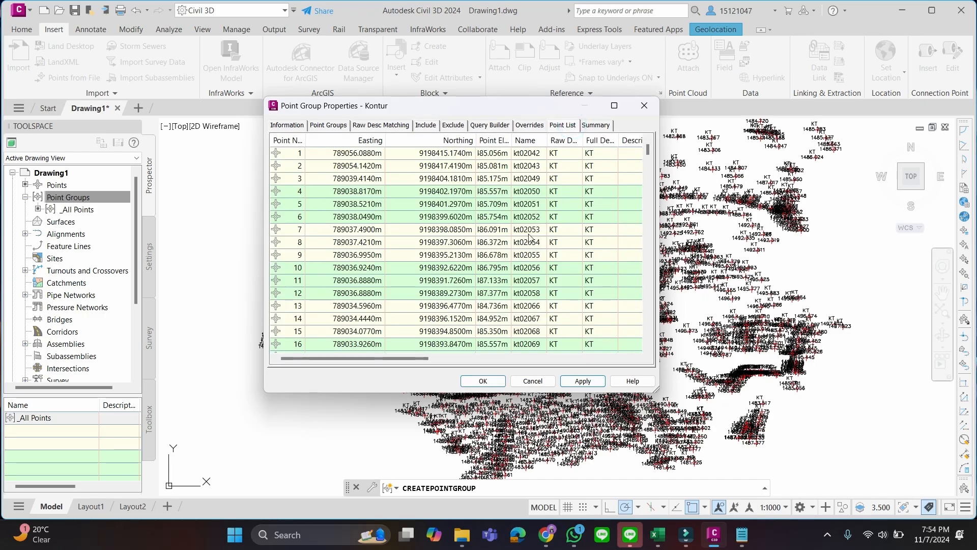
scroll(560, 204, down, 13)
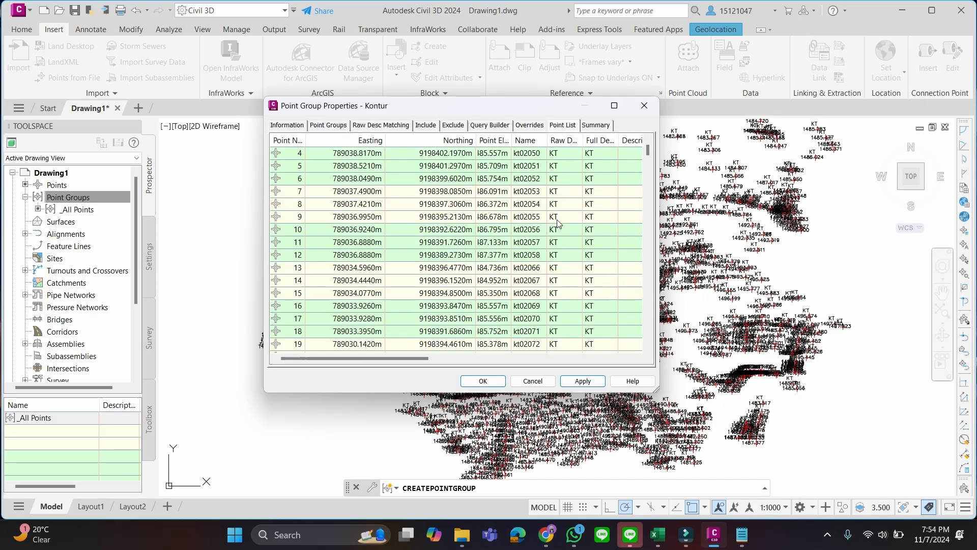
drag(648, 158, 648, 220)
drag(665, 152, 663, 148)
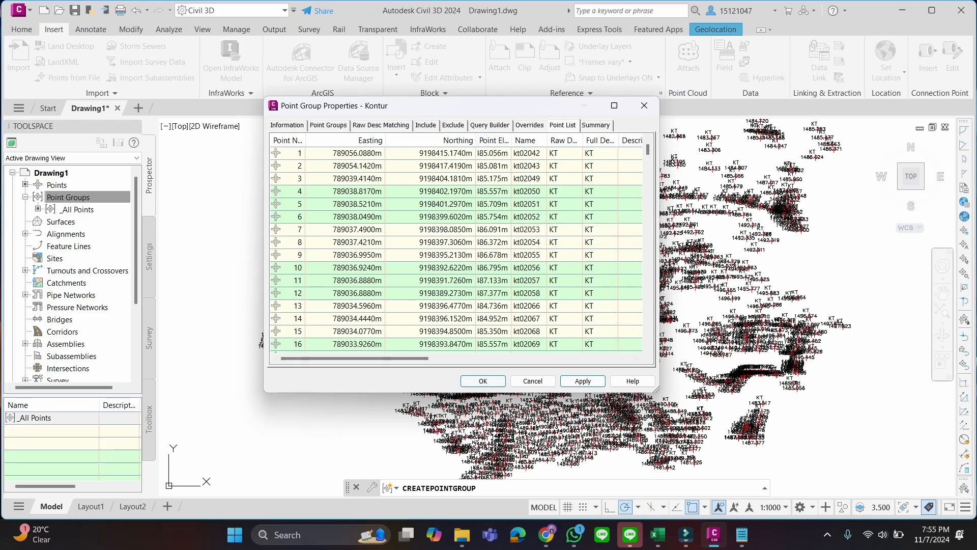
click(483, 382)
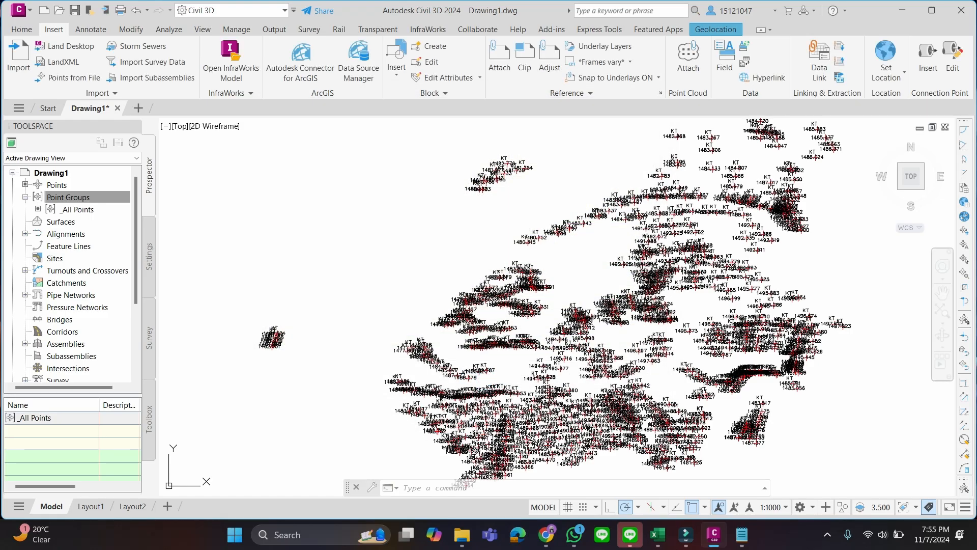
Inspect the labelled points in the drawing and list the points belonging to the Kontur group
scroll(631, 315, down, 2)
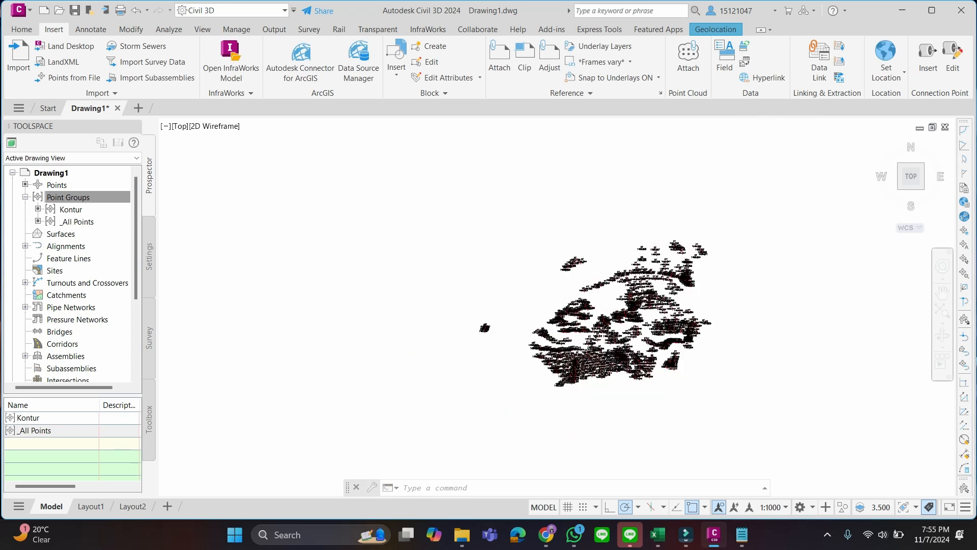
scroll(646, 301, up, 2)
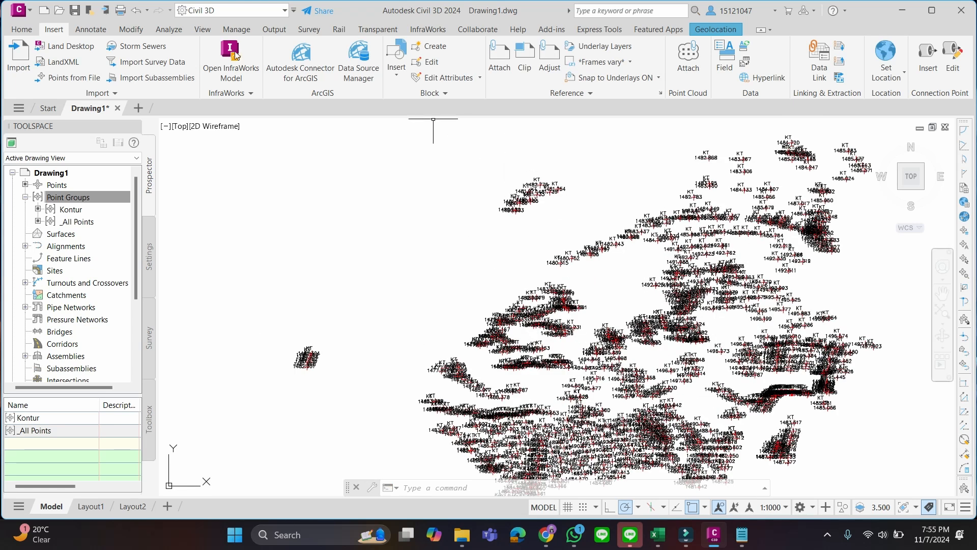
click(104, 198)
click(76, 209)
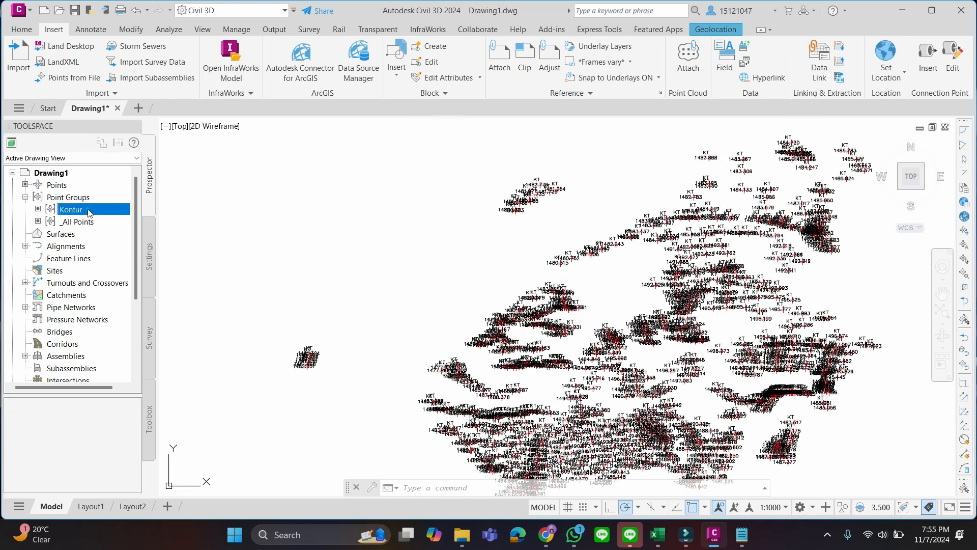
Switch the 1_Kontur layer off and back on repeatedly to check that it controls the contour points' visibility
click(35, 33)
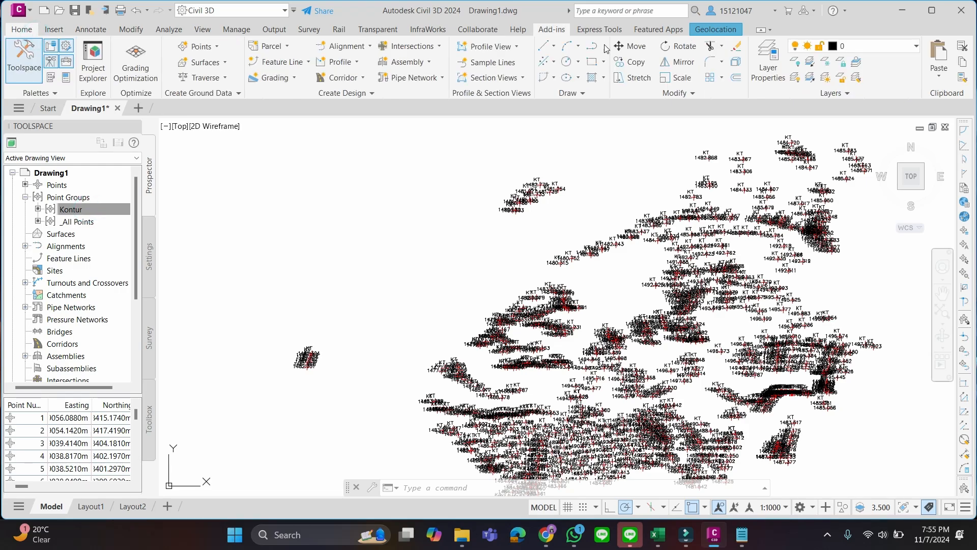
click(917, 47)
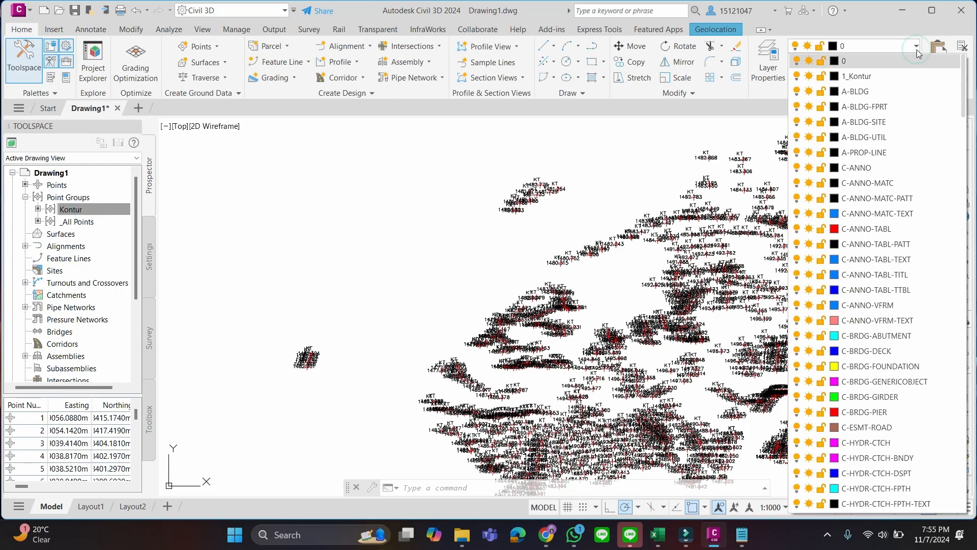
click(917, 47)
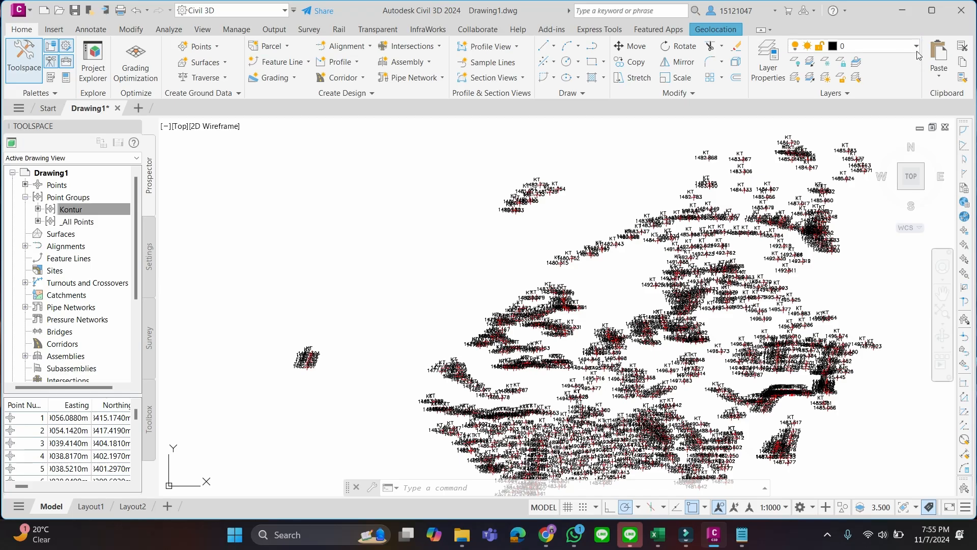
click(917, 46)
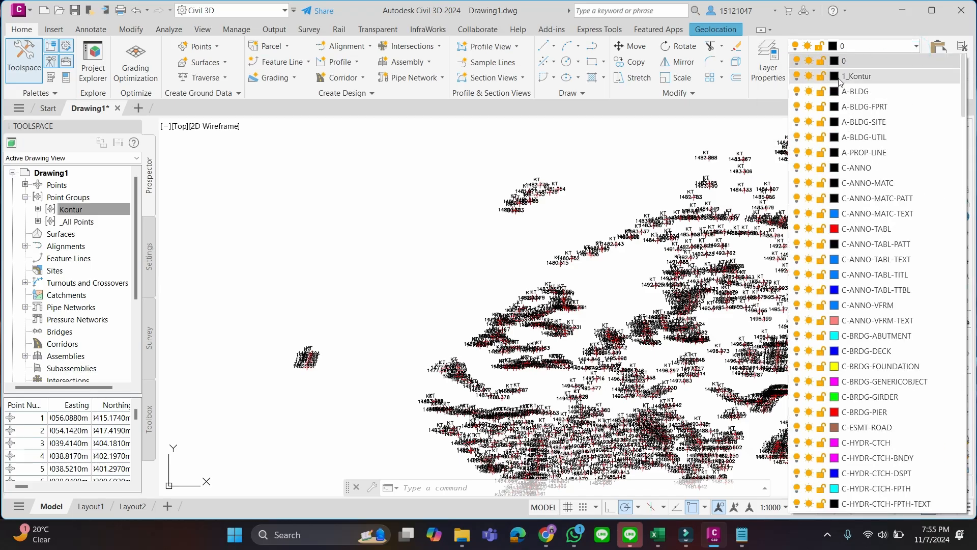
click(797, 76)
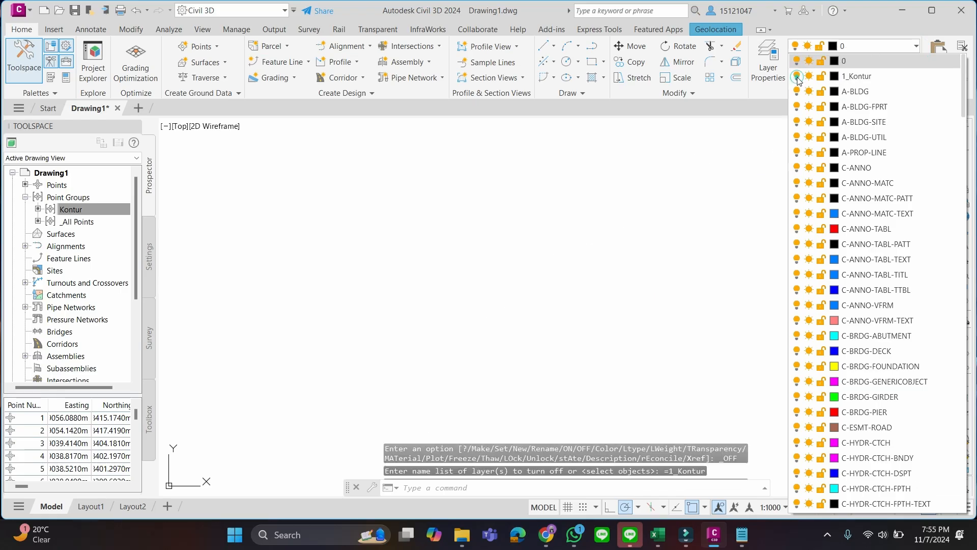
click(797, 77)
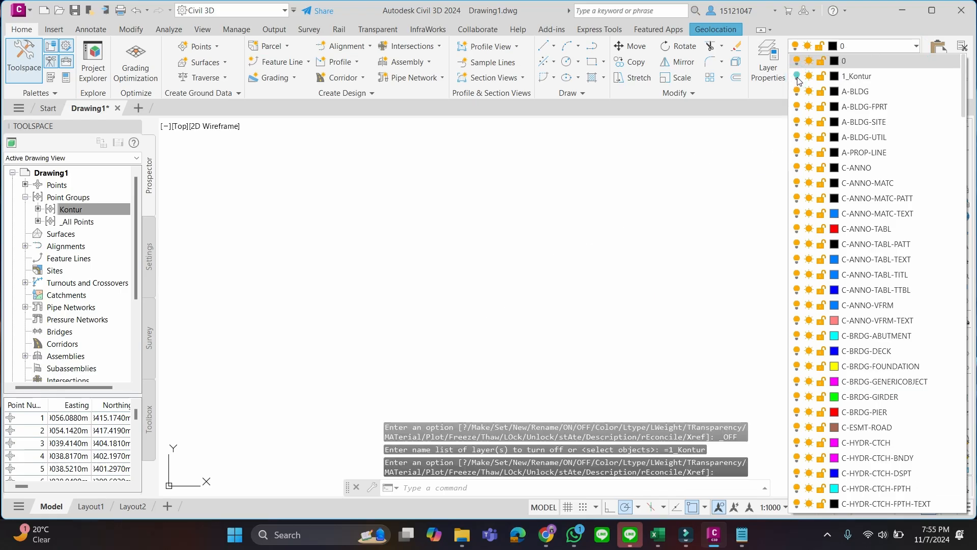
click(908, 34)
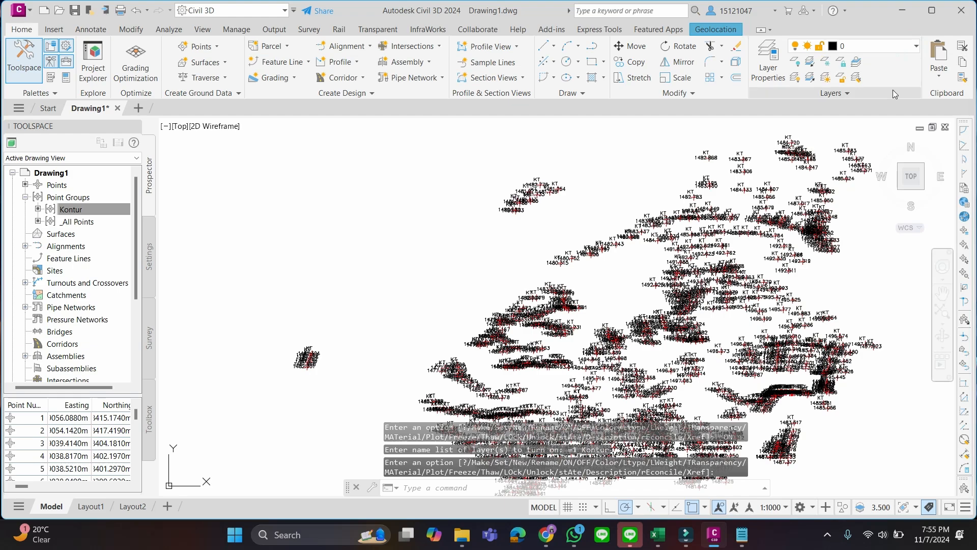
click(911, 45)
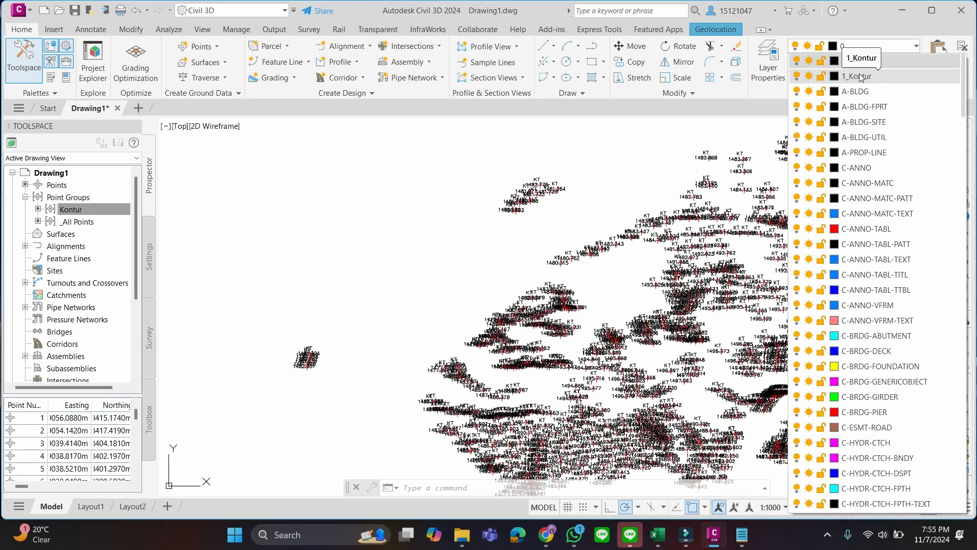
click(797, 77)
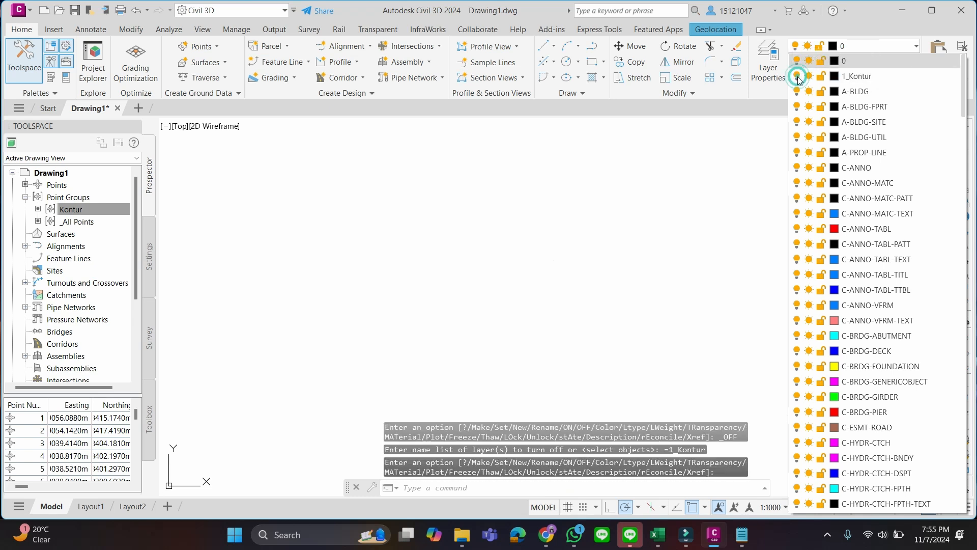
click(797, 77)
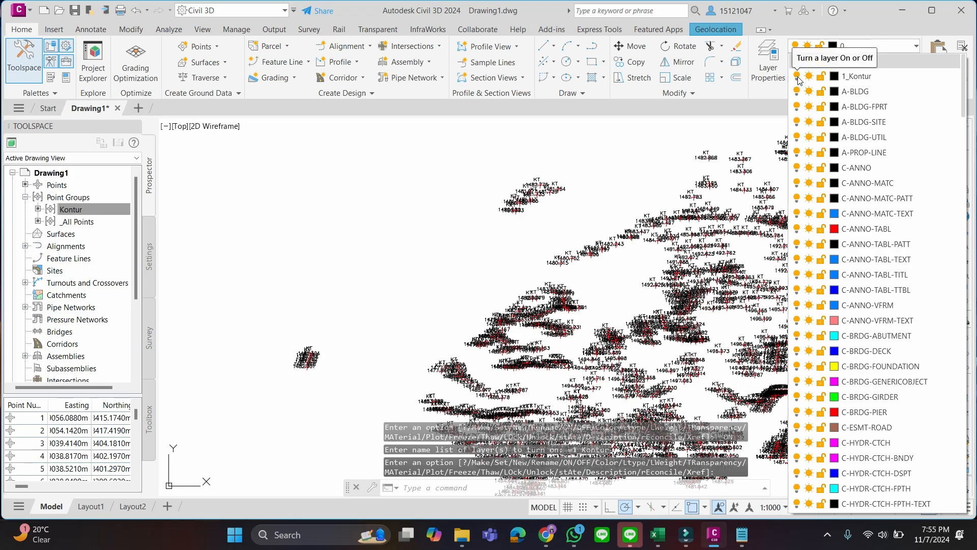
click(797, 76)
click(797, 76)
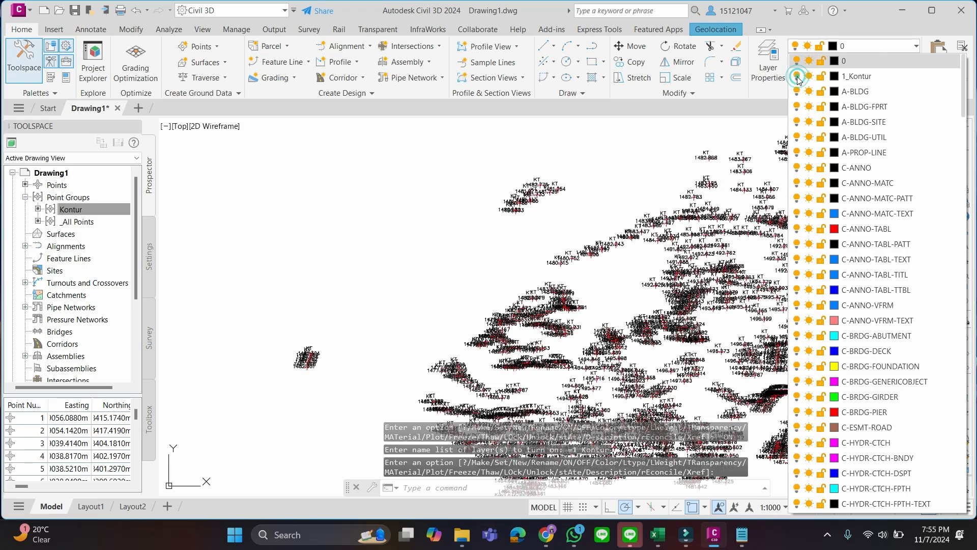
click(613, 173)
click(613, 172)
click(611, 195)
Import the points from the Points_PR text file using the PointName_NEElevDes format, without adding them to a point group
scroll(694, 272, down, 5)
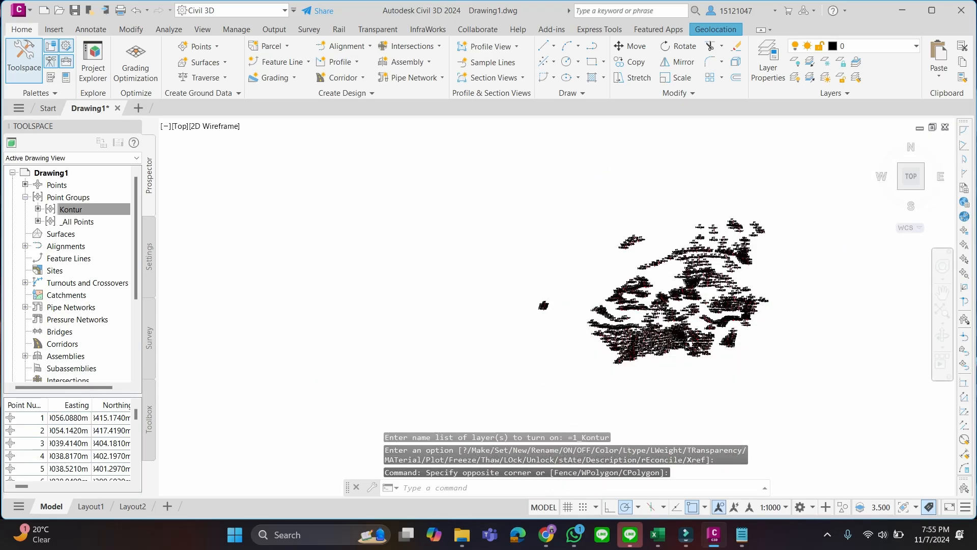
scroll(696, 269, up, 6)
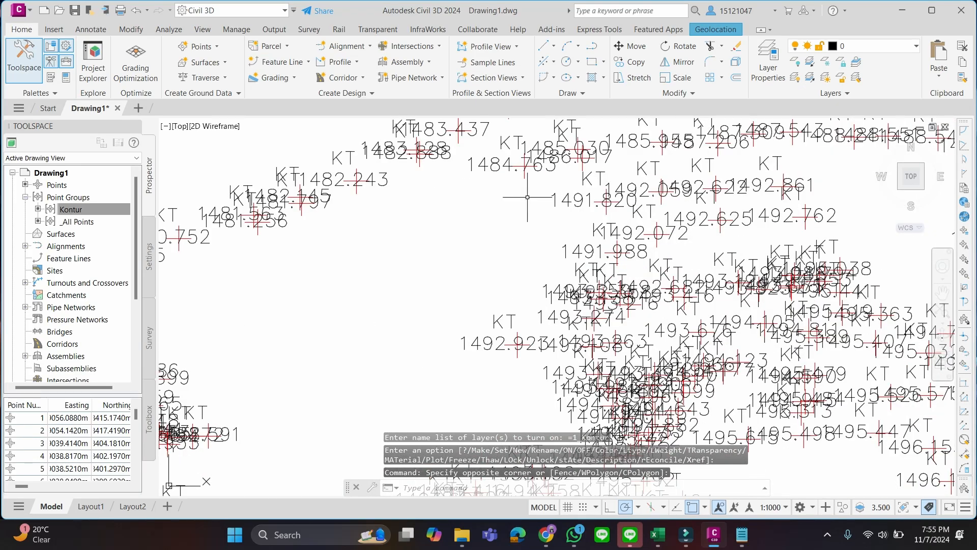
scroll(528, 255, down, 6)
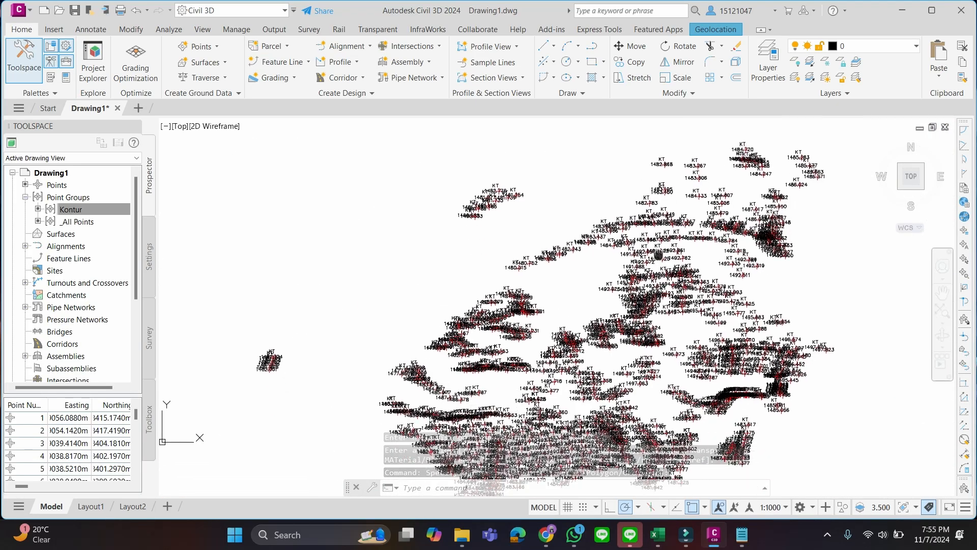
scroll(659, 255, down, 3)
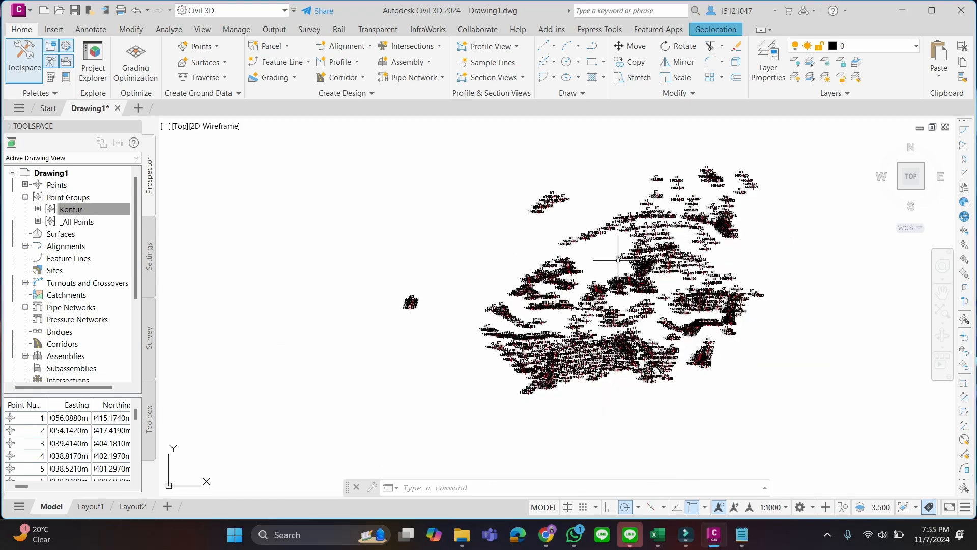
click(54, 30)
click(97, 82)
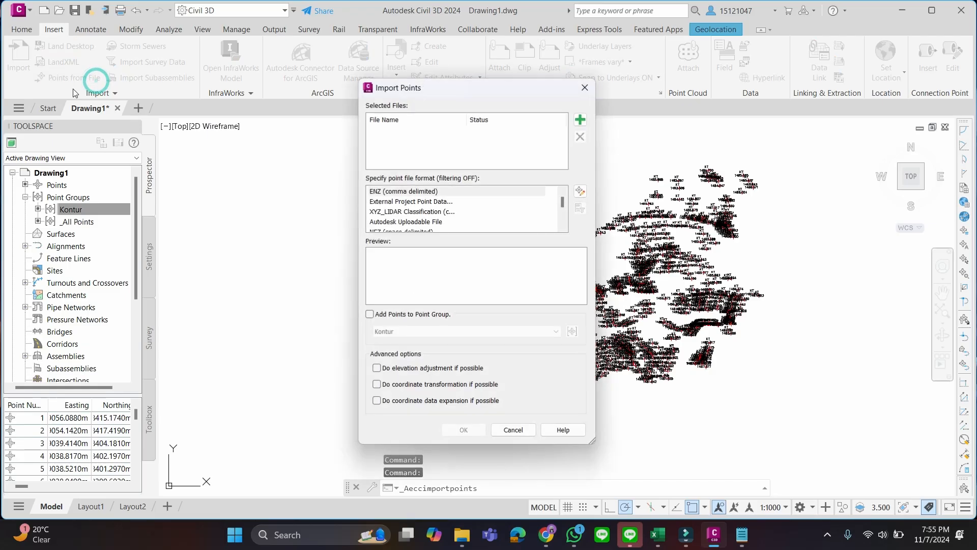
click(581, 121)
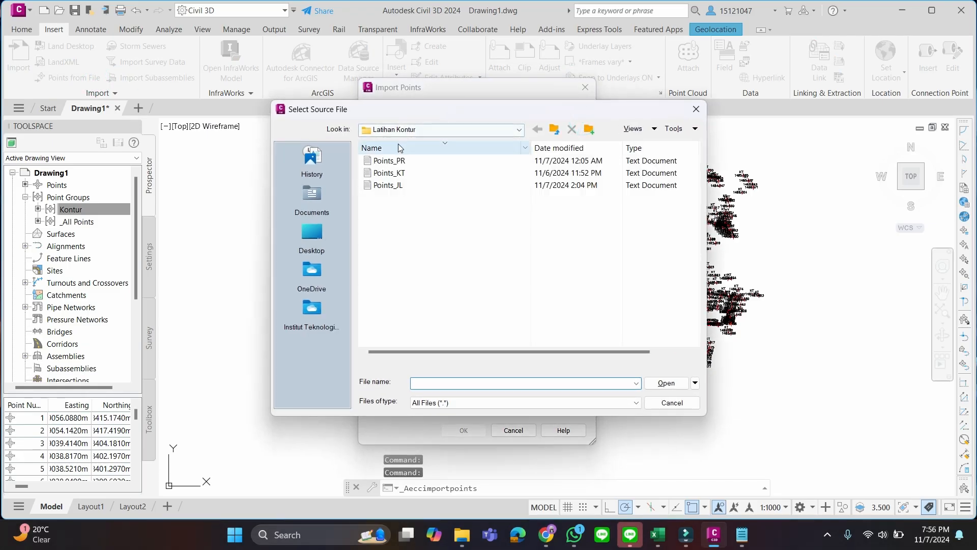
click(397, 161)
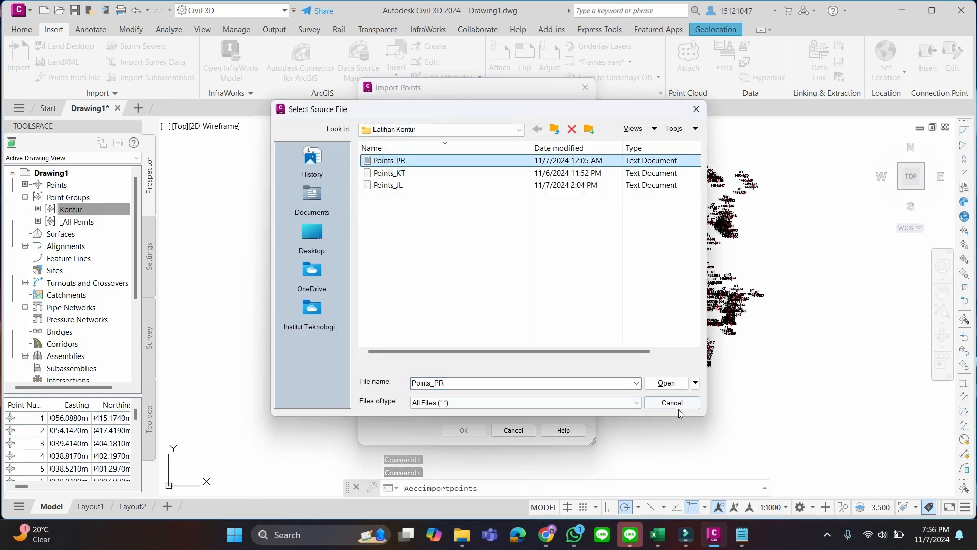
click(672, 386)
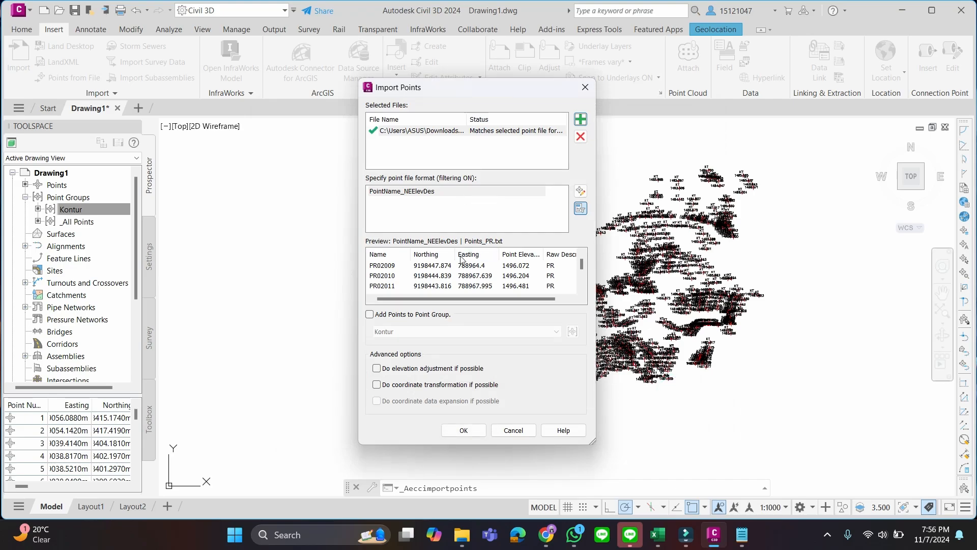
click(464, 430)
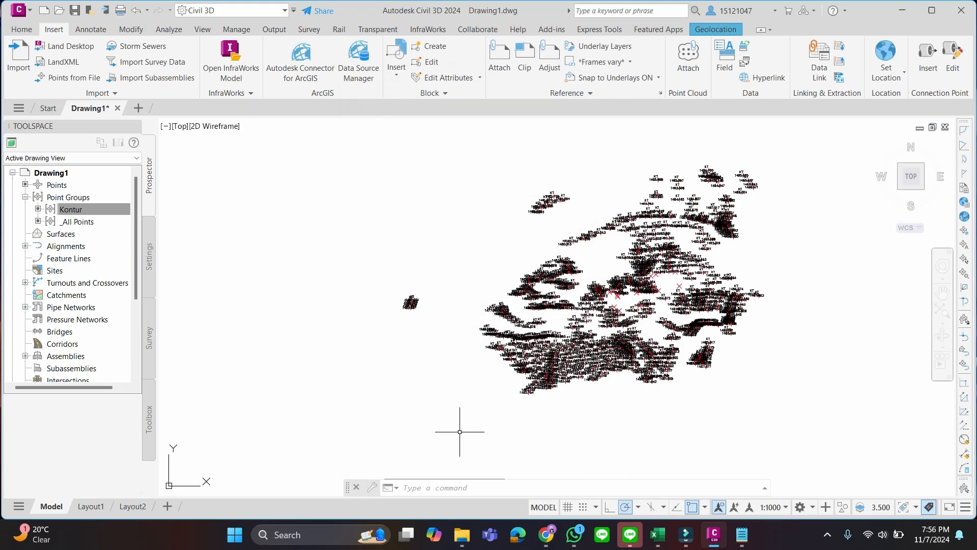
Review the full list of drawing points in the point editor, checking names and raw descriptions, and close the editor
click(76, 188)
right_click(76, 192)
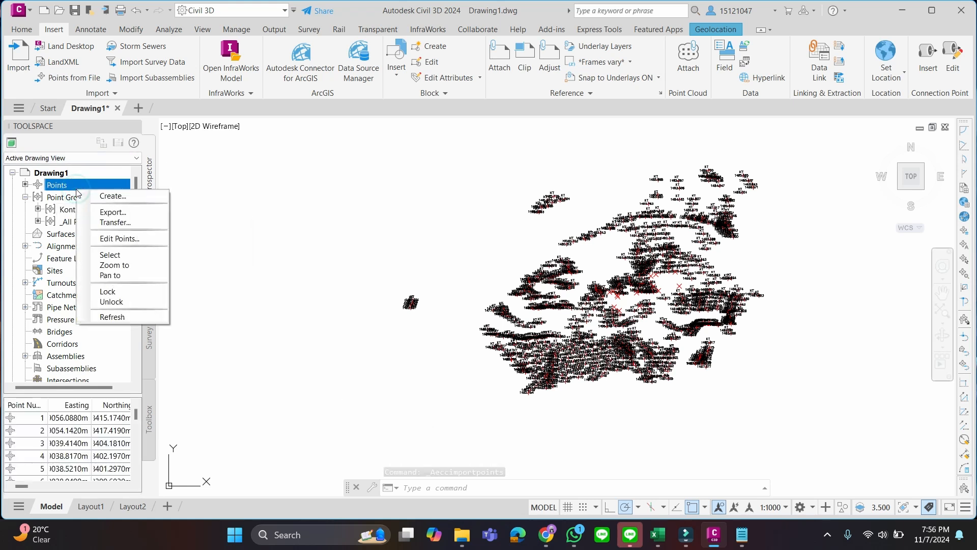
click(133, 239)
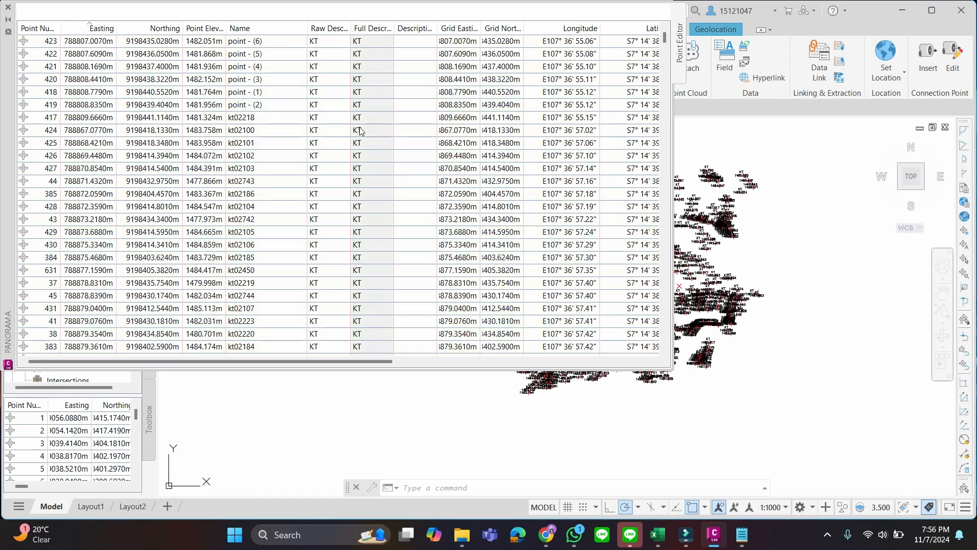
scroll(444, 86, down, 12)
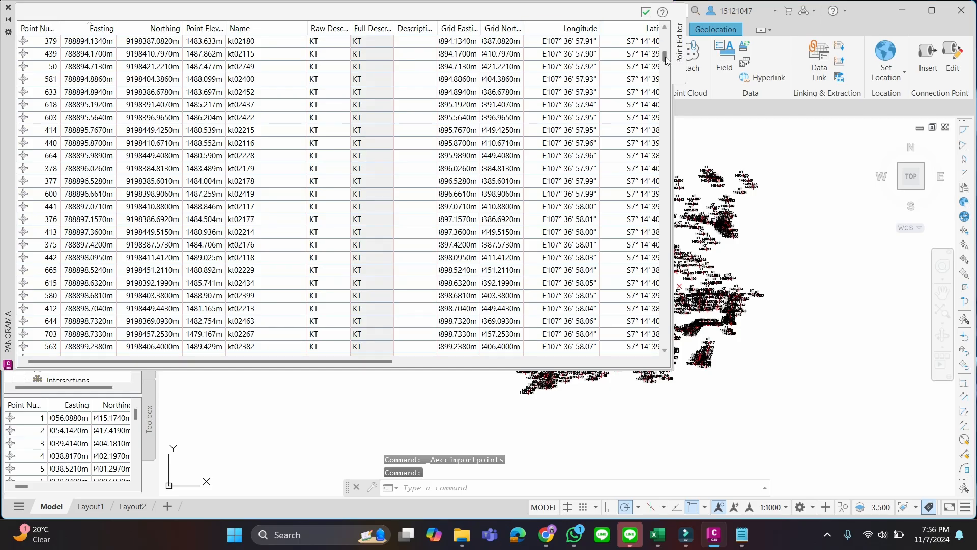
drag(664, 117, 651, 336)
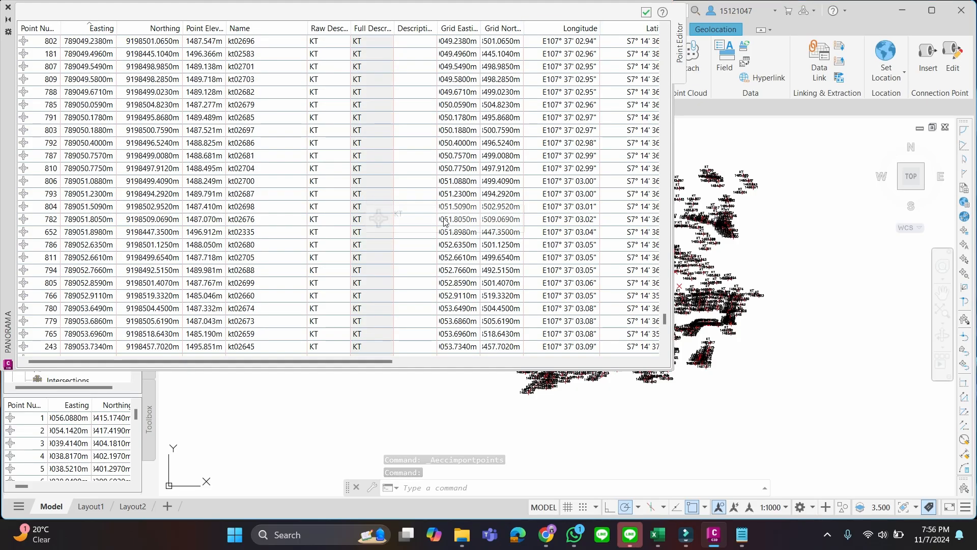
scroll(446, 222, up, 2)
drag(665, 315, 658, 366)
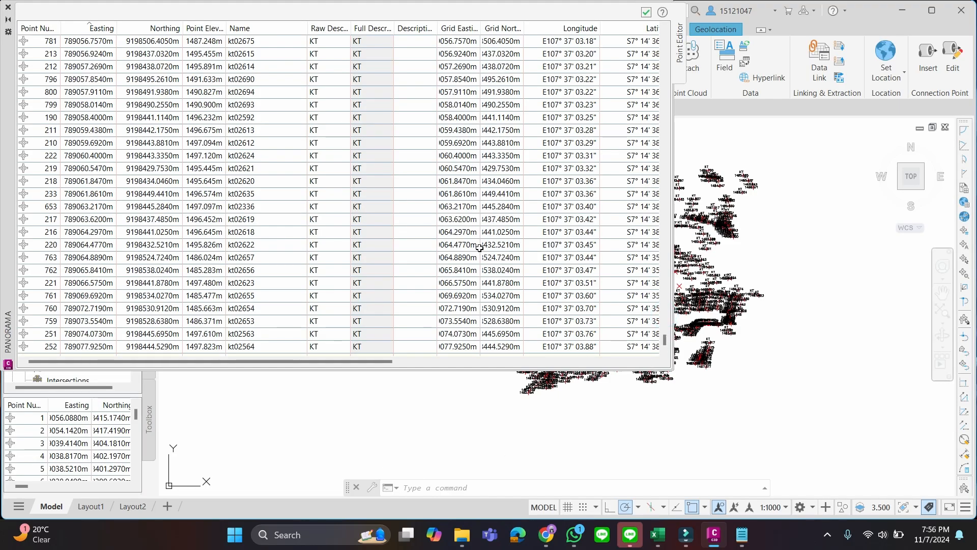
scroll(668, 303, up, 6)
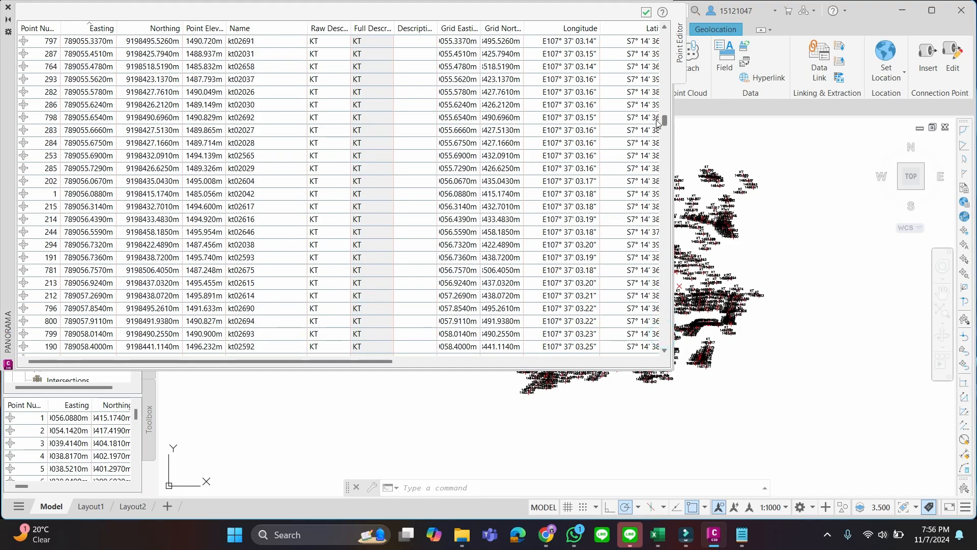
click(664, 125)
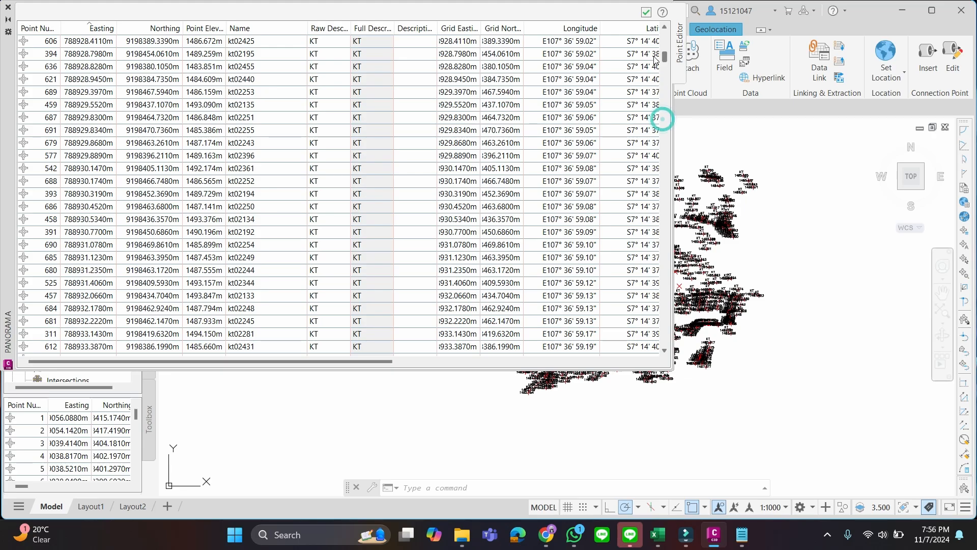
drag(664, 118, 663, 56)
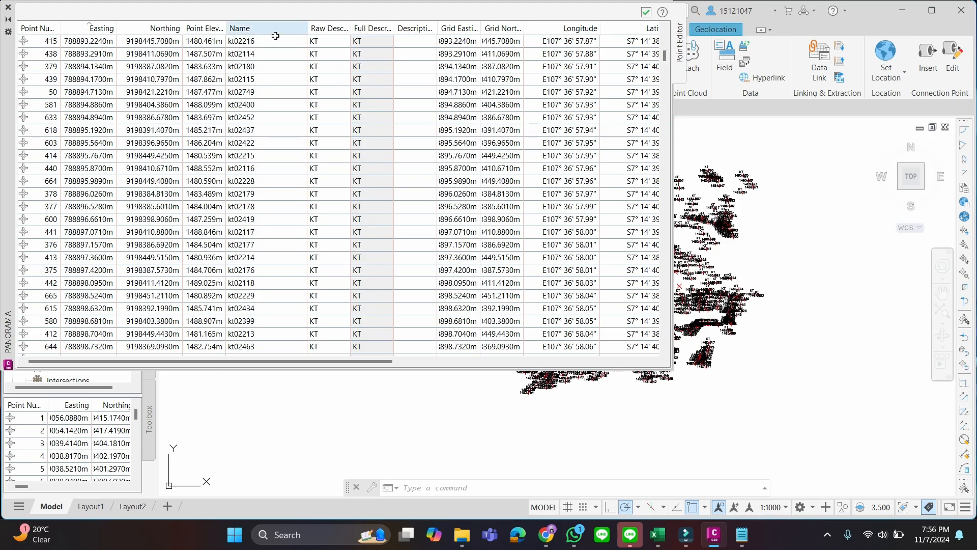
click(647, 12)
click(79, 186)
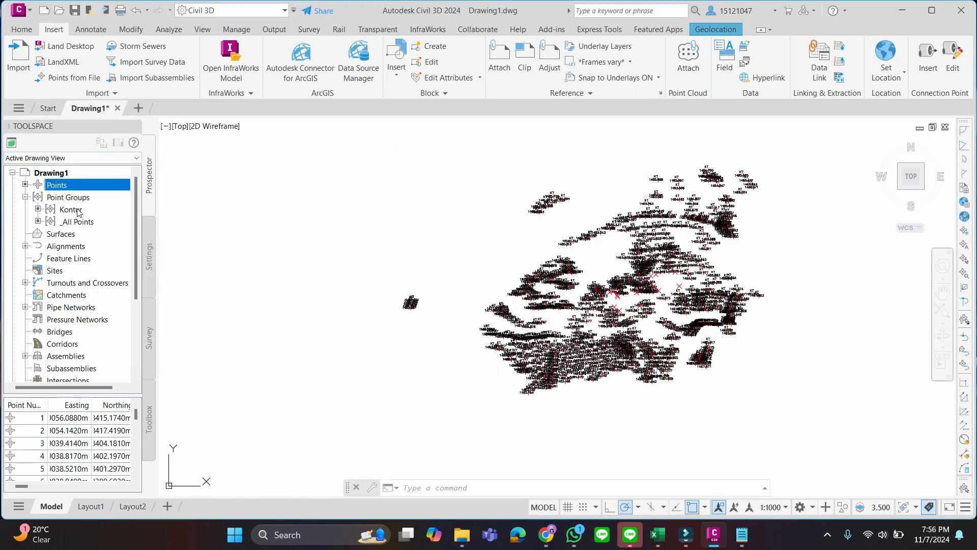
click(79, 202)
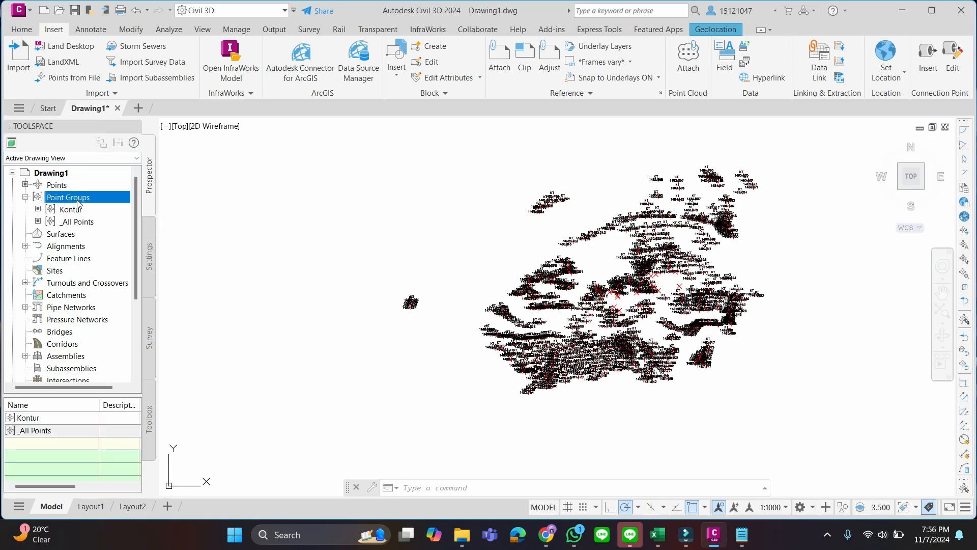
click(64, 185)
right_click(70, 200)
click(99, 219)
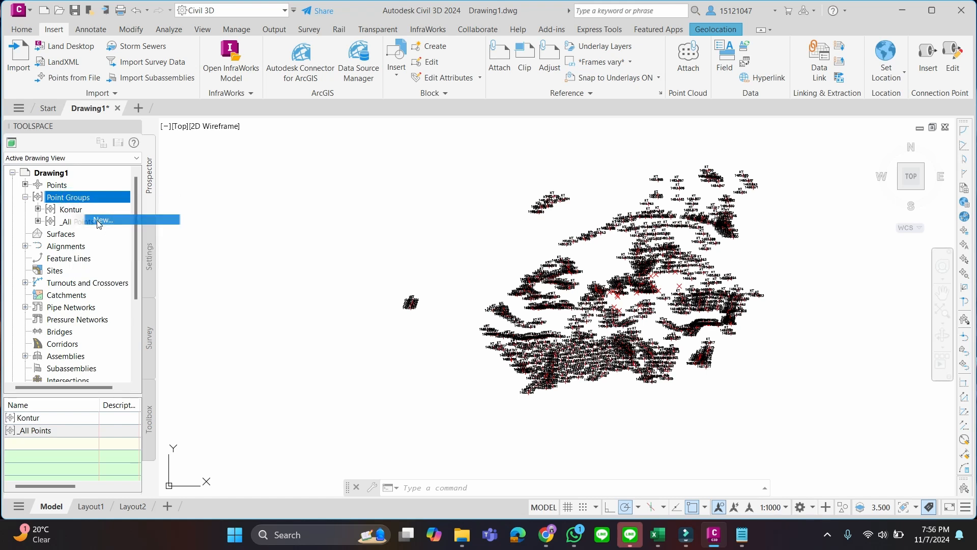
double_click(338, 153)
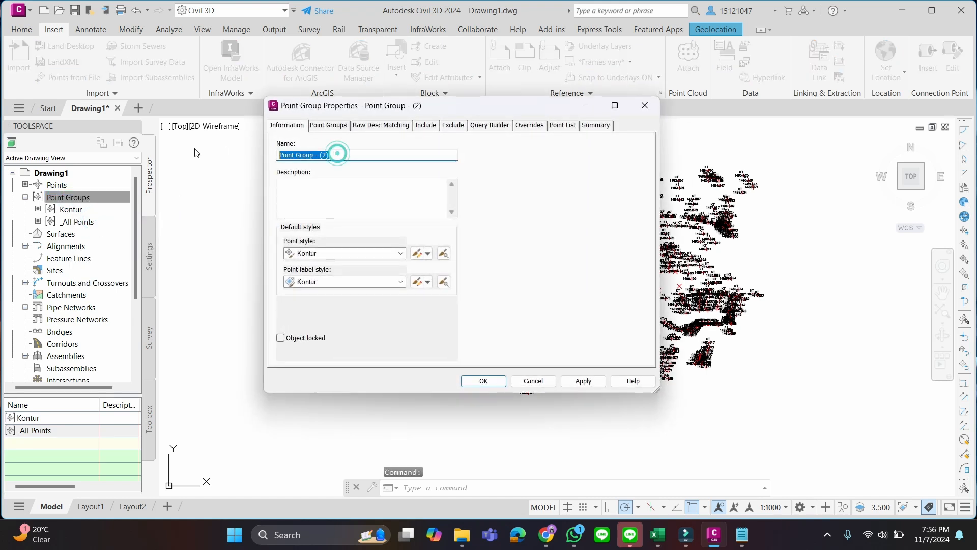
text(Perumahan)
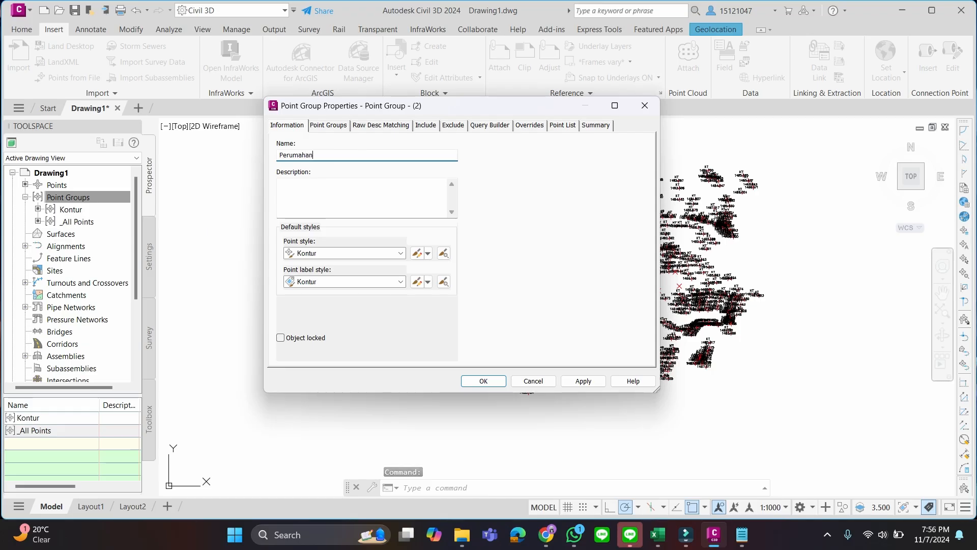
click(401, 253)
click(401, 253)
click(645, 105)
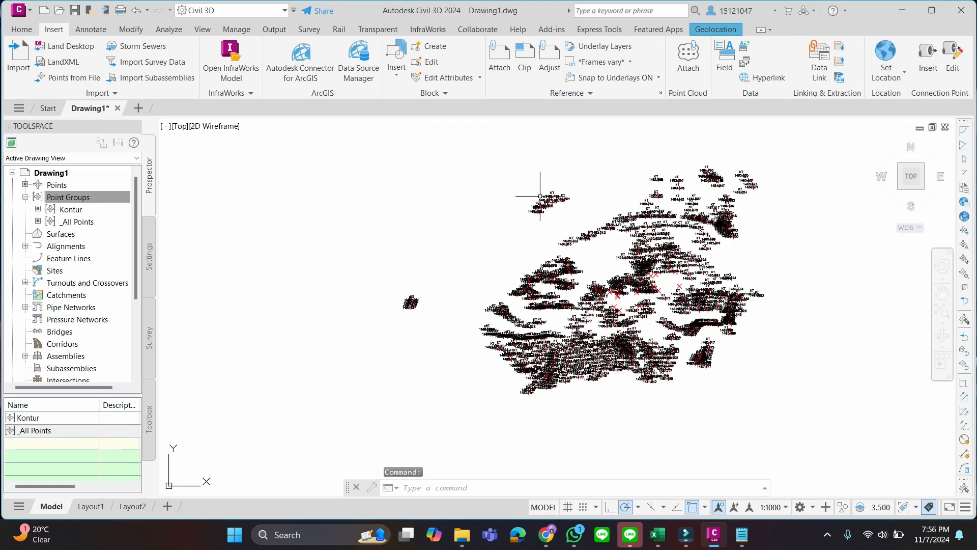
Select the small isolated point cluster northwest of the main contour points to check it, and clear the selection
click(508, 176)
click(586, 218)
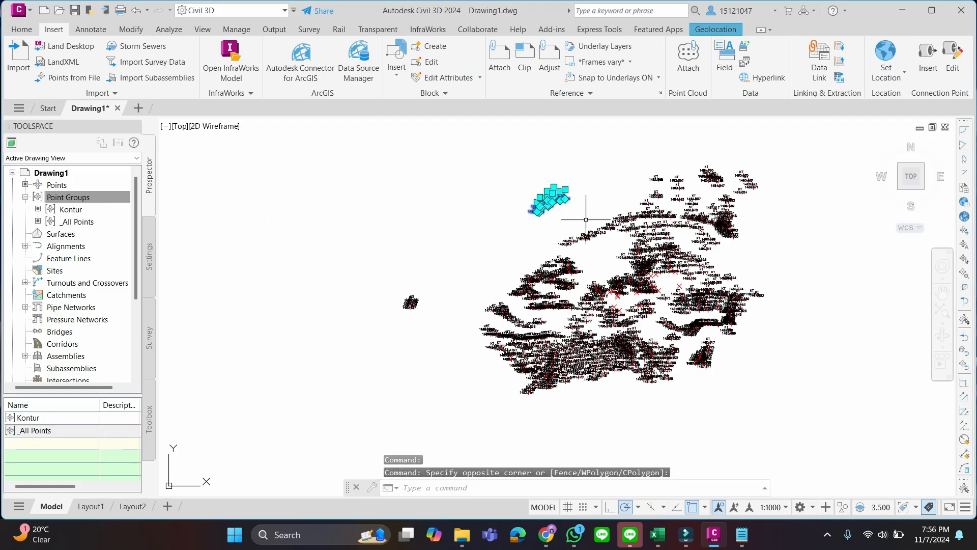
click(592, 192)
key(Escape)
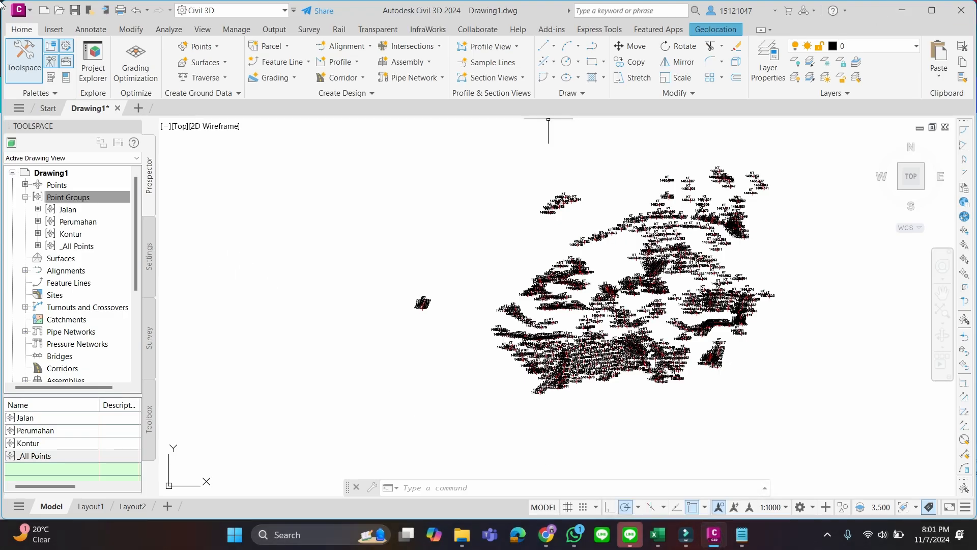
Switch the 2_Perumahan and 3_jalan layers on and back off to check which points each layer controls
click(914, 46)
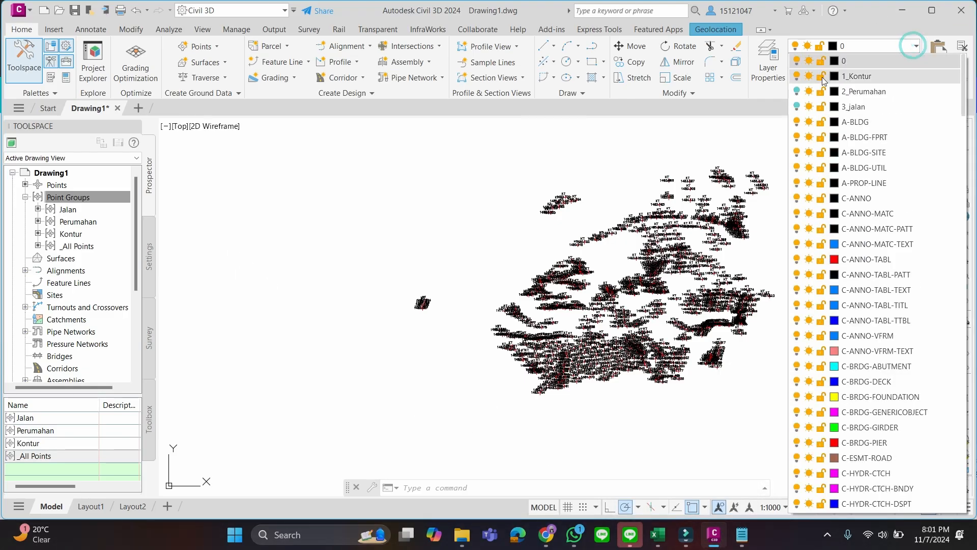
click(798, 91)
click(797, 107)
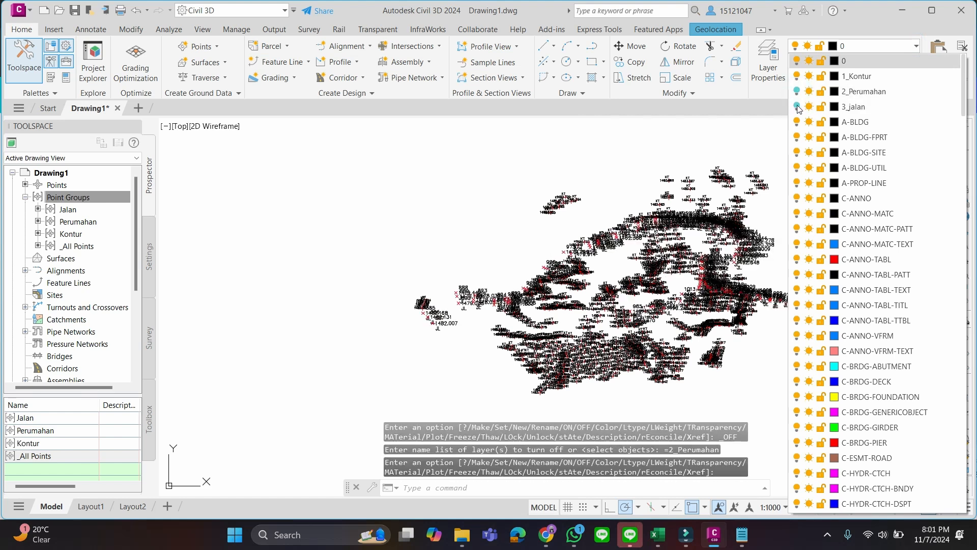
click(797, 107)
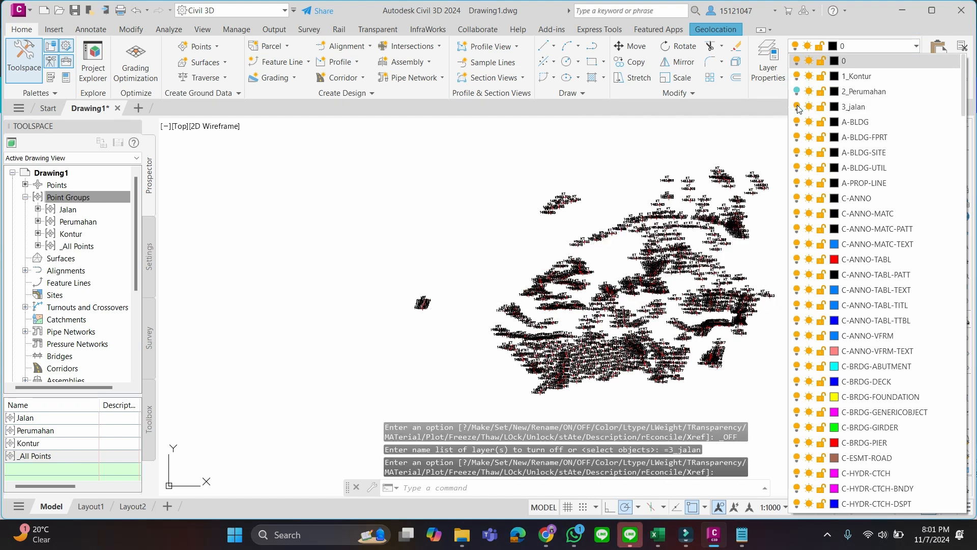
click(917, 45)
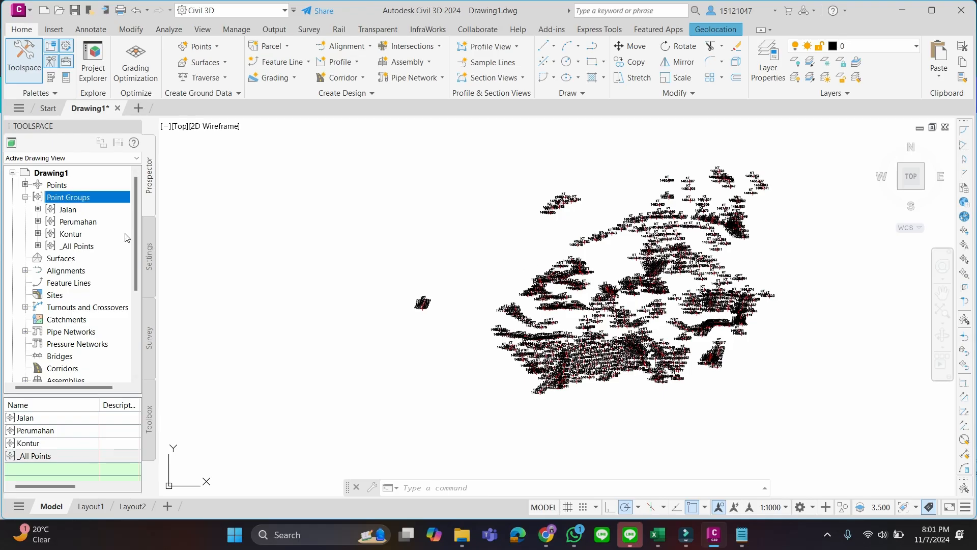
Close the Toolspace palette and bring it back with the Surfaces collection selected
click(61, 258)
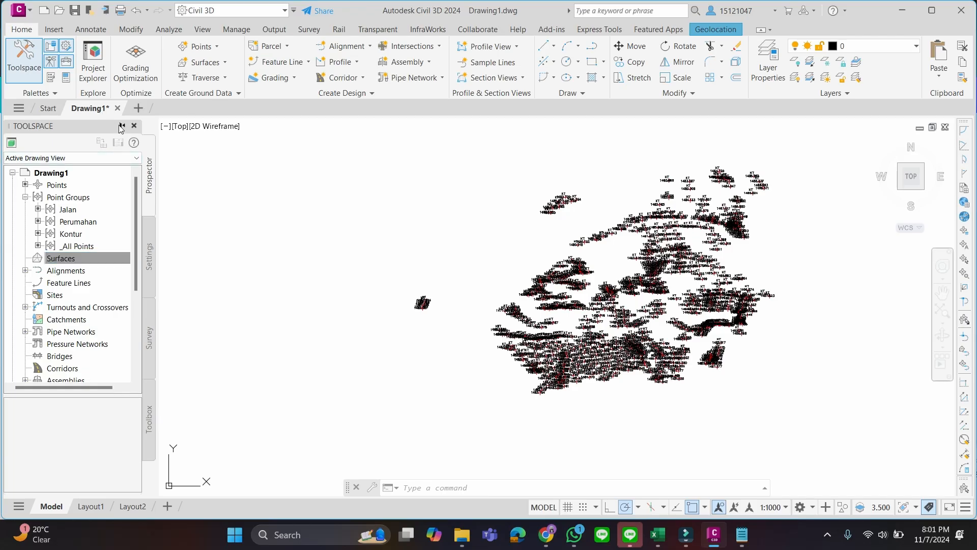
click(133, 127)
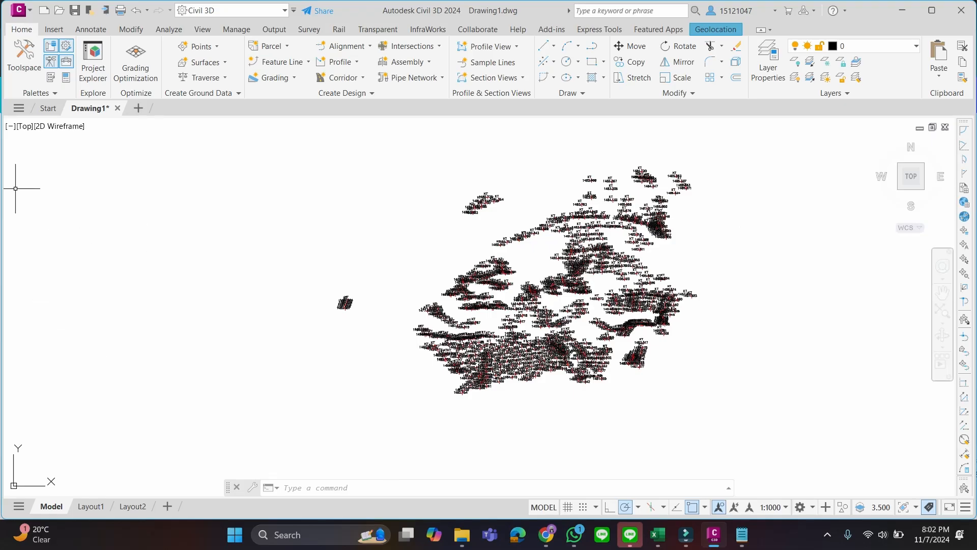
click(23, 61)
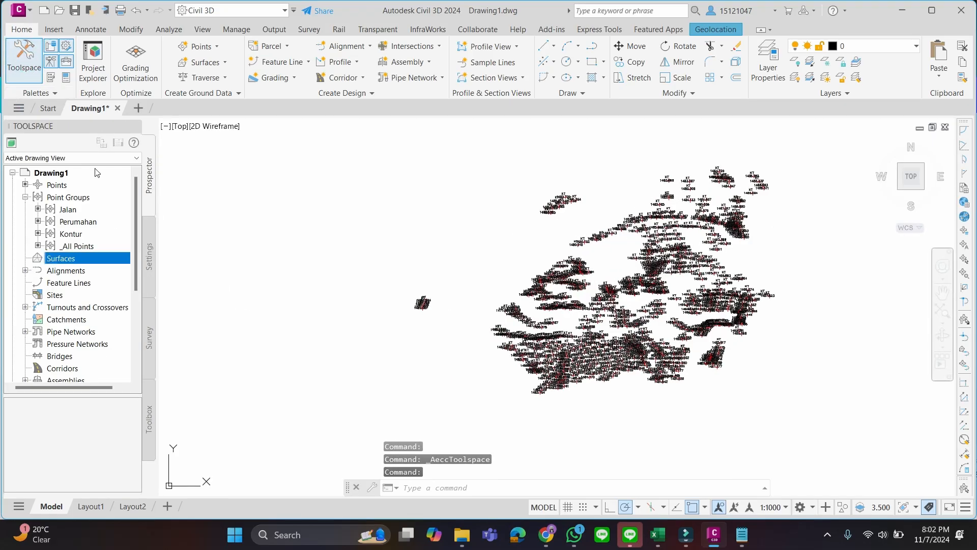
Start creating a new surface from the Surfaces collection and go through its name and style properties
right_click(106, 259)
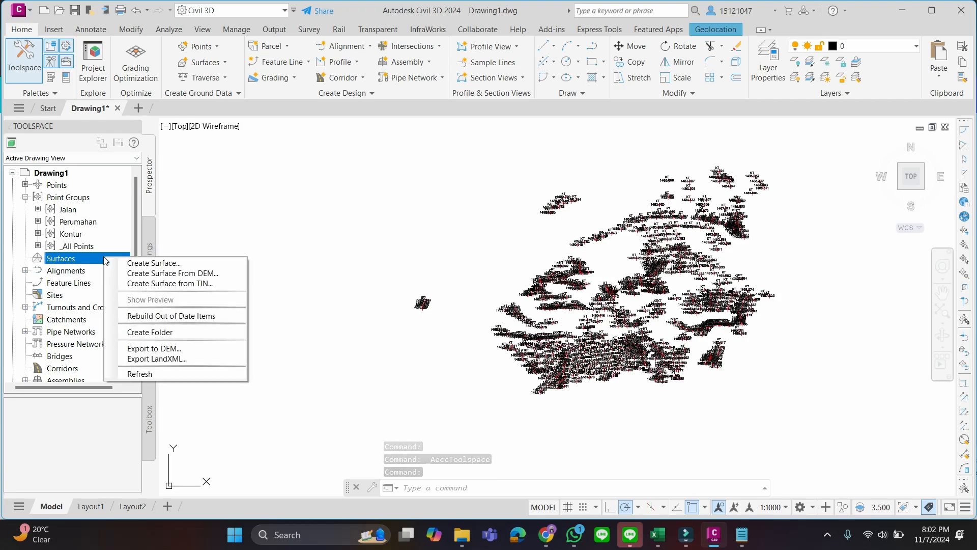
click(137, 264)
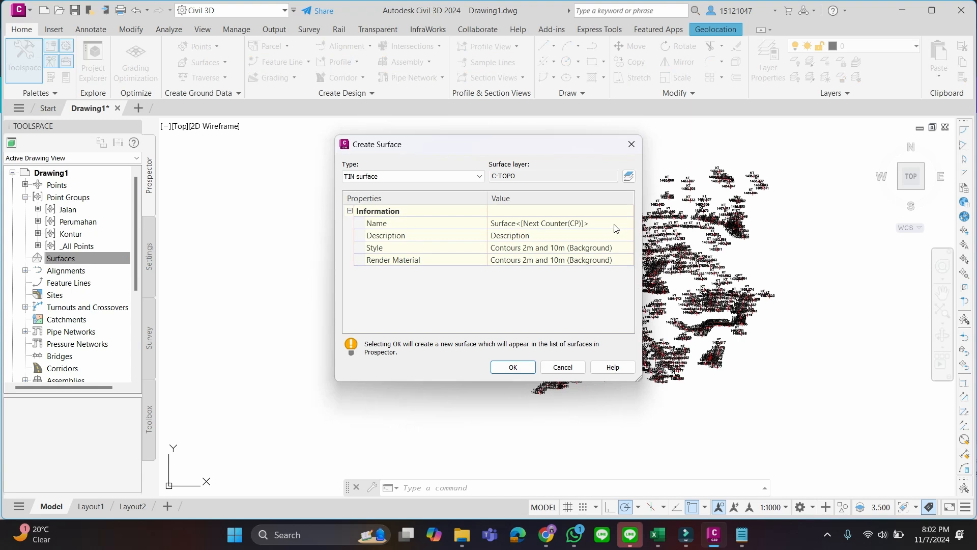
click(615, 225)
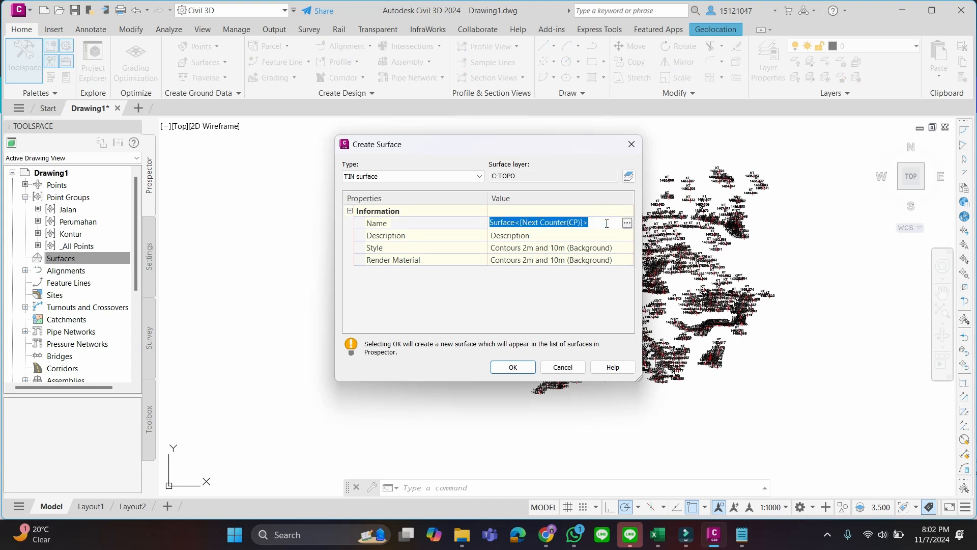
click(607, 223)
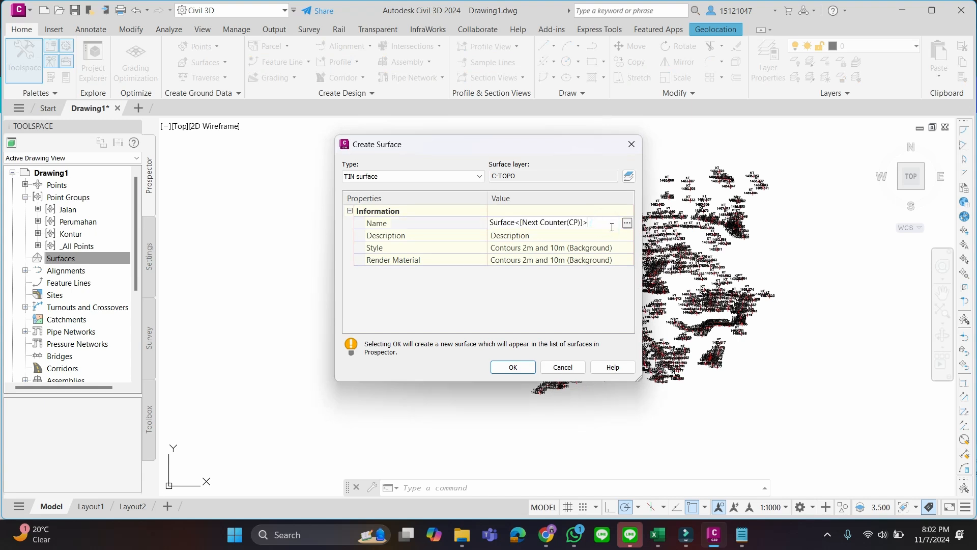
triple_click(609, 222)
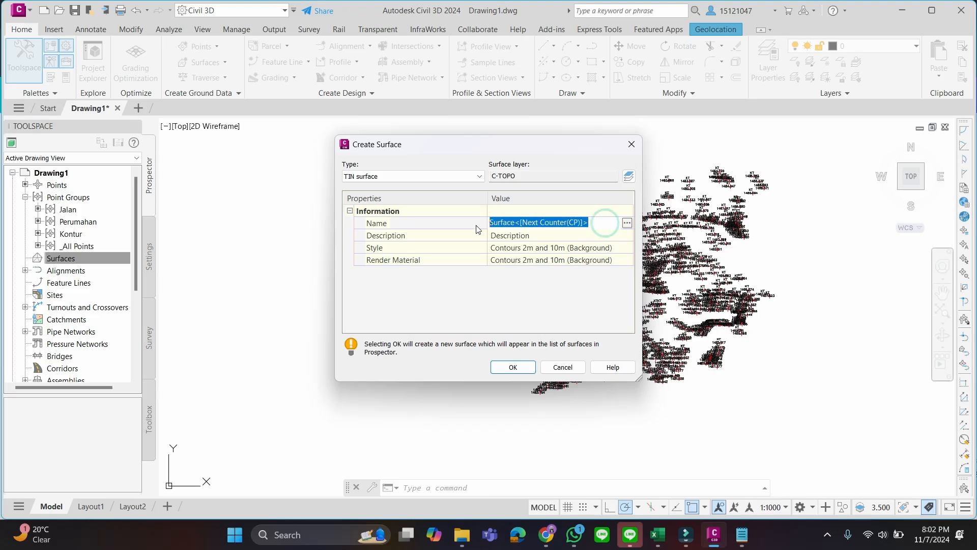
click(610, 222)
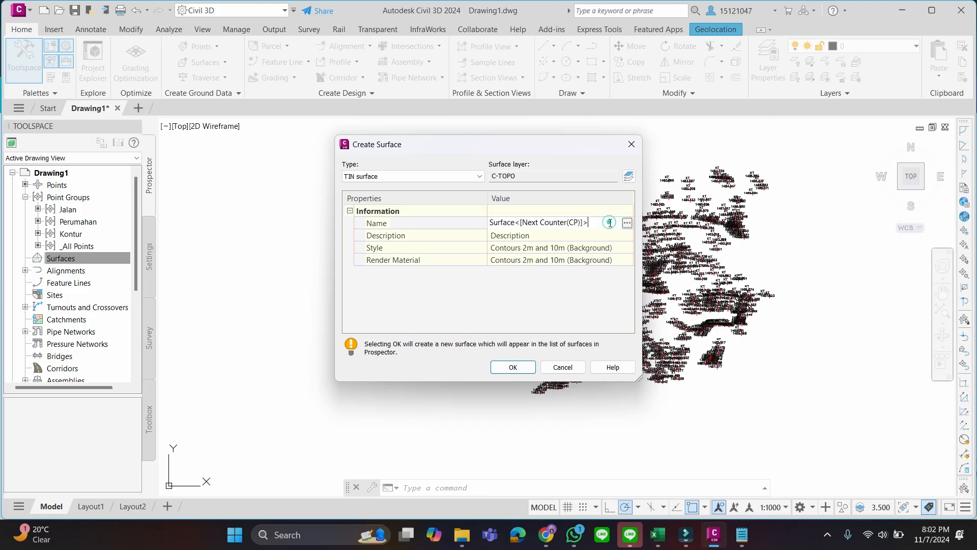
click(615, 249)
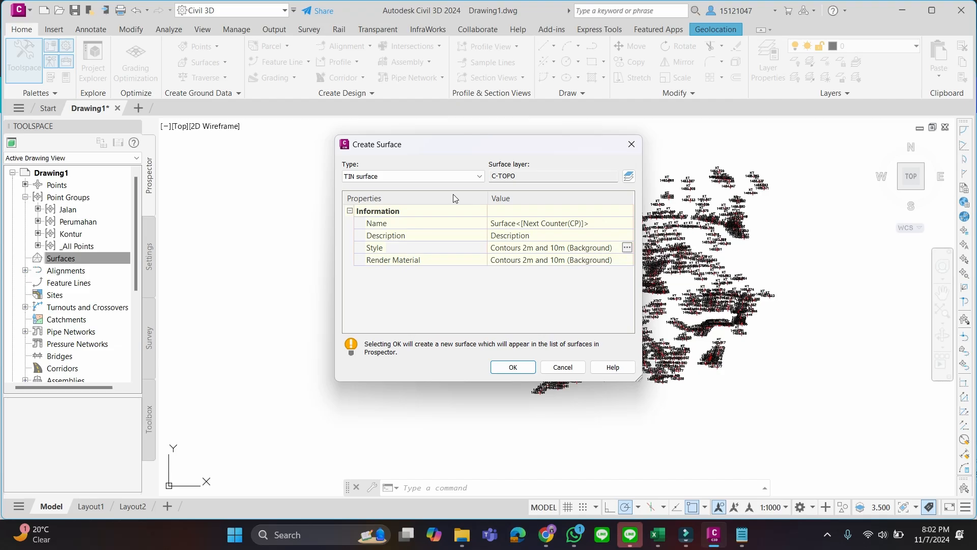
Review the available surface types for the new surface and keep TIN surface as the type
click(476, 176)
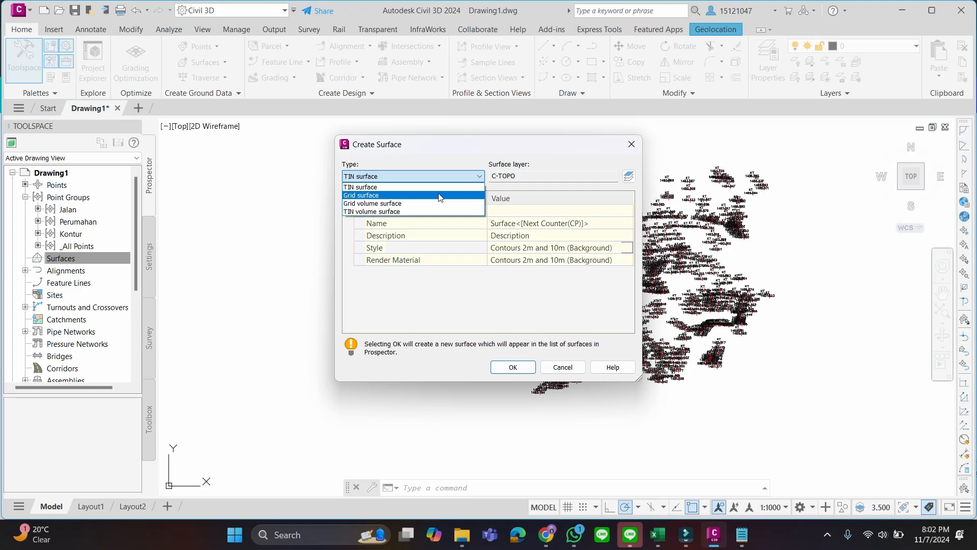
click(457, 172)
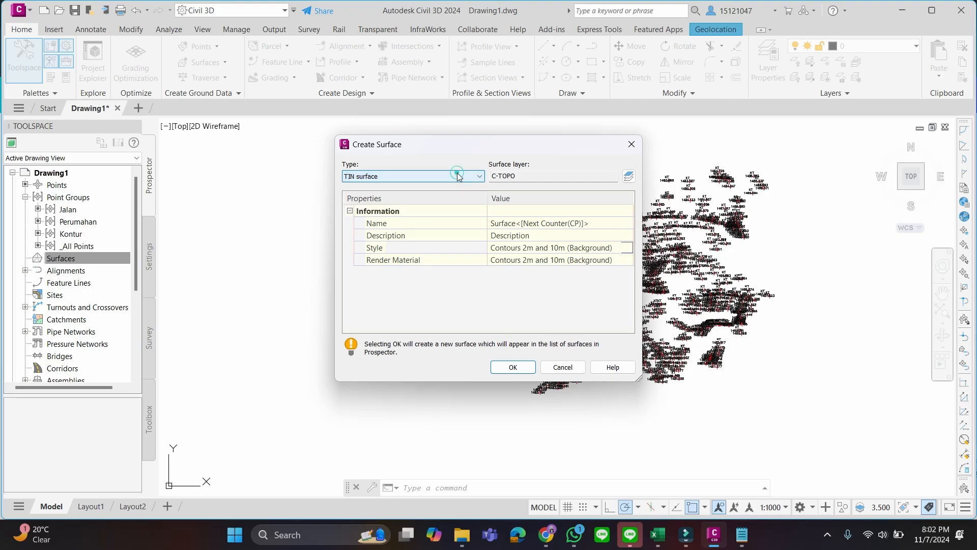
click(588, 249)
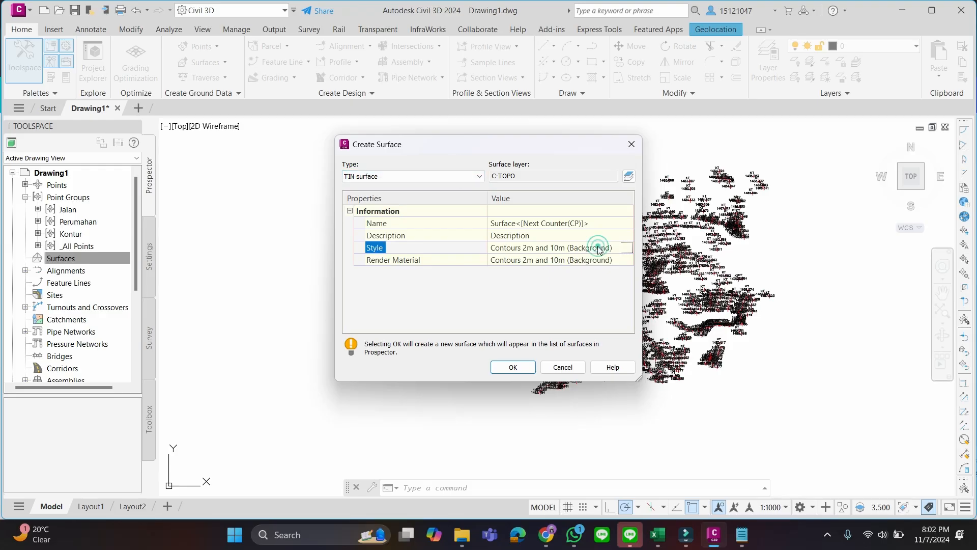
click(457, 179)
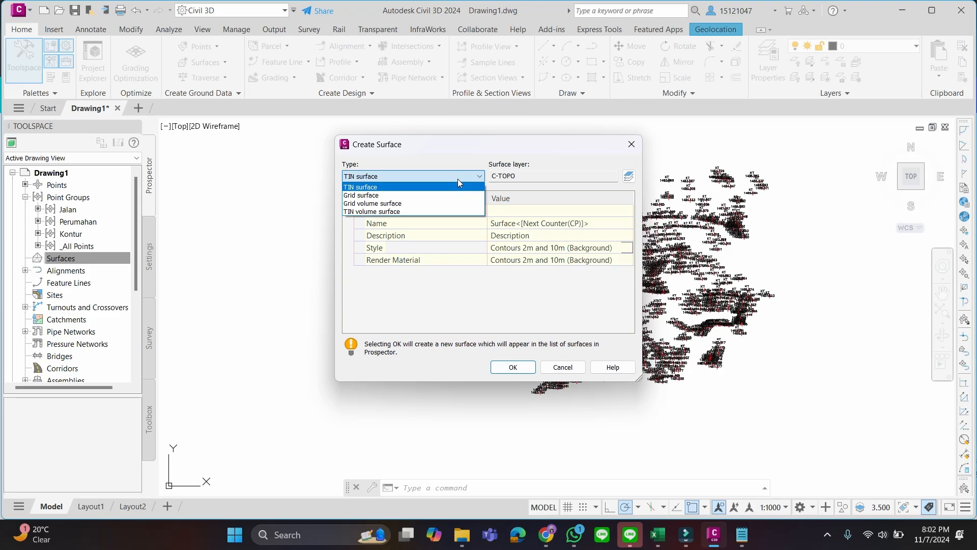
click(457, 183)
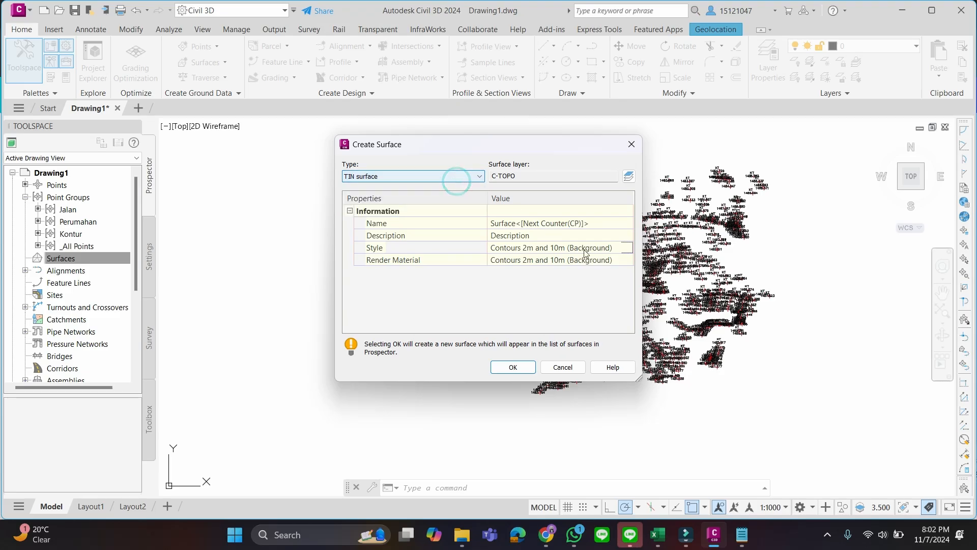
Open the new surface's assigned style, Contours 2m and 10m (Background), for editing
click(600, 250)
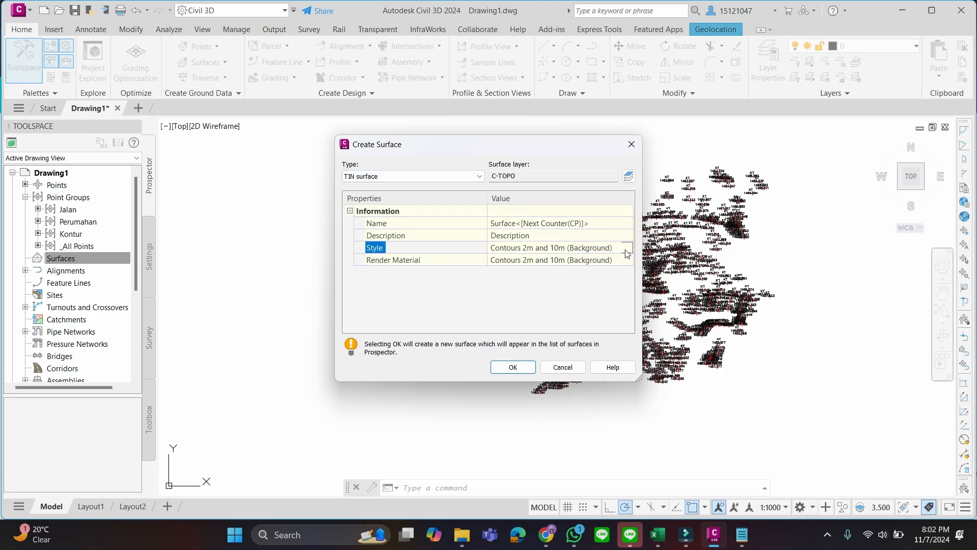
click(629, 248)
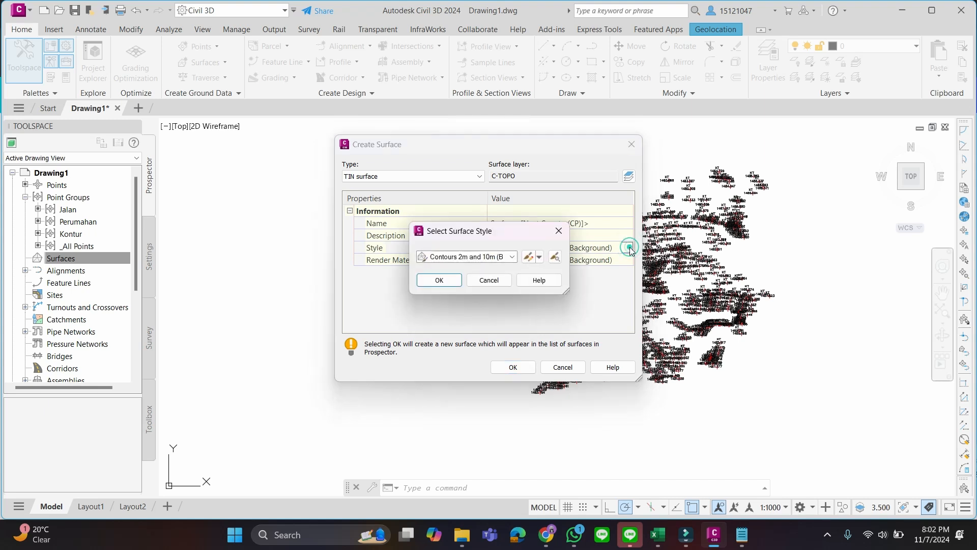
click(513, 256)
click(513, 257)
click(539, 257)
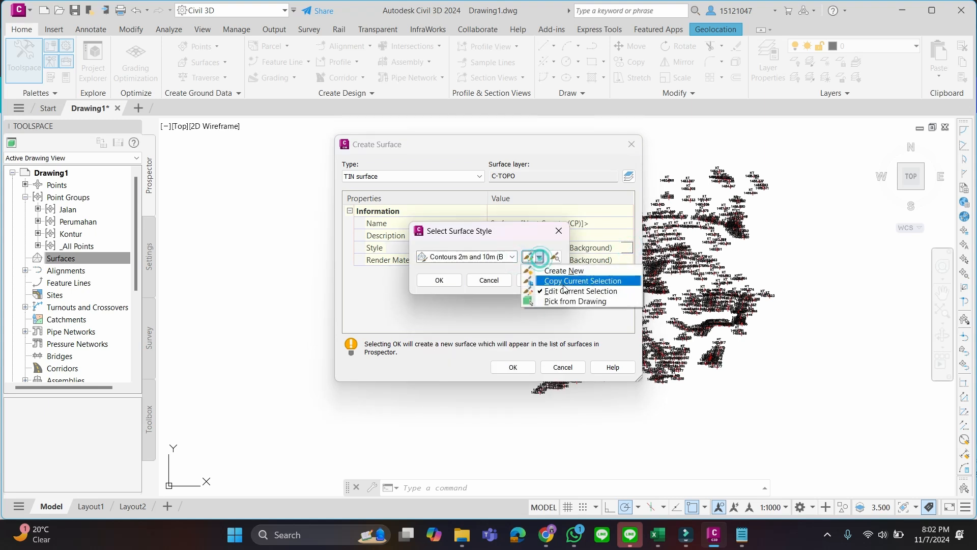
click(567, 294)
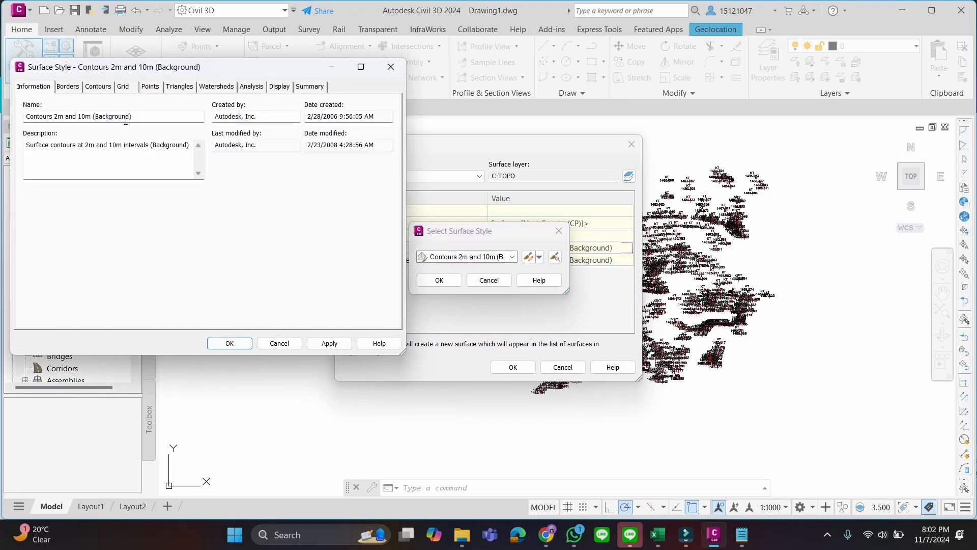
Rename the surface style as Contours 0.5m and 2.5m (Background)
click(144, 117)
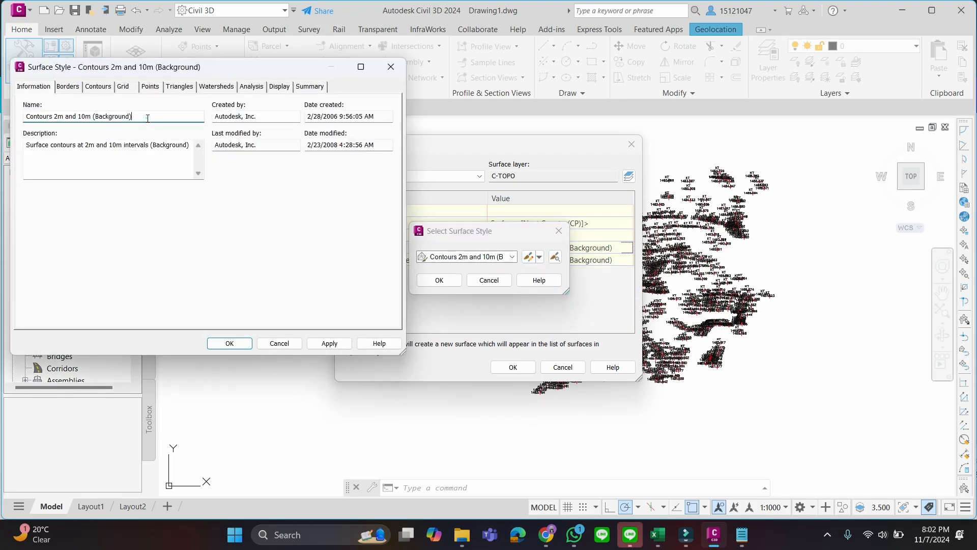
click(57, 118)
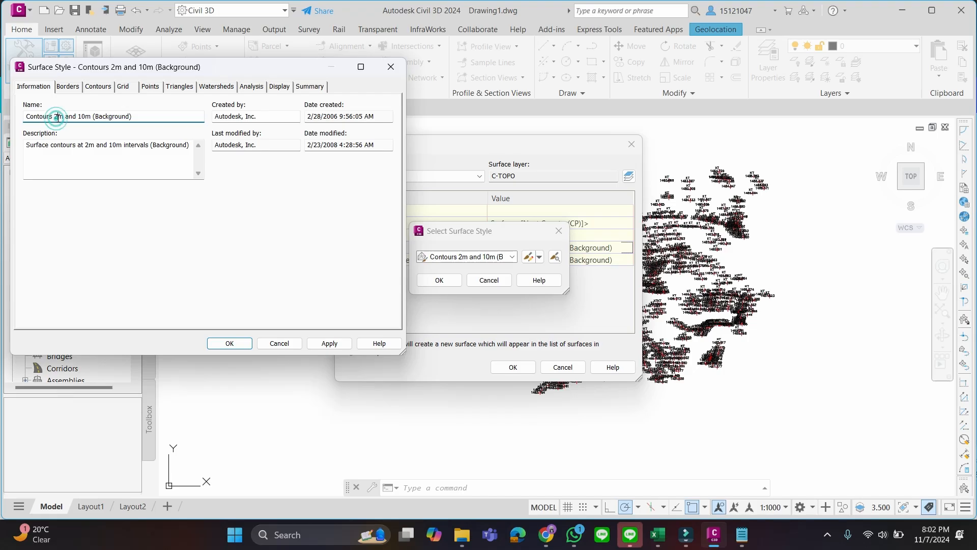
click(54, 118)
text(0.5)
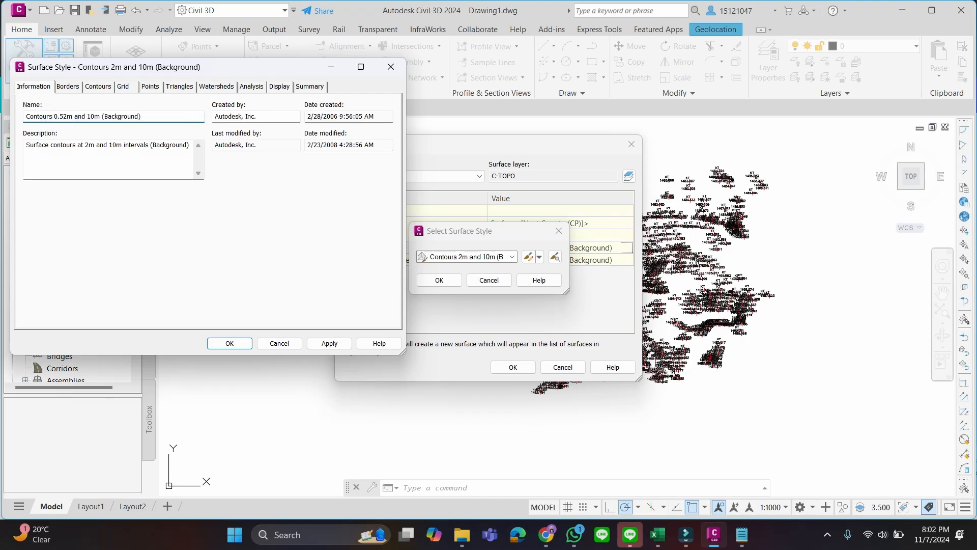
key(BackSpace)
key(BackSpace)
key(BackSpace)
text(2.5)
Set the style's contour intervals to 0.5 m minor and 2.5 m major
click(67, 87)
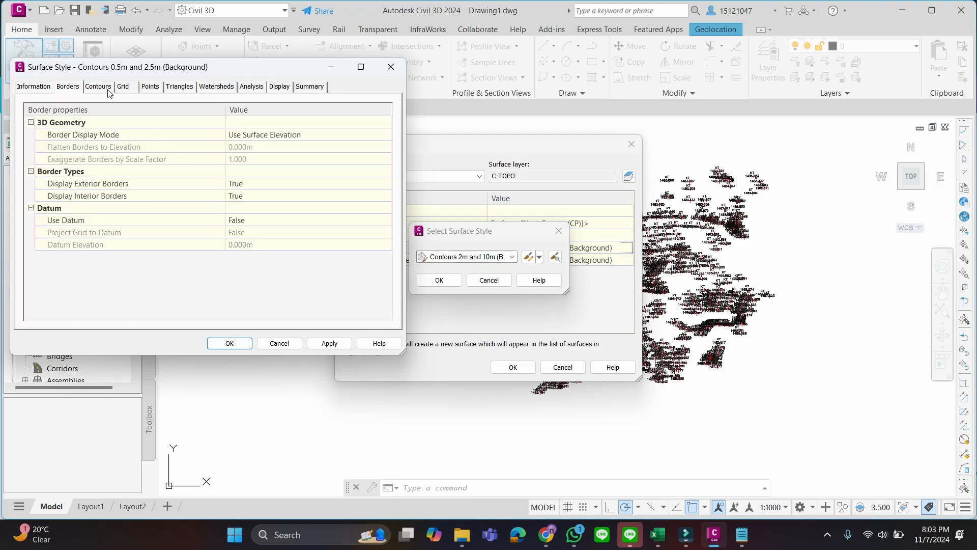
click(99, 87)
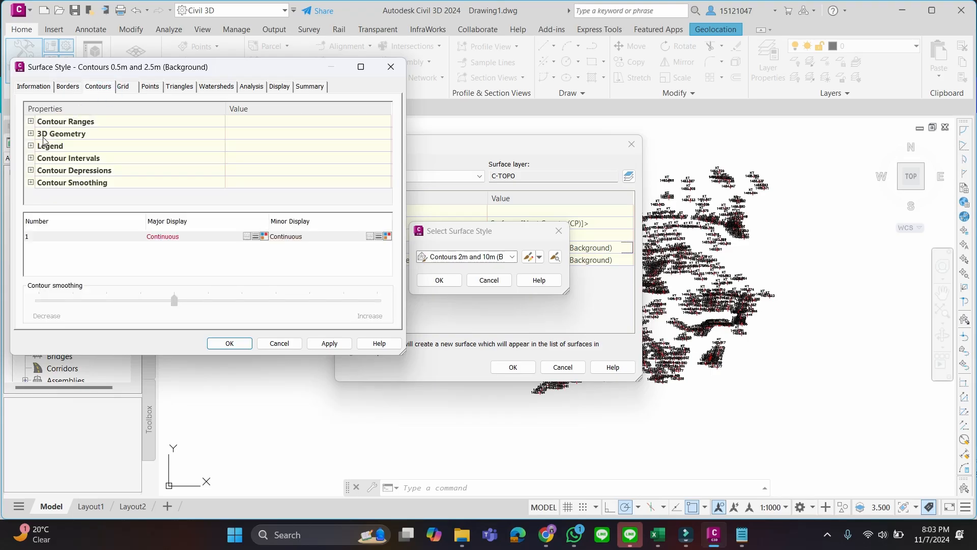
click(31, 158)
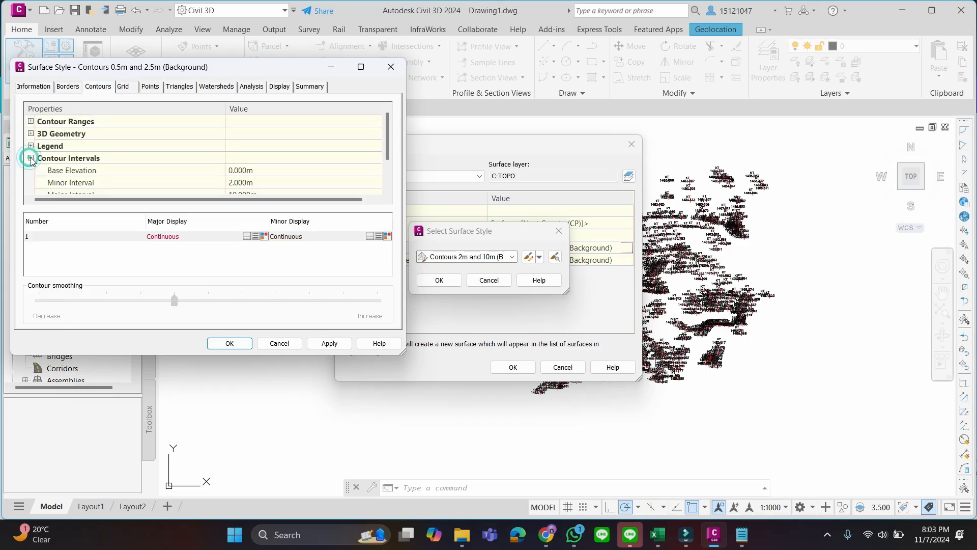
scroll(287, 160, down, 1)
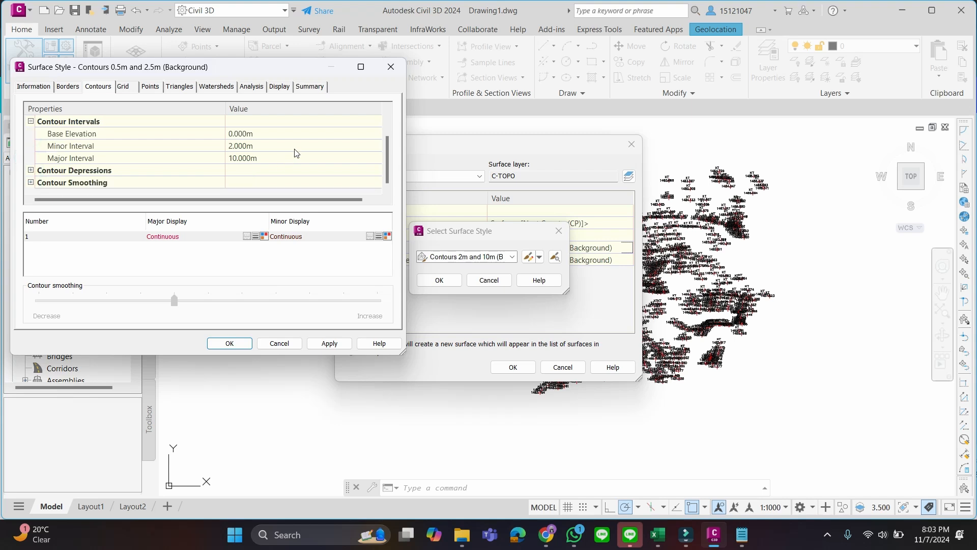
click(233, 148)
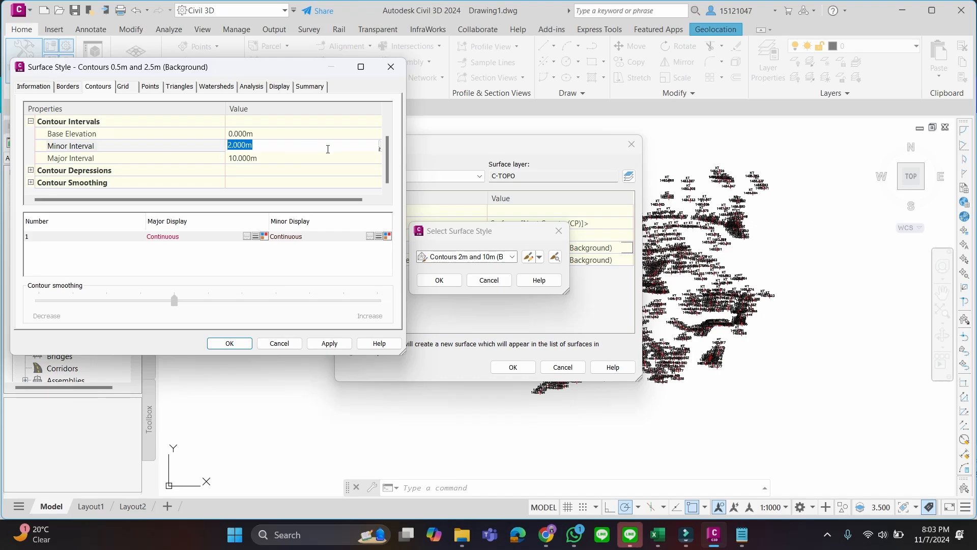
text(0.5)
key(Tab)
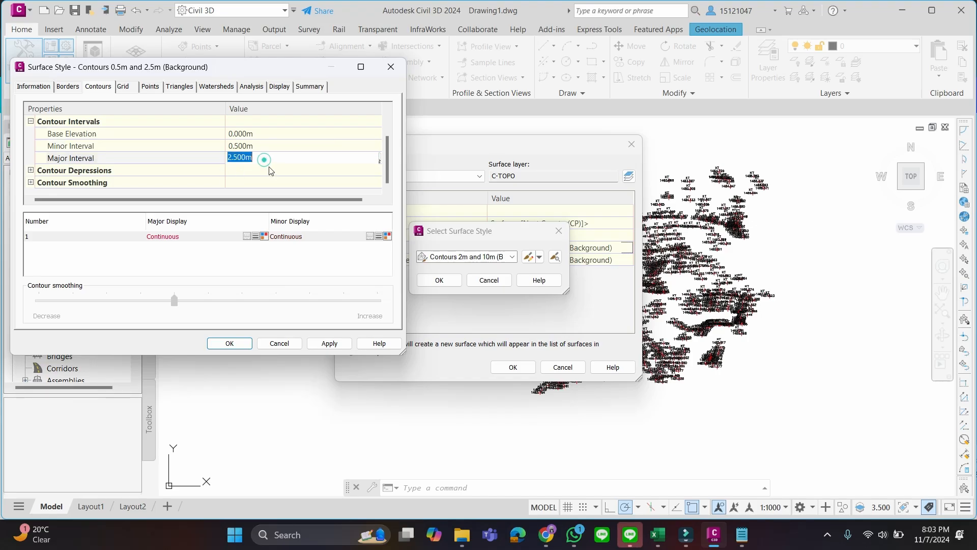
text(2.5)
key(Tab)
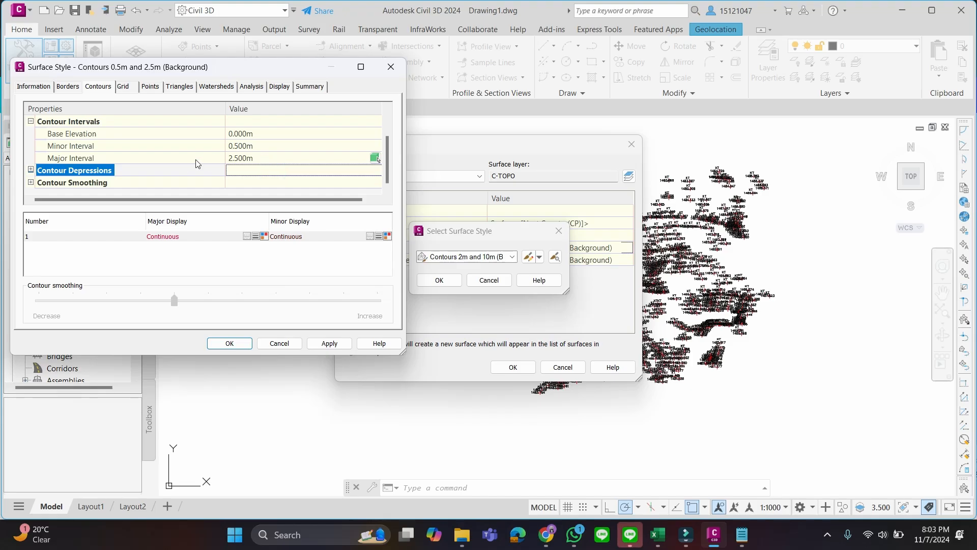
Turn on Smooth Contours for the style and set the contour smoothing amount to around the middle of its range
click(31, 184)
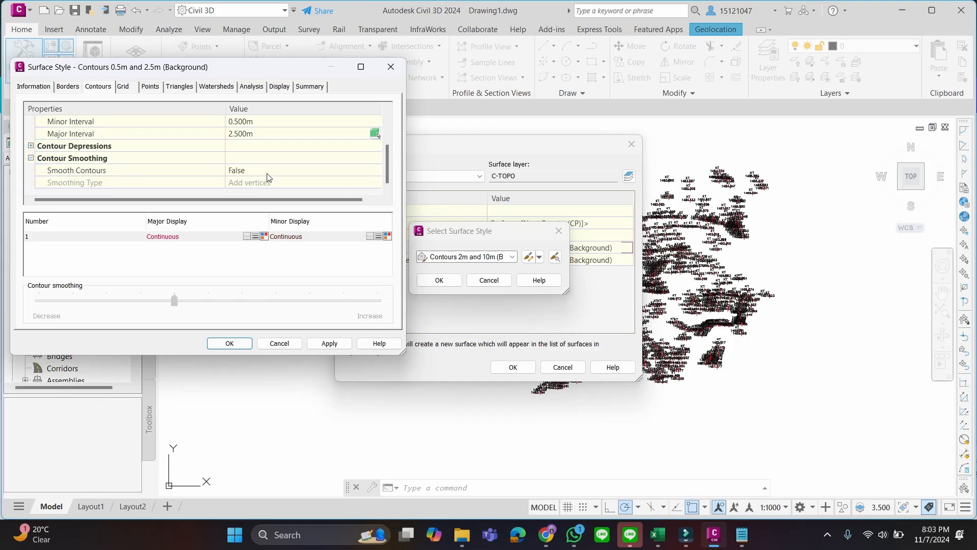
click(267, 174)
click(339, 172)
click(332, 193)
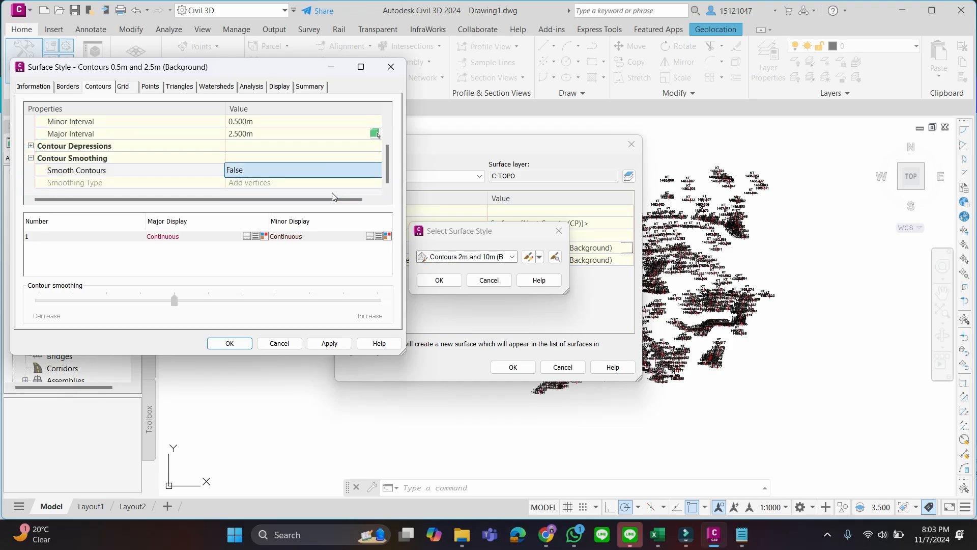
drag(174, 301, 382, 313)
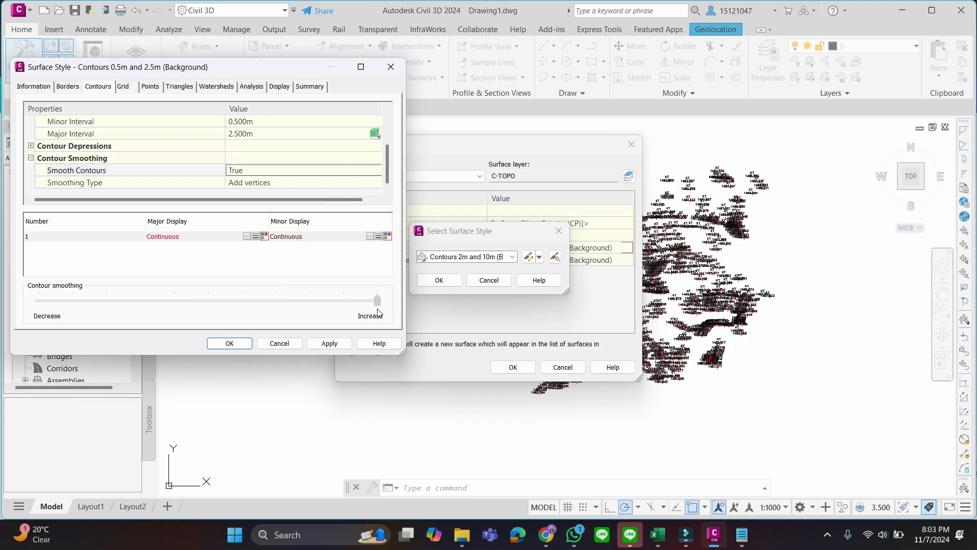
drag(363, 305, 240, 311)
click(235, 302)
click(229, 298)
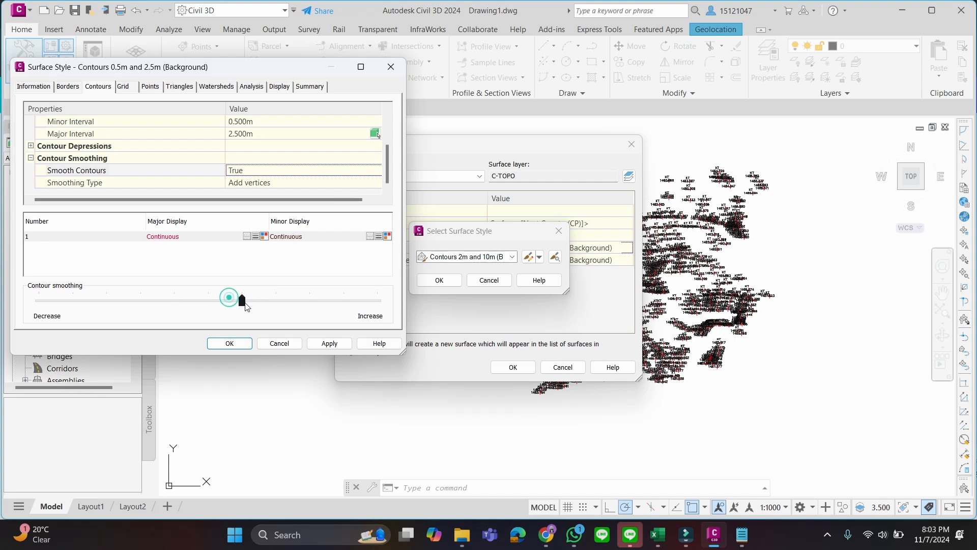
Look through the style's point, triangle, watershed and analysis settings and its list of displayed components
click(147, 86)
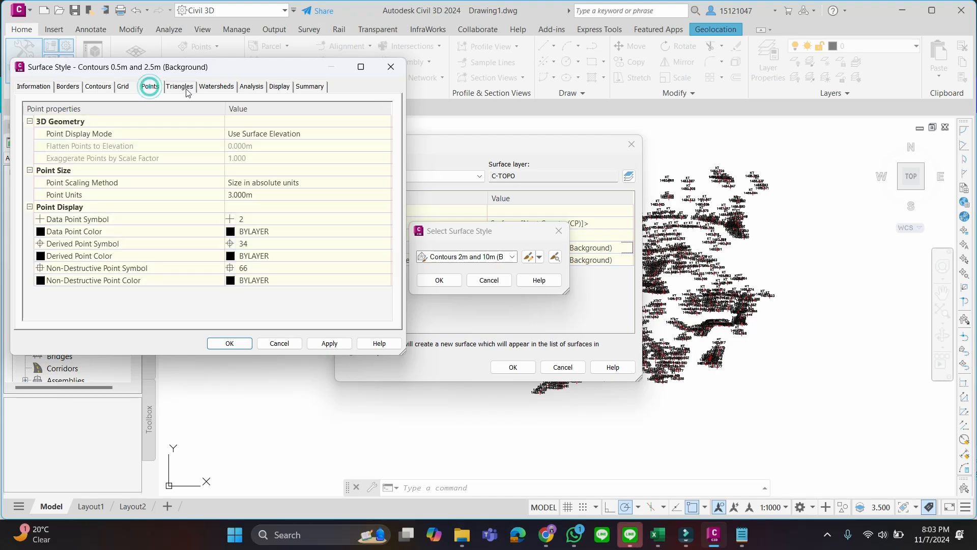
click(181, 87)
click(217, 87)
click(250, 87)
click(279, 87)
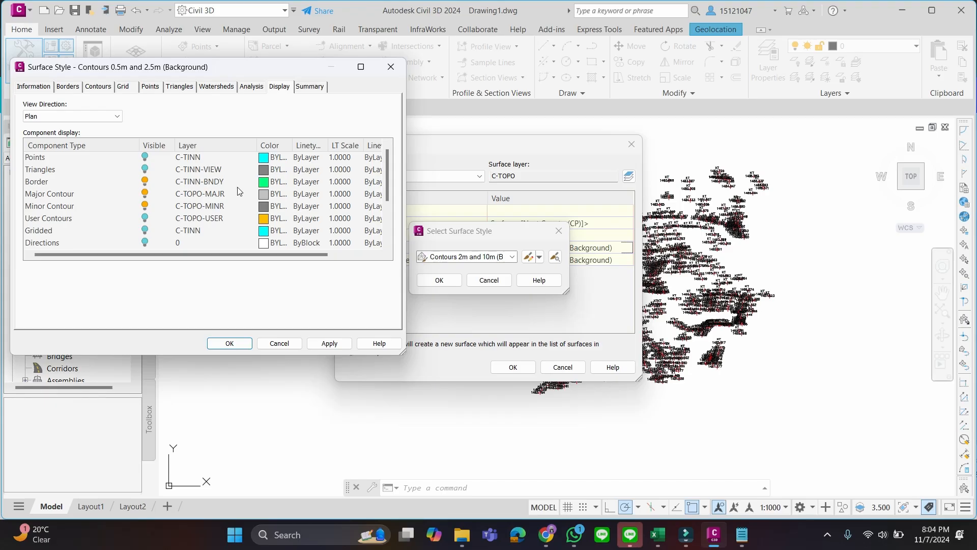
scroll(240, 201, down, 2)
scroll(235, 217, up, 2)
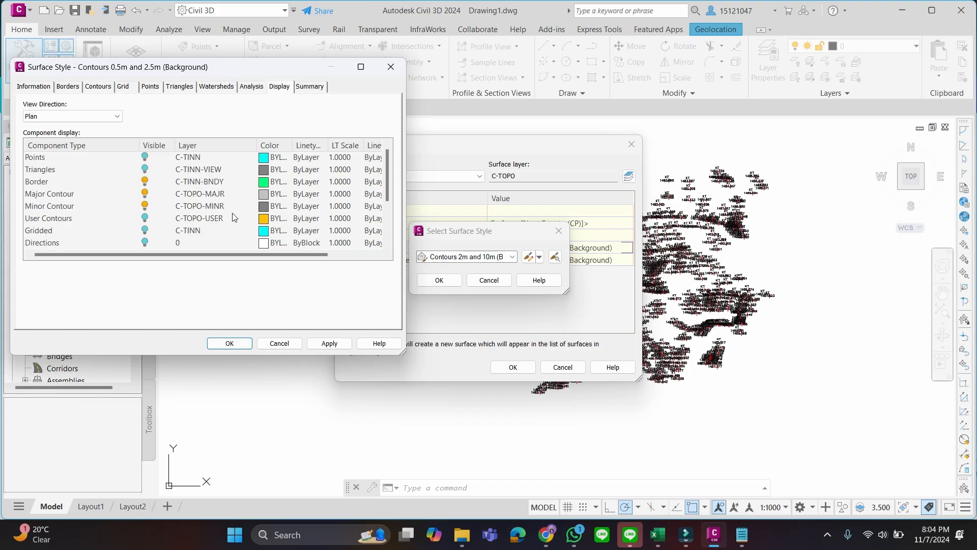
Accept the edited style, assign it to the new TIN surface and create the surface
click(245, 349)
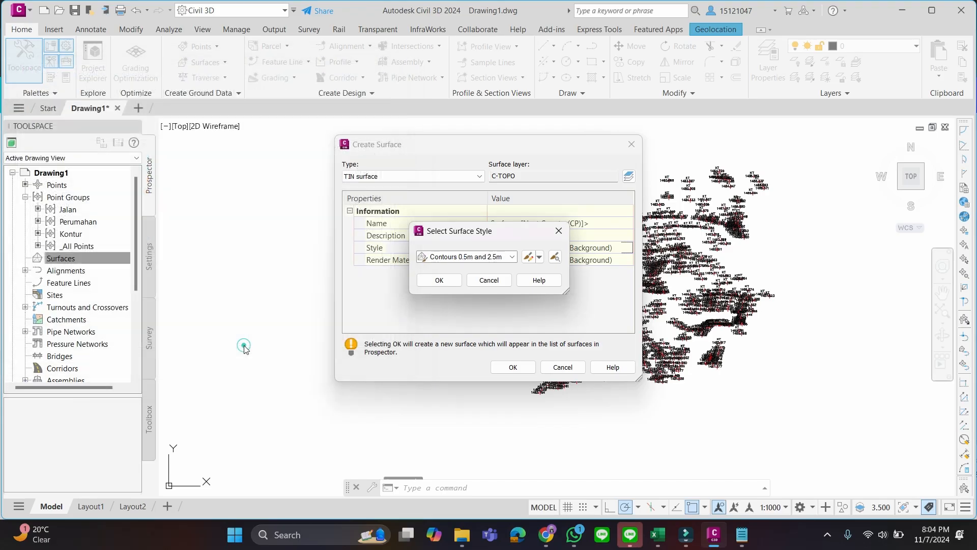
click(450, 284)
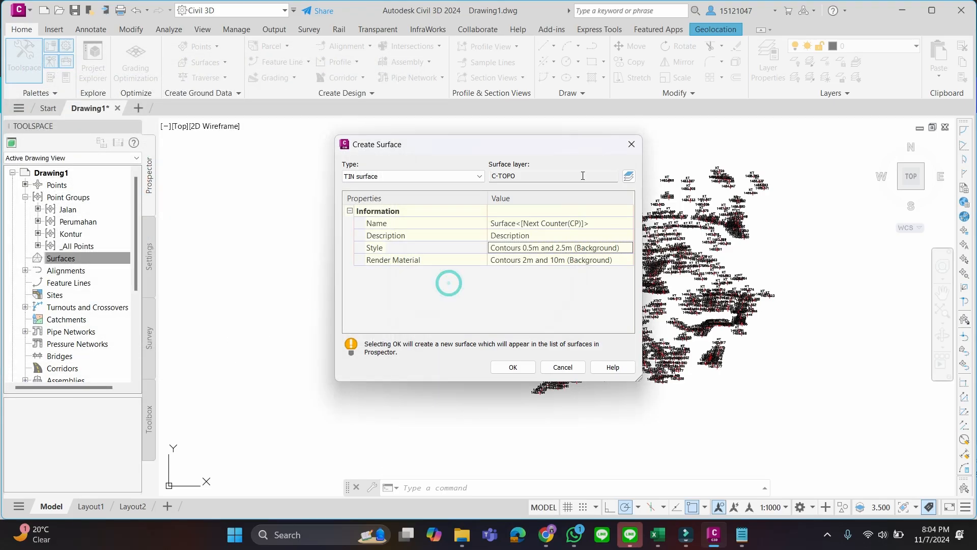
click(514, 367)
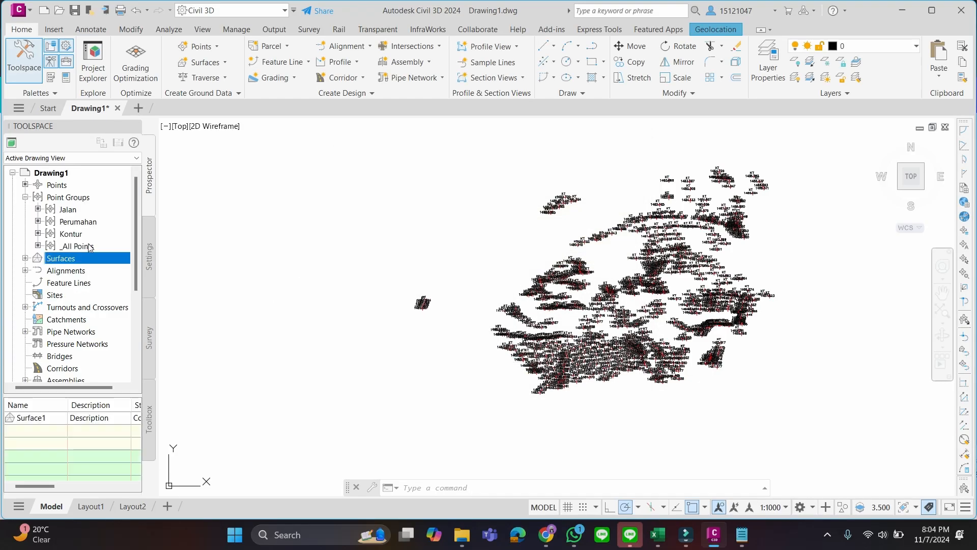
Expand the definition of Surface1 and start adding point groups to it
click(25, 258)
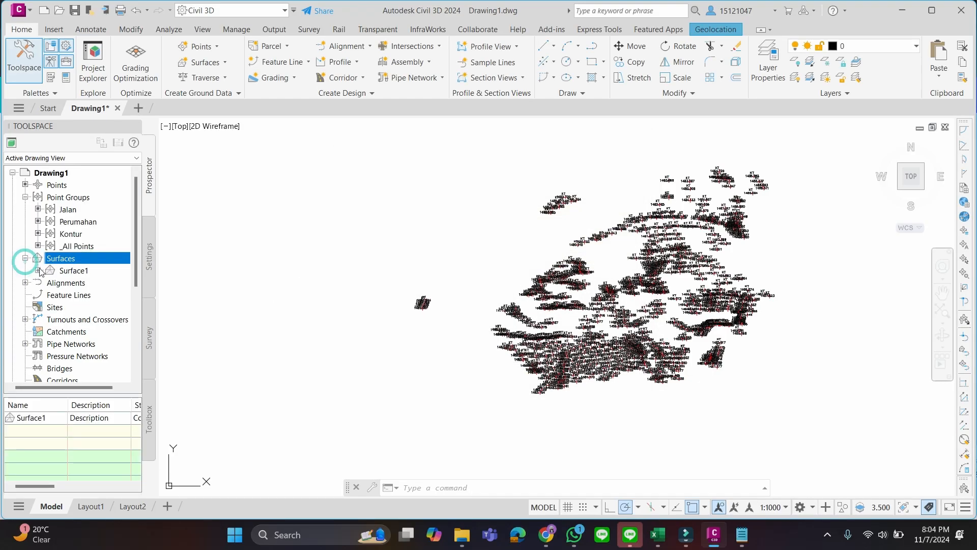
click(38, 271)
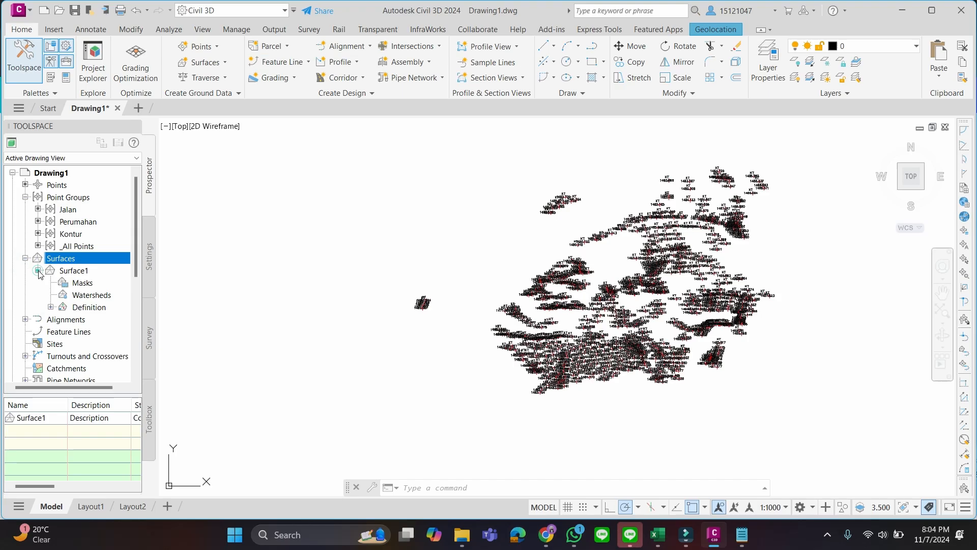
click(51, 307)
scroll(115, 276, down, 1)
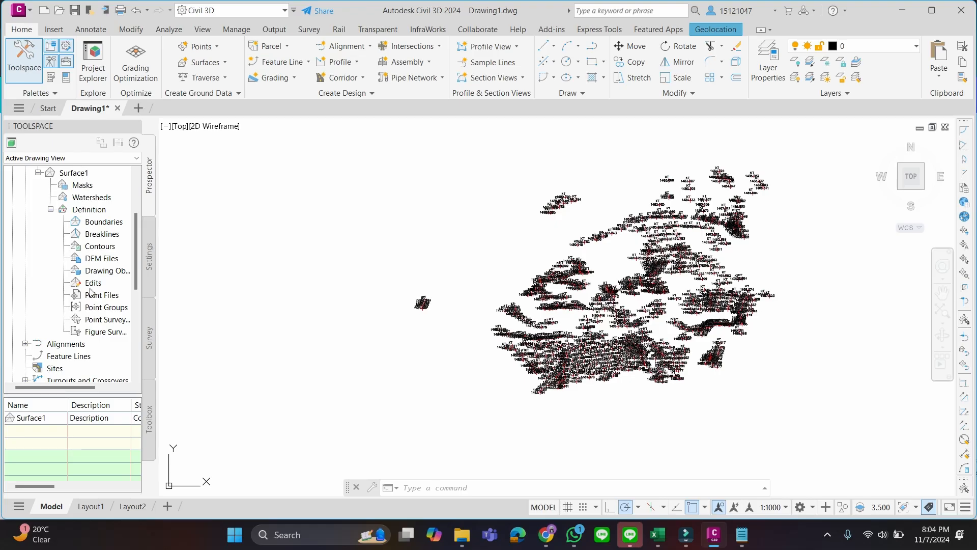
click(112, 307)
right_click(113, 313)
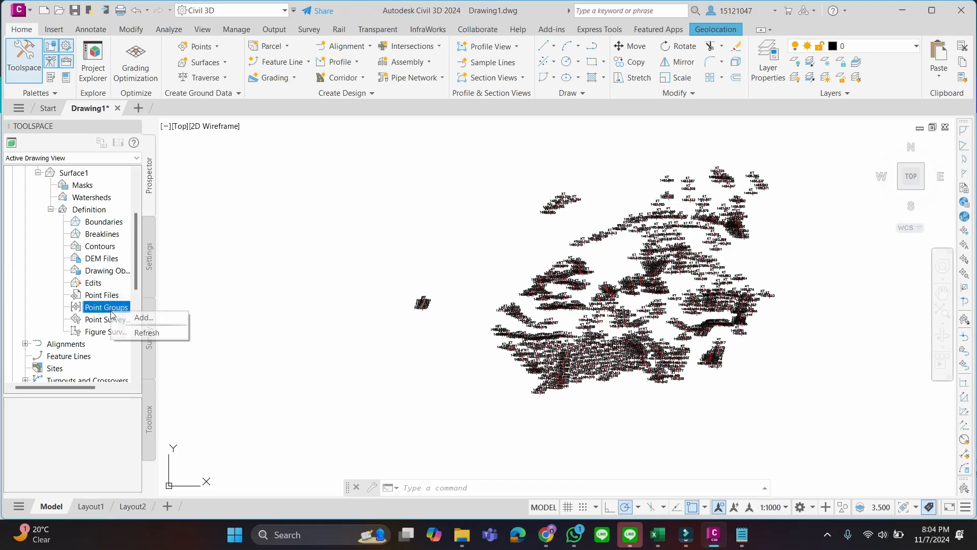
click(125, 318)
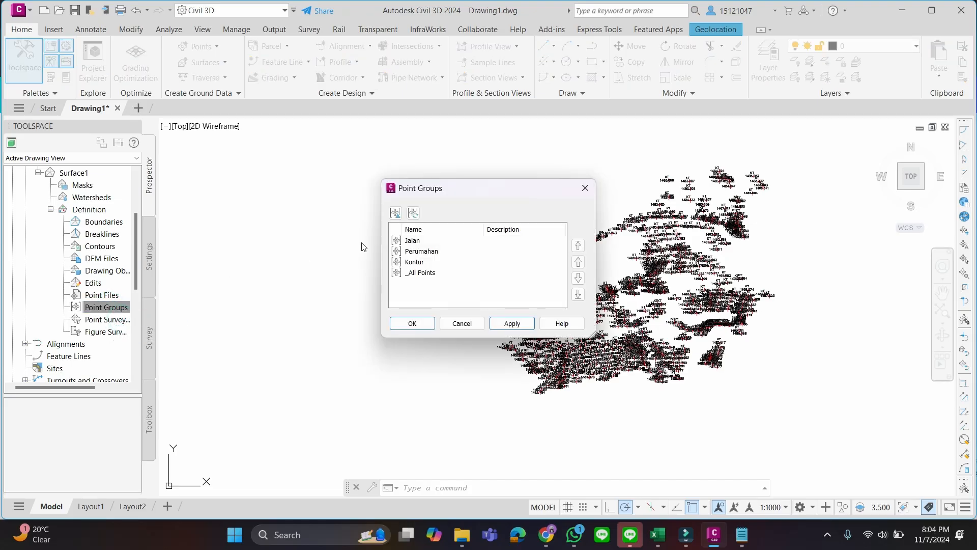
Add the Kontur point group to the definition of Surface1 and confirm the selection
drag(450, 189, 391, 112)
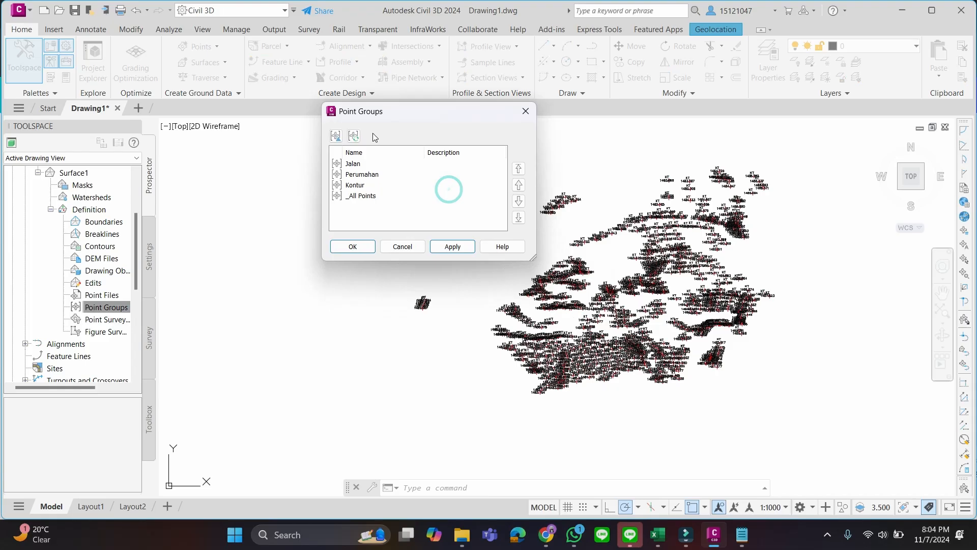
click(366, 176)
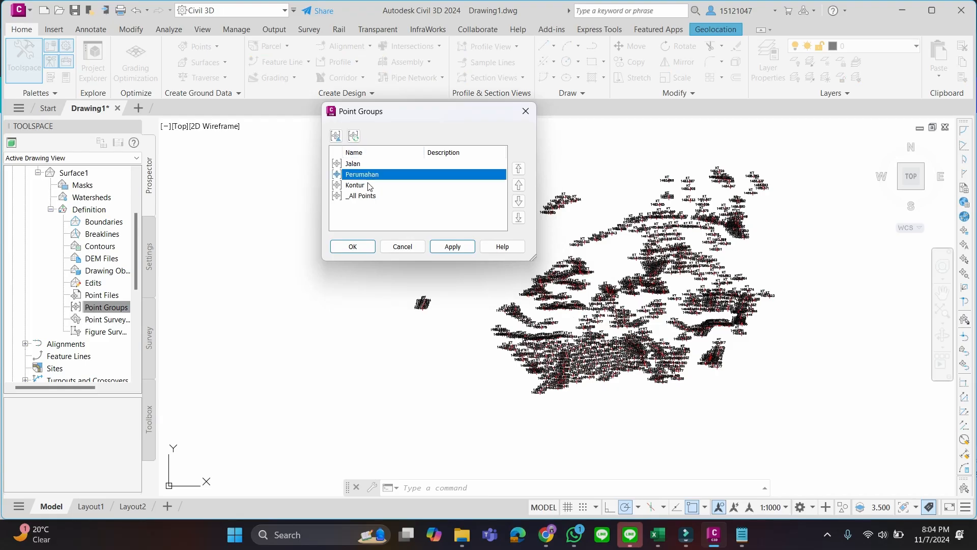
click(370, 188)
click(366, 163)
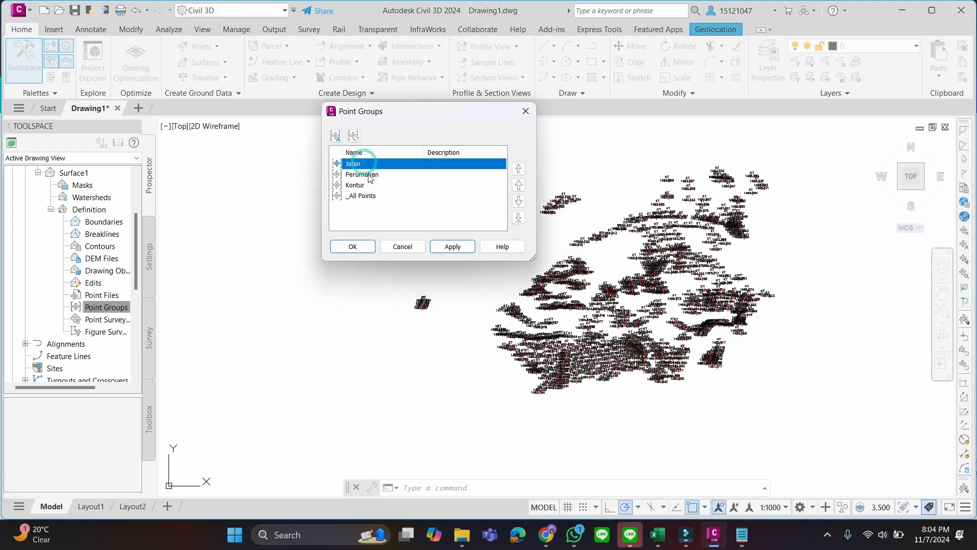
click(367, 176)
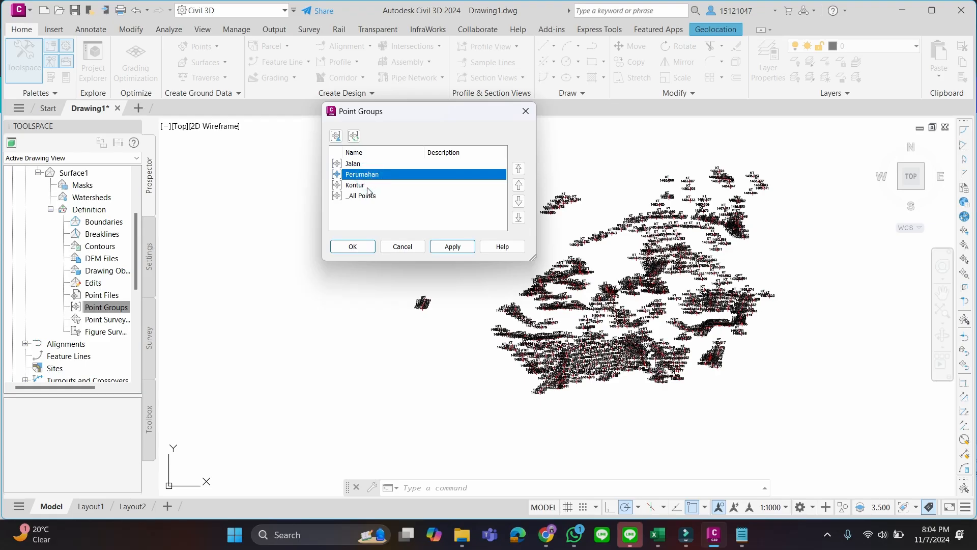
click(368, 182)
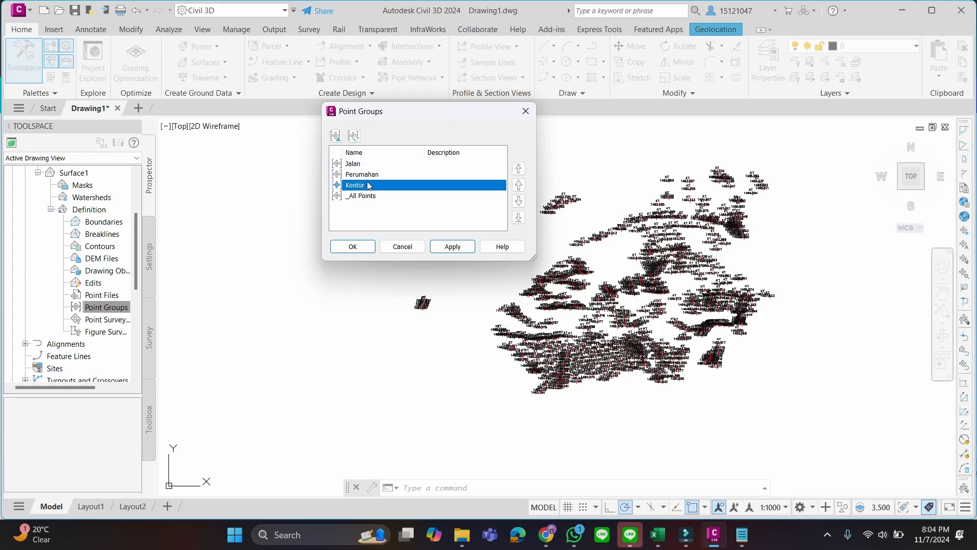
click(369, 175)
click(367, 166)
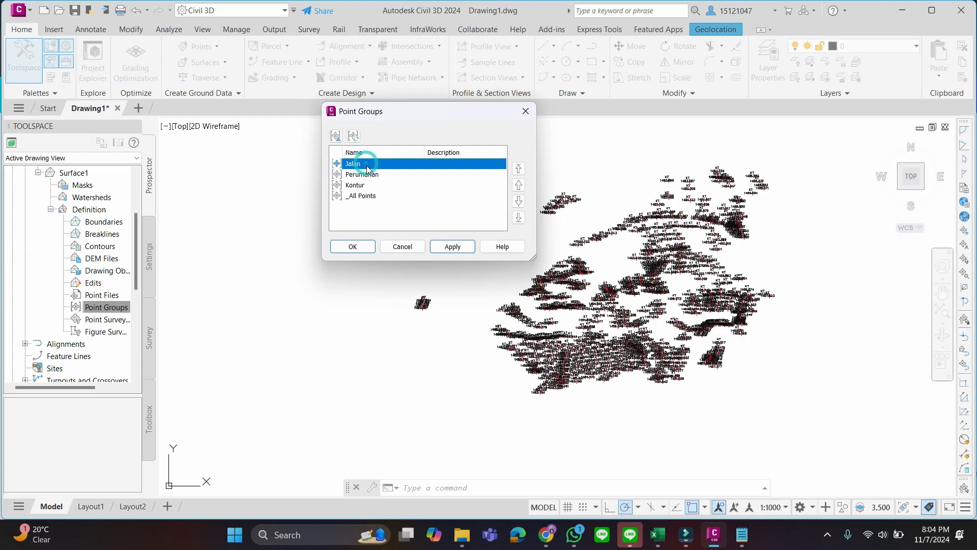
click(366, 176)
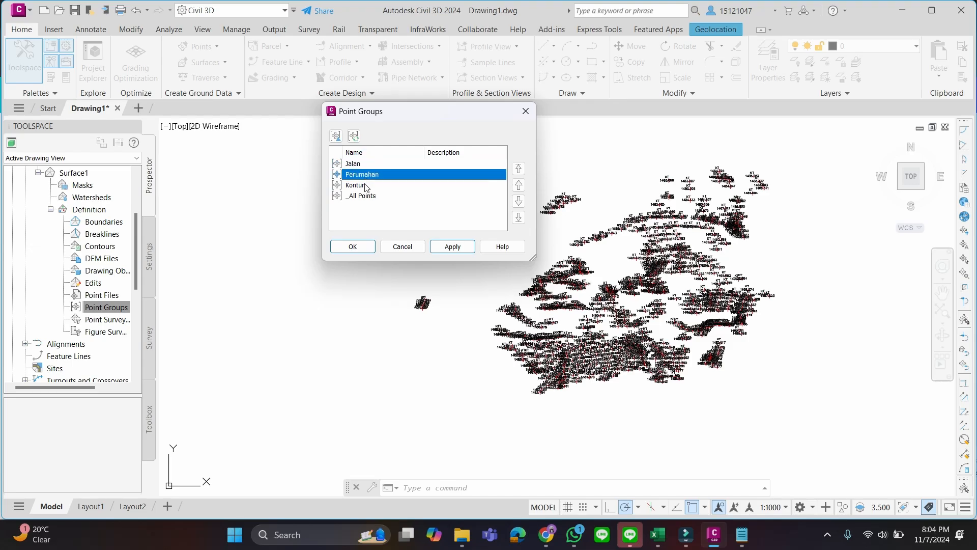
click(366, 187)
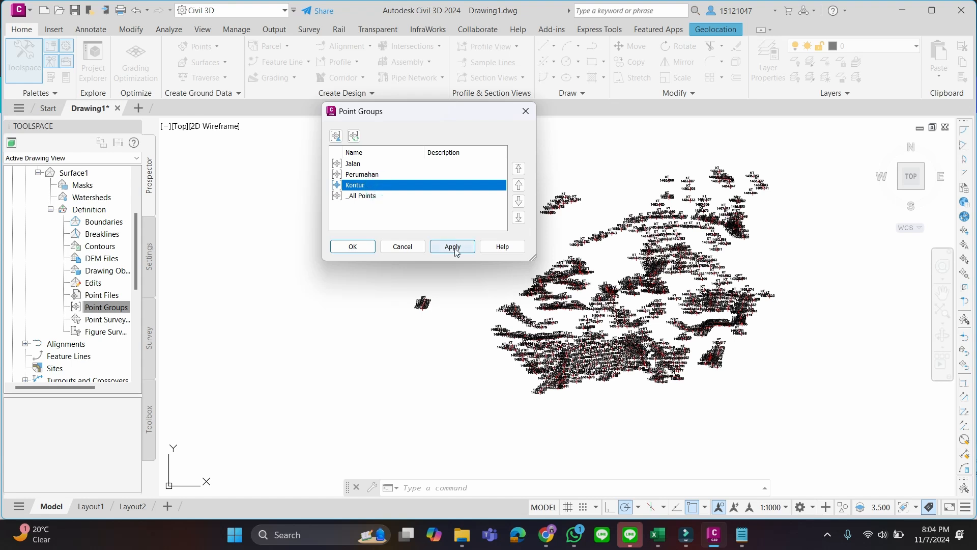
click(353, 246)
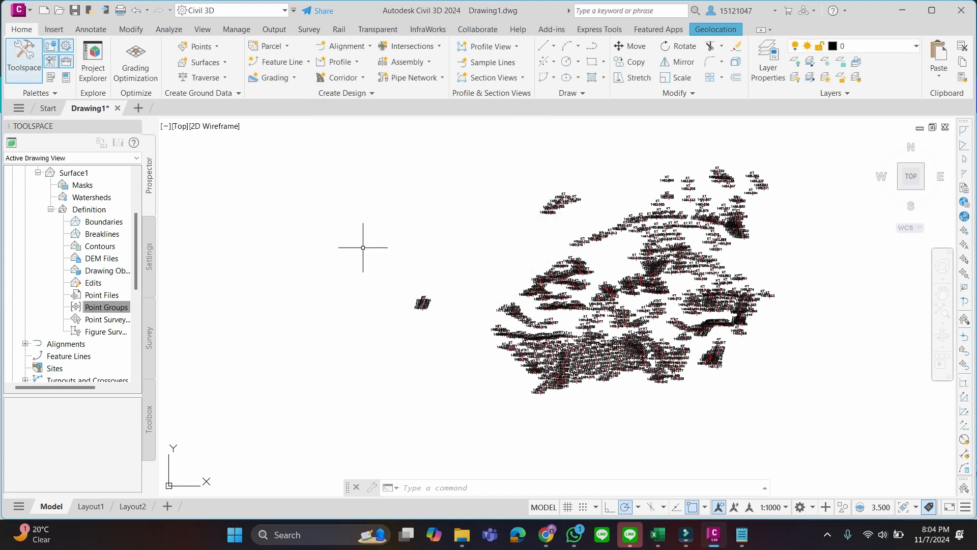
Examine the generated contours and outer border of Surface1 and its entries in the drawing's object tree
scroll(598, 272, up, 2)
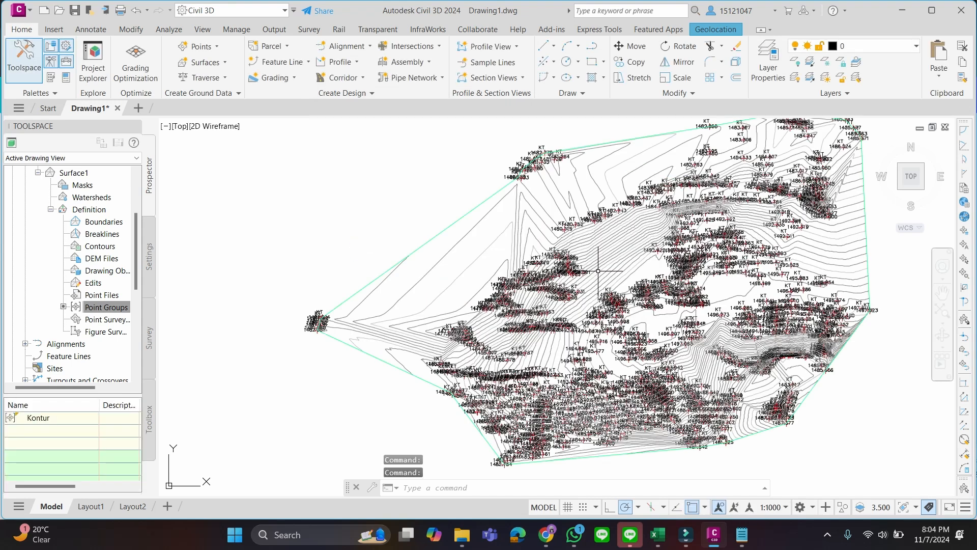
scroll(570, 284, up, 2)
scroll(607, 286, down, 4)
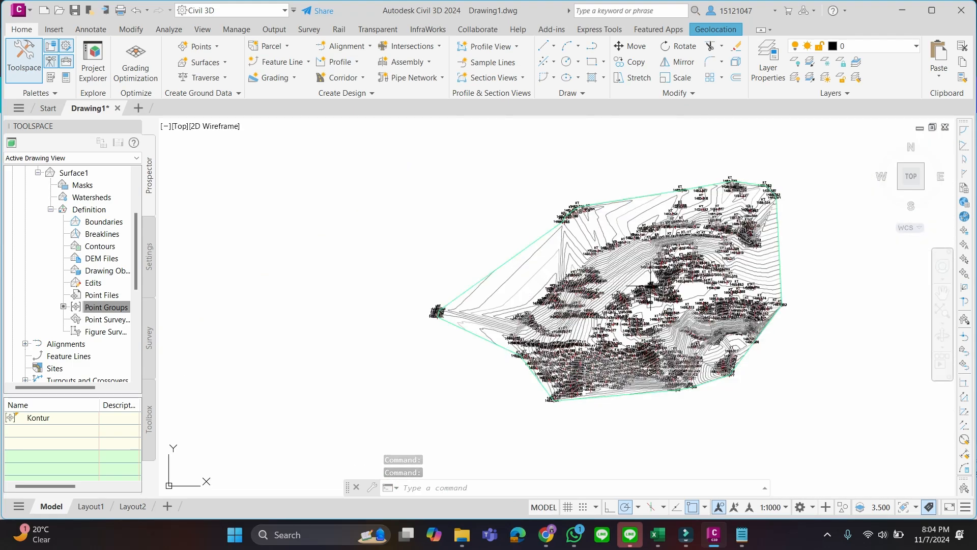
mouse_move(650, 286)
middle_down()
mouse_move(473, 262)
mouse_move(505, 279)
middle_up()
scroll(466, 255, up, 2)
scroll(88, 257, up, 3)
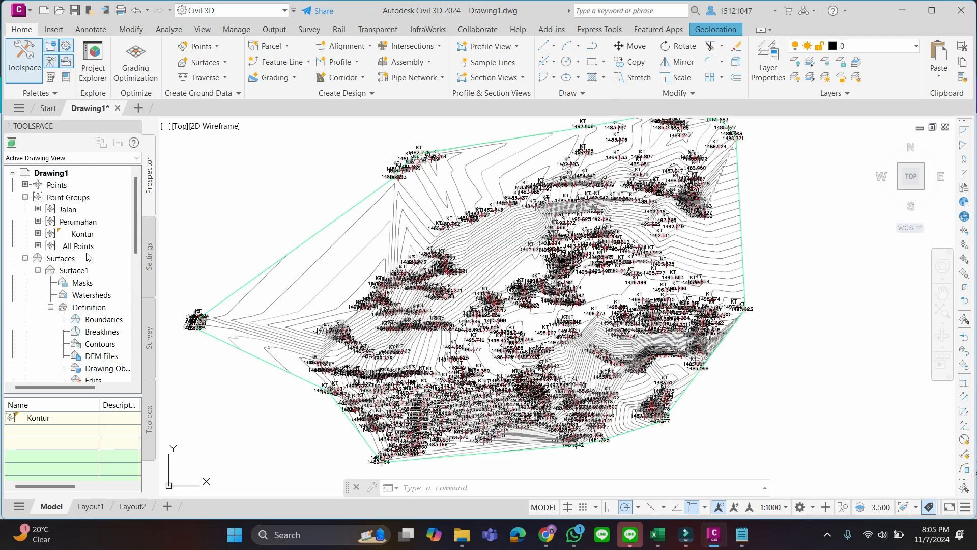
scroll(90, 250, down, 1)
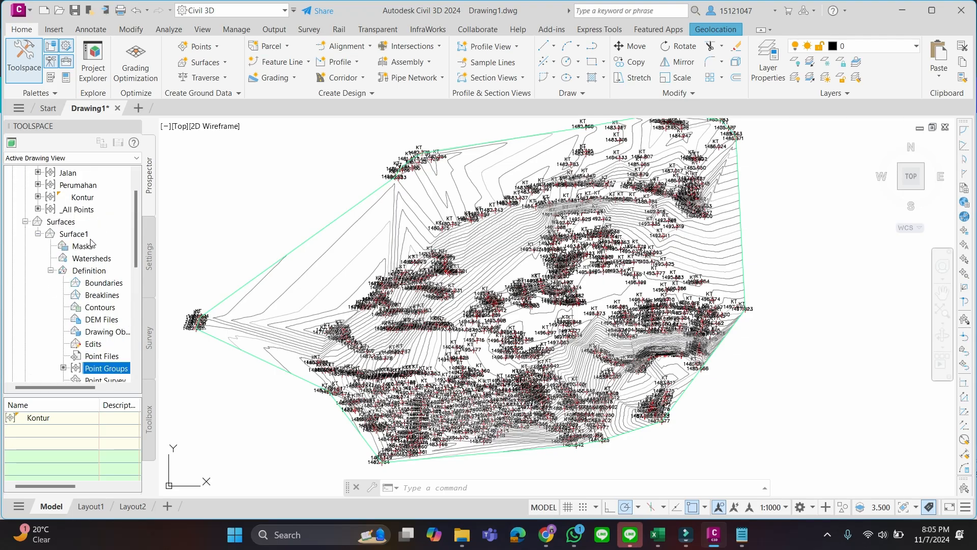
scroll(21, 179, up, 1)
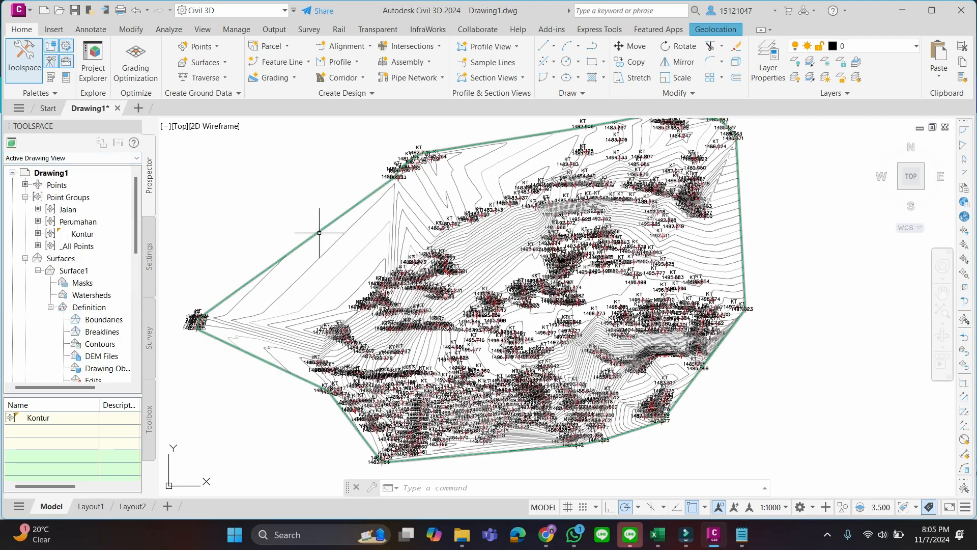
scroll(335, 221, down, 2)
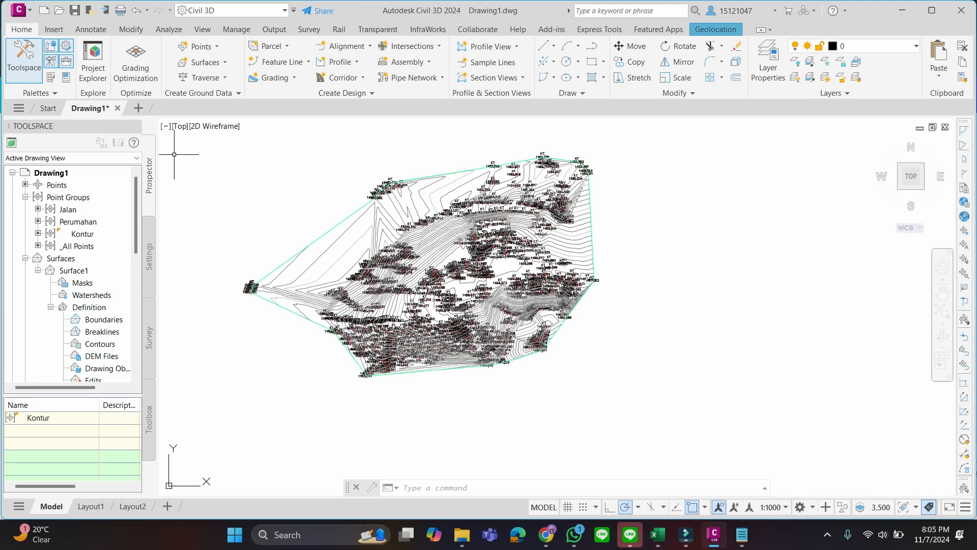
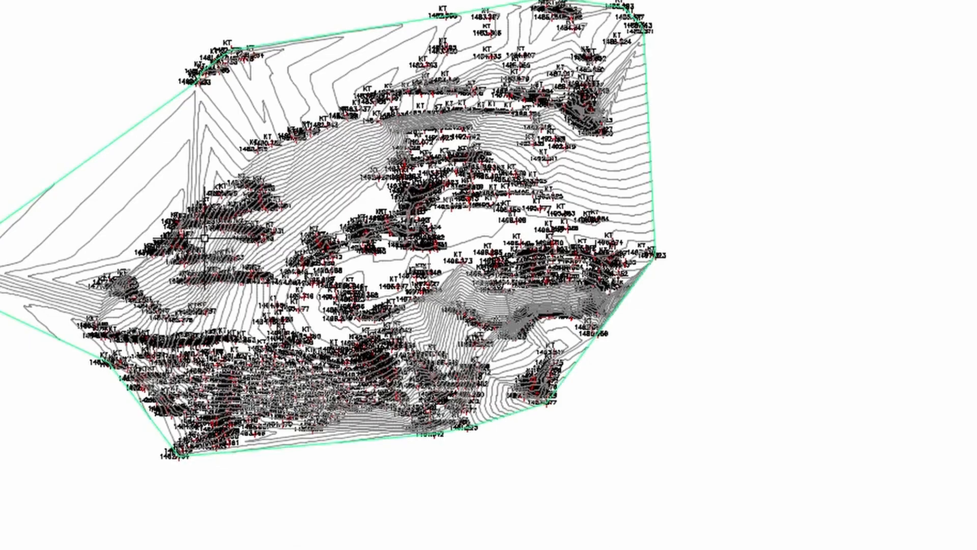
Examine the contour lines and overlapping elevation labels near the western edge of Surface1
scroll(115, 246, up, 3)
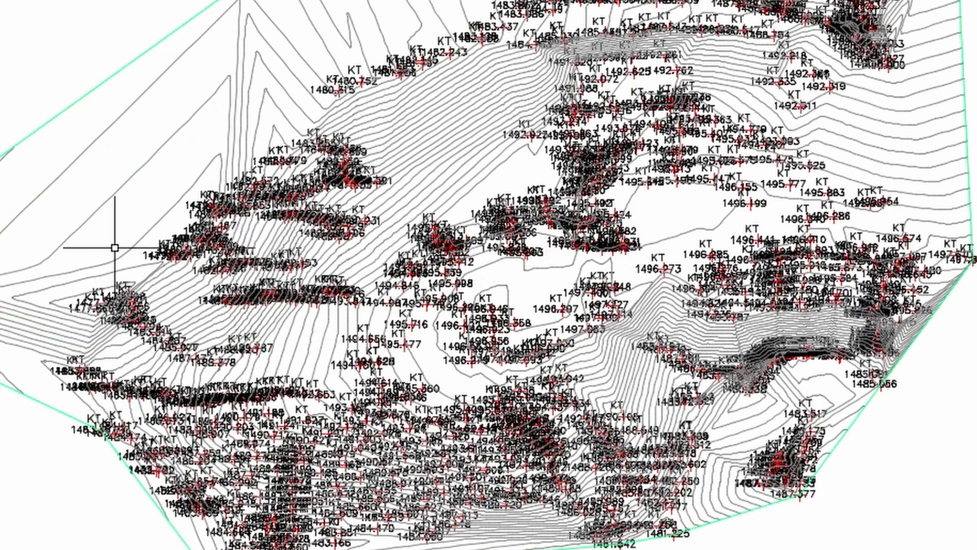
scroll(115, 184, up, 3)
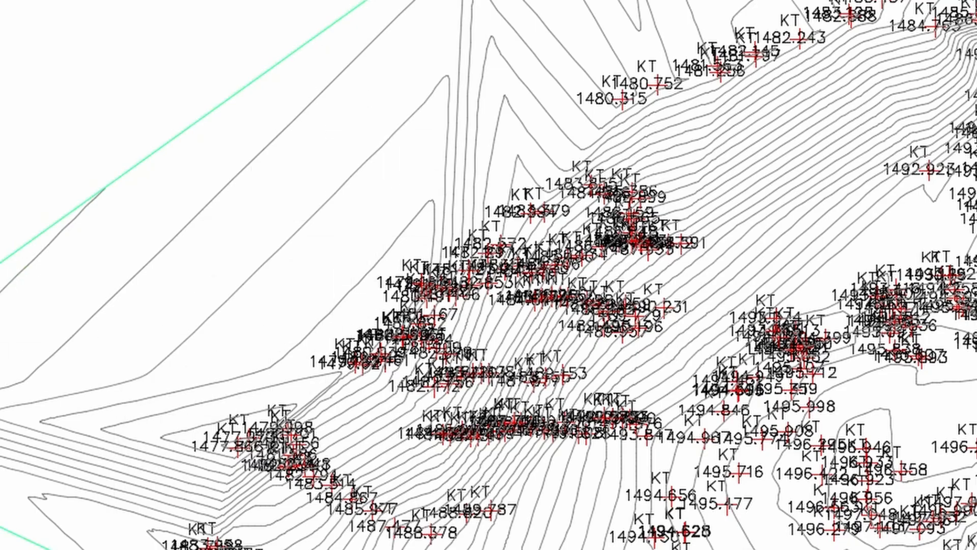
scroll(244, 220, down, 1)
scroll(81, 284, up, 1)
scroll(187, 268, down, 1)
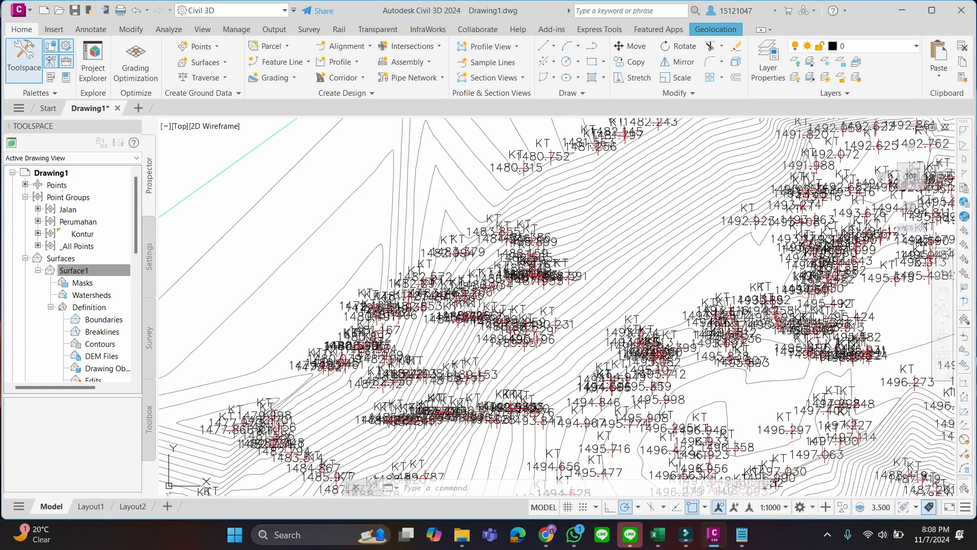
scroll(494, 243, up, 3)
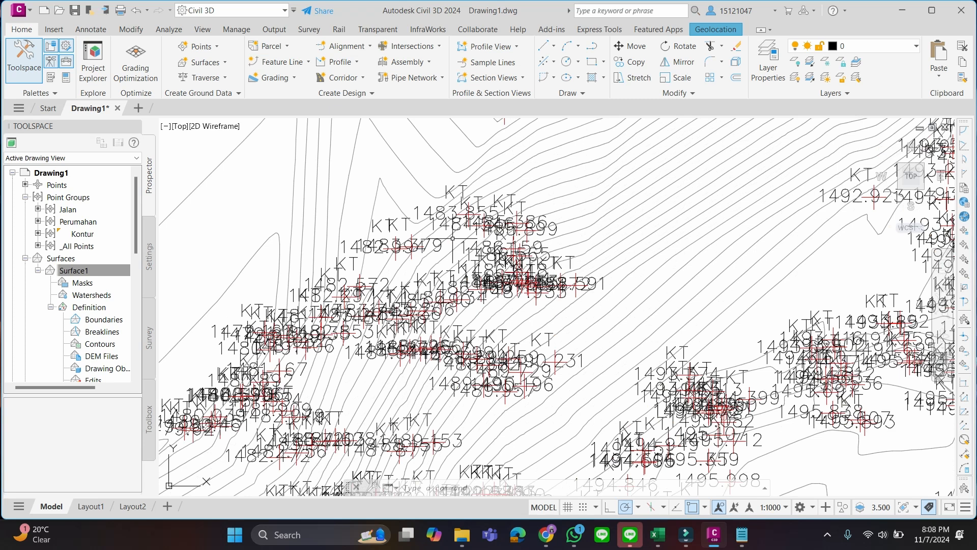
scroll(490, 246, up, 4)
scroll(490, 245, up, 2)
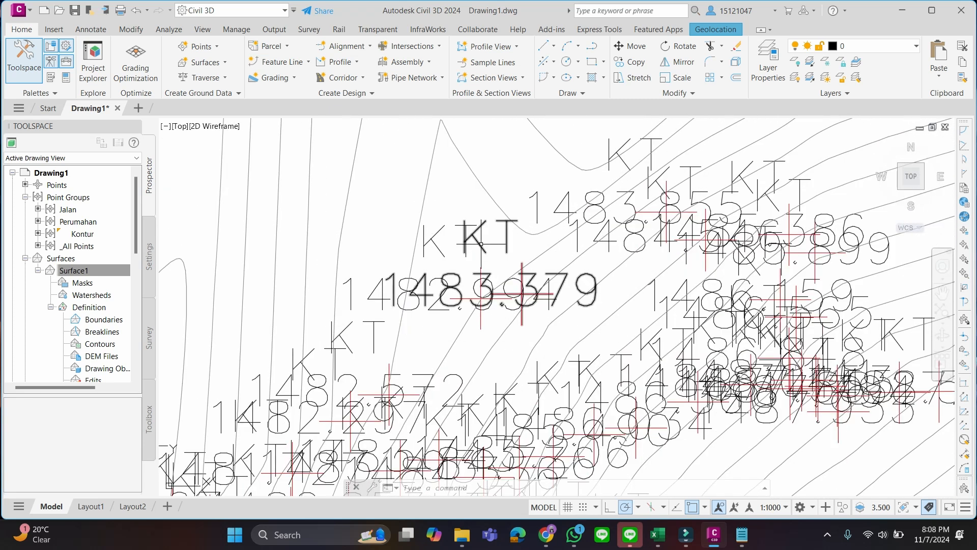
click(491, 237)
click(484, 246)
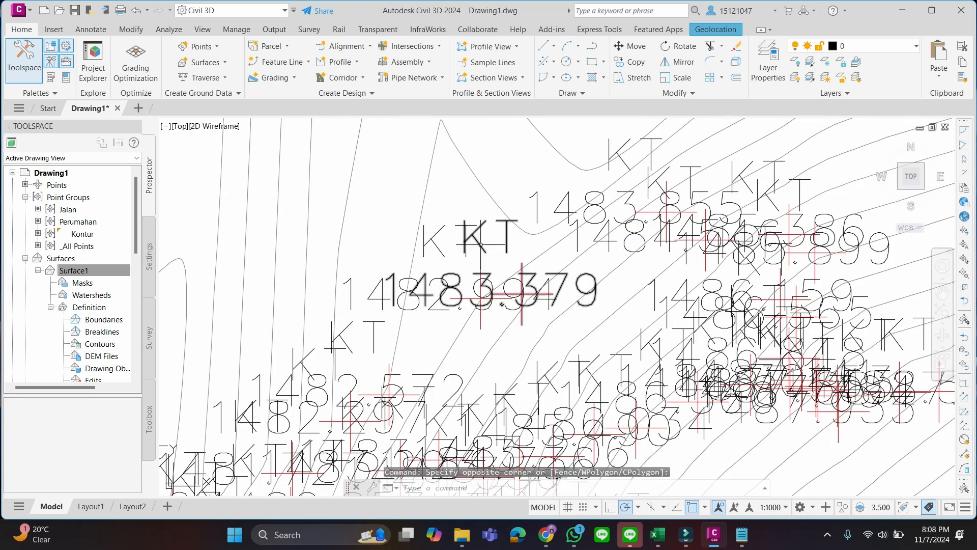
key(Escape)
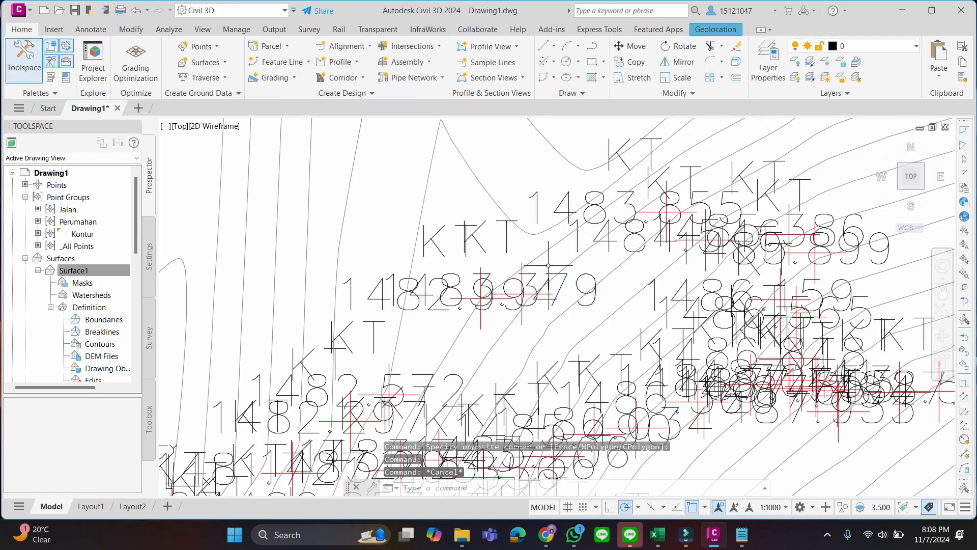
scroll(554, 263, down, 5)
scroll(510, 263, down, 1)
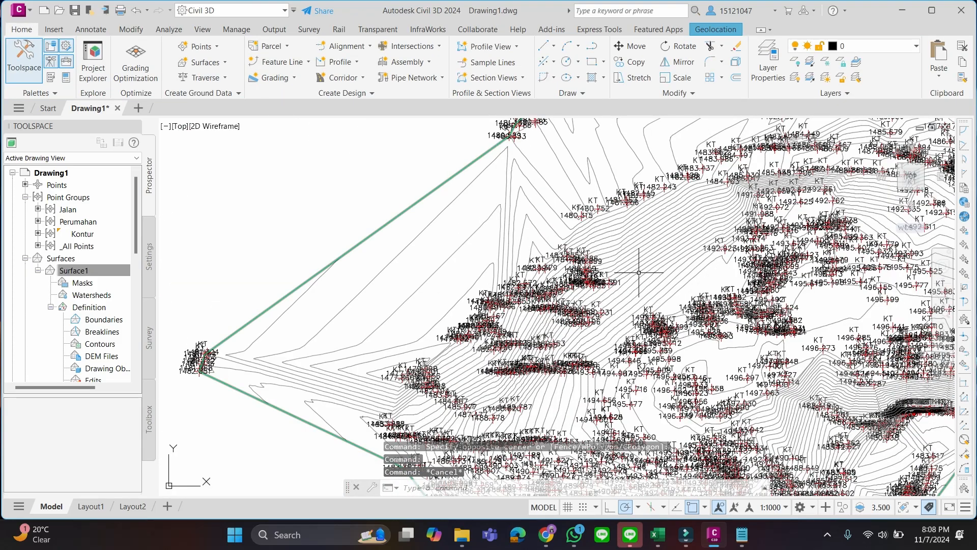
middle_drag(633, 251, 581, 294)
scroll(581, 293, up, 3)
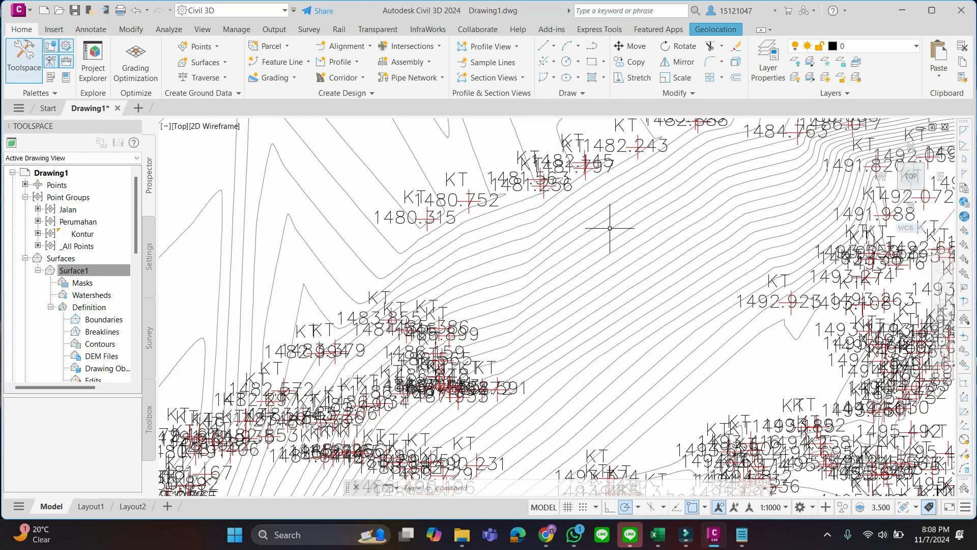
Check the contour-editing task list in the Canva presentation and return to the full surface in Civil 3D
key(alt+Tab)
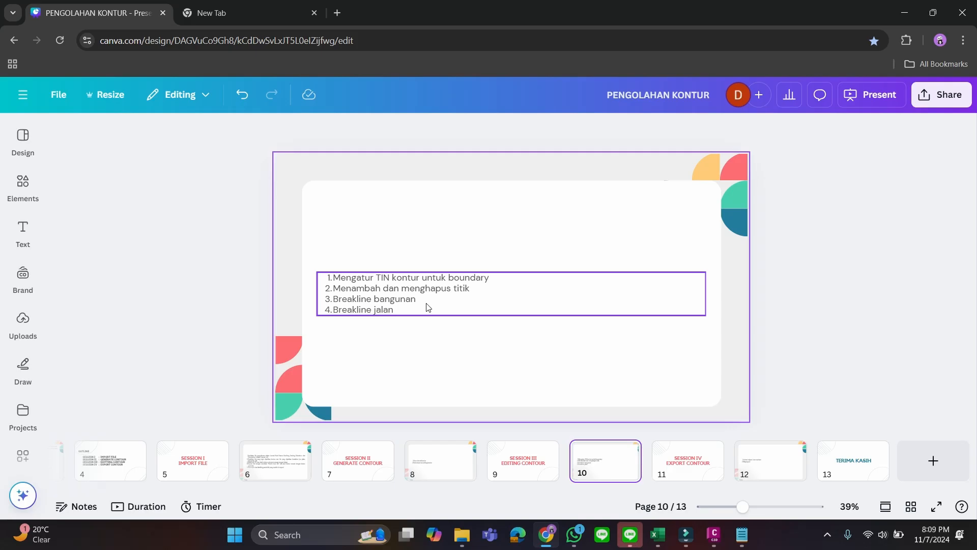
click(899, 16)
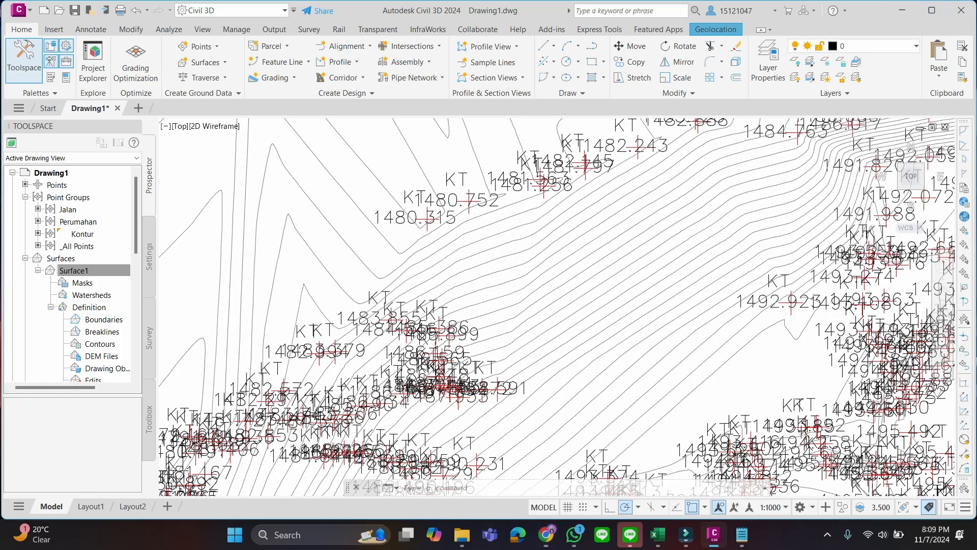
scroll(545, 261, down, 6)
scroll(568, 277, up, 3)
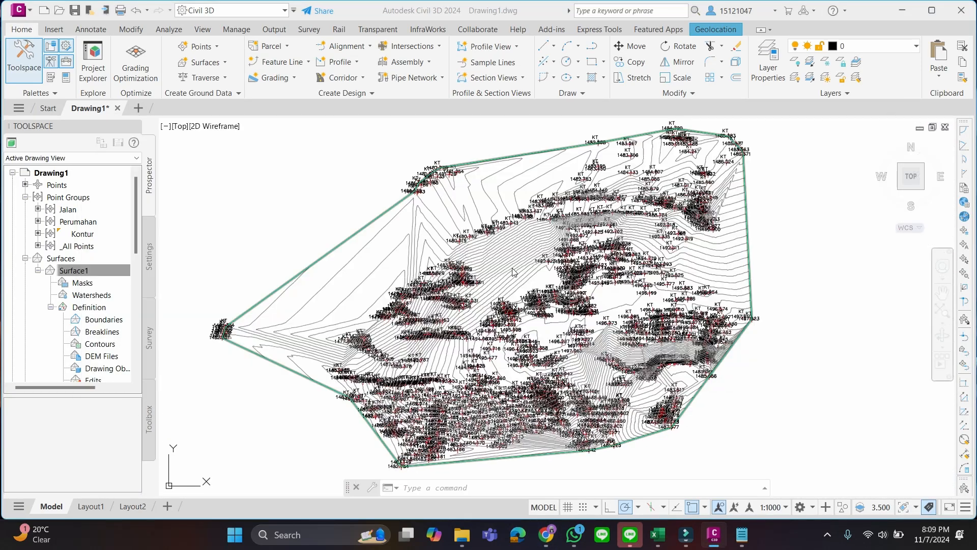
key(alt+Tab)
key(alt+Tab)
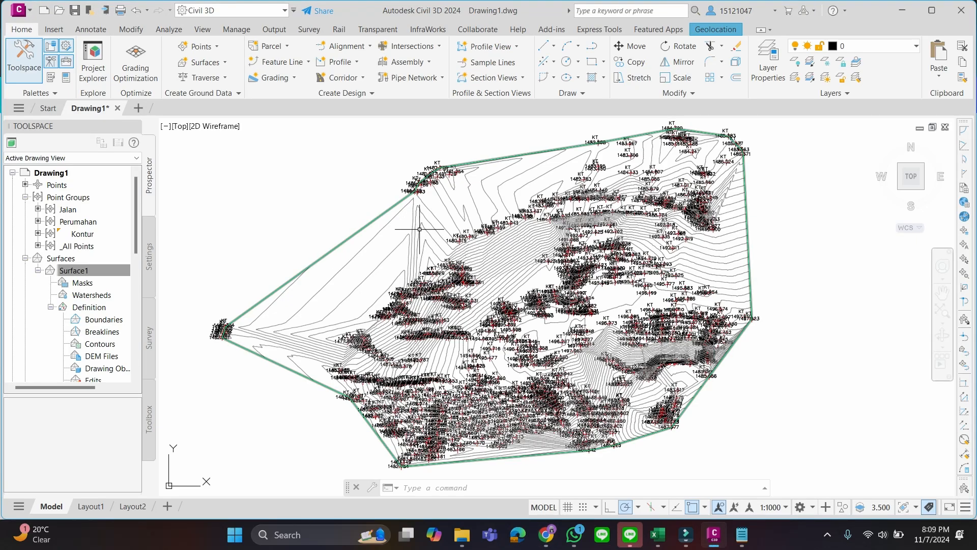
click(420, 229)
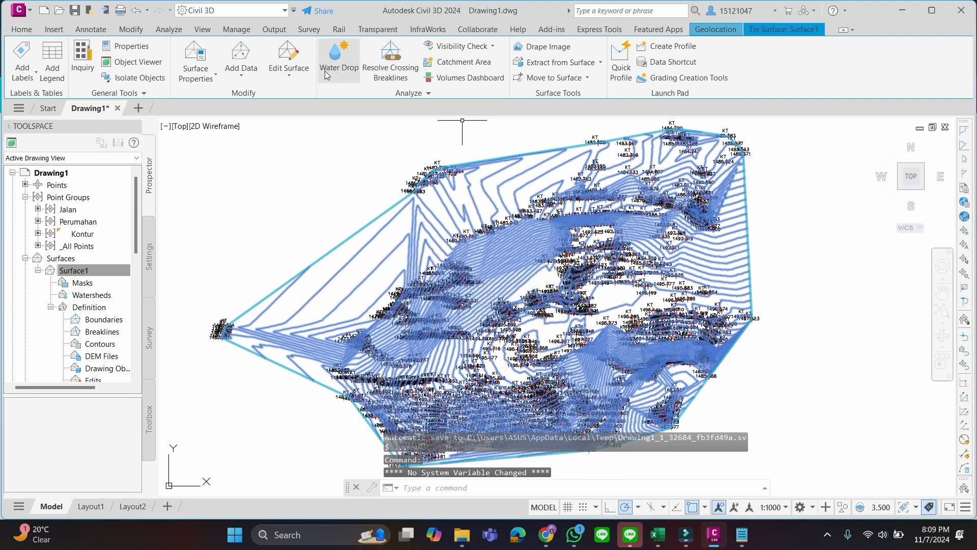
click(283, 75)
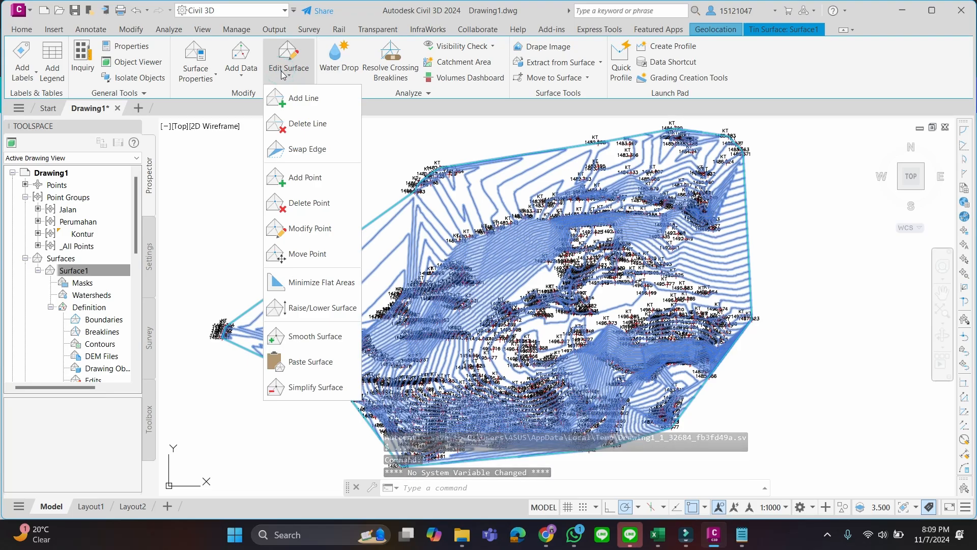
key(Escape)
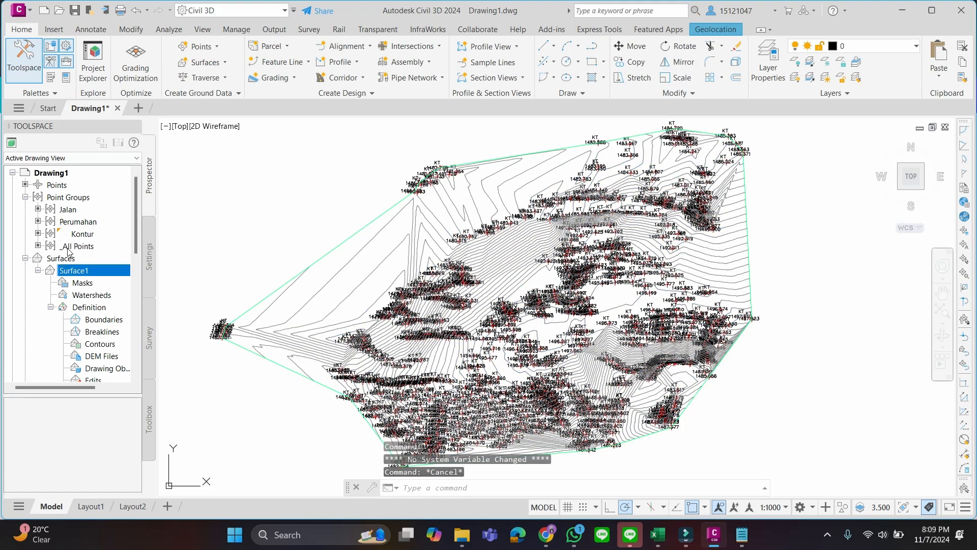
Make the Triangles component visible in the surface style of Surface1 and accept the change
right_click(77, 270)
click(98, 287)
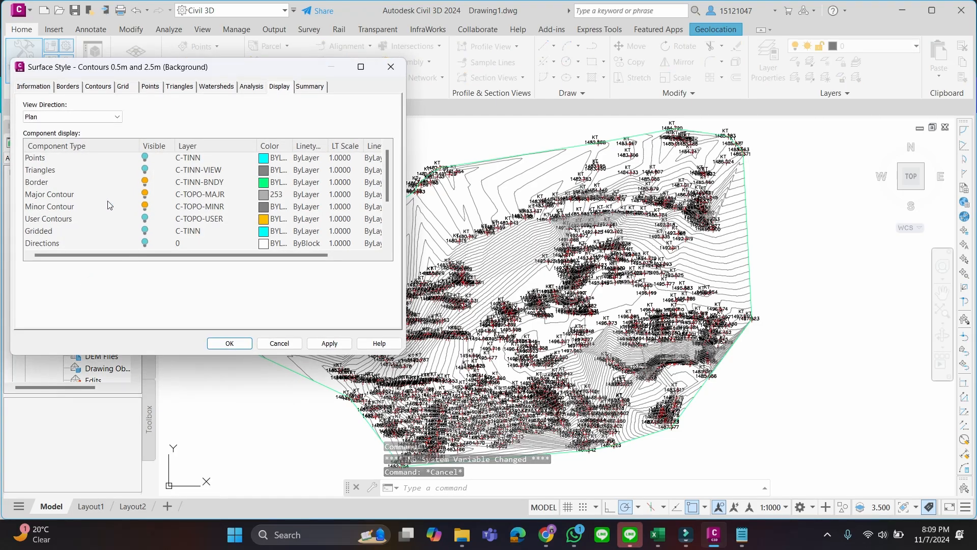
click(146, 170)
click(230, 343)
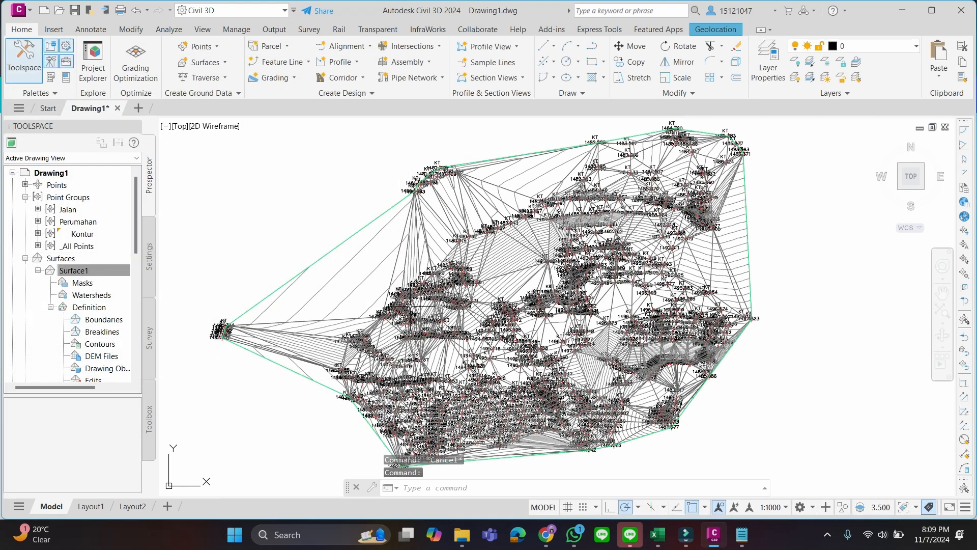
Hide the Major Contour and Minor Contour components in the surface style of Surface1 and accept the change
right_click(99, 270)
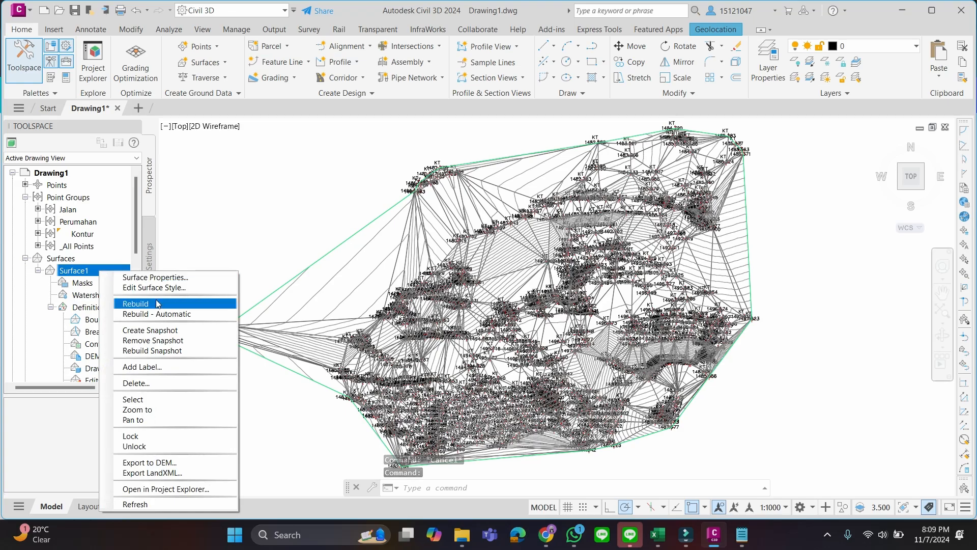
click(155, 288)
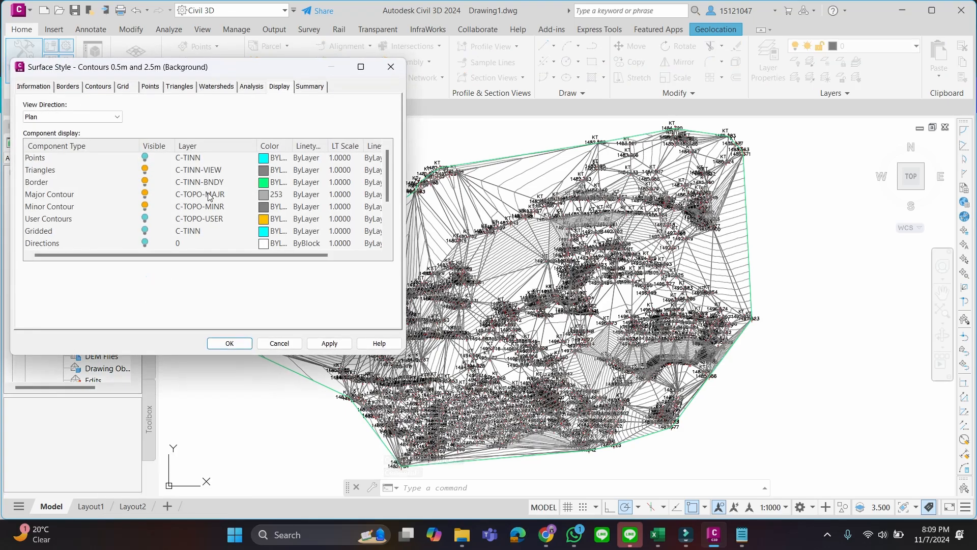
click(145, 194)
click(145, 206)
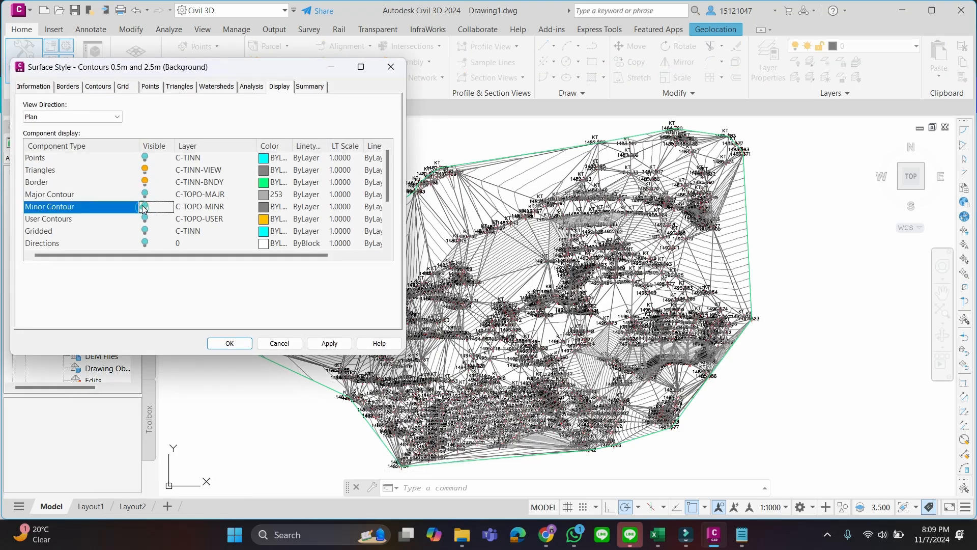
click(224, 343)
Examine the long TIN triangles spanning the empty area inside the north-western border of Surface1
scroll(406, 270, up, 4)
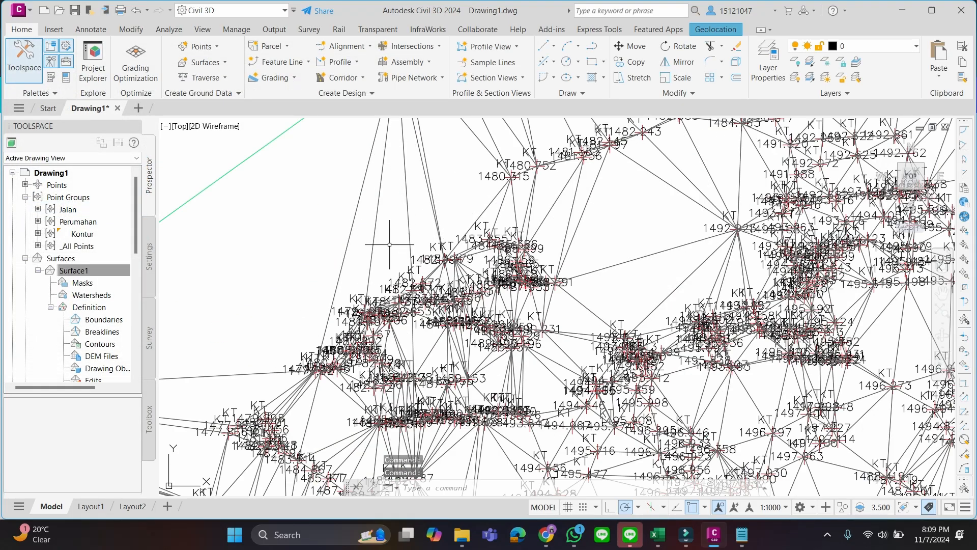
middle_drag(397, 244, 486, 225)
scroll(493, 230, down, 4)
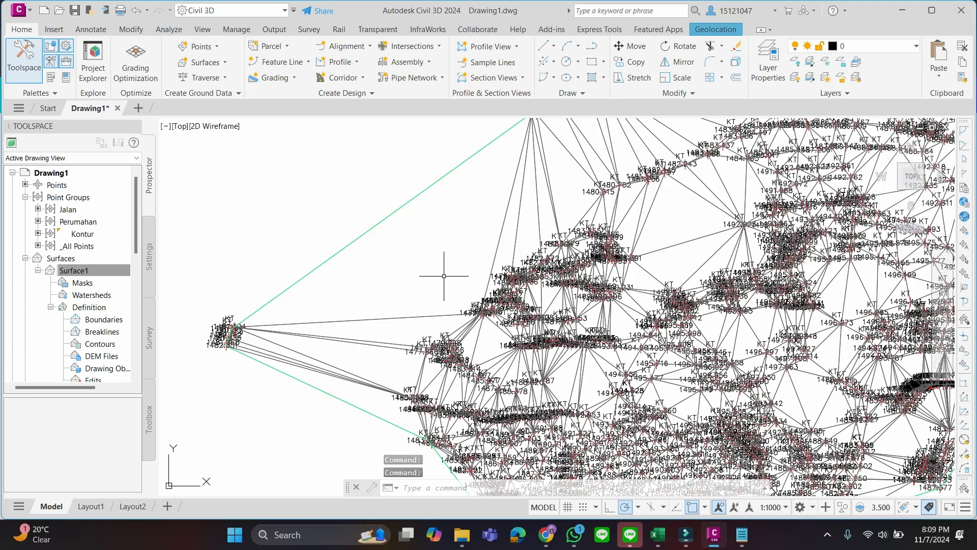
middle_drag(447, 273, 460, 315)
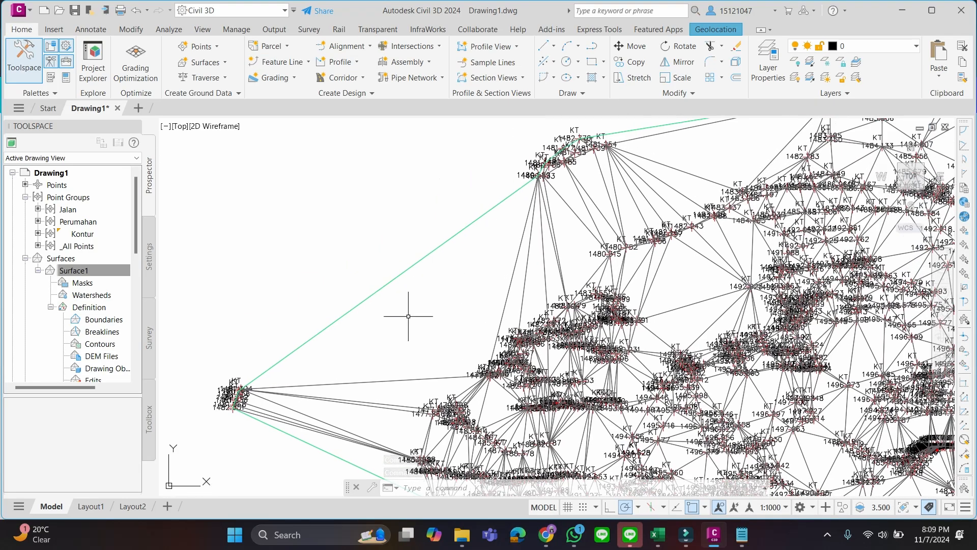
scroll(412, 286, up, 6)
scroll(412, 286, down, 5)
middle_drag(441, 270, 411, 282)
scroll(414, 285, down, 2)
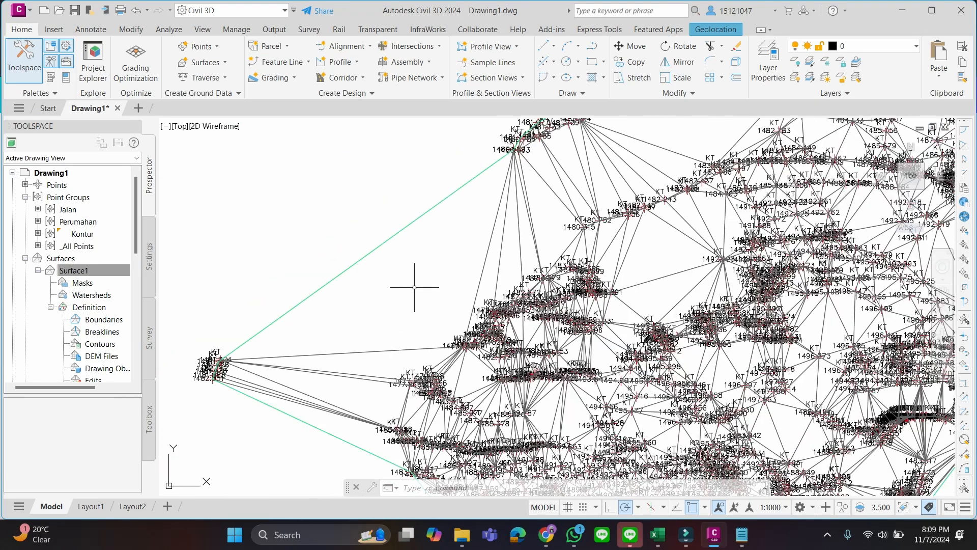
Delete the long outer triangle edge between the north-western point cluster and the western slope points using Delete Line
click(527, 212)
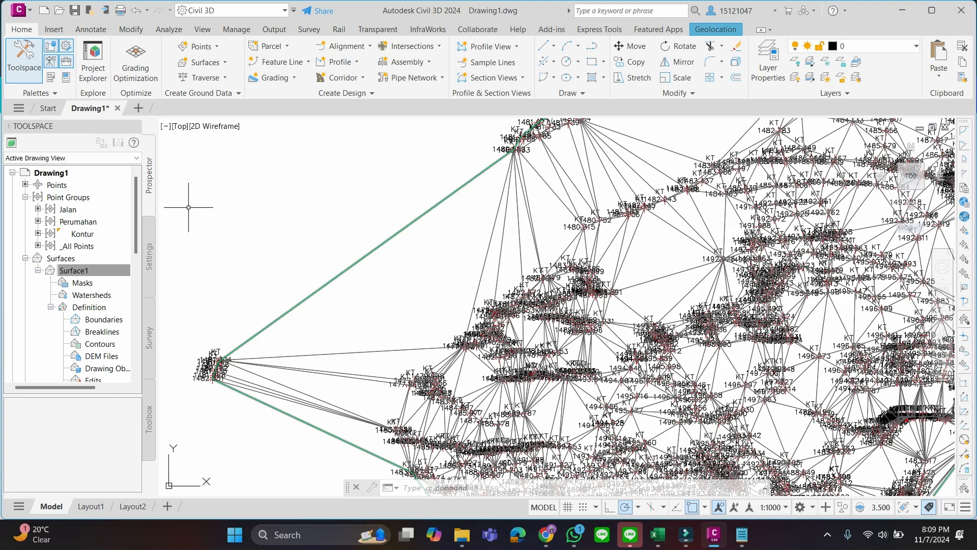
click(531, 223)
click(289, 64)
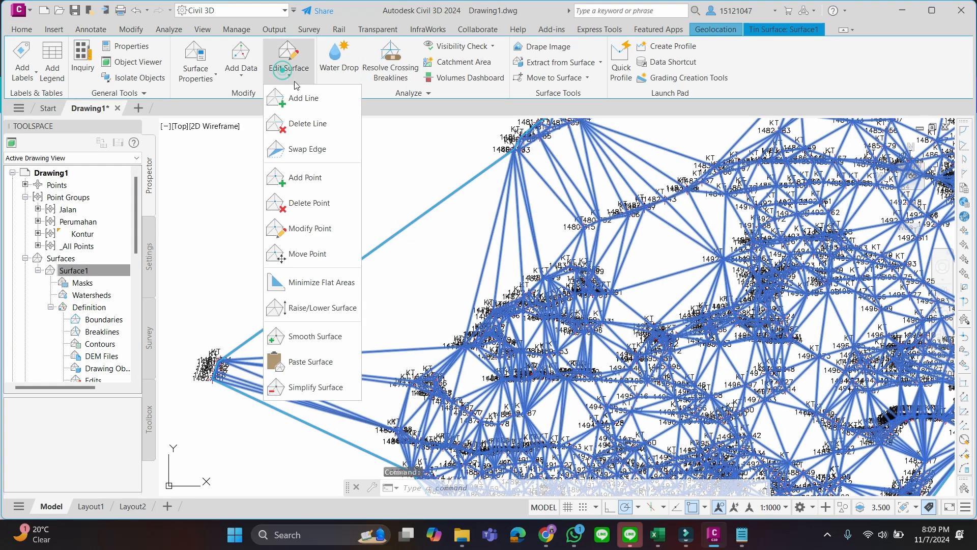
click(326, 124)
scroll(446, 298, up, 2)
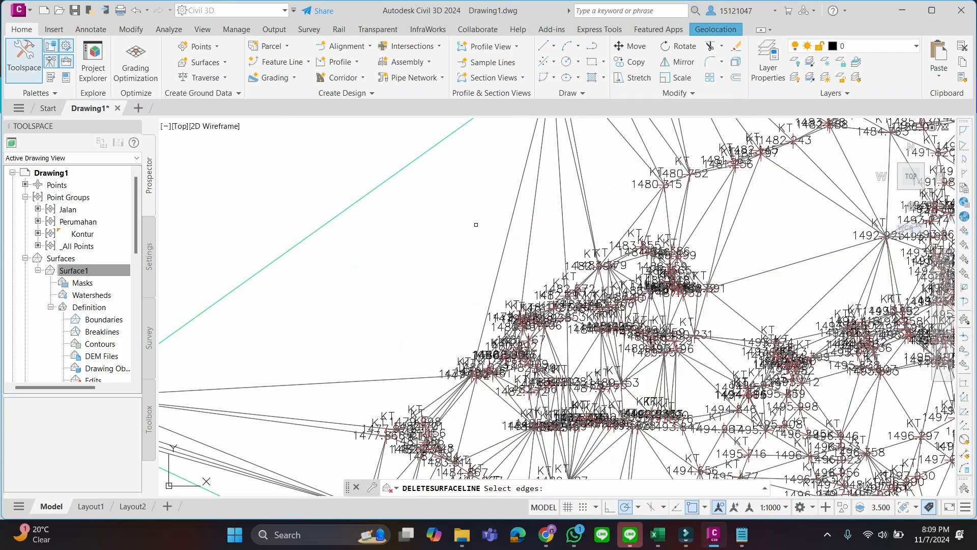
click(512, 218)
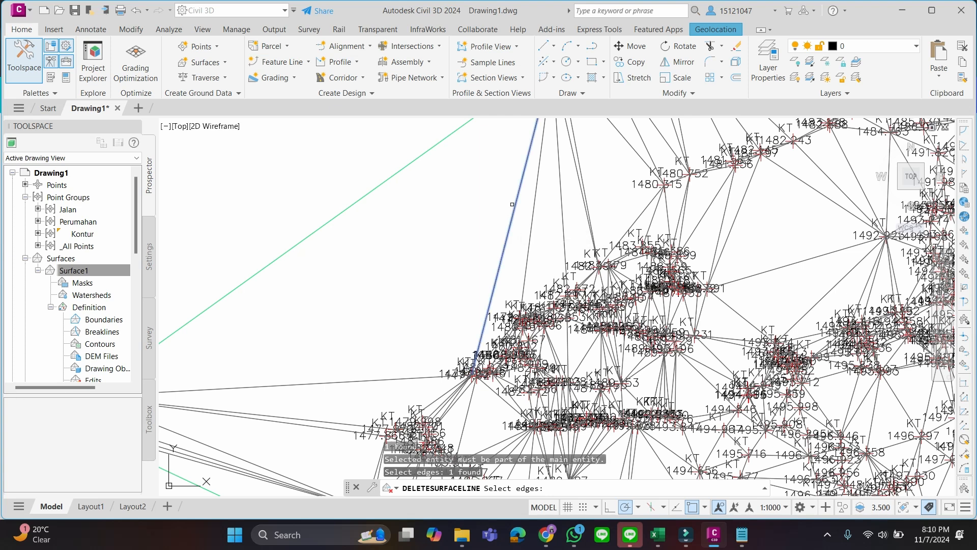
key(Return)
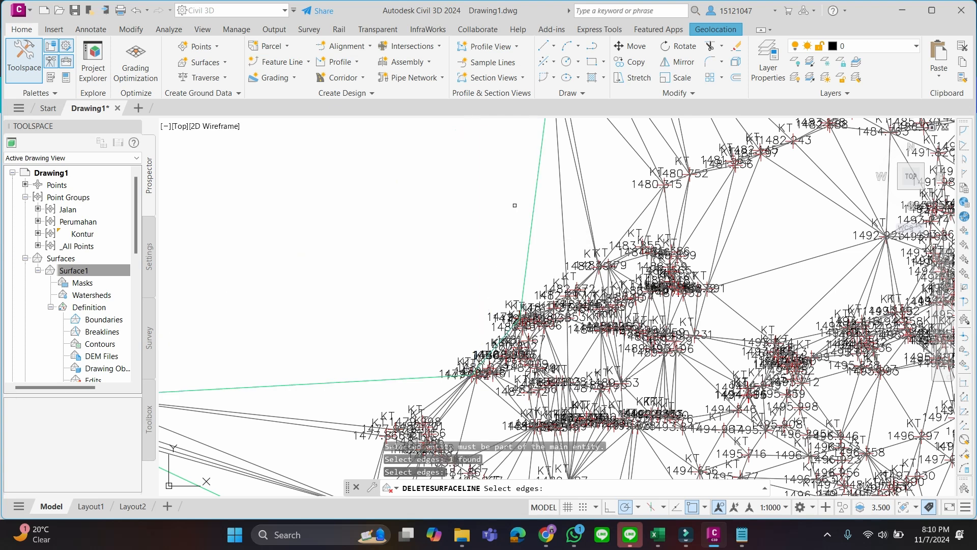
Delete the group of long triangle edges running south from the north-western point cluster with a crossing selection
mouse_move(440, 261)
middle_down()
mouse_move(489, 262)
mouse_move(548, 192)
mouse_move(556, 205)
mouse_move(513, 205)
mouse_move(343, 334)
middle_up()
middle_drag(478, 208, 447, 360)
scroll(466, 309, up, 2)
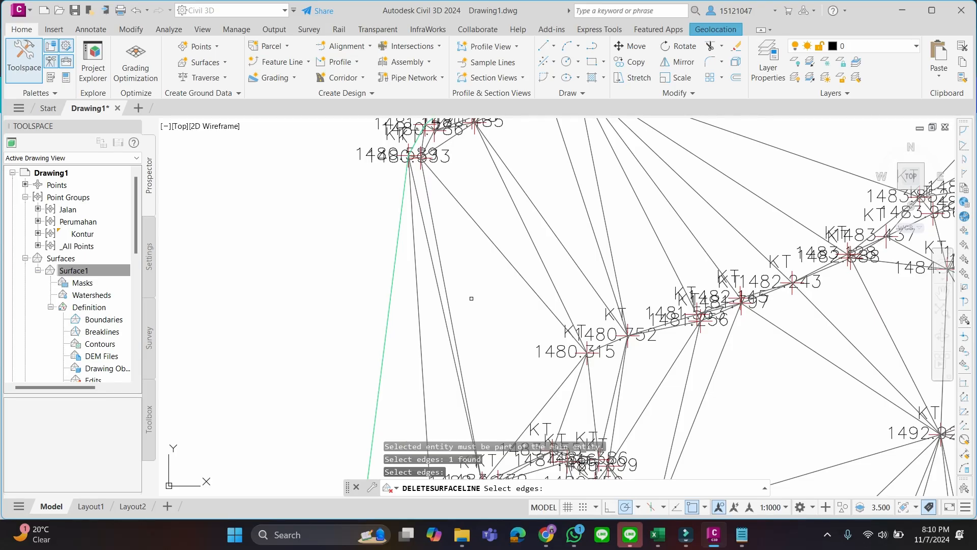
mouse_move(472, 299)
mouse_down()
mouse_move(454, 331)
mouse_move(394, 328)
mouse_up()
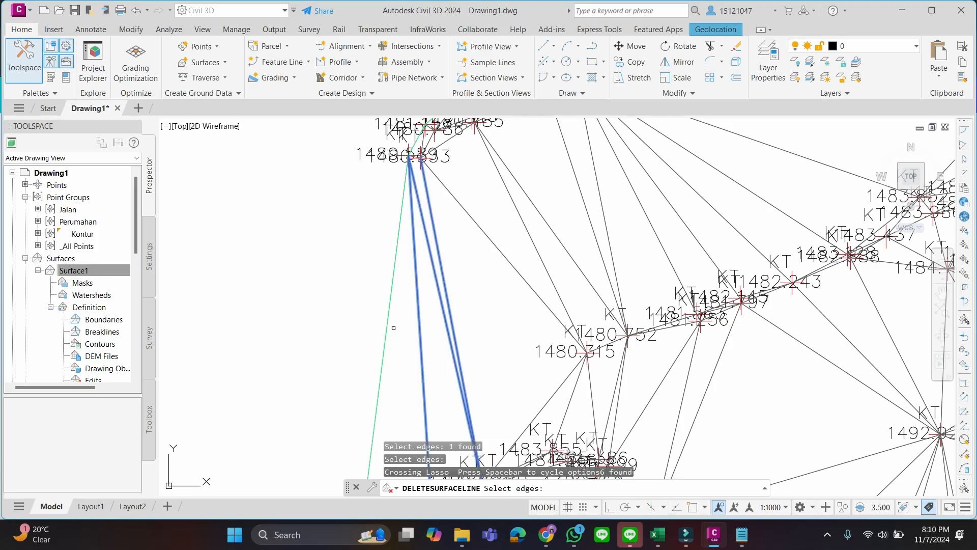
key(Return)
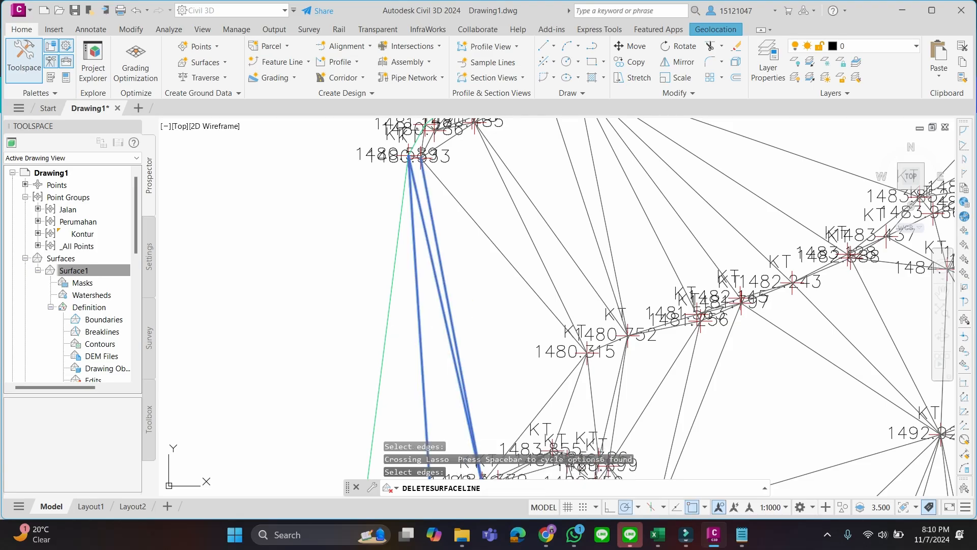
scroll(508, 283, down, 2)
scroll(494, 344, down, 5)
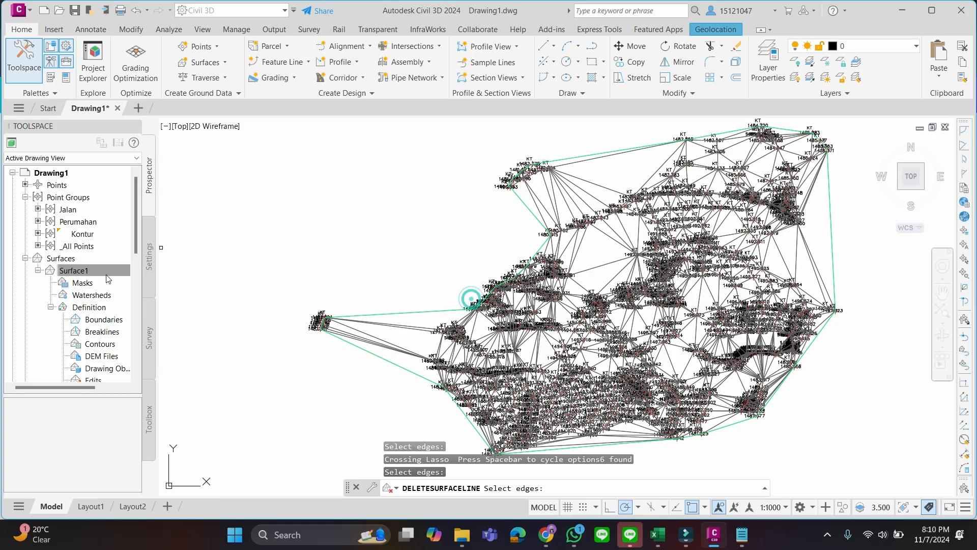
Show the Major Contour and Minor Contour components in the surface style of Surface1 and end the running Delete Line command
right_click(125, 271)
click(146, 292)
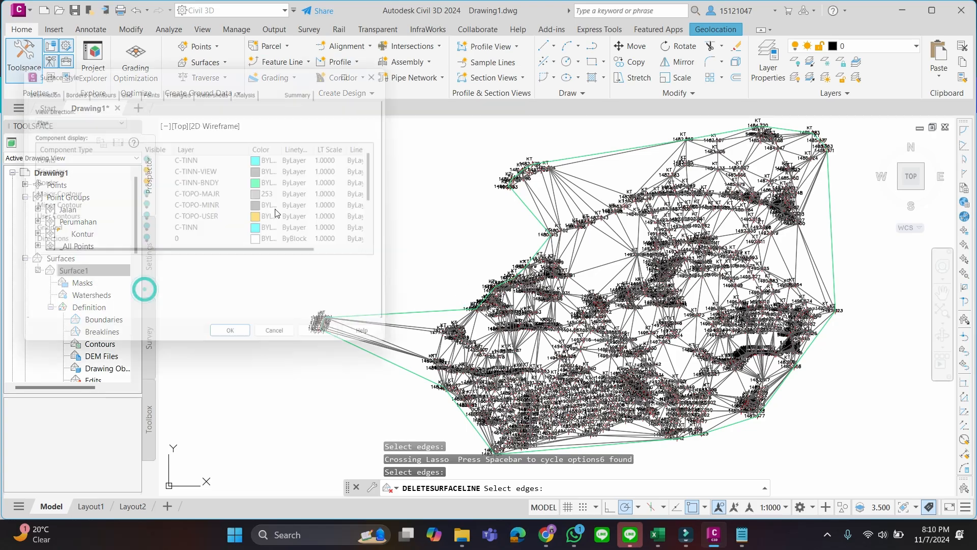
click(146, 194)
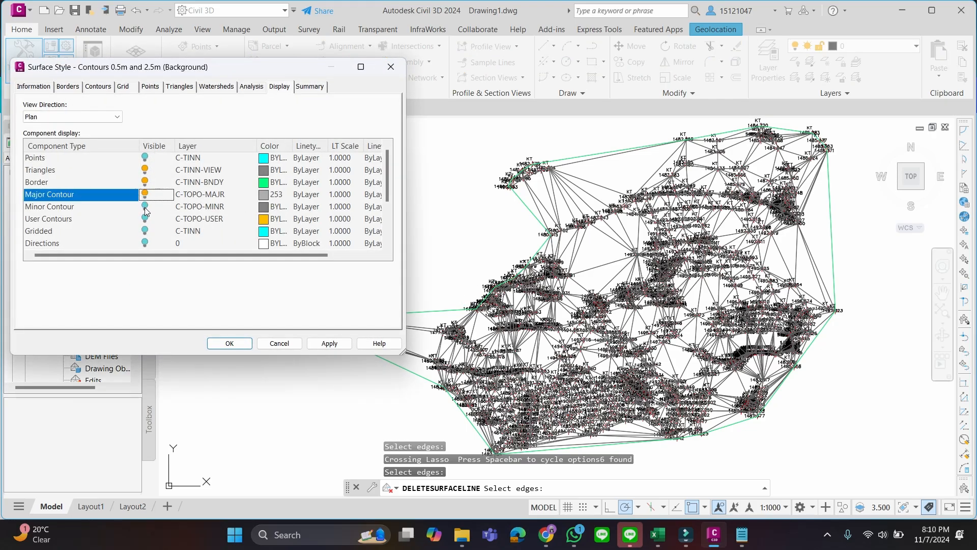
click(144, 206)
click(230, 343)
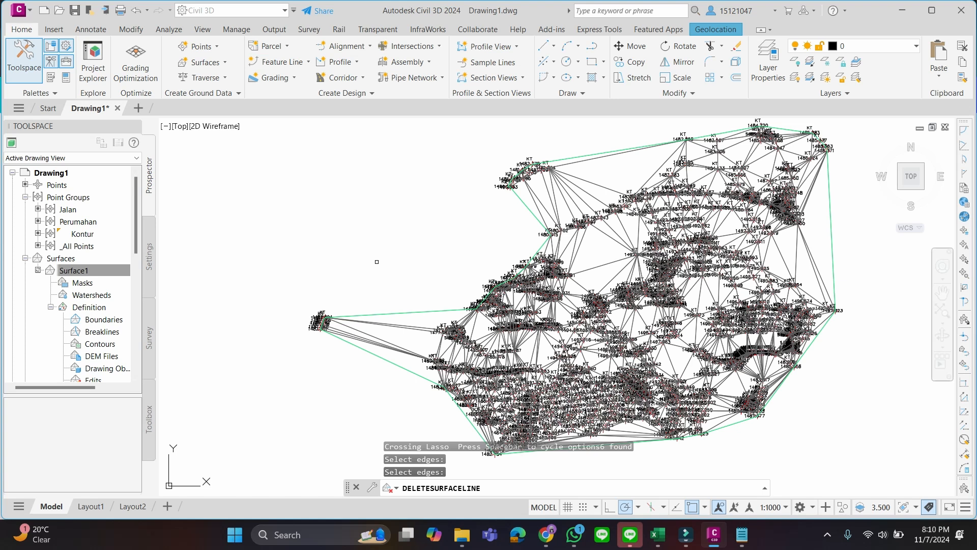
key(Escape)
key(Escape)
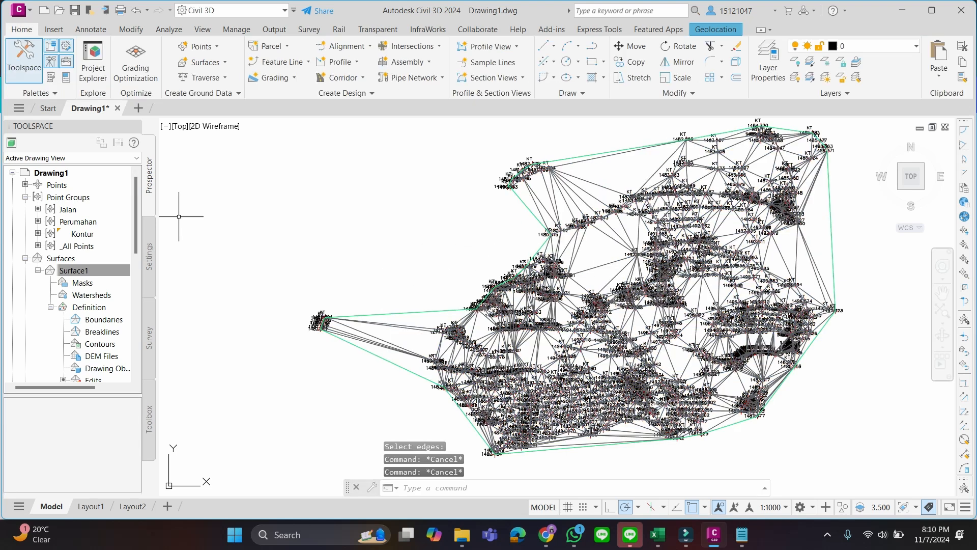
right_click(92, 270)
click(164, 283)
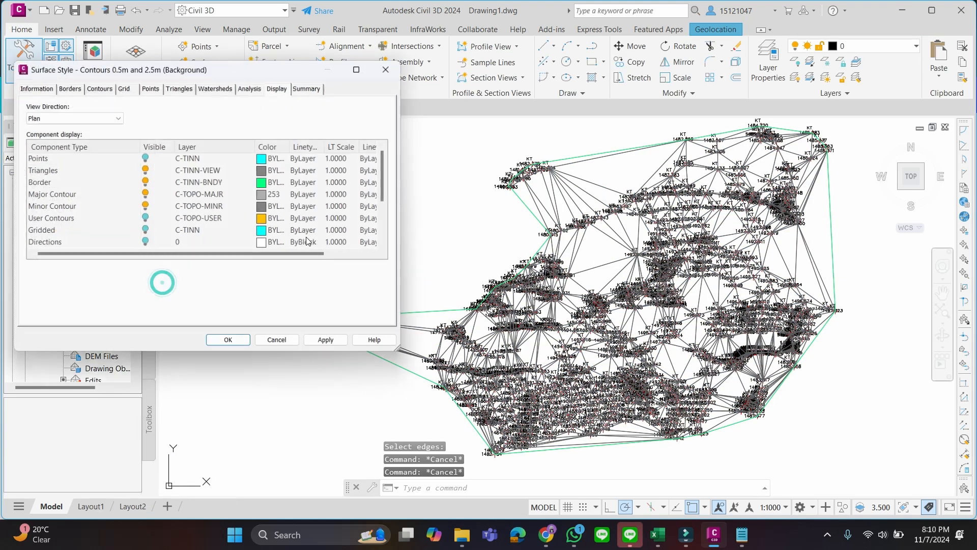
click(229, 343)
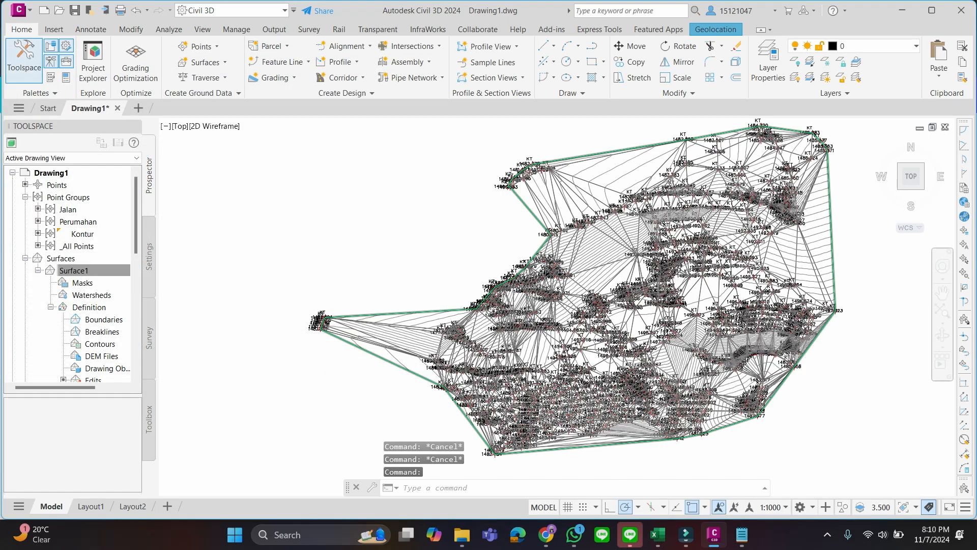
Examine how the contours follow the triangles along the western edge and the northern border of Surface1
scroll(603, 261, up, 4)
mouse_move(562, 212)
middle_down()
mouse_move(570, 249)
mouse_move(643, 184)
middle_up()
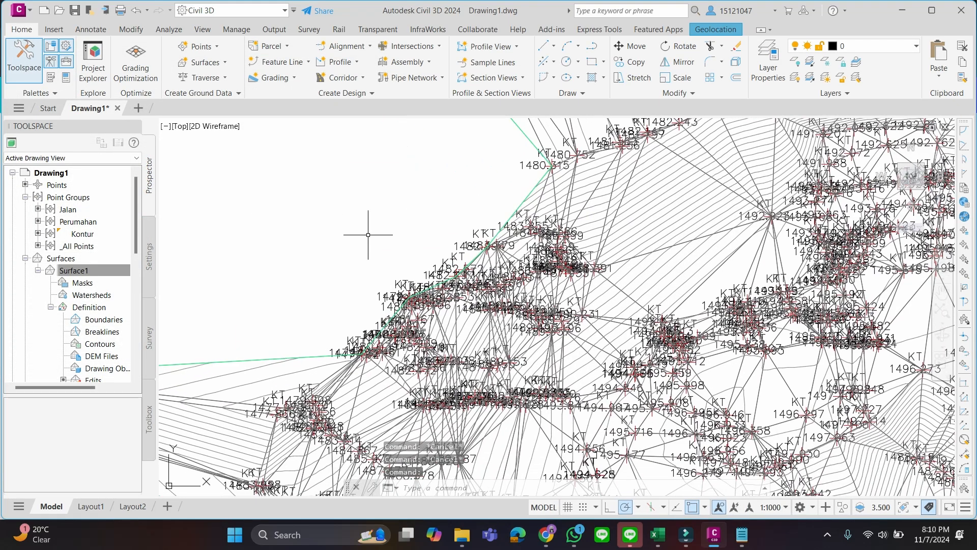
scroll(368, 234, down, 4)
scroll(356, 222, up, 3)
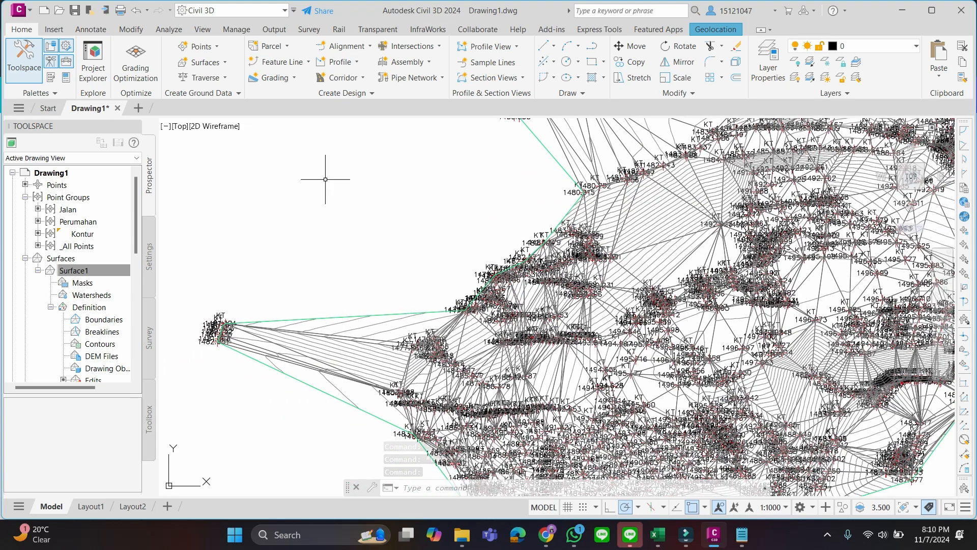
scroll(411, 300, up, 3)
scroll(495, 214, down, 3)
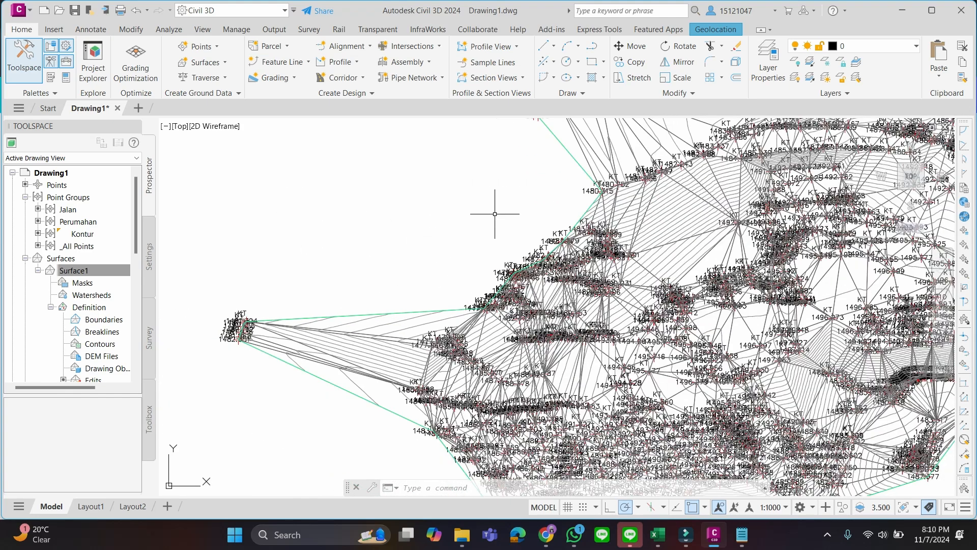
mouse_move(495, 214)
middle_down()
mouse_move(485, 217)
mouse_move(471, 265)
middle_up()
scroll(416, 312, up, 2)
middle_drag(414, 314, 469, 206)
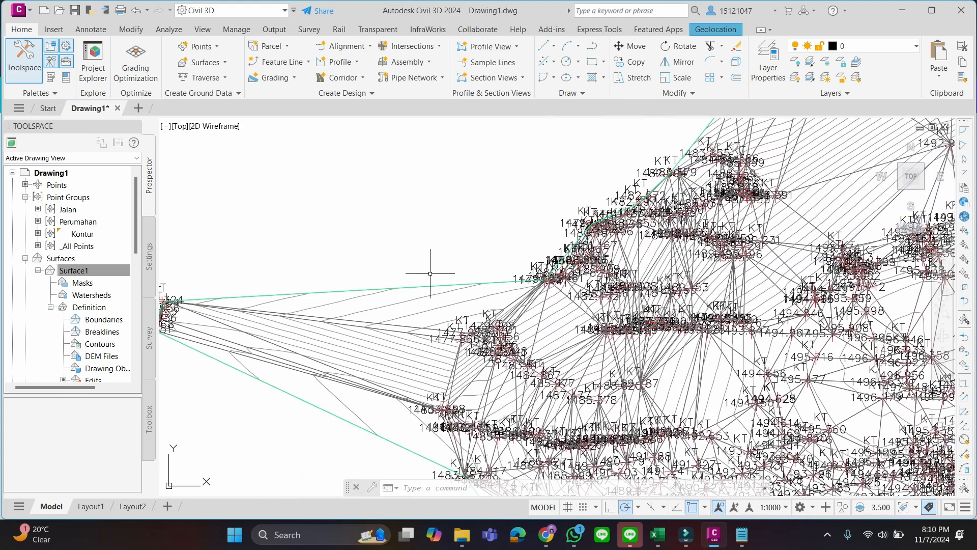
scroll(430, 273, up, 2)
scroll(445, 295, down, 6)
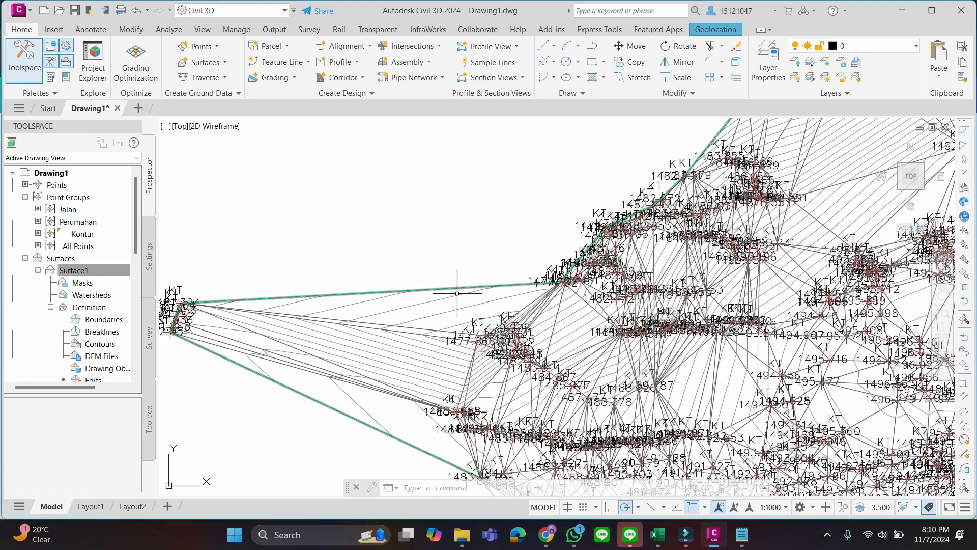
middle_drag(594, 281, 421, 335)
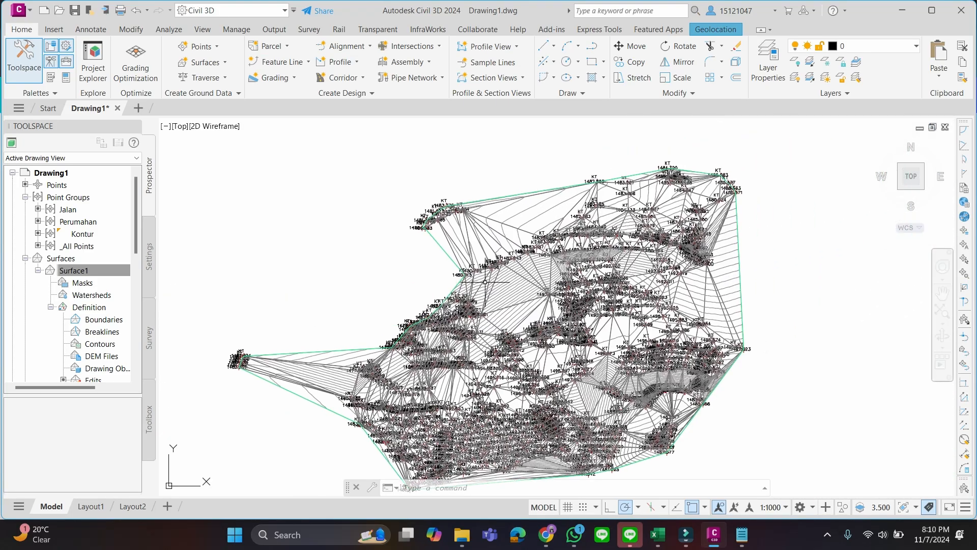
scroll(500, 274, up, 6)
middle_drag(544, 273, 484, 366)
middle_drag(496, 236, 426, 369)
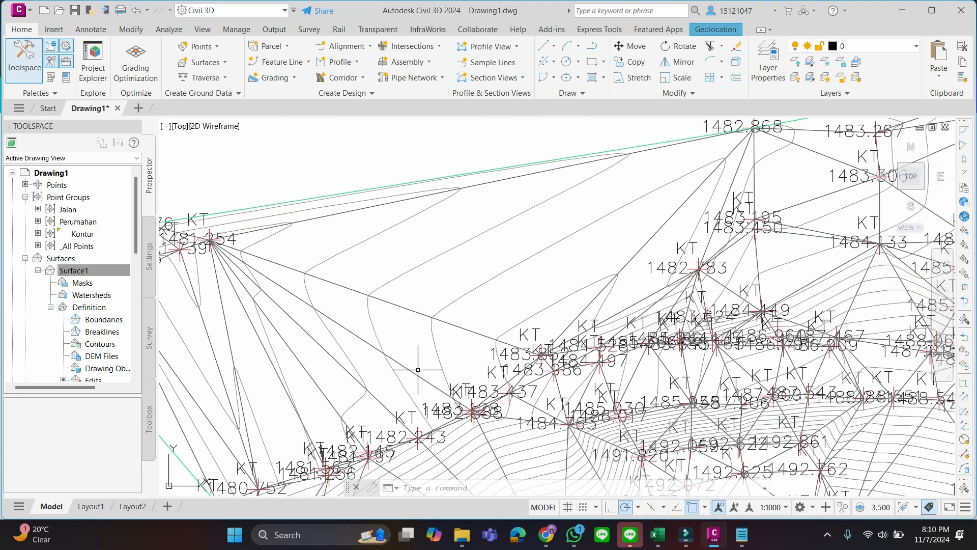
scroll(446, 318, down, 2)
Hide the Triangles component in the surface style of Surface1 and accept the change
click(76, 270)
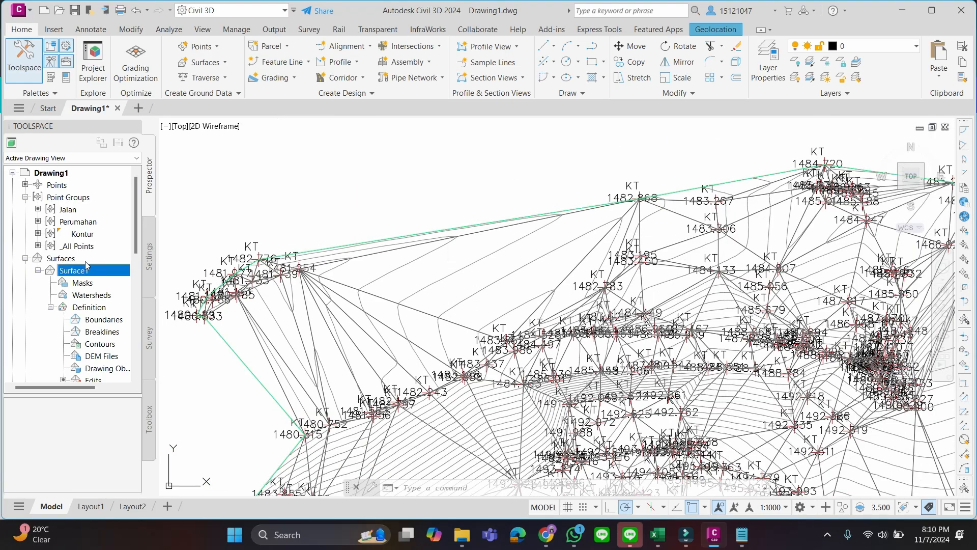
right_click(89, 270)
click(136, 286)
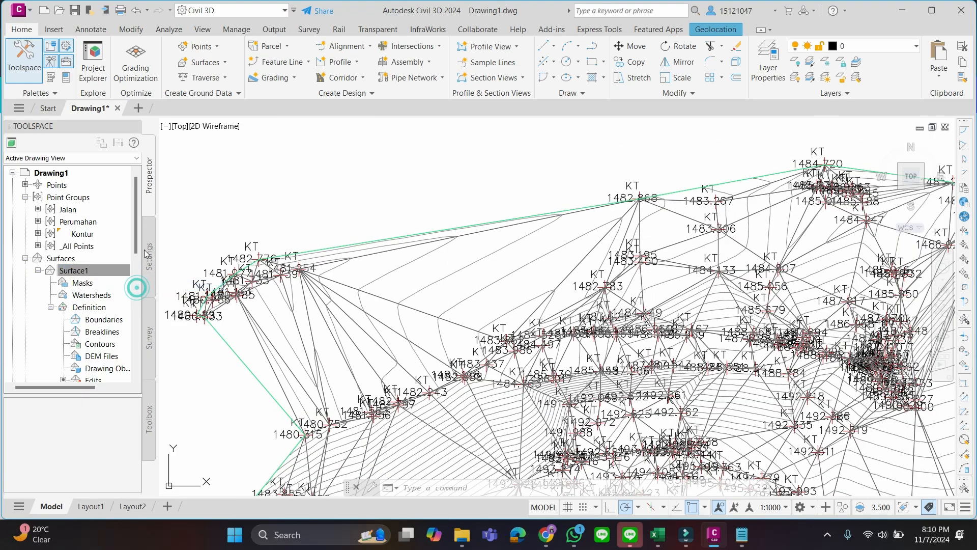
click(145, 170)
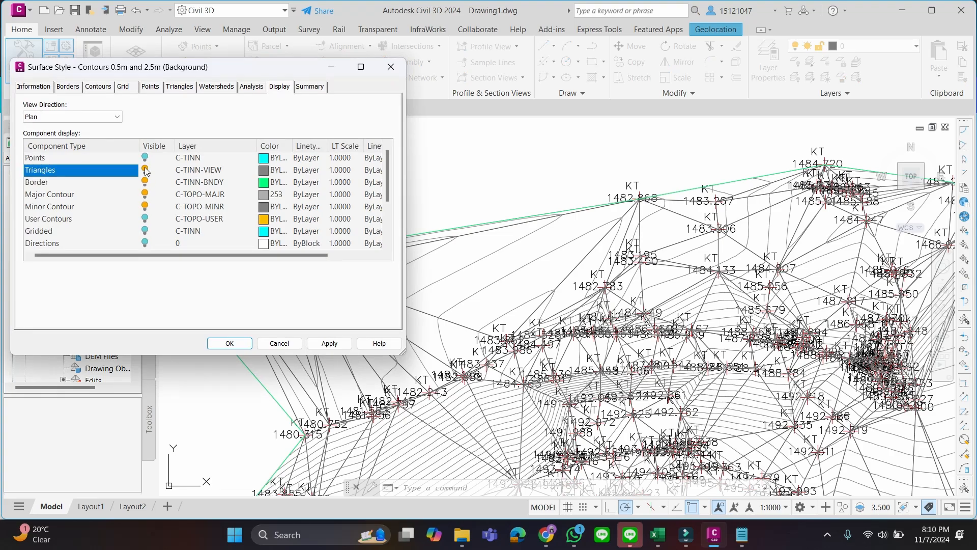
click(230, 343)
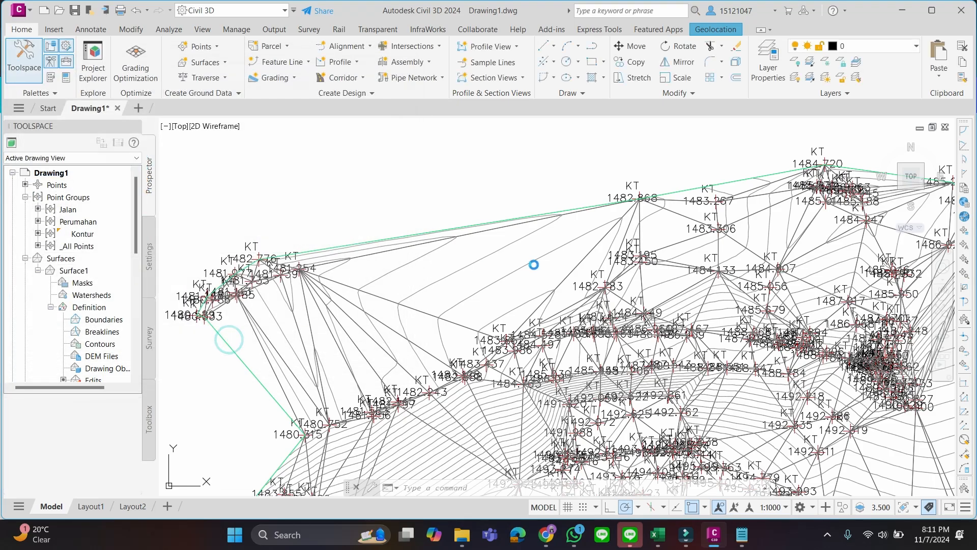
Check the editing topics on the Canva slide, return to Civil 3D and examine the contours on the north-western slope
scroll(516, 269, down, 4)
middle_drag(509, 283, 480, 242)
key(alt+Tab)
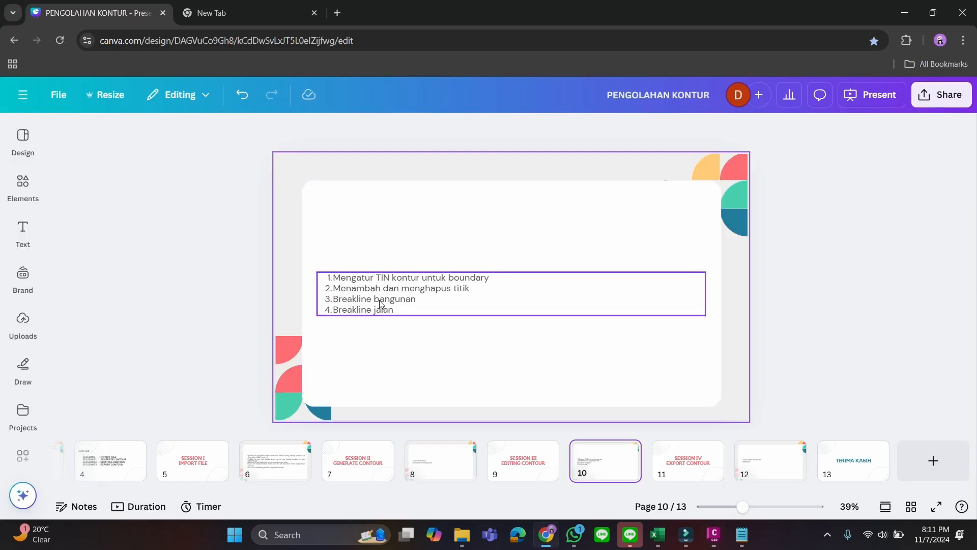
key(alt+Tab)
scroll(465, 288, up, 6)
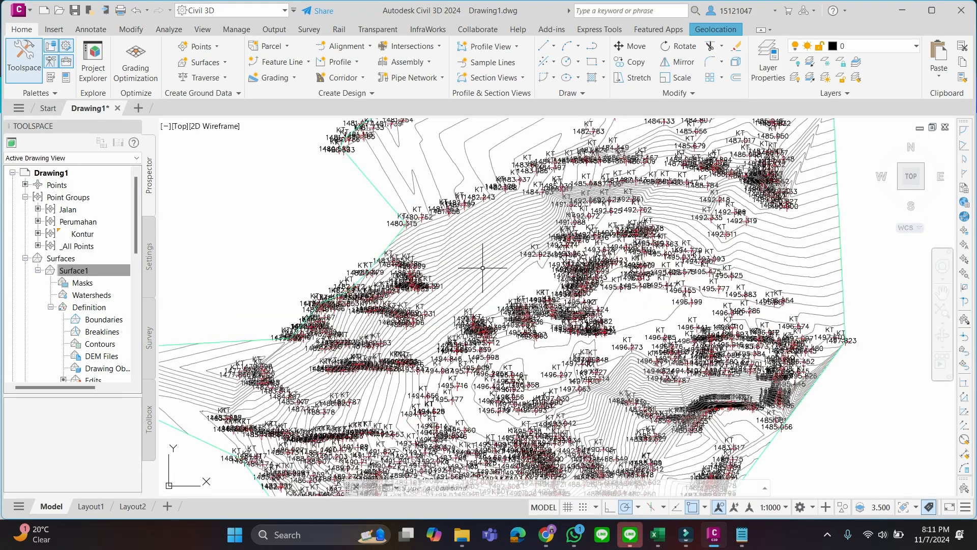
middle_drag(439, 235, 482, 292)
scroll(504, 258, up, 2)
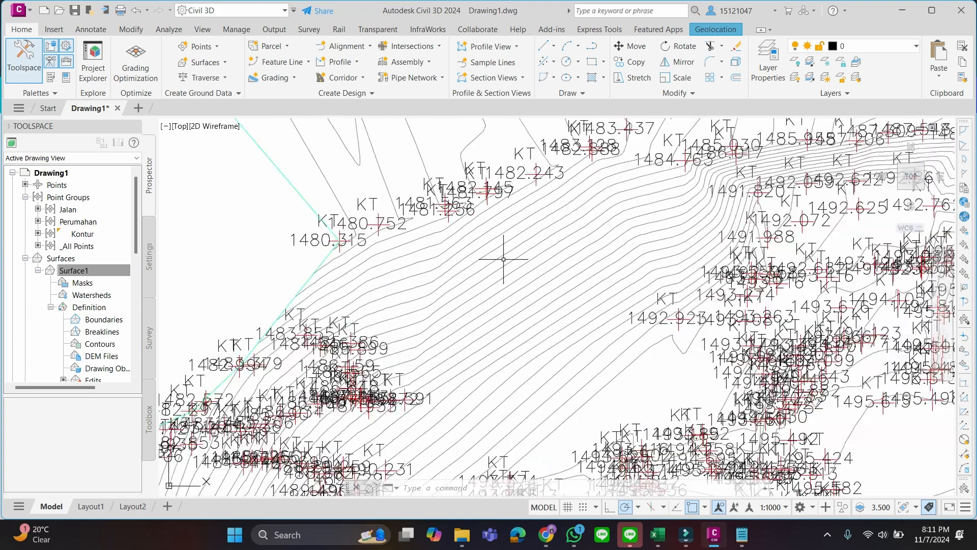
middle_drag(511, 234, 517, 272)
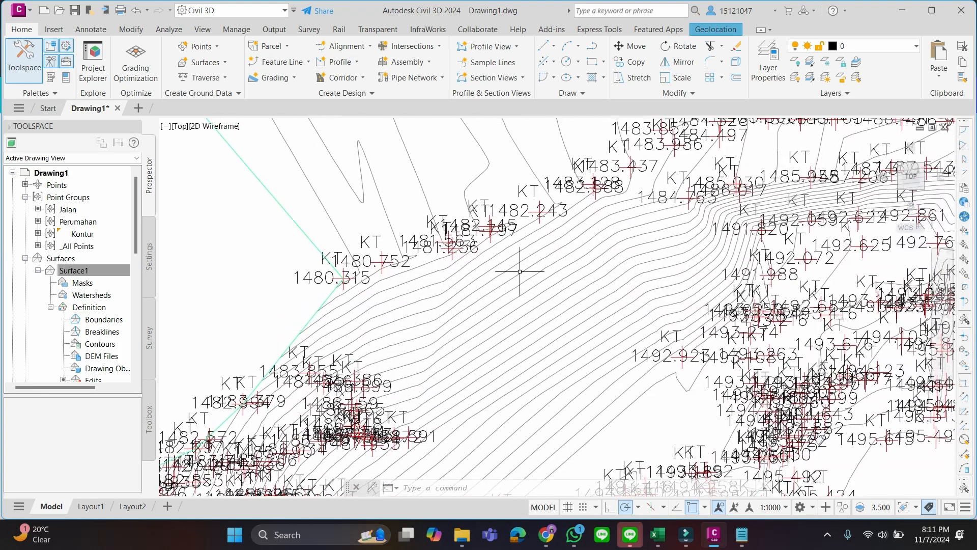
Show the Points component in the surface style of Surface1 and check the point markers among the contours
right_click(102, 273)
click(153, 284)
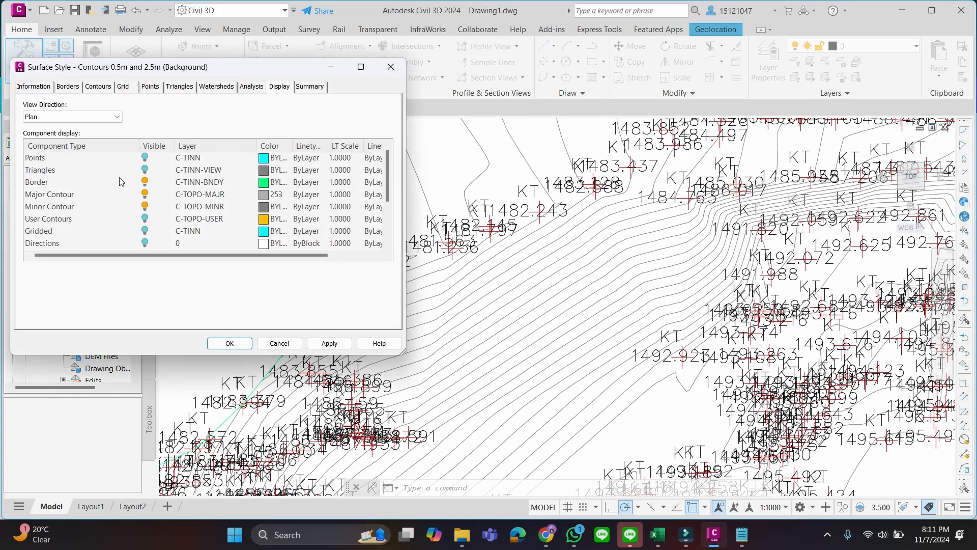
click(146, 161)
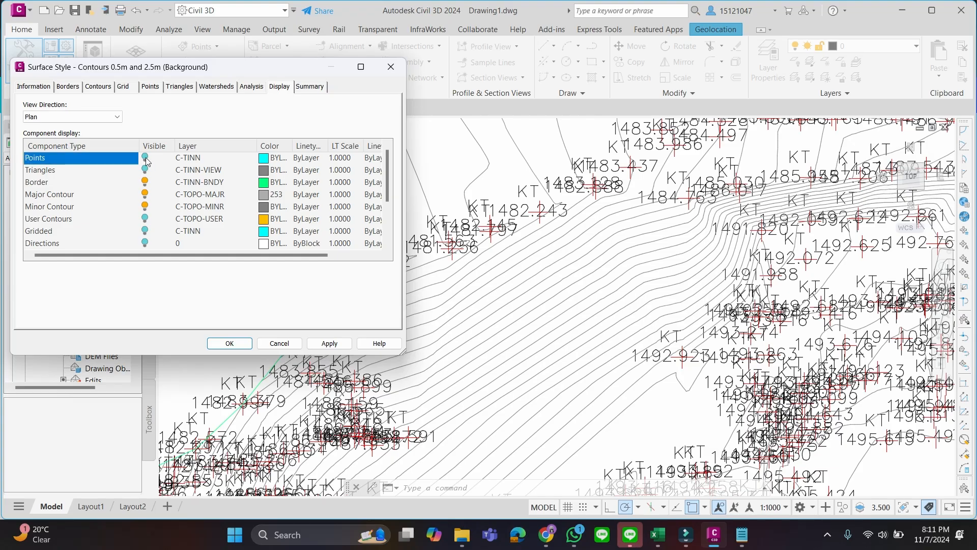
click(145, 158)
click(216, 342)
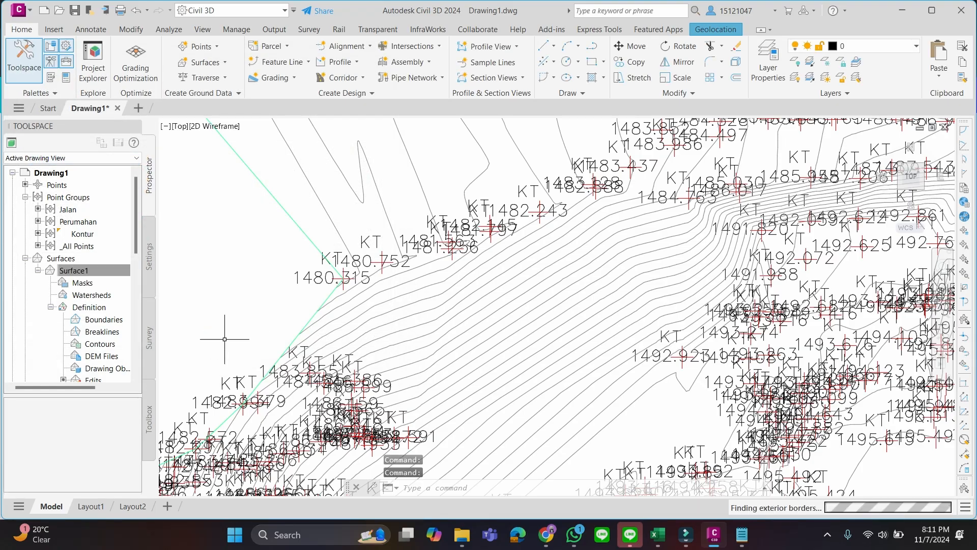
scroll(624, 310, down, 2)
scroll(621, 314, up, 2)
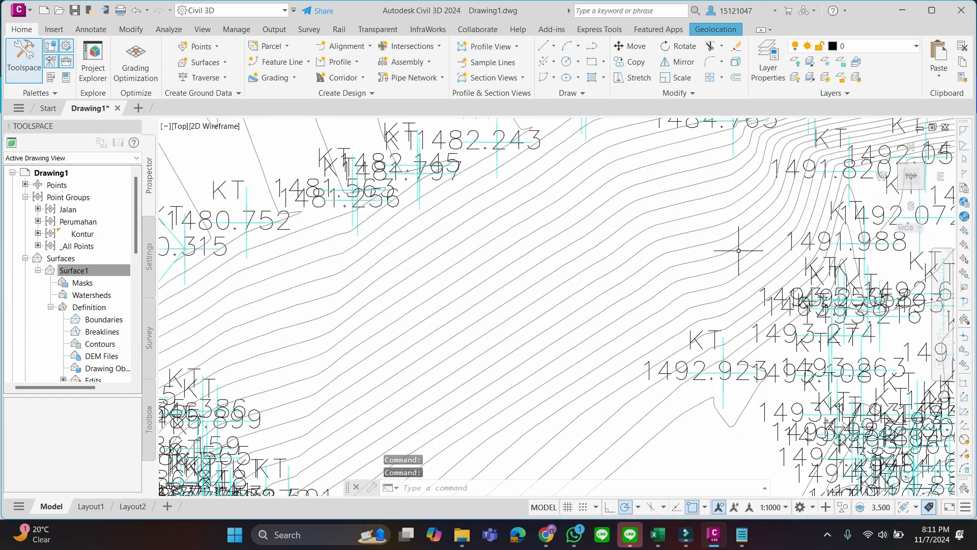
scroll(784, 323, down, 1)
scroll(707, 261, down, 1)
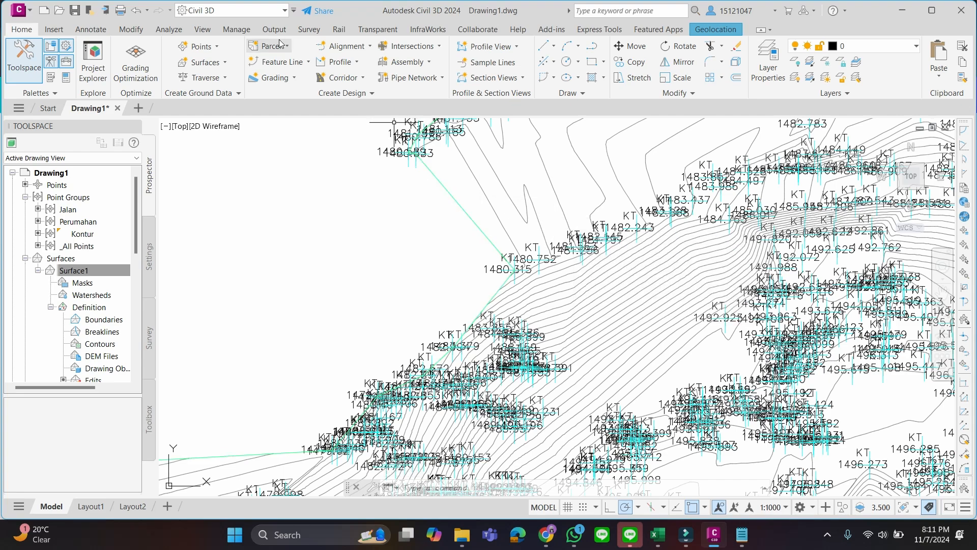
Delete the surface point whose label ends in 848, at the sharp contour spike west of point 1496.273, using Delete Point
click(564, 221)
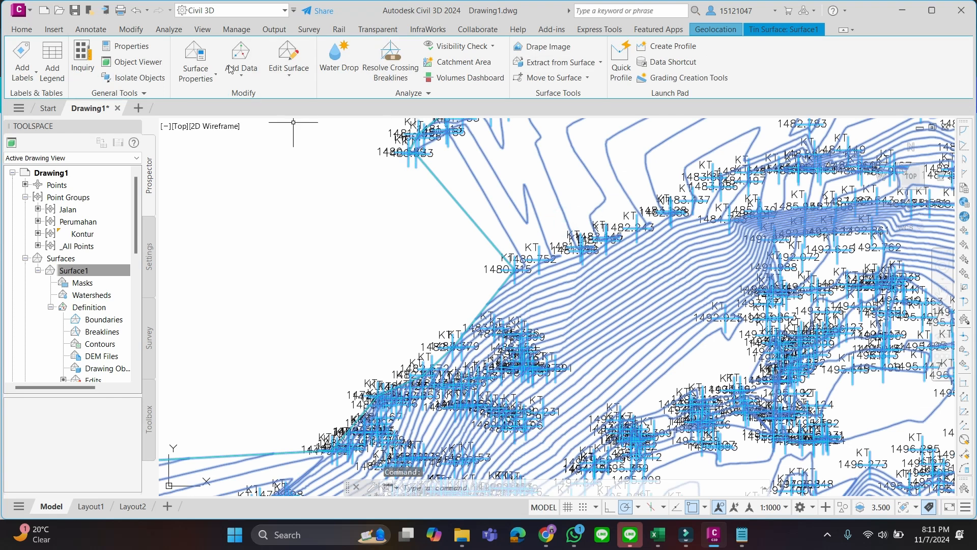
click(278, 71)
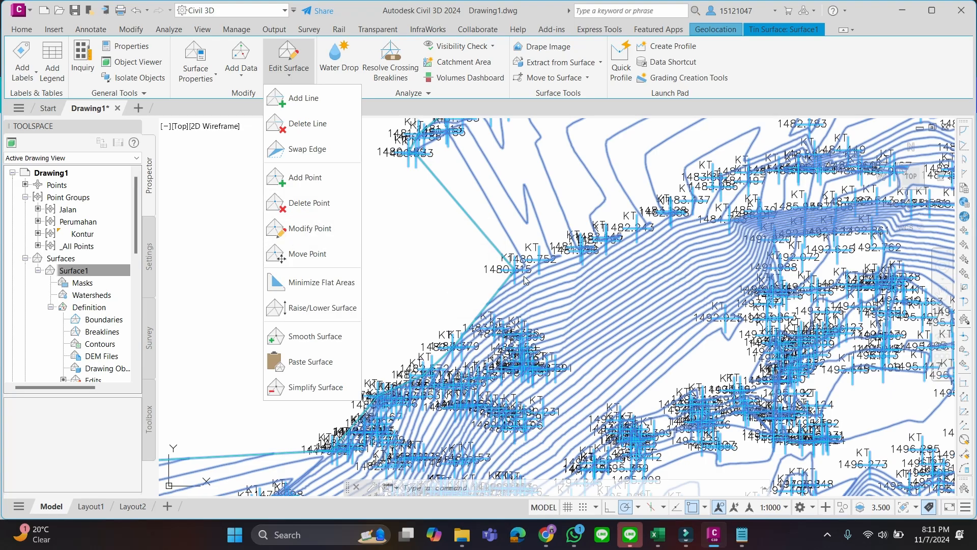
scroll(506, 279, up, 5)
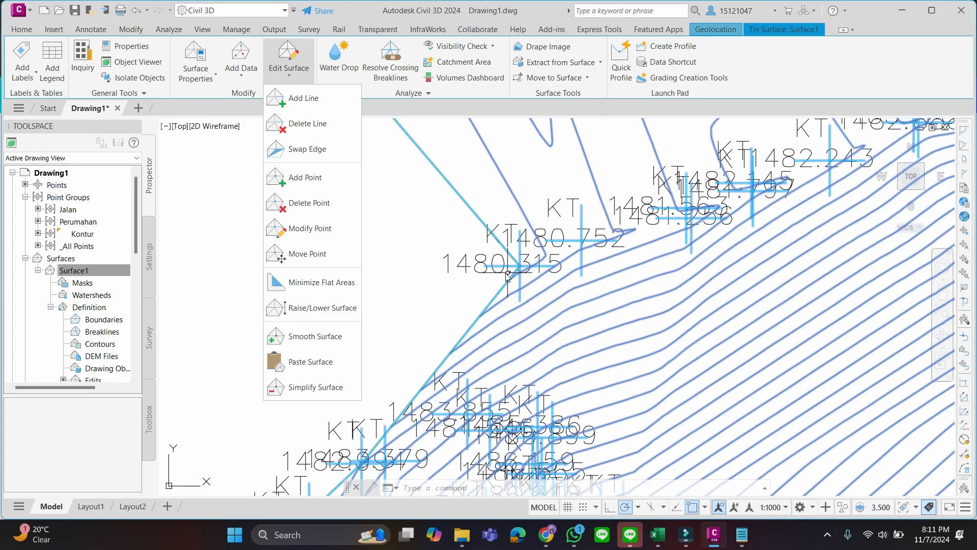
click(331, 203)
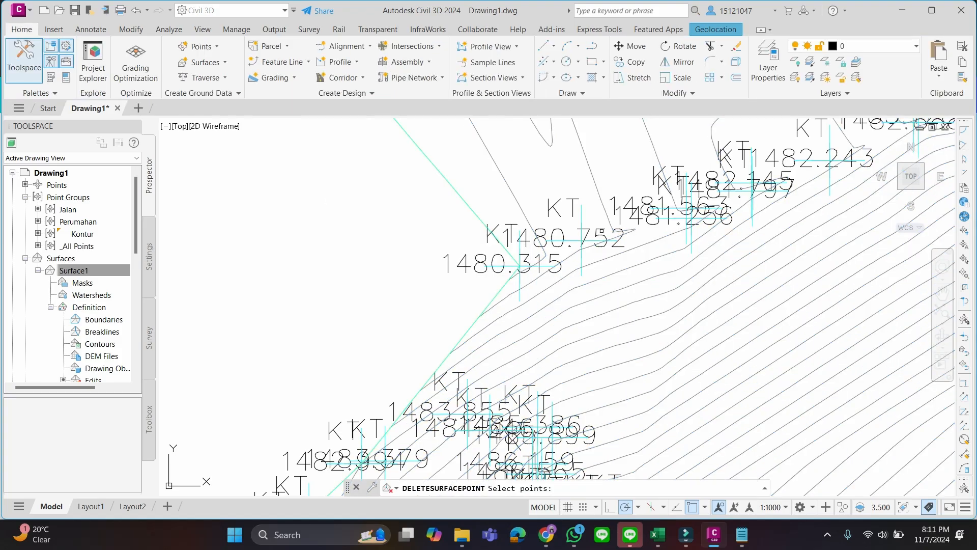
scroll(618, 230, down, 6)
scroll(598, 288, up, 5)
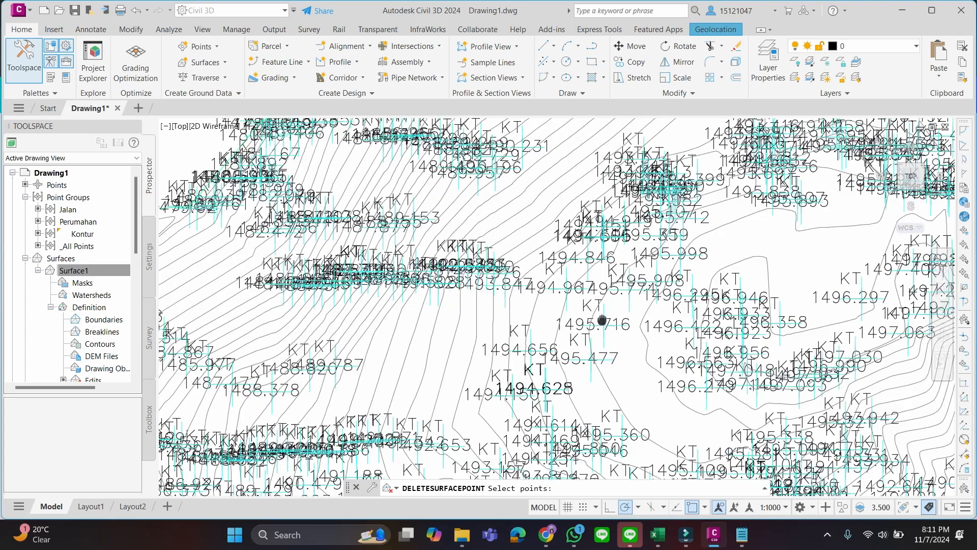
middle_drag(603, 320, 358, 296)
scroll(753, 256, up, 5)
middle_drag(658, 237, 638, 286)
scroll(720, 290, up, 2)
middle_drag(719, 289, 722, 285)
scroll(722, 285, down, 2)
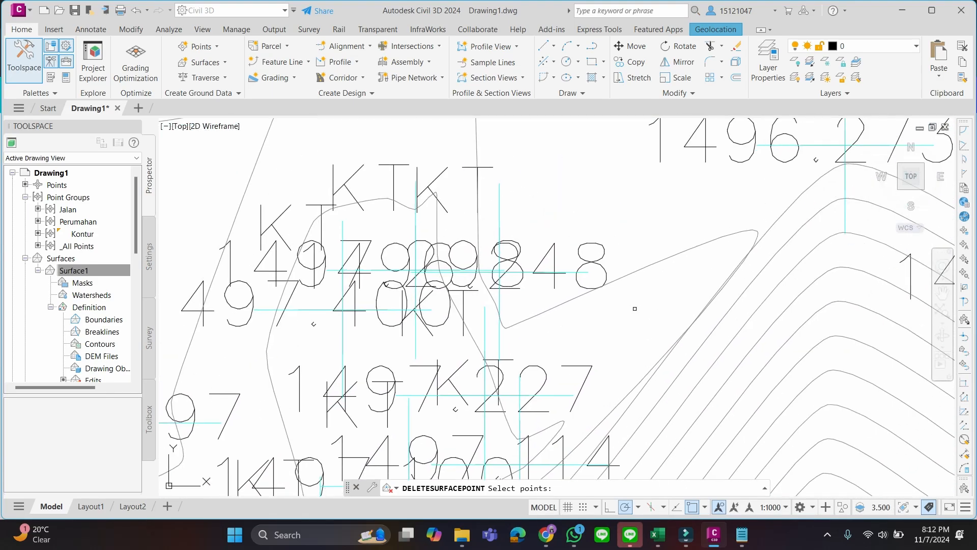
mouse_move(561, 246)
middle_down()
mouse_move(582, 290)
mouse_move(563, 234)
middle_up()
scroll(548, 273, up, 3)
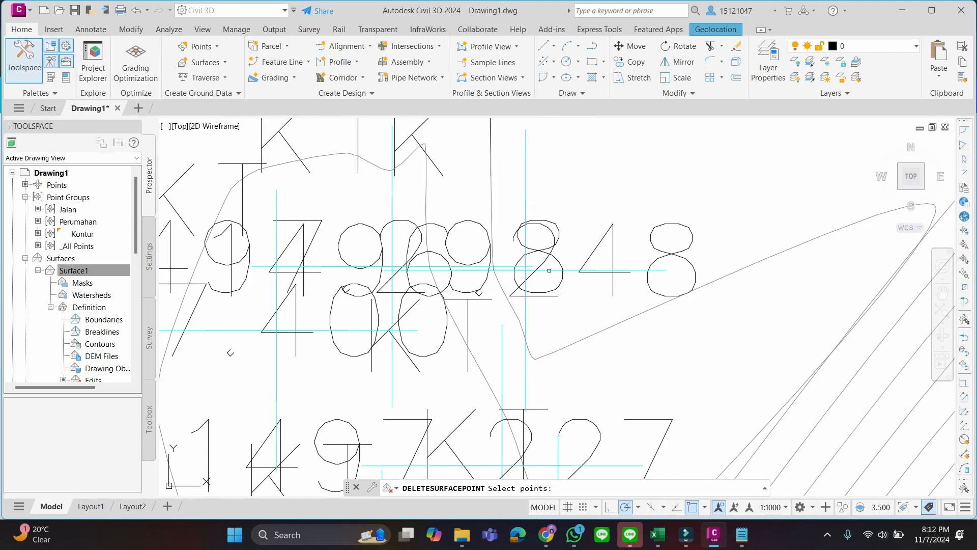
click(526, 198)
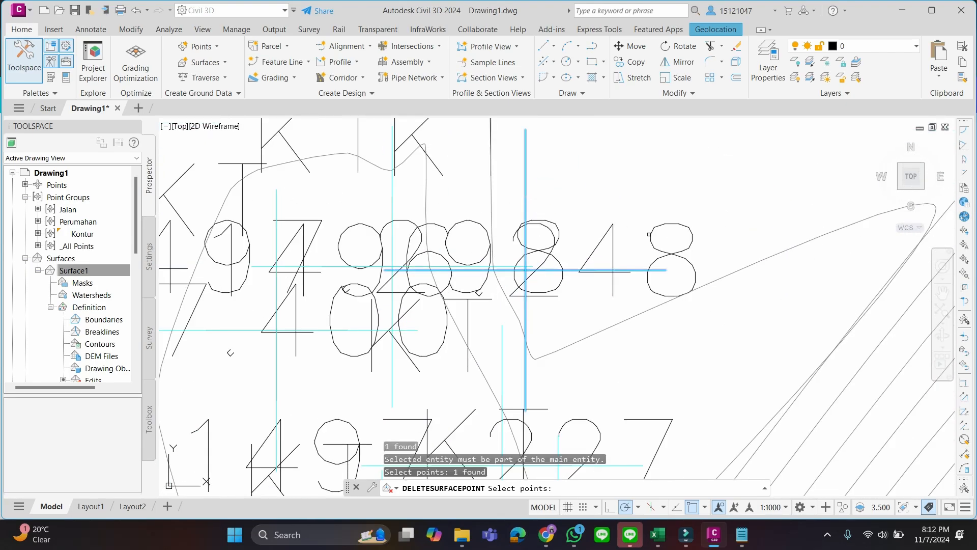
scroll(683, 237, down, 3)
key(Return)
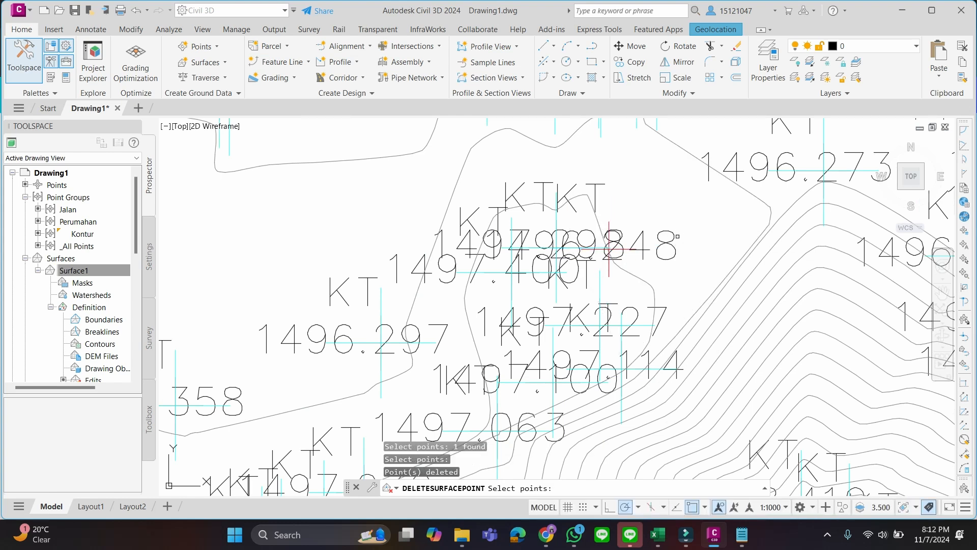
Delete the surface point labelled 1497.400 and the neighbouring point just north-east of it with Delete Point
scroll(610, 249, up, 2)
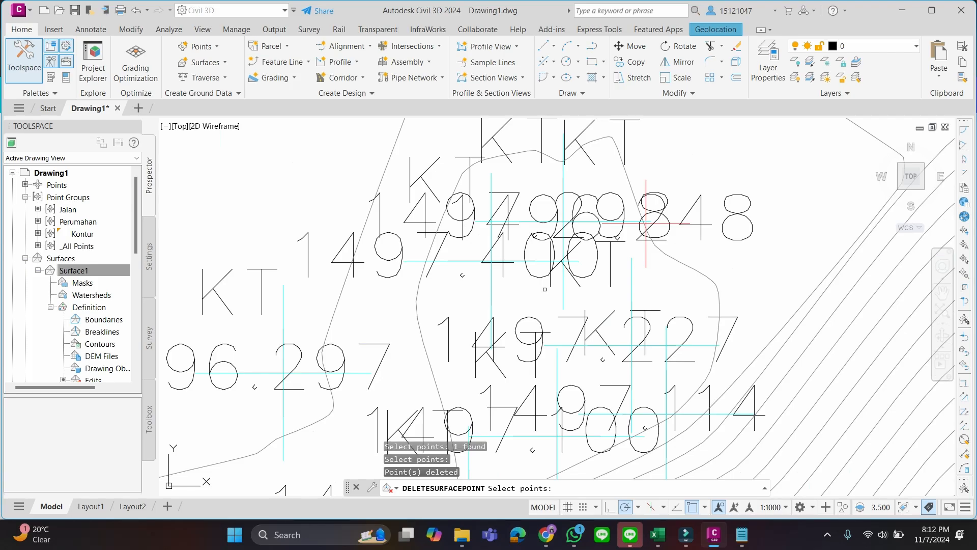
click(556, 261)
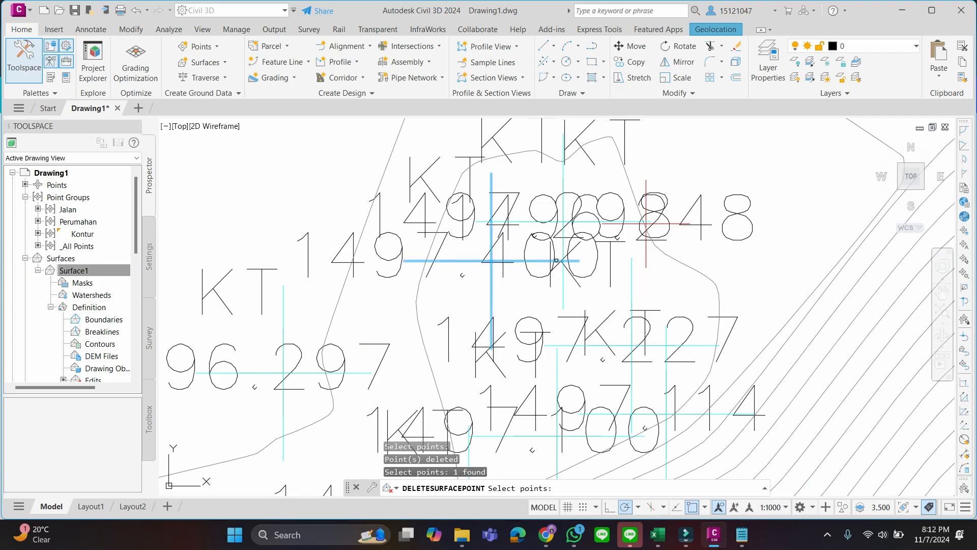
click(554, 221)
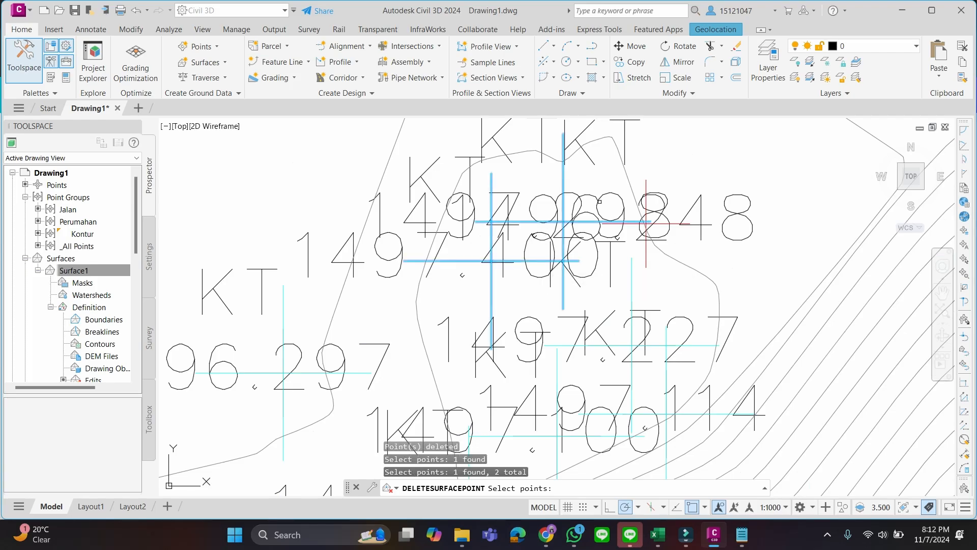
key(Return)
scroll(636, 224, down, 3)
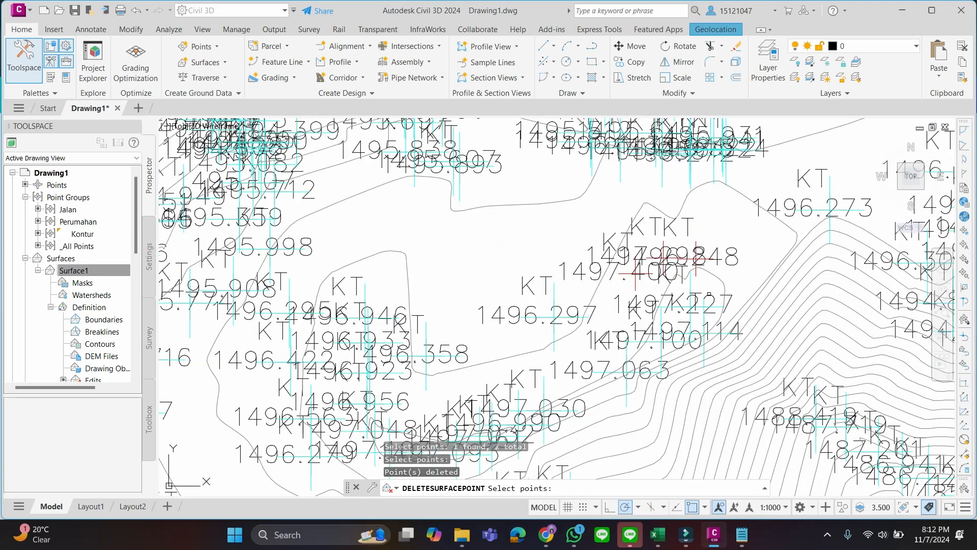
Examine the contours around the deleted points and northward to point 1482.783, and end the Delete Point command
scroll(723, 259, down, 2)
scroll(663, 321, up, 2)
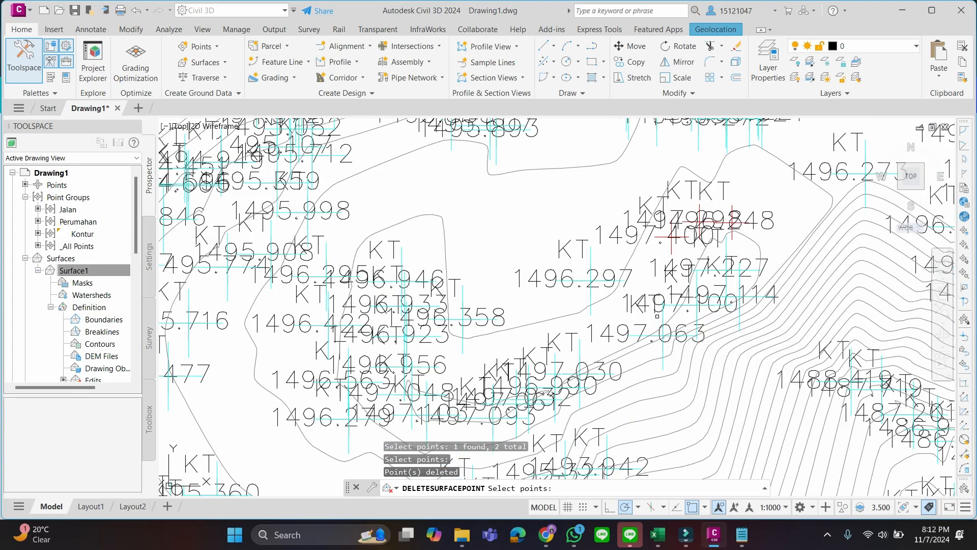
scroll(661, 304, down, 2)
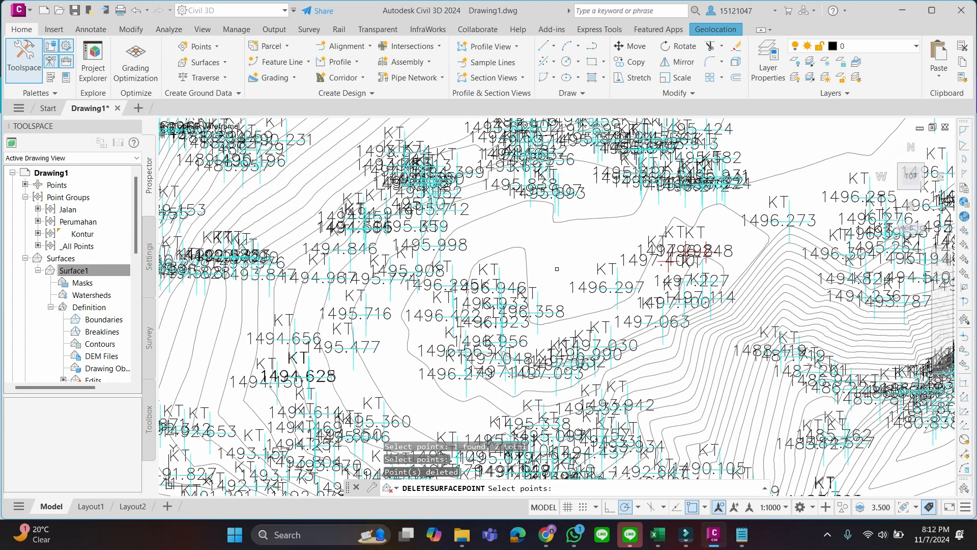
scroll(546, 268, down, 2)
middle_drag(684, 184, 536, 360)
scroll(703, 256, up, 4)
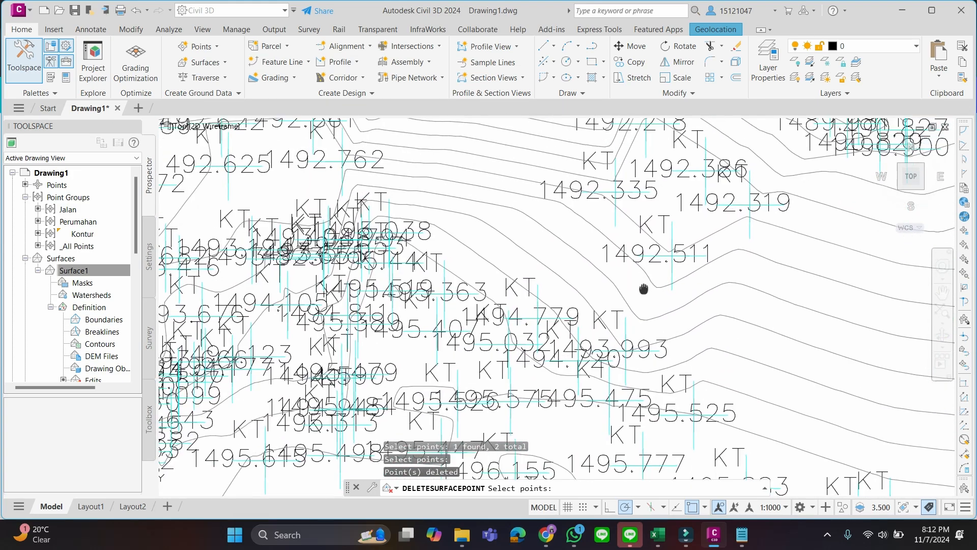
middle_drag(464, 227, 598, 325)
middle_drag(280, 258, 472, 329)
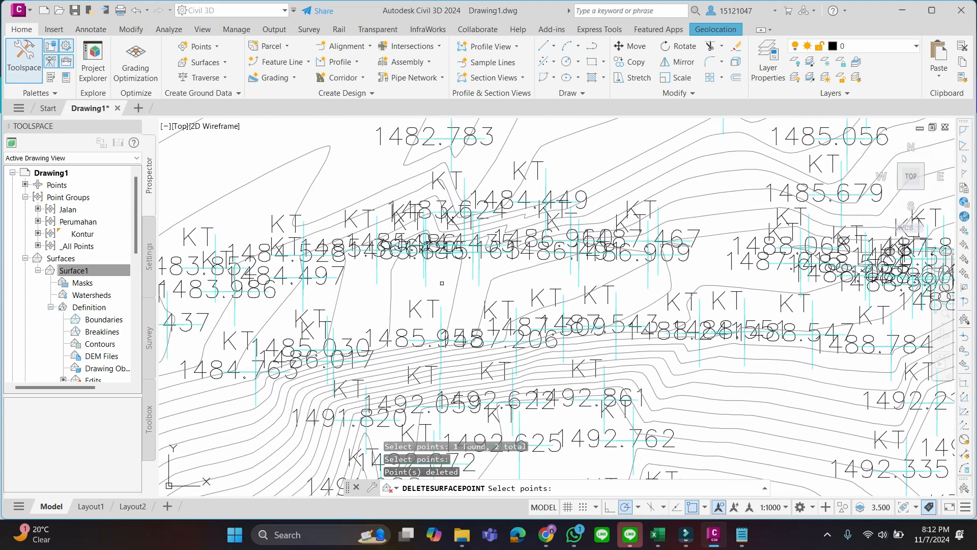
scroll(426, 274, up, 2)
scroll(425, 273, down, 2)
middle_drag(417, 275, 505, 292)
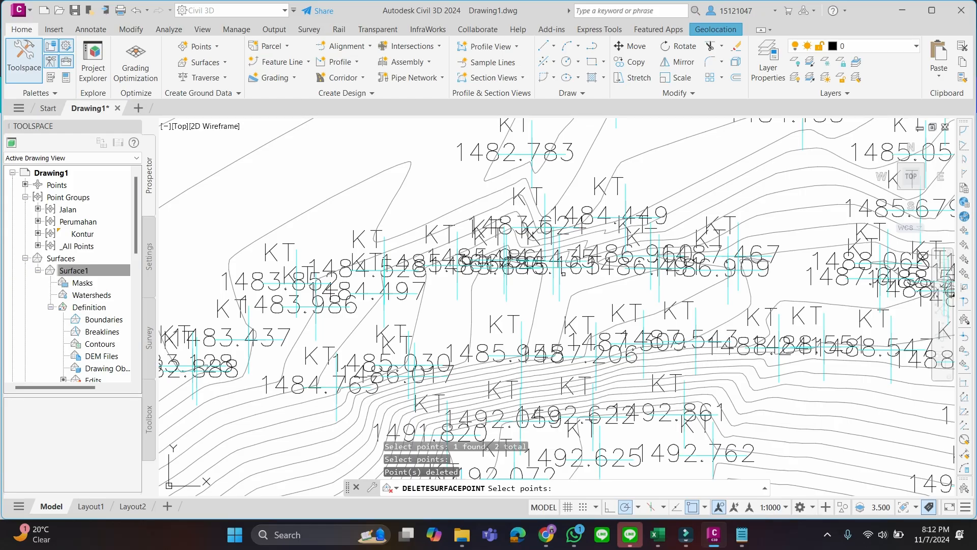
key(Escape)
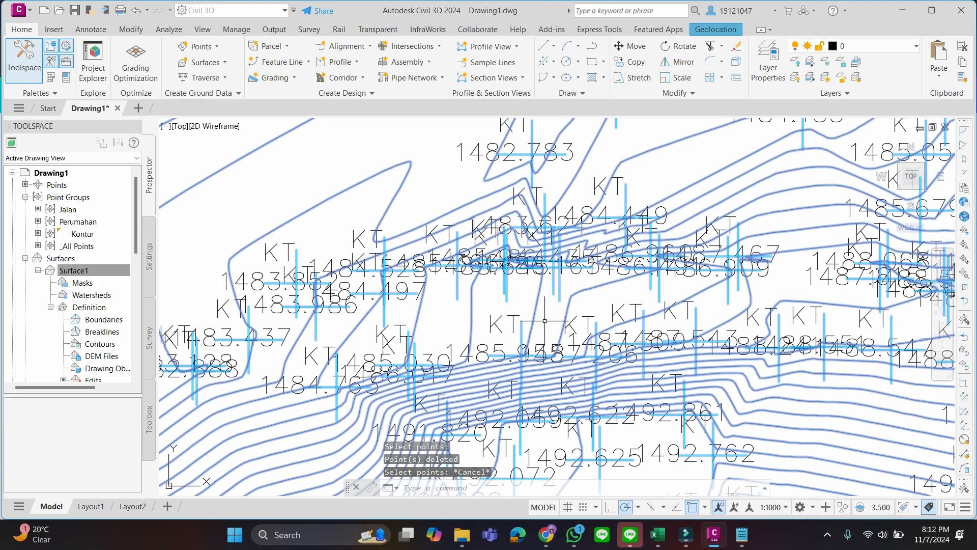
Add a surface point at elevation 1481 to Surface1, in the open area north-west of point 1481.563
scroll(457, 214, down, 4)
scroll(550, 197, down, 6)
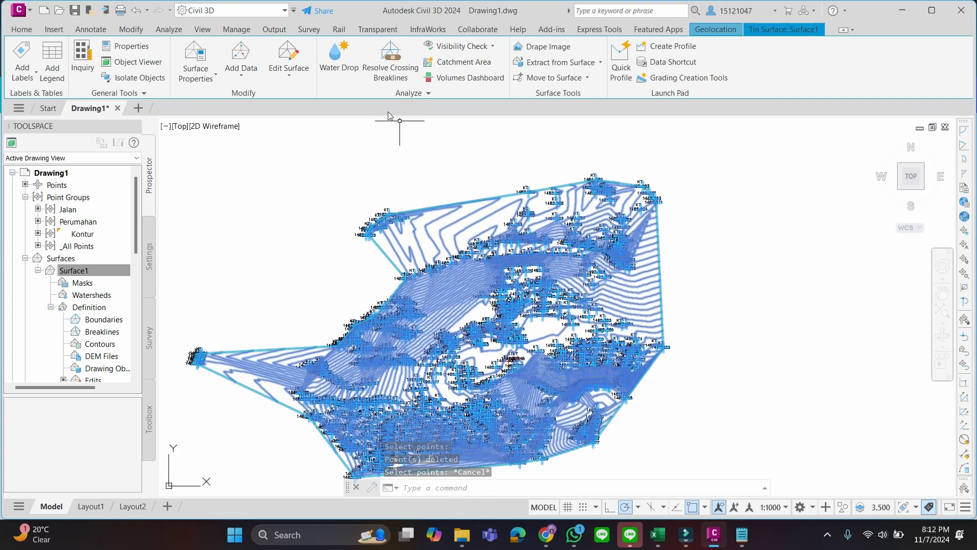
click(285, 69)
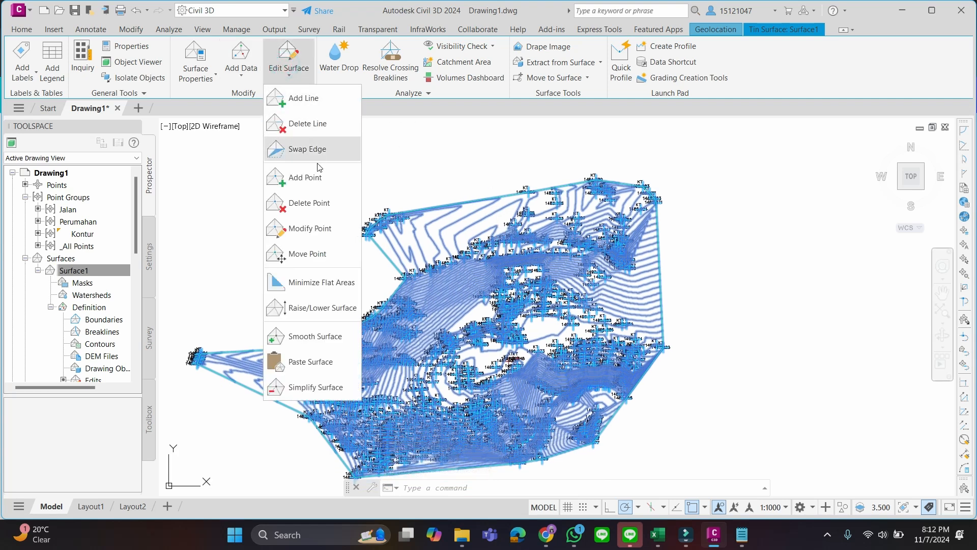
click(318, 182)
scroll(465, 301, up, 5)
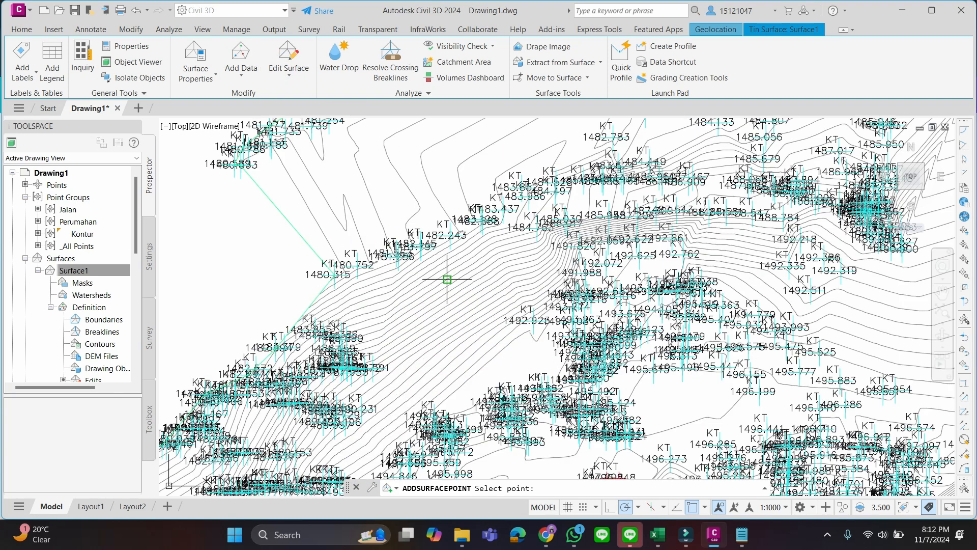
scroll(441, 260, down, 1)
scroll(382, 277, up, 4)
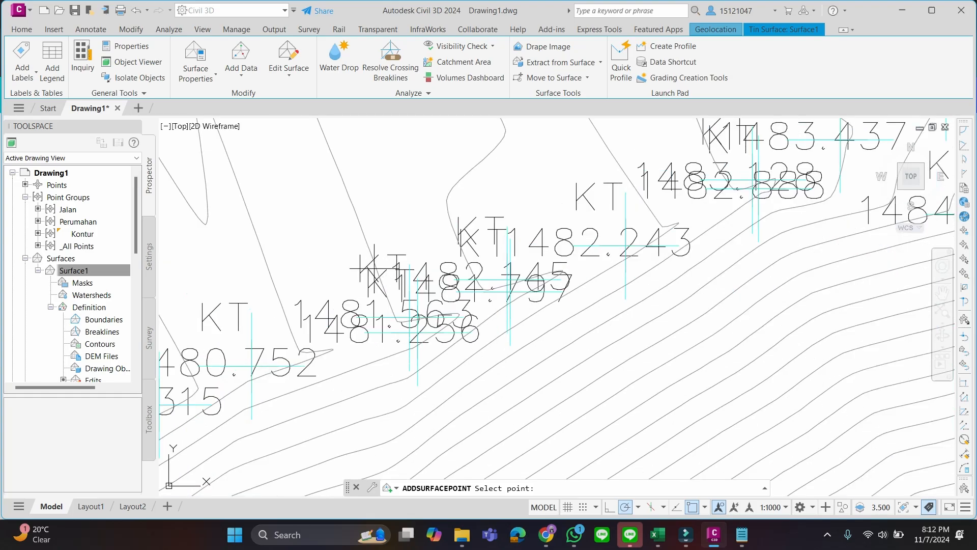
click(365, 214)
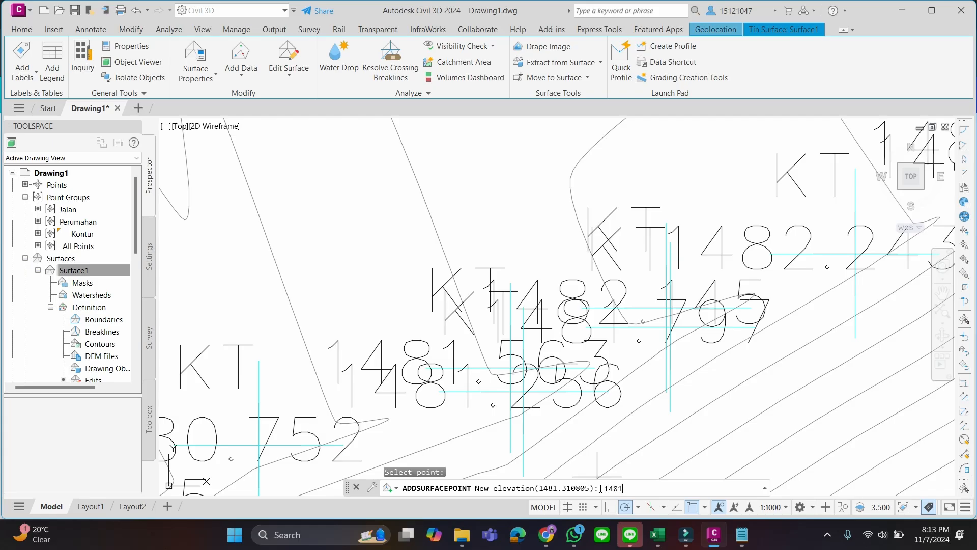
key(Return)
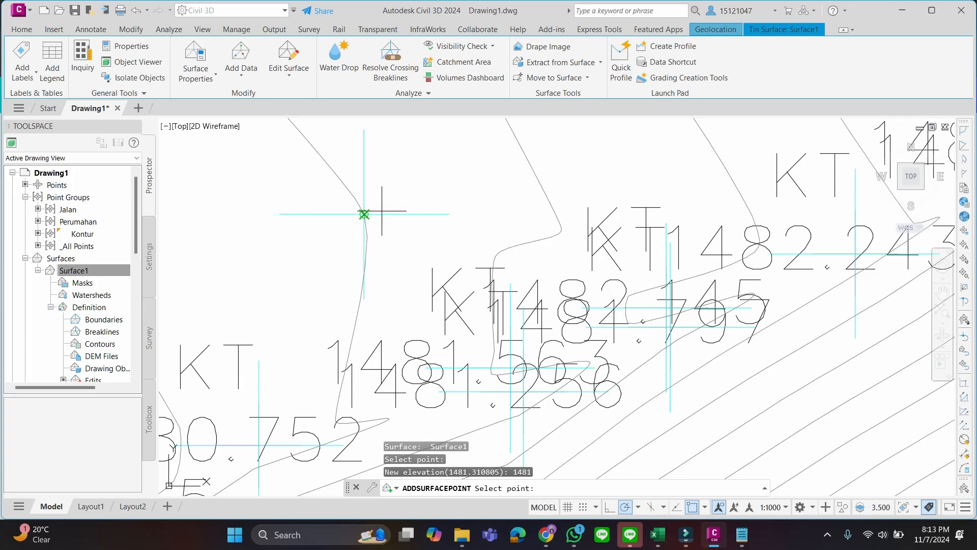
scroll(367, 215, down, 1)
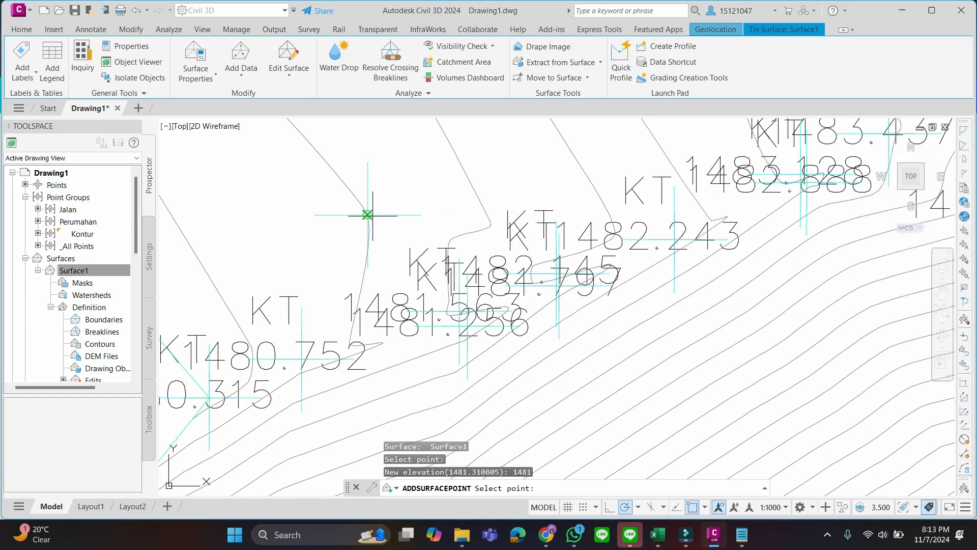
scroll(368, 214, up, 1)
Set the Points component colour to index 84 in the surface style of Surface1 and end the Add Point command
right_click(76, 276)
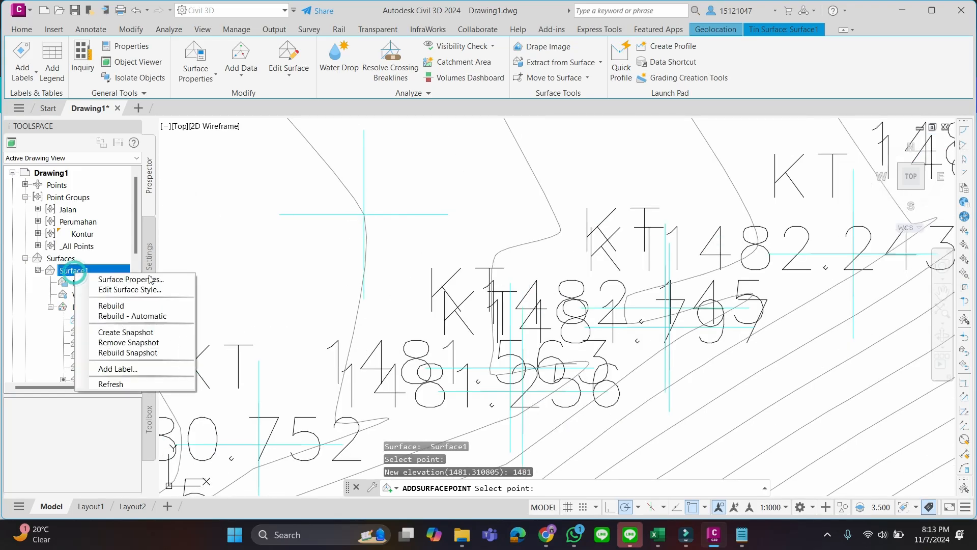
click(150, 288)
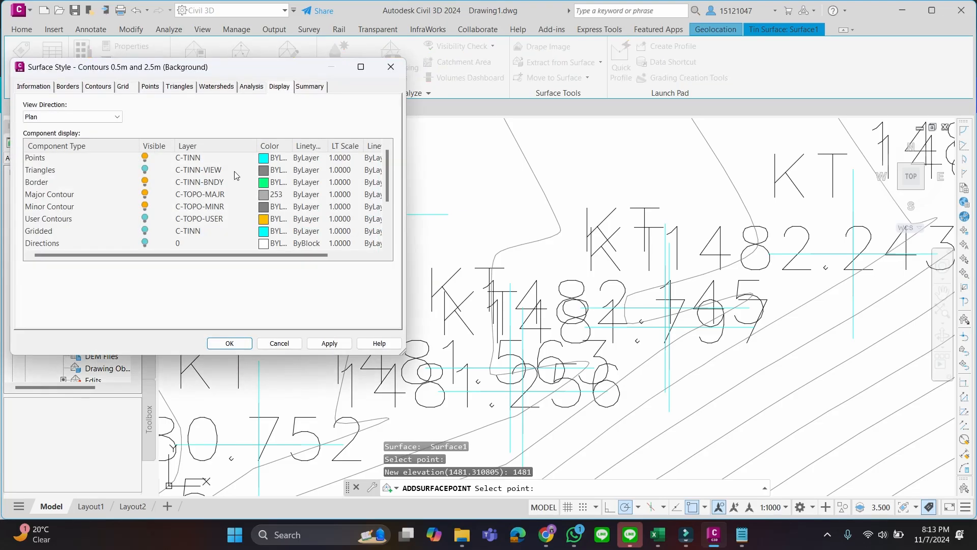
click(266, 158)
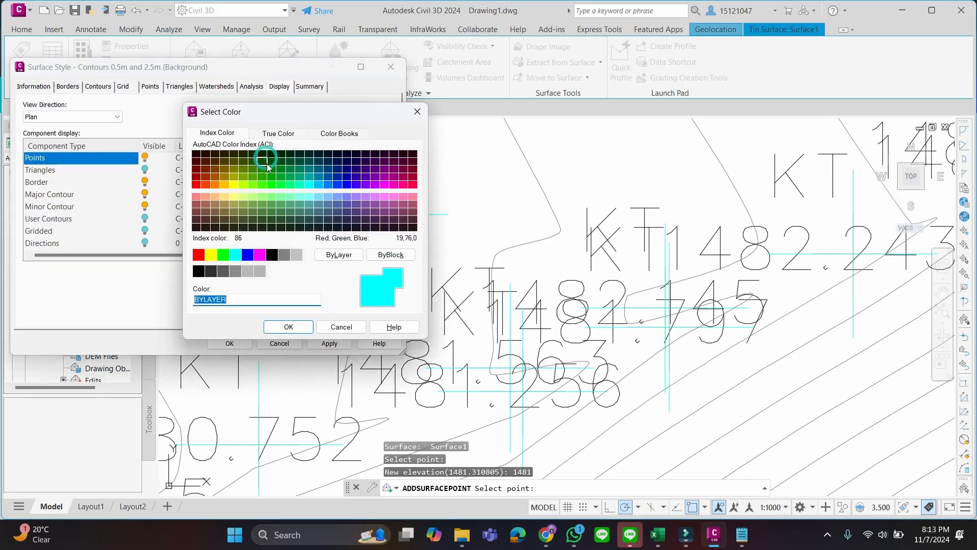
click(261, 170)
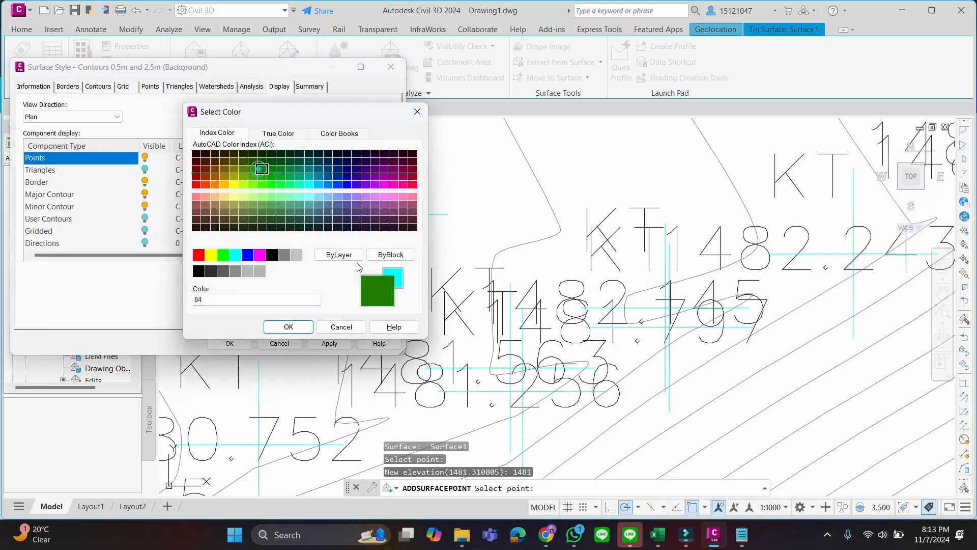
click(287, 327)
click(230, 343)
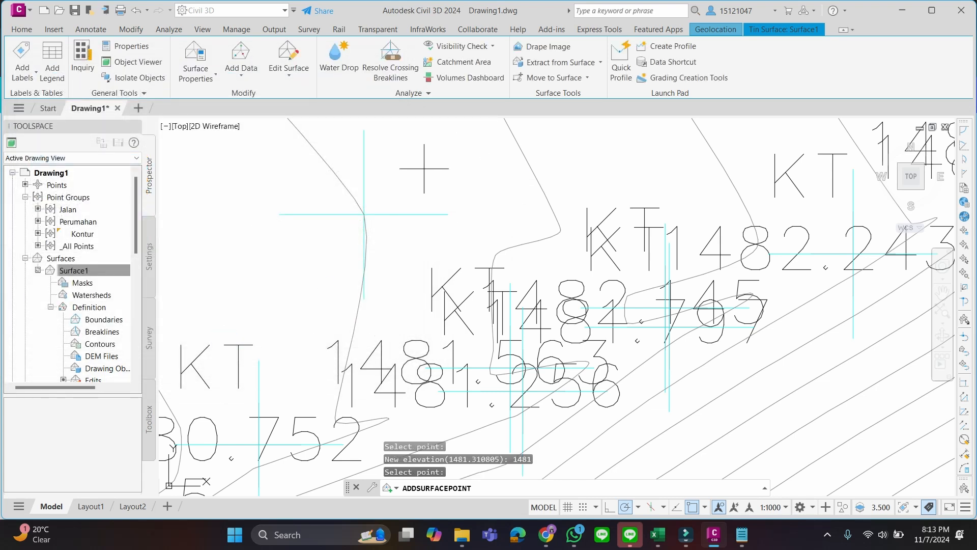
key(Escape)
key(Escape)
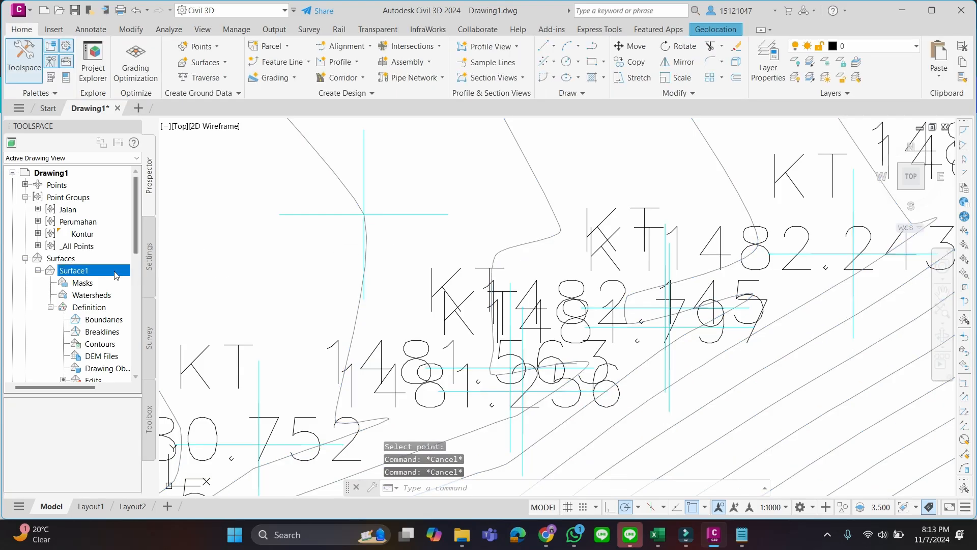
Reopen the surface style of Surface1, check the colour and linetype options of the Points component, and apply the style
right_click(115, 270)
click(166, 288)
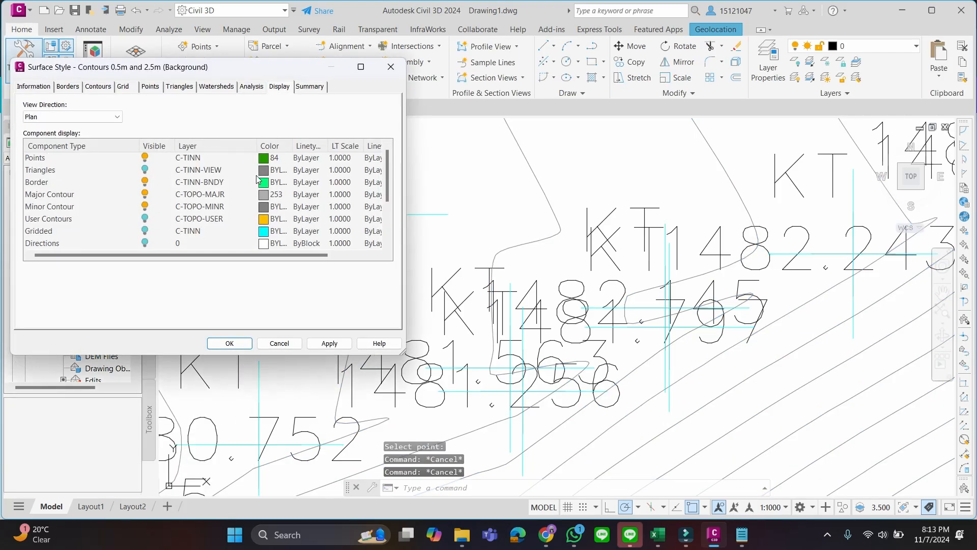
click(270, 159)
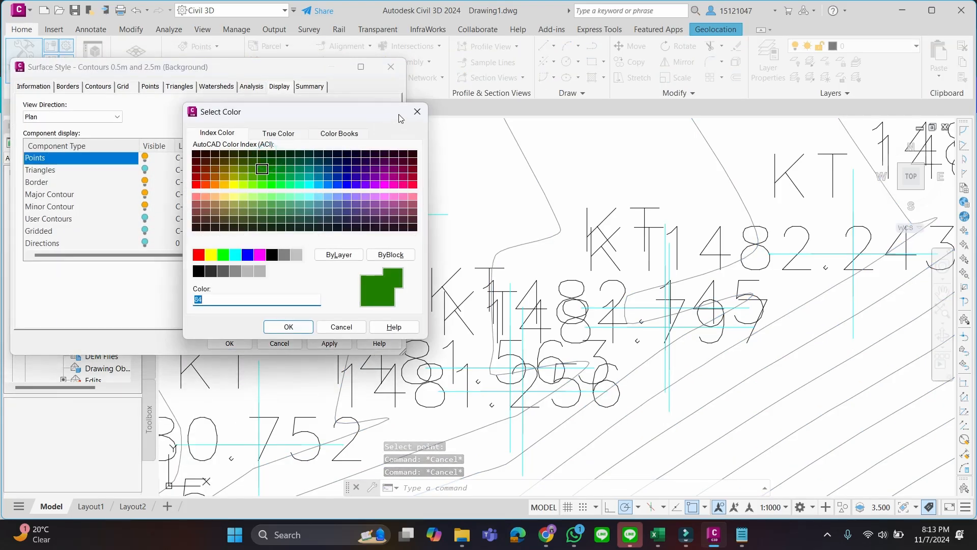
click(417, 112)
click(305, 158)
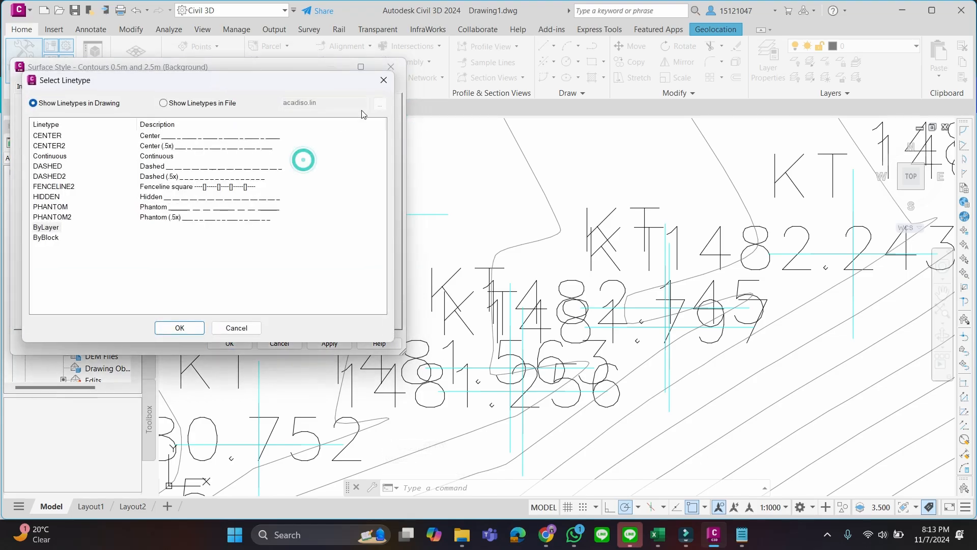
click(390, 85)
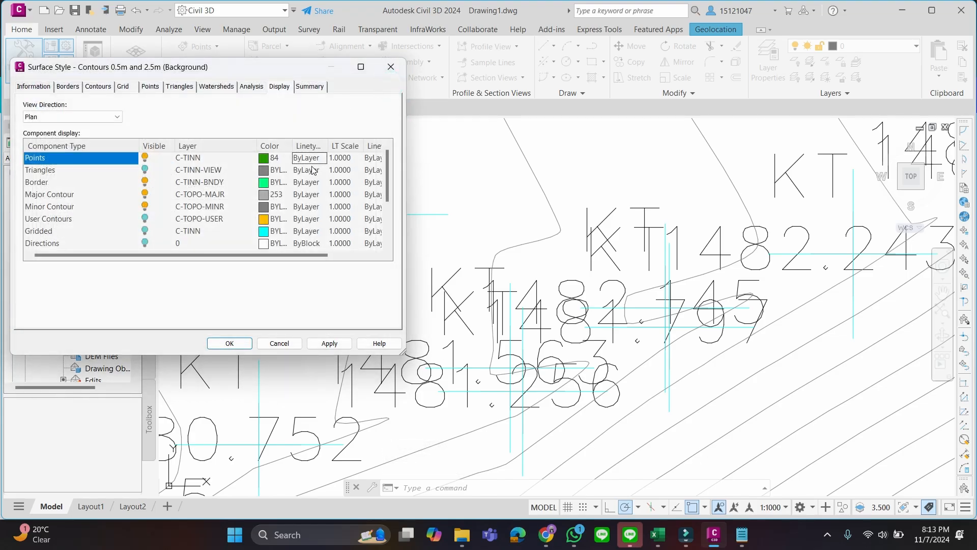
click(328, 343)
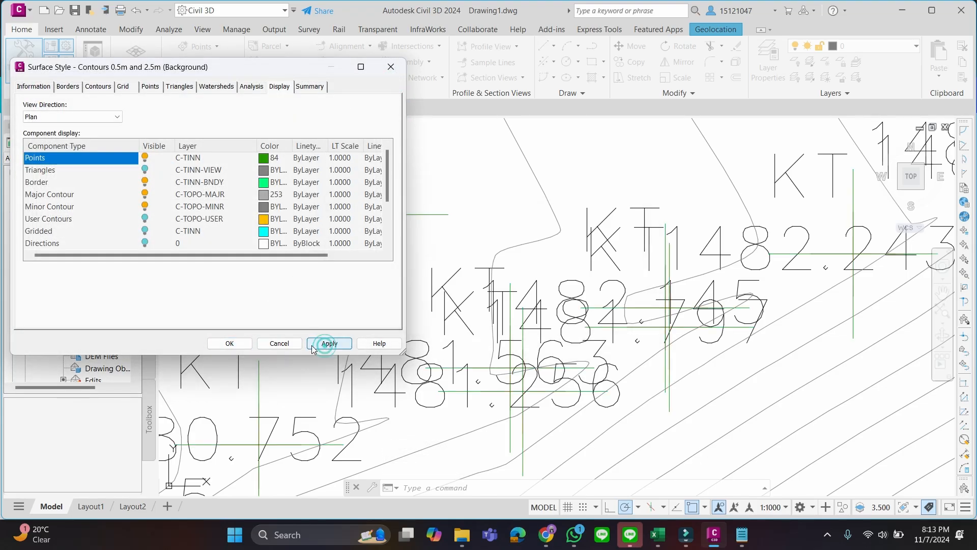
click(231, 345)
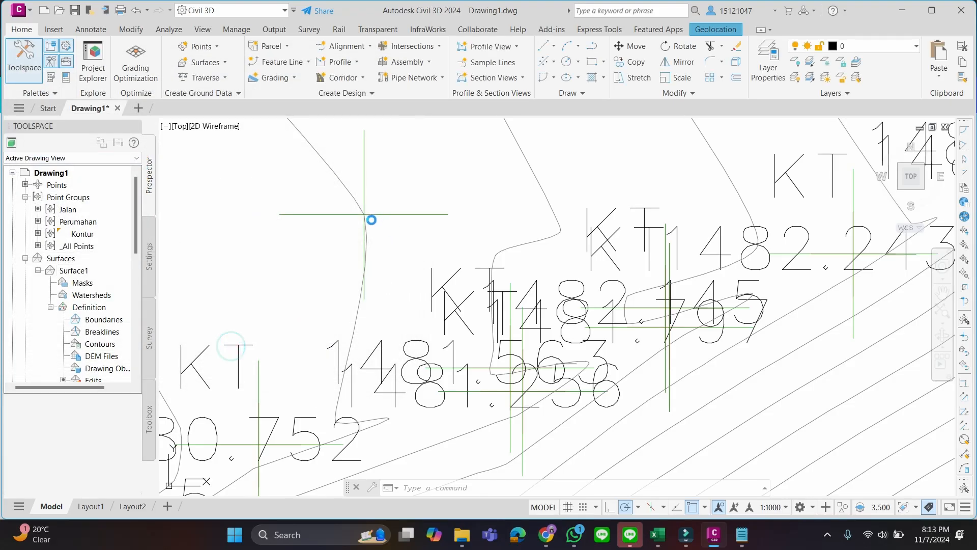
Examine how the contours run around the added surface point and along the survey points to its east
scroll(373, 219, up, 4)
scroll(384, 229, down, 4)
scroll(406, 230, down, 5)
scroll(408, 234, up, 5)
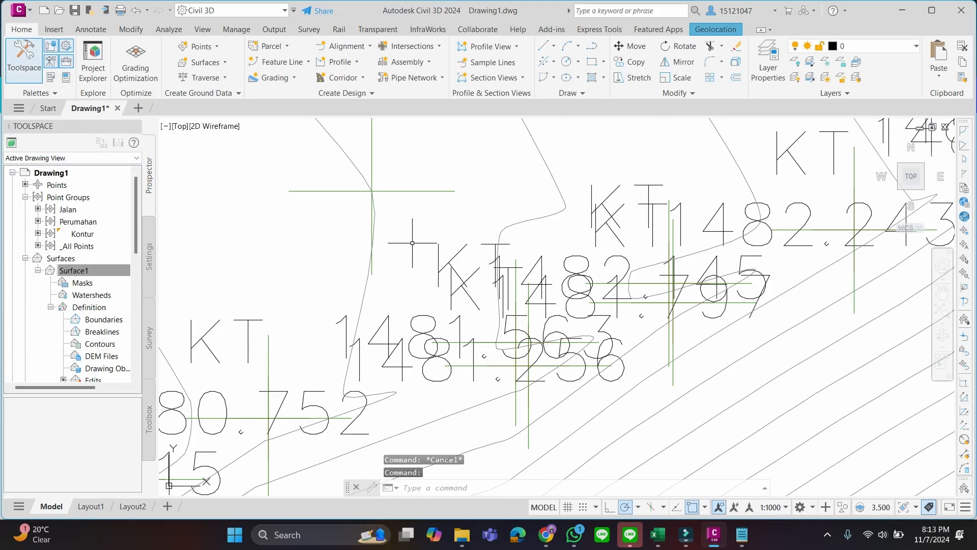
scroll(415, 249, down, 2)
scroll(427, 277, up, 1)
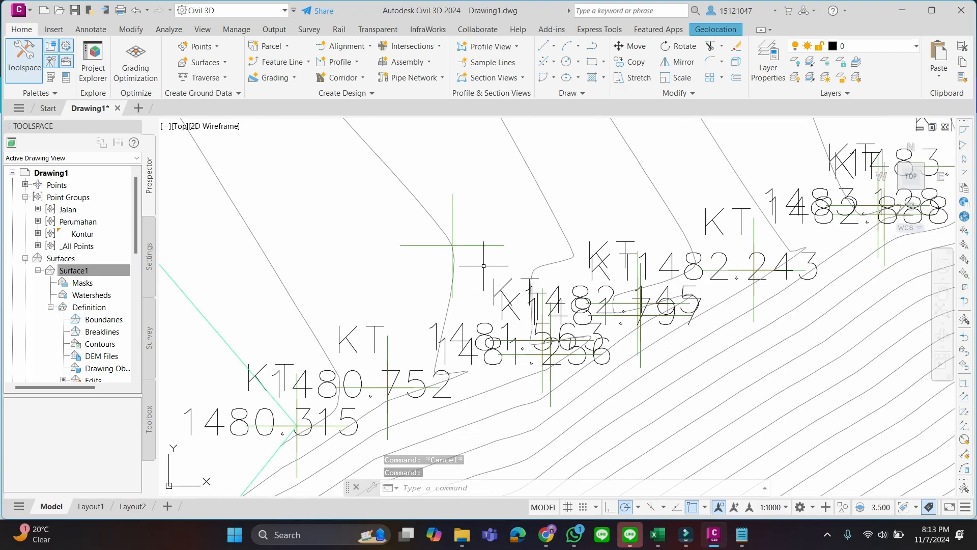
scroll(458, 250, up, 2)
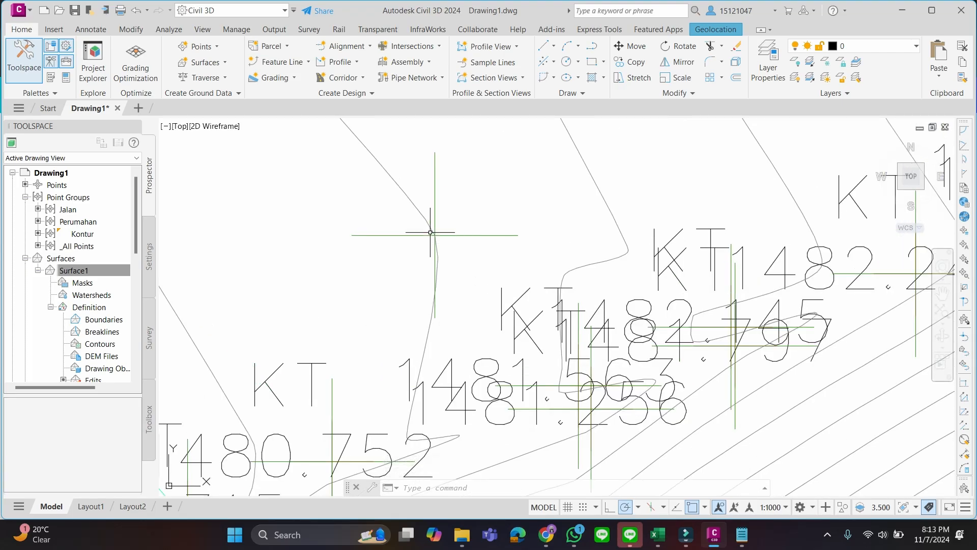
scroll(496, 280, down, 3)
scroll(488, 270, up, 4)
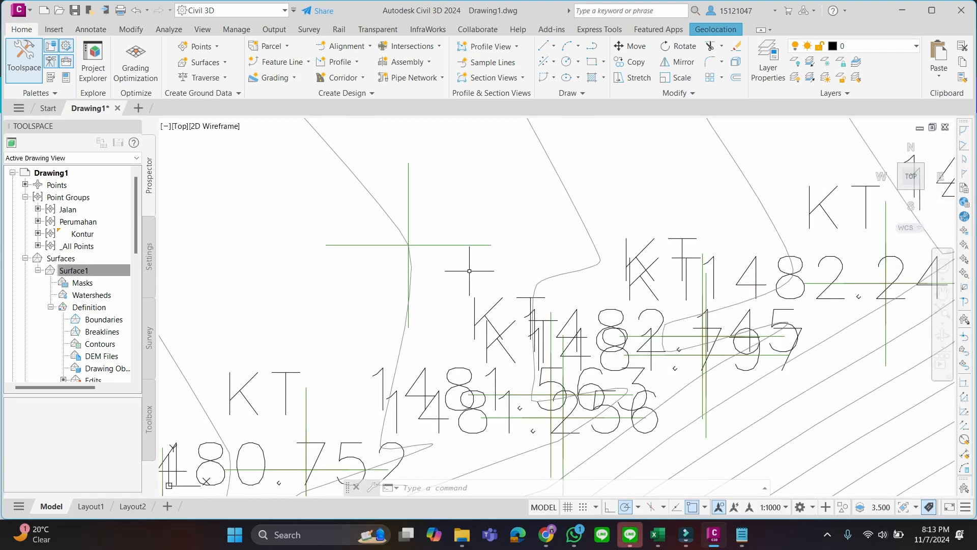
scroll(463, 269, down, 2)
middle_drag(469, 274, 422, 313)
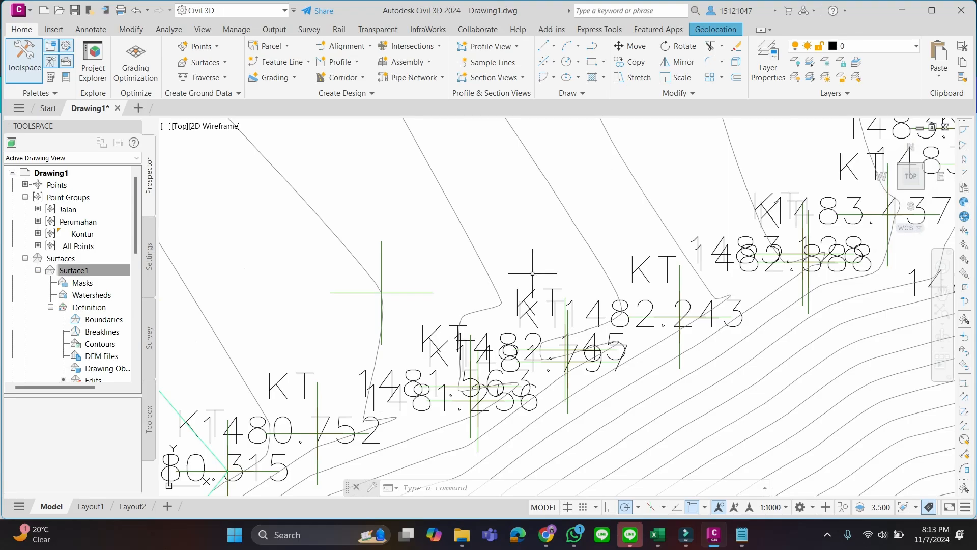
scroll(532, 273, down, 4)
mouse_move(557, 287)
middle_down()
mouse_move(469, 237)
mouse_move(440, 334)
middle_up()
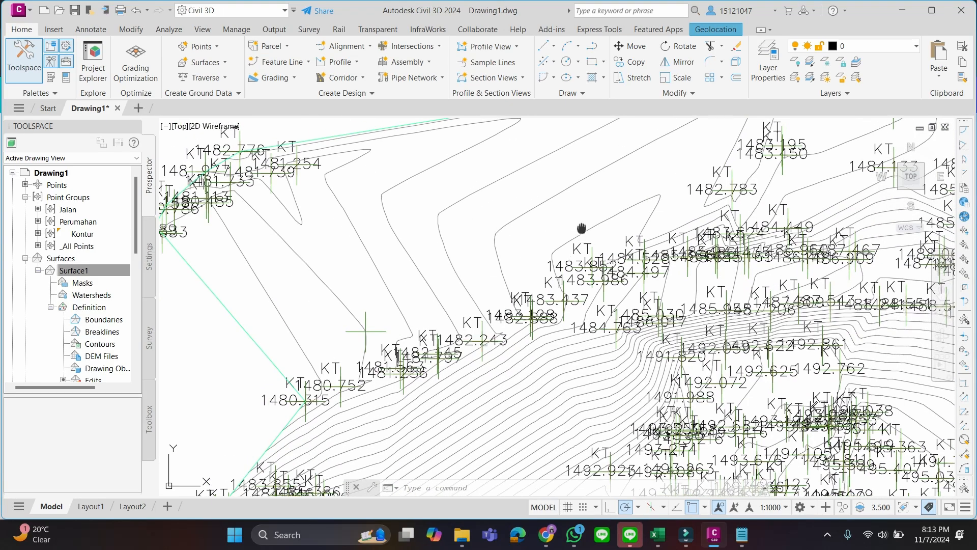
Modify the elevation of the Surface1 point labelled 1482.243 to 1482.1 and end the Modify Point command
middle_drag(579, 228, 478, 317)
scroll(707, 270, up, 4)
scroll(560, 268, down, 2)
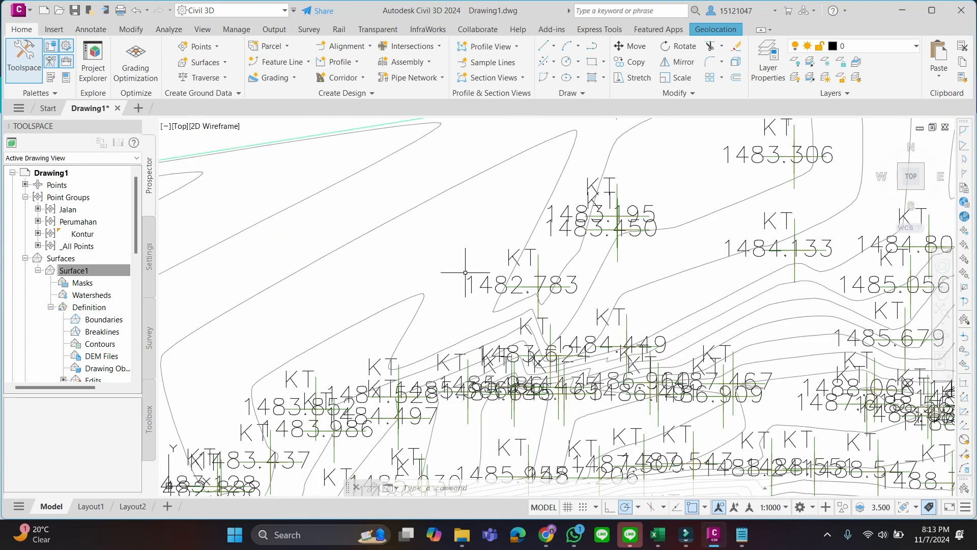
middle_drag(467, 268, 637, 191)
middle_drag(361, 291, 503, 172)
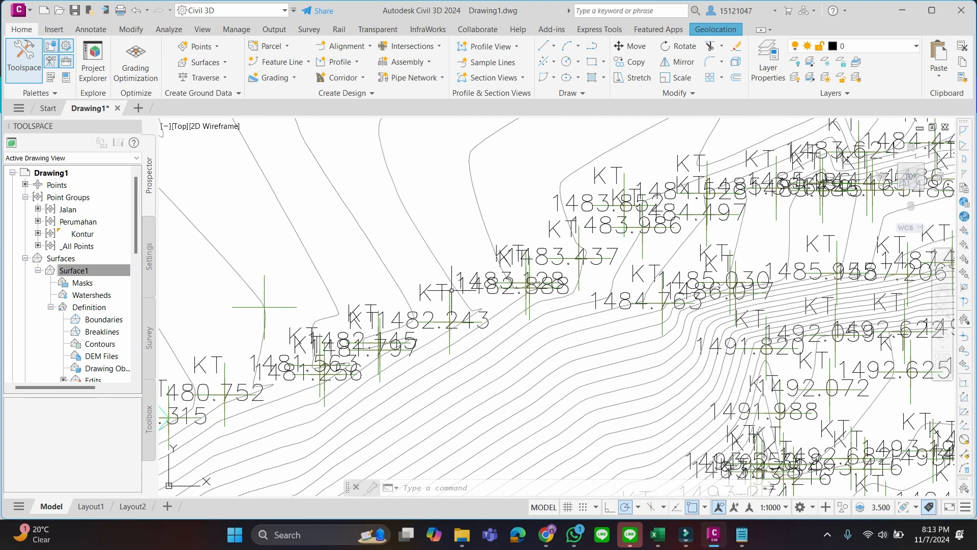
click(231, 263)
click(288, 60)
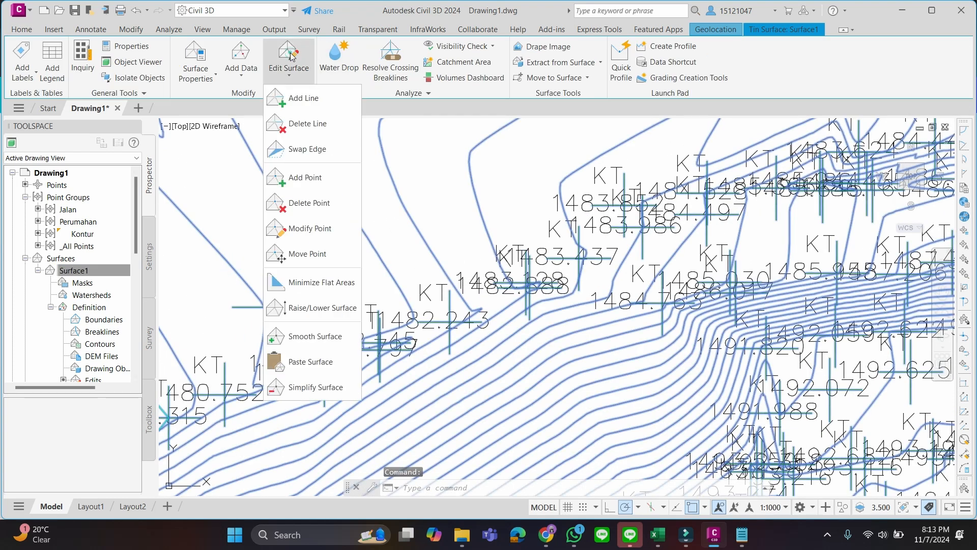
click(311, 228)
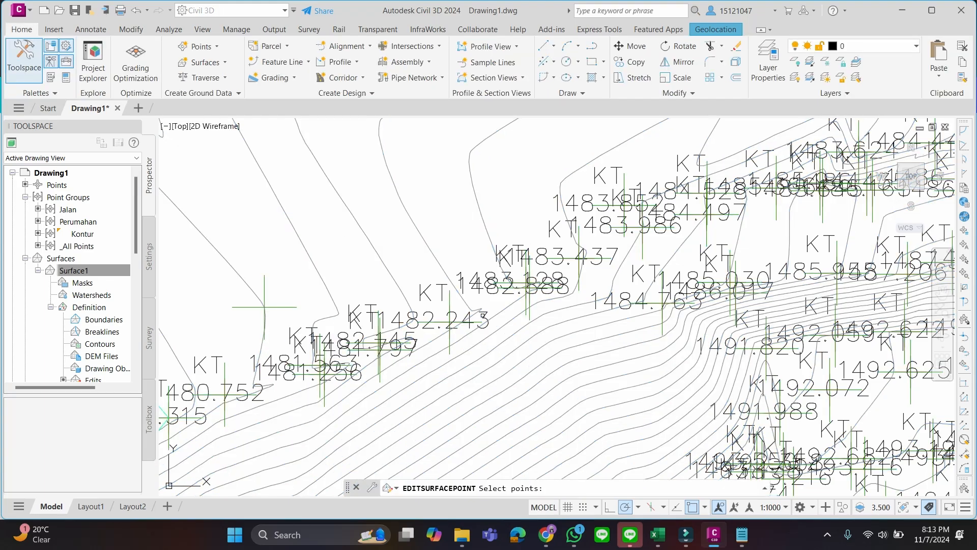
scroll(449, 325, up, 6)
scroll(449, 324, down, 5)
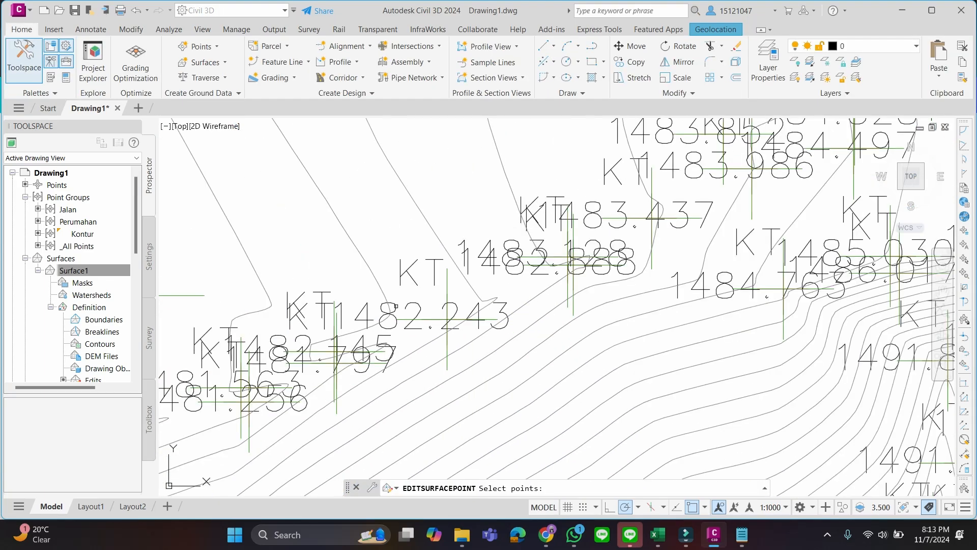
scroll(435, 315, up, 2)
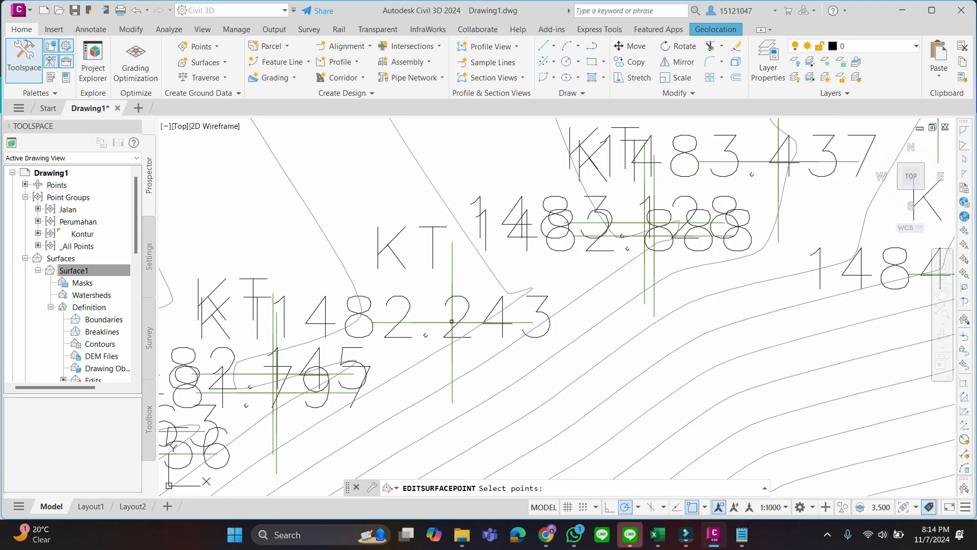
click(452, 322)
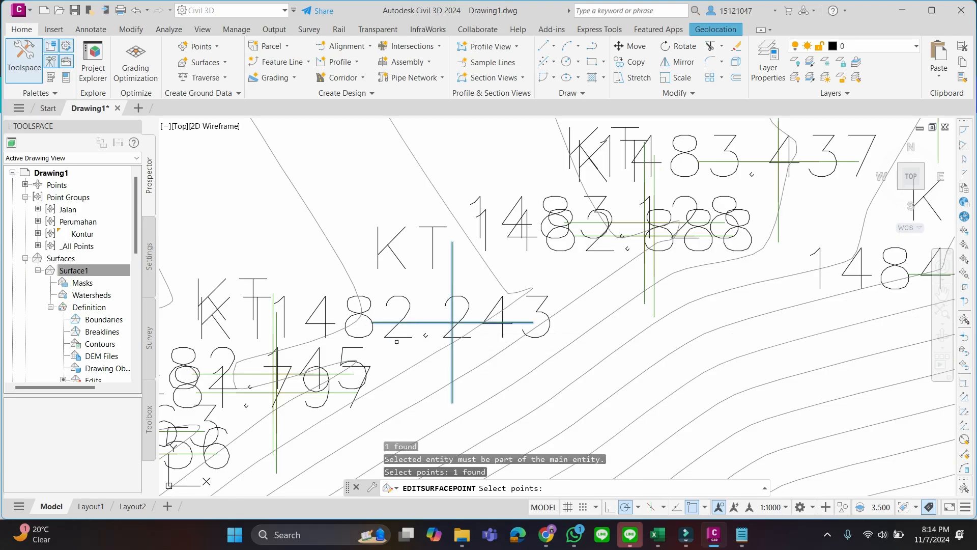
key(Return)
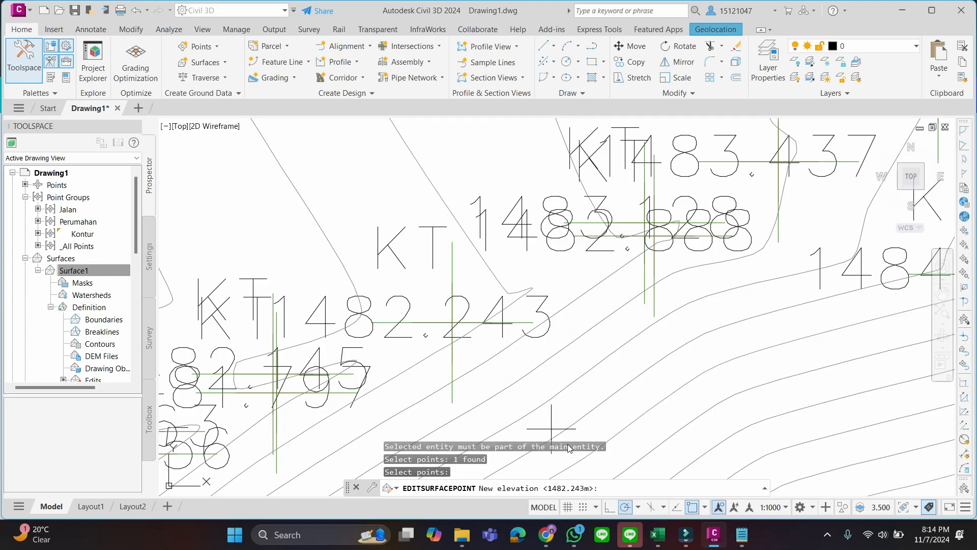
click(633, 486)
key(Return)
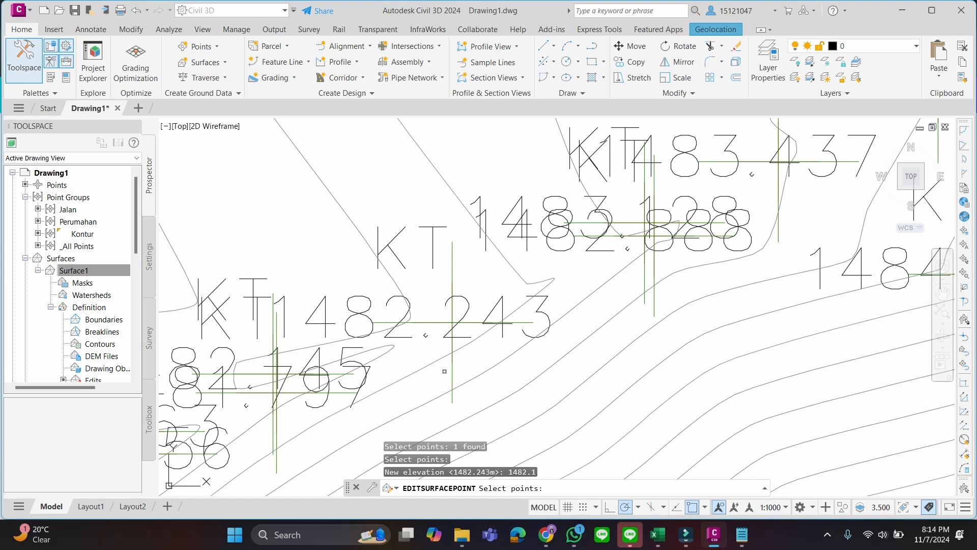
scroll(370, 334, down, 4)
scroll(321, 317, down, 2)
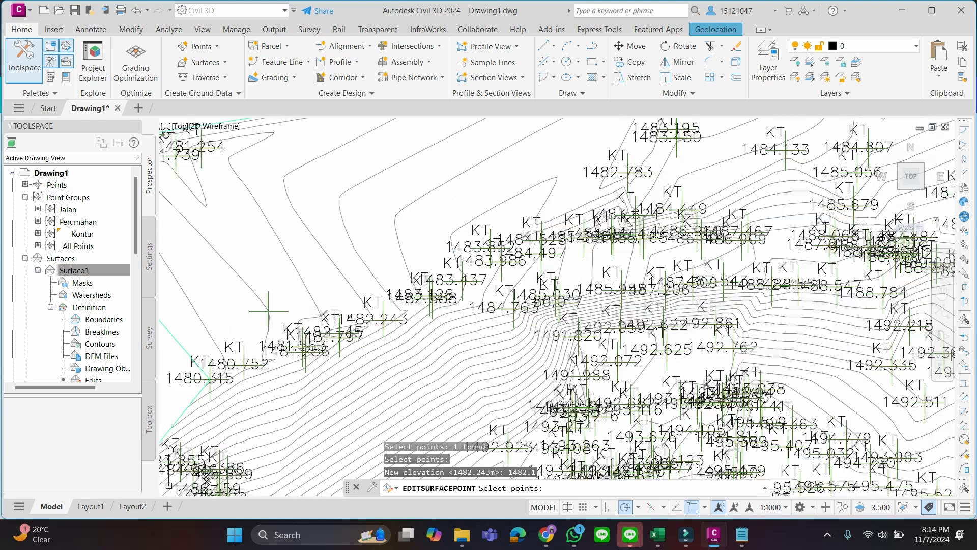
key(Escape)
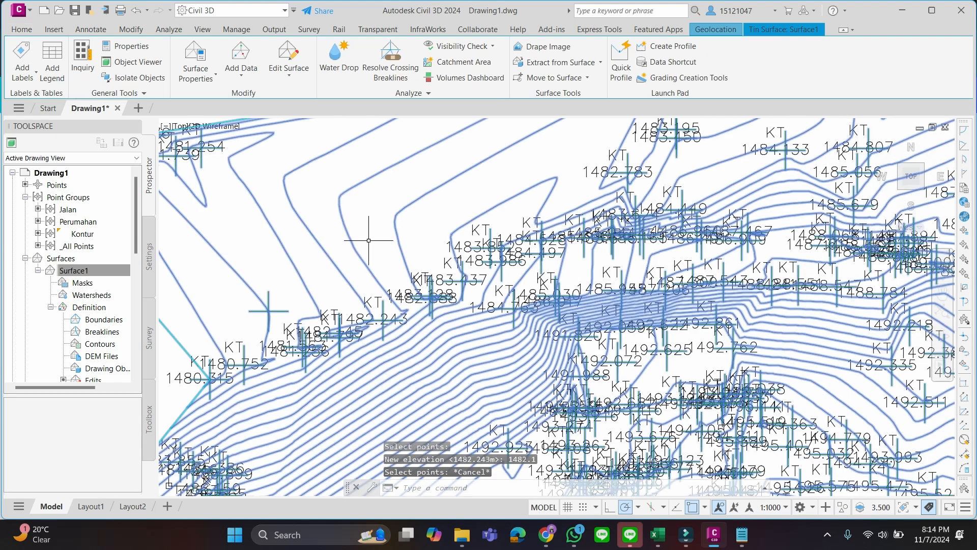
key(Escape)
Examine the contour pattern over the whole surface and along the slope south of the modified point
scroll(374, 260, down, 8)
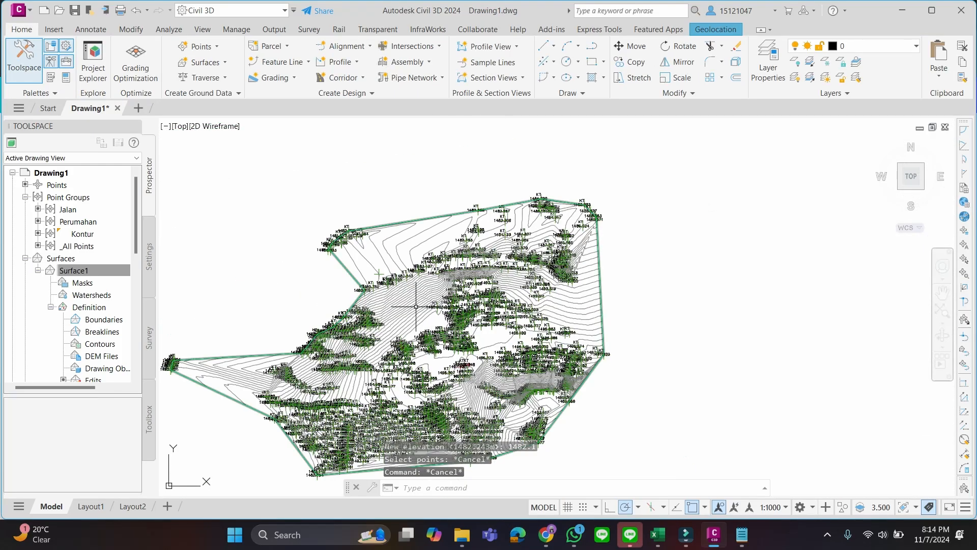
middle_drag(445, 347, 466, 264)
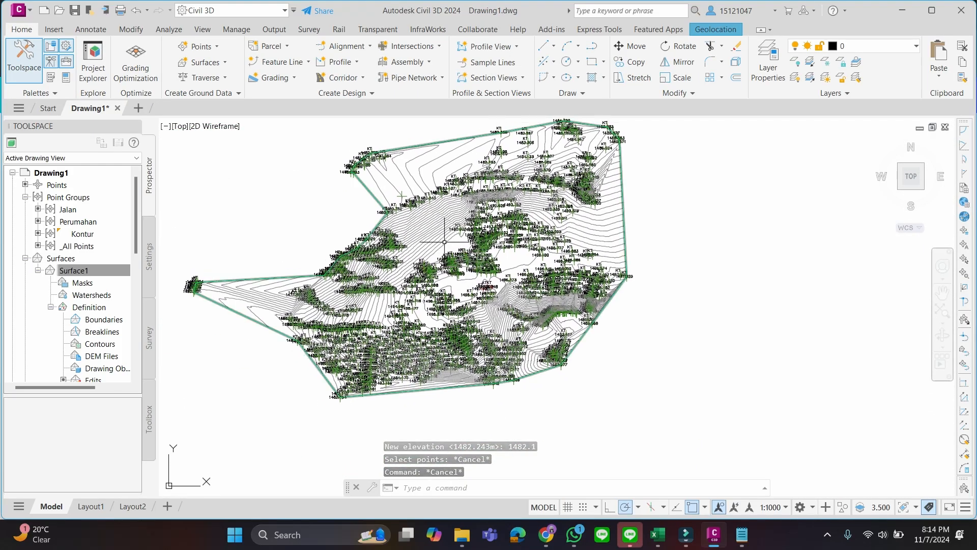
middle_drag(427, 232, 469, 270)
scroll(468, 271, up, 5)
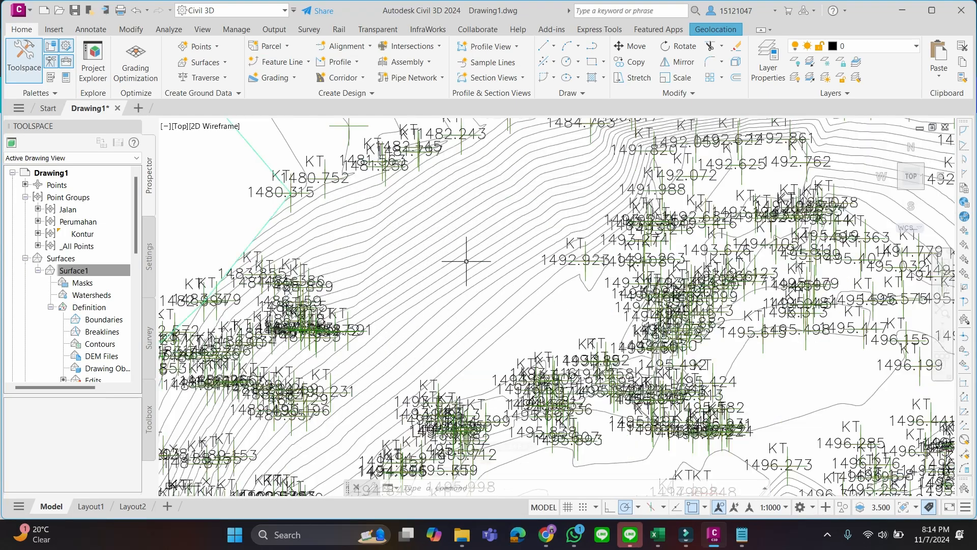
scroll(468, 270, down, 5)
scroll(471, 275, up, 2)
scroll(471, 275, down, 2)
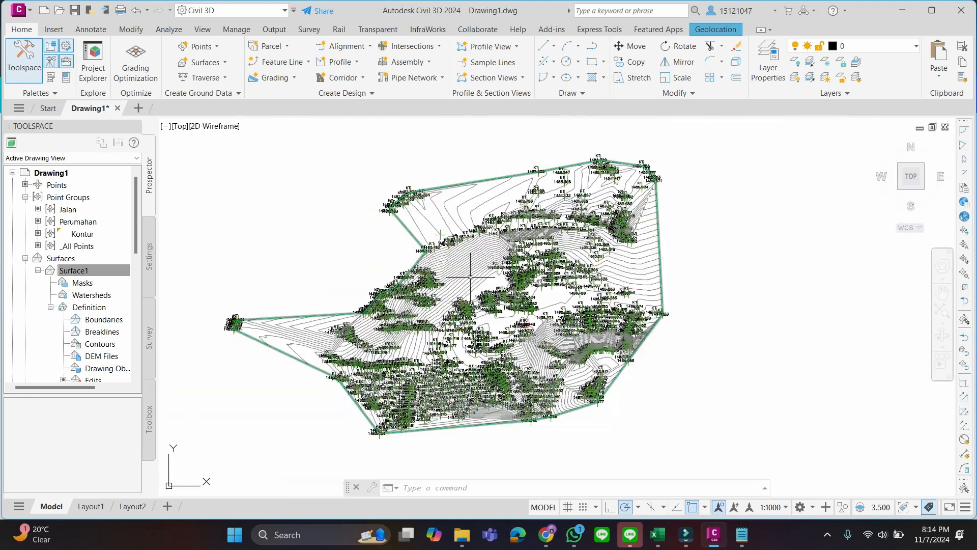
scroll(469, 277, up, 2)
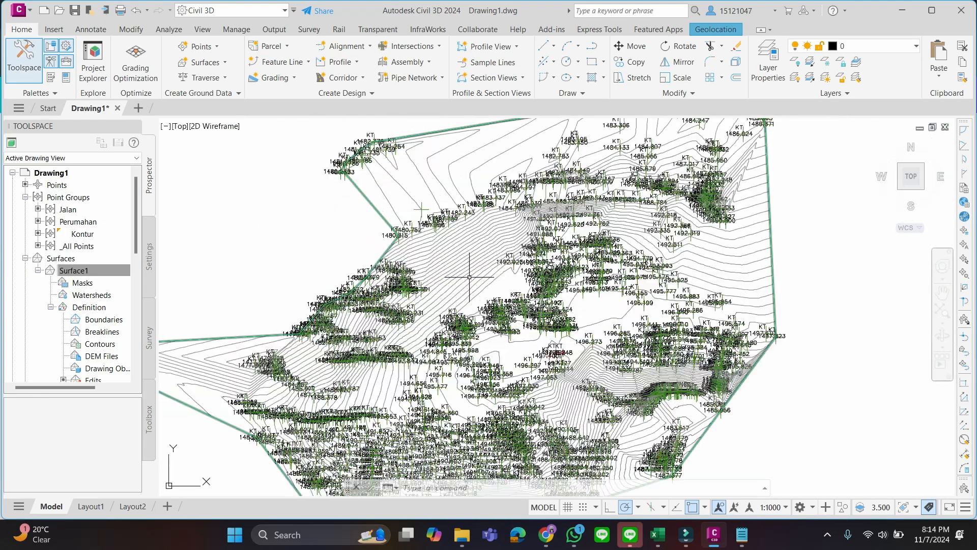
click(547, 546)
click(546, 544)
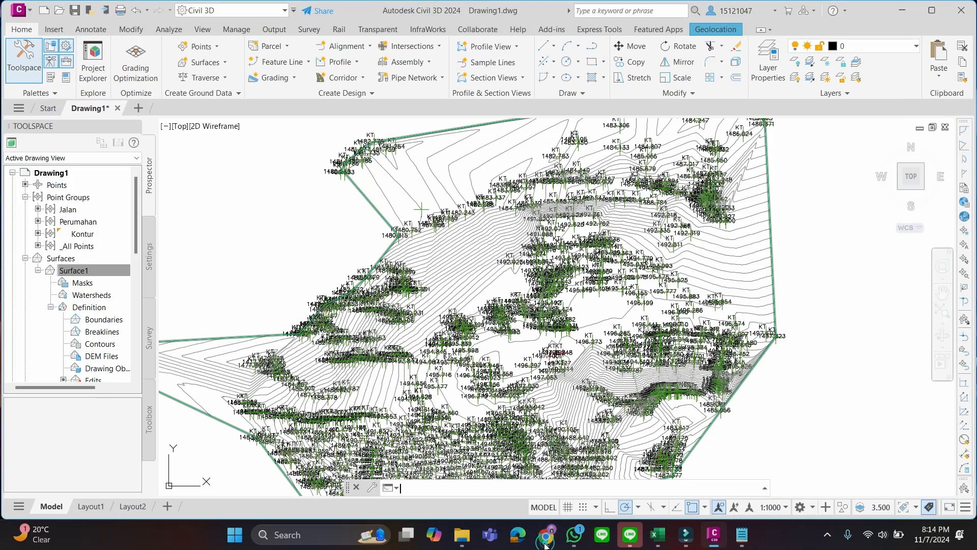
click(66, 273)
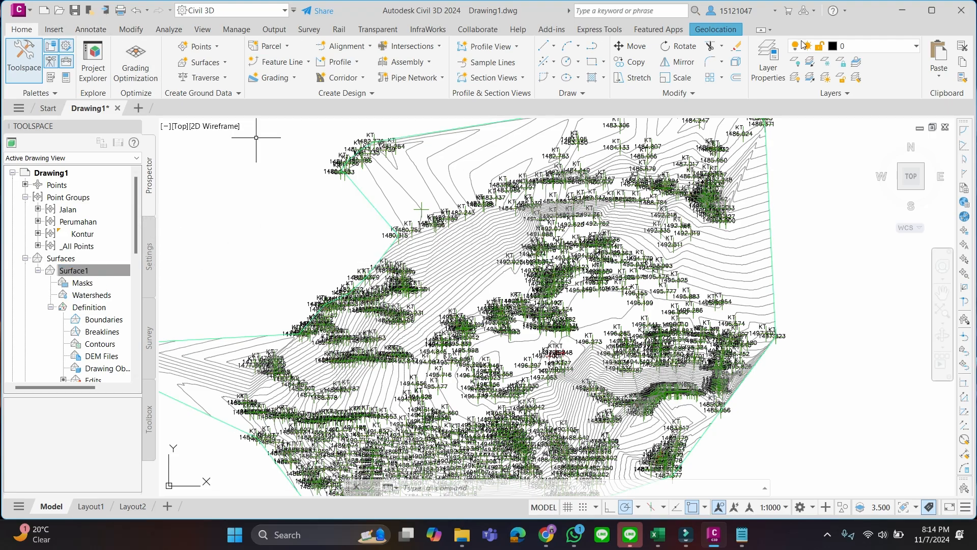
Turn off the 1_Kontur layer and hide the Points component in the surface style of Surface1
click(915, 46)
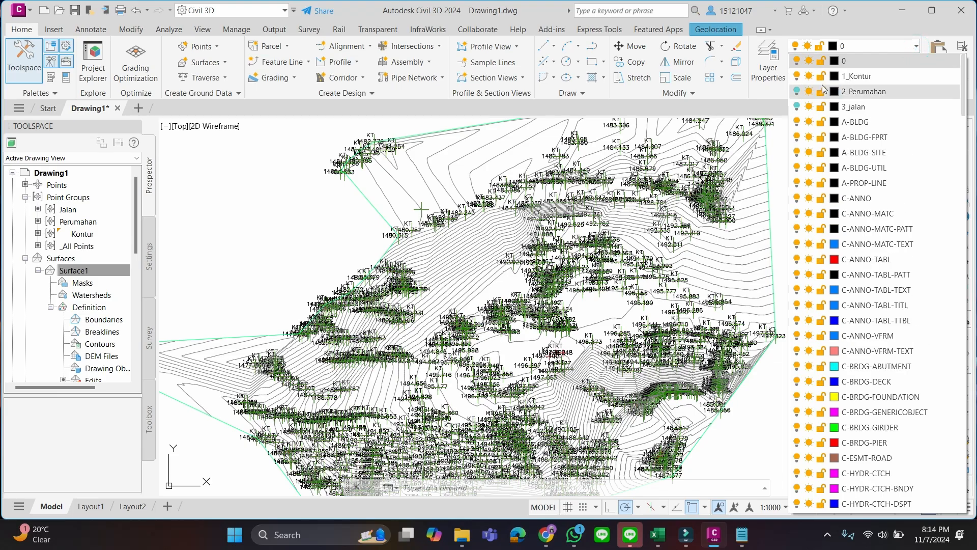
click(797, 76)
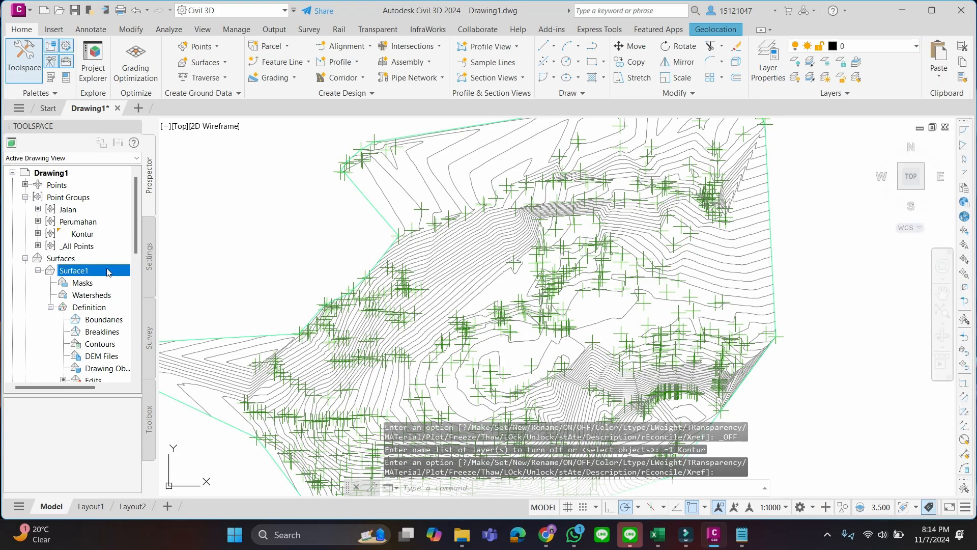
right_click(108, 272)
click(150, 283)
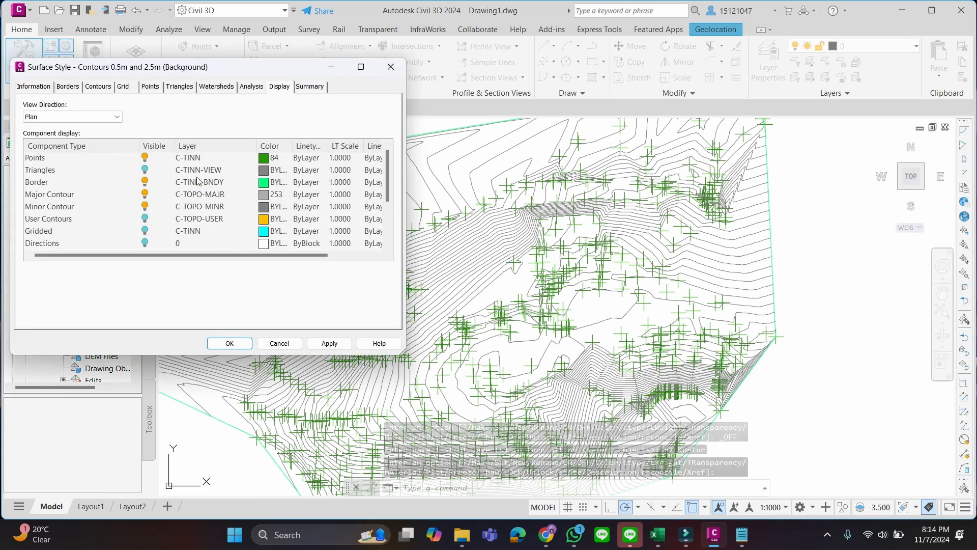
click(145, 157)
click(220, 343)
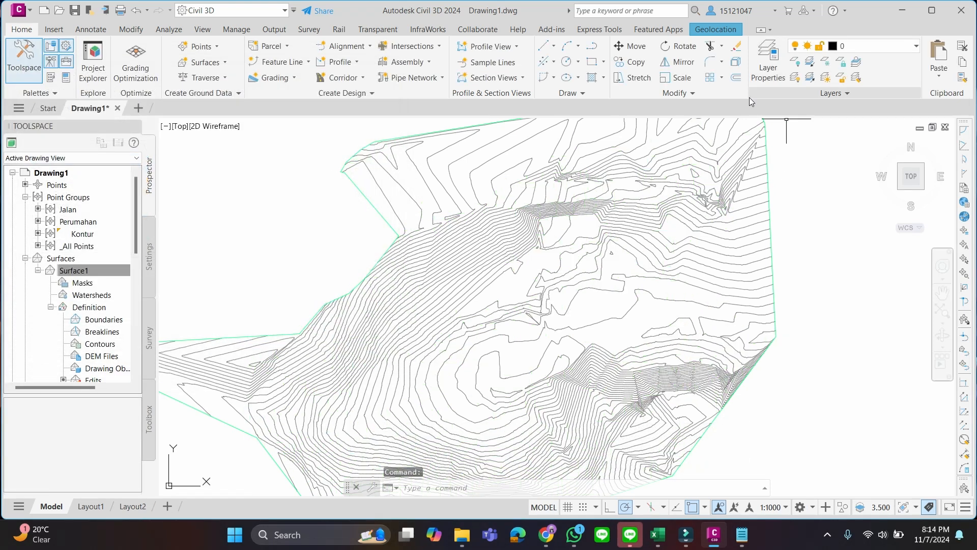
Turn on the 2_Perumahan layer and inspect its points against the contours on the hilltop
click(917, 46)
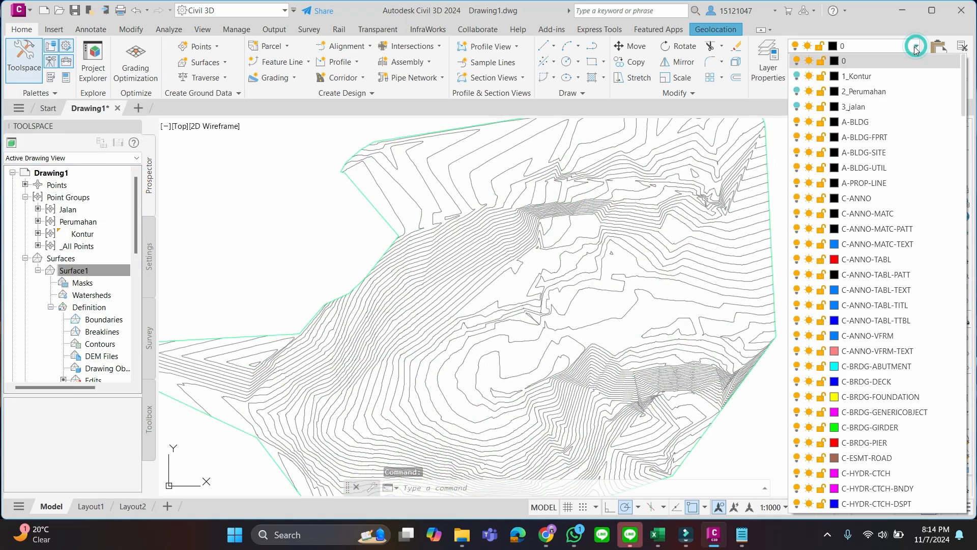
click(799, 94)
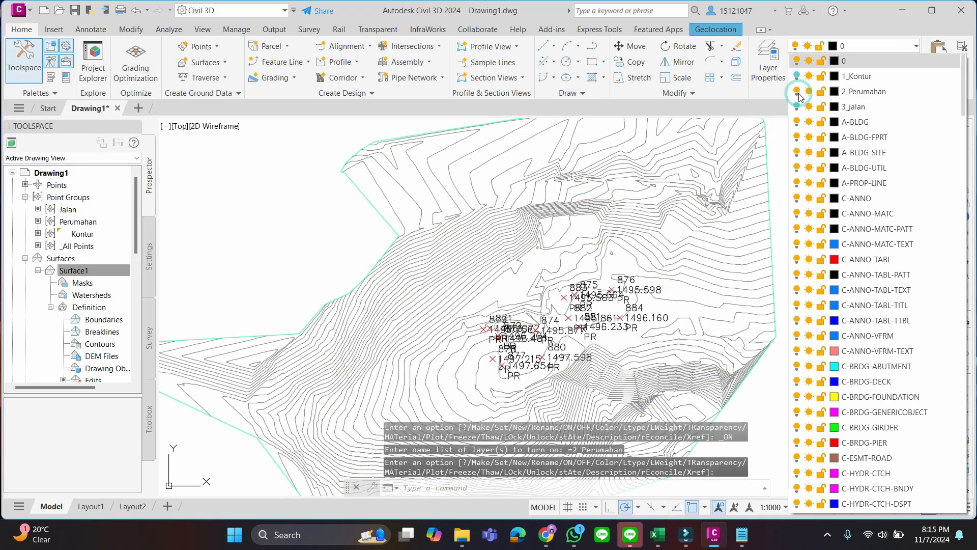
click(909, 50)
scroll(531, 307, up, 10)
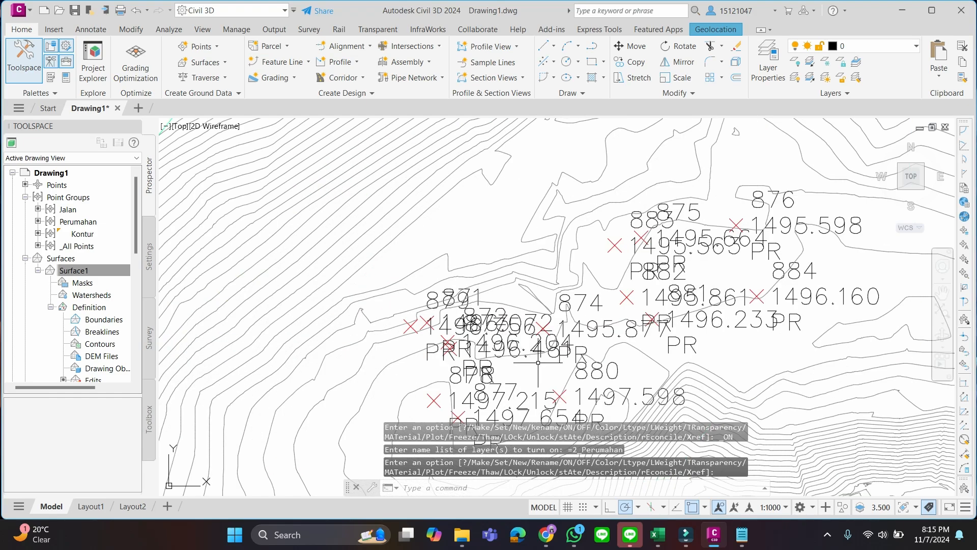
scroll(531, 307, down, 5)
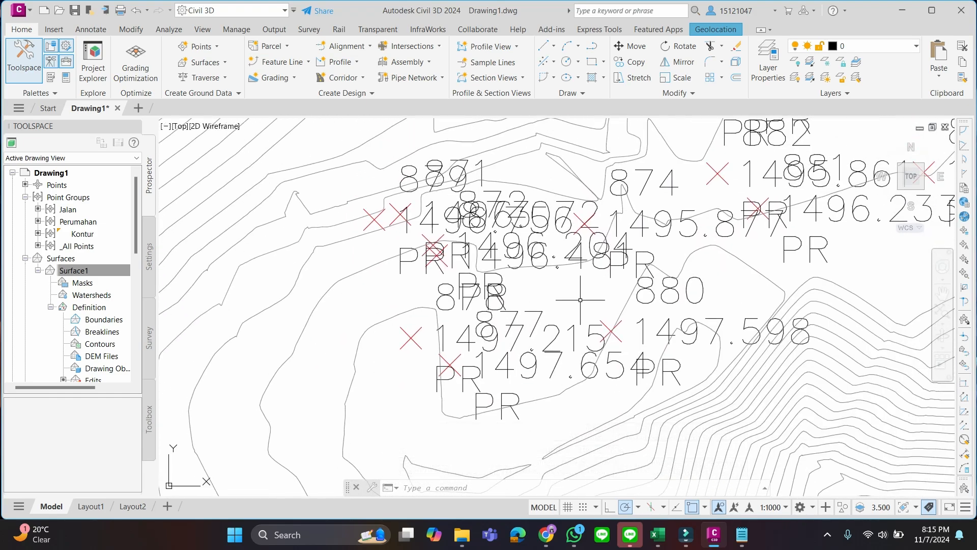
scroll(573, 297, down, 2)
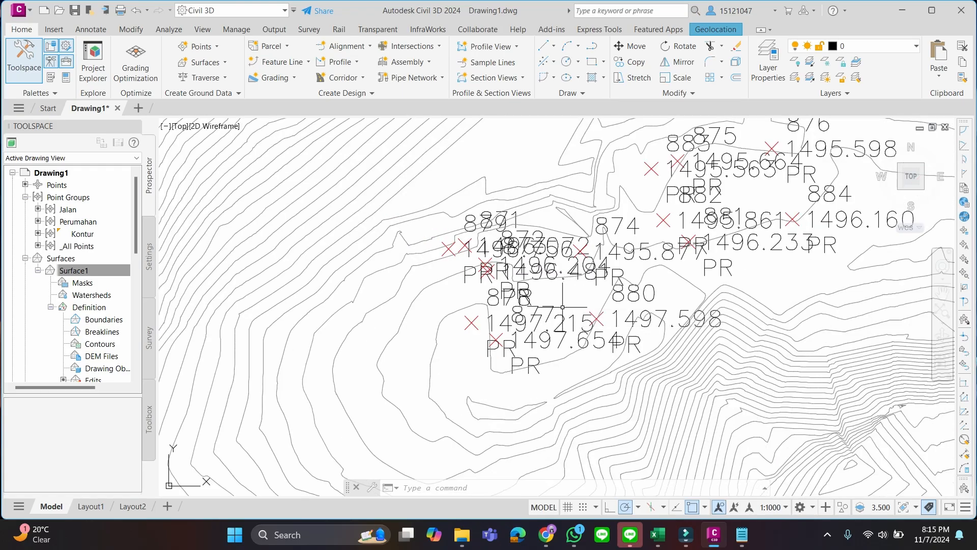
scroll(565, 302, up, 2)
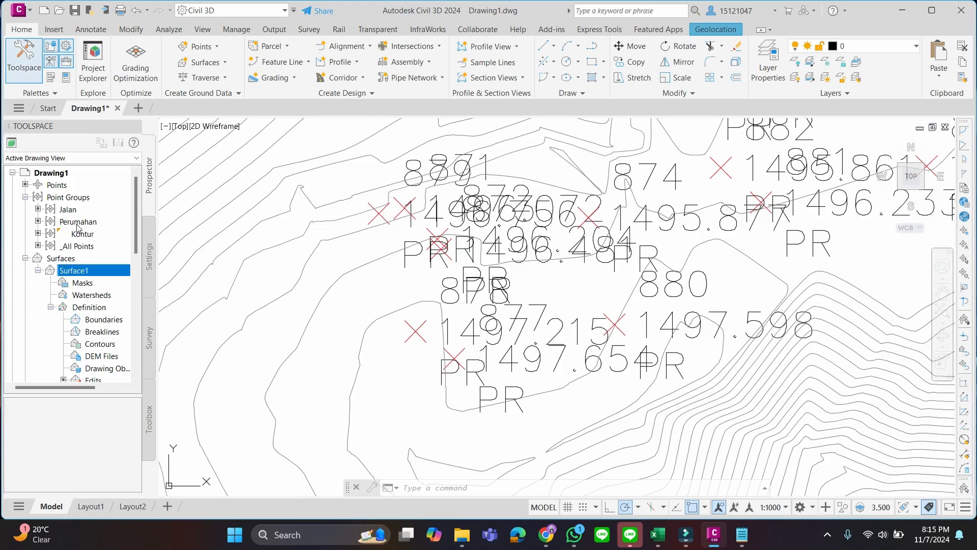
Reduce the text height of the Point Number component in the Perumahan point label style and apply it to the group
click(77, 227)
right_click(77, 227)
click(102, 231)
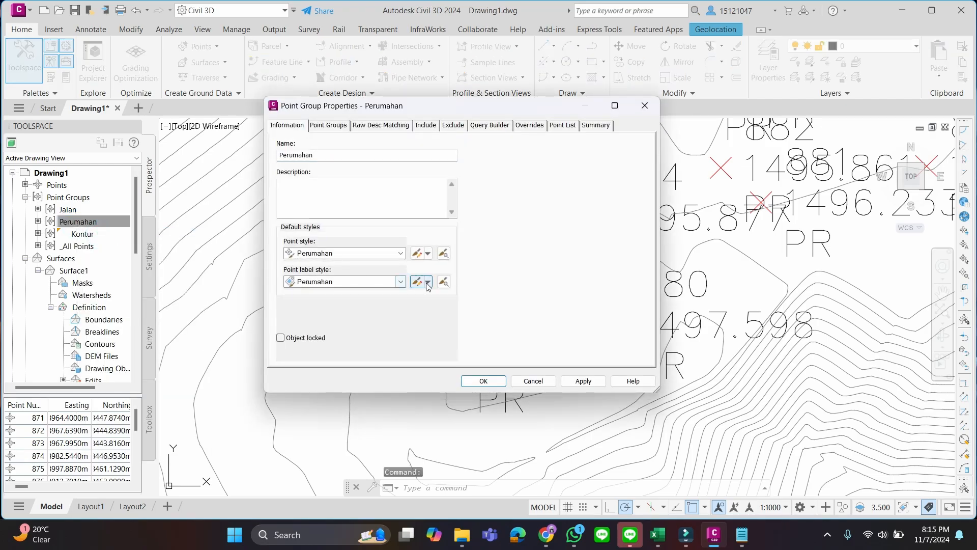
click(427, 283)
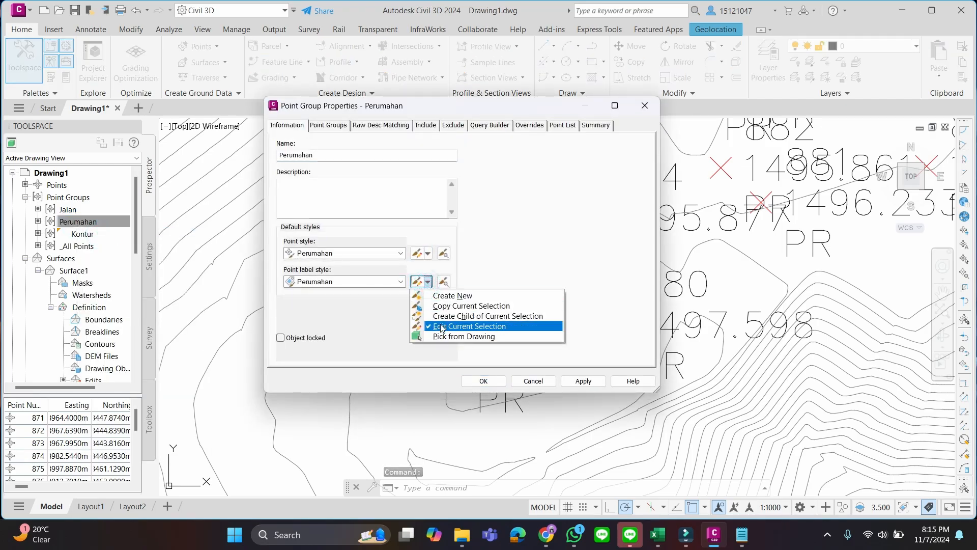
click(442, 326)
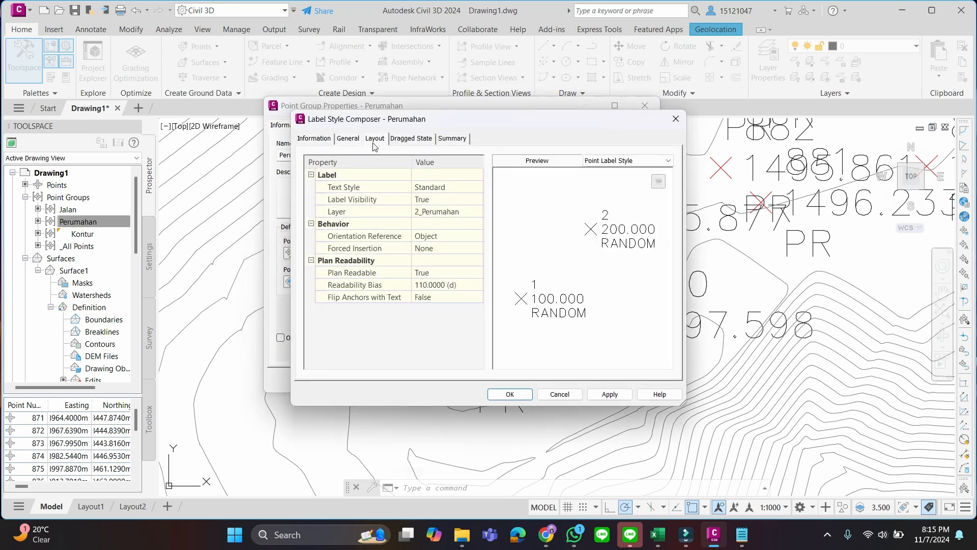
click(375, 145)
click(419, 284)
click(419, 285)
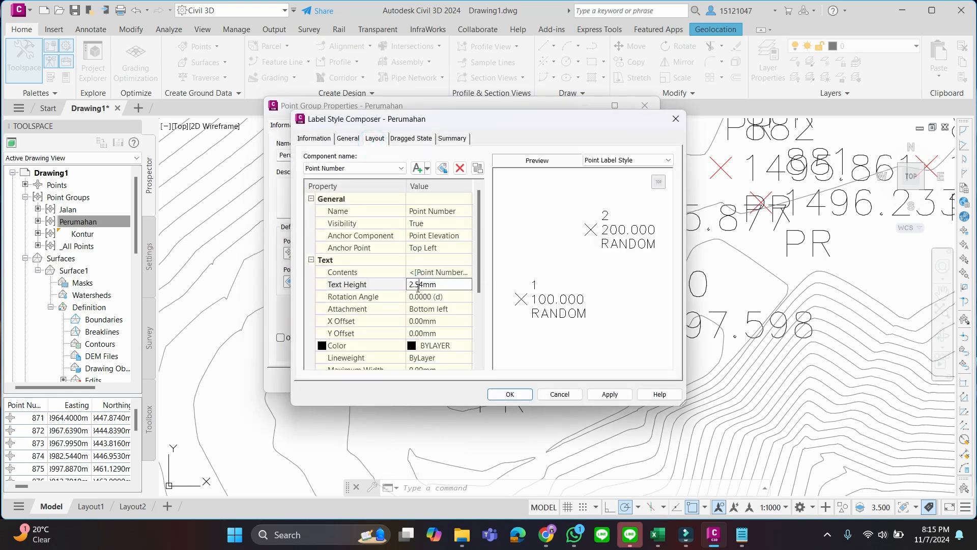
key(BackSpace)
key(BackSpace)
click(509, 395)
click(494, 382)
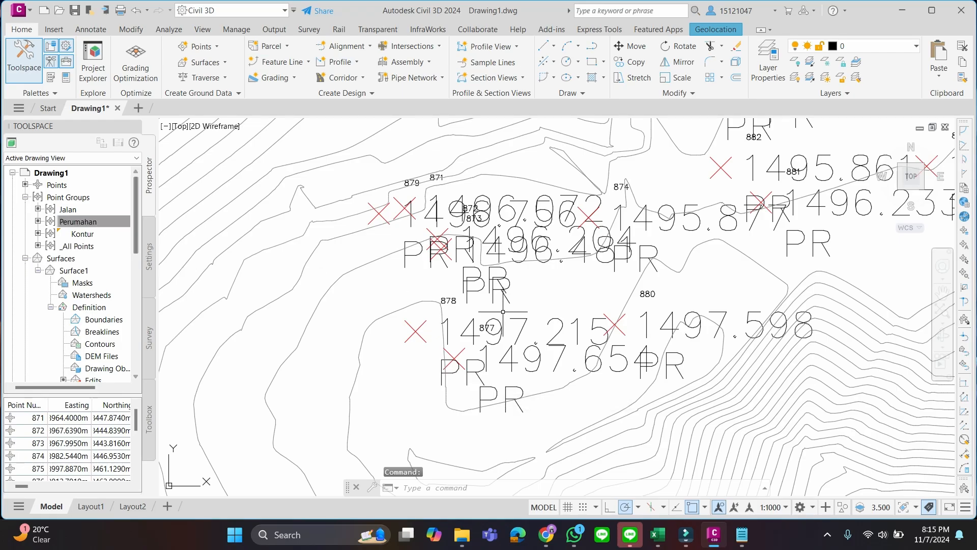
Review the marker and 3D geometry settings of the point style assigned to the Perumahan point group
scroll(588, 314, down, 4)
scroll(588, 313, up, 2)
click(96, 222)
right_click(97, 225)
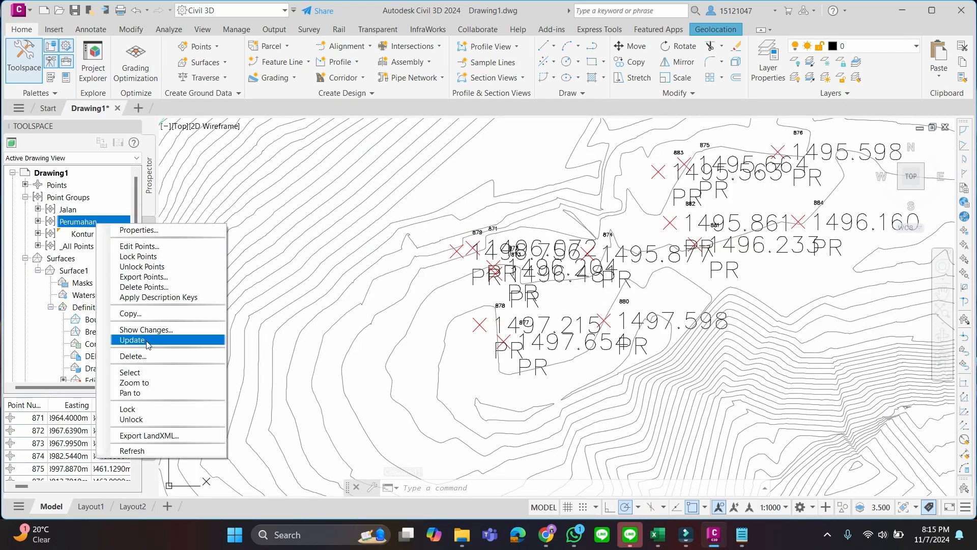
click(146, 230)
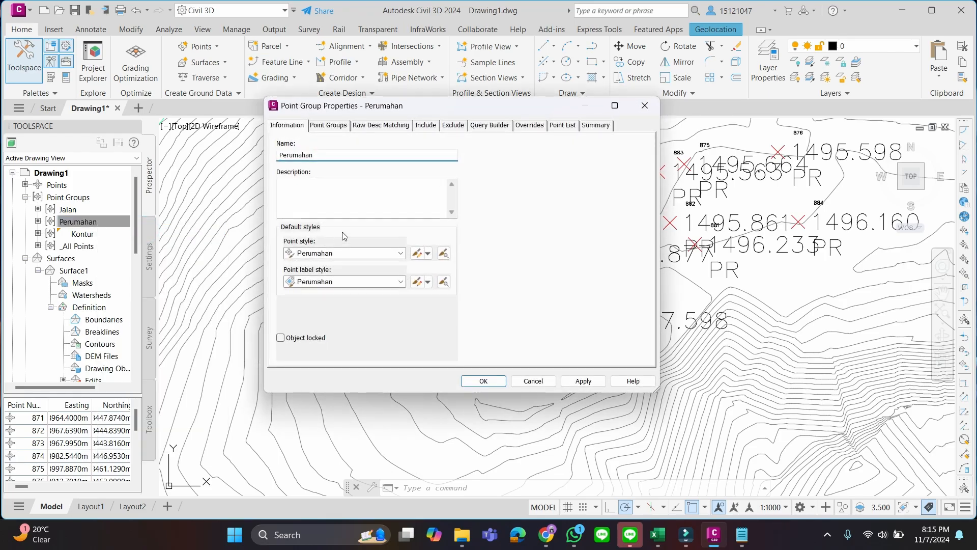
click(427, 253)
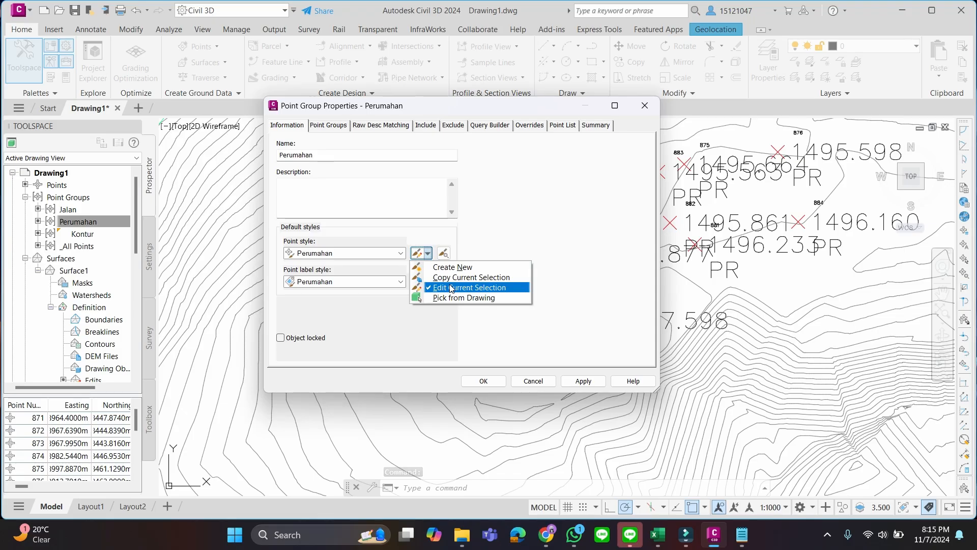
click(450, 287)
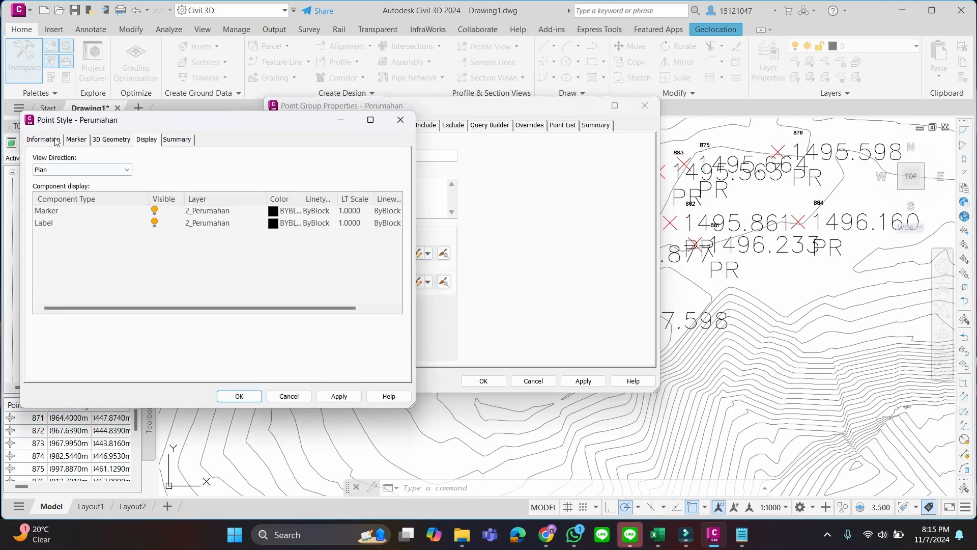
click(76, 139)
click(57, 140)
click(104, 142)
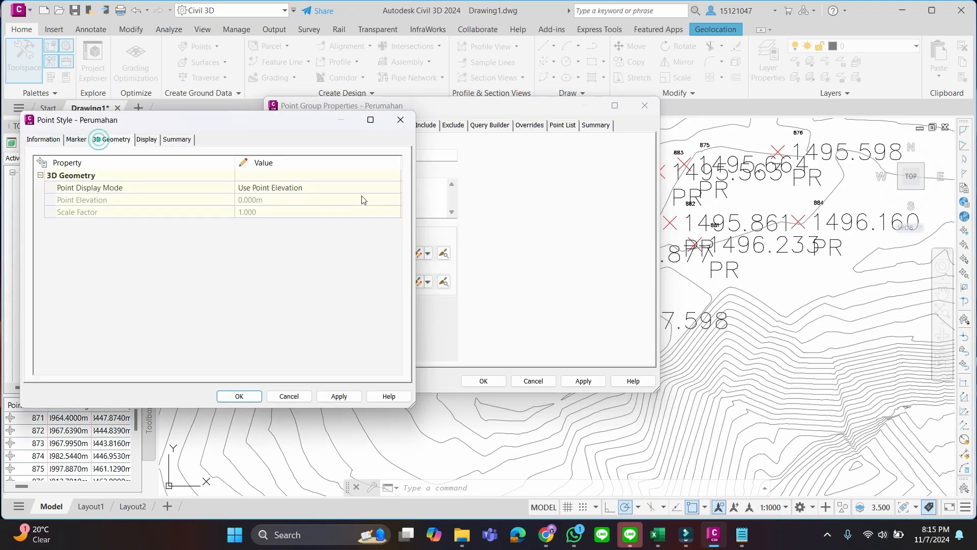
click(76, 140)
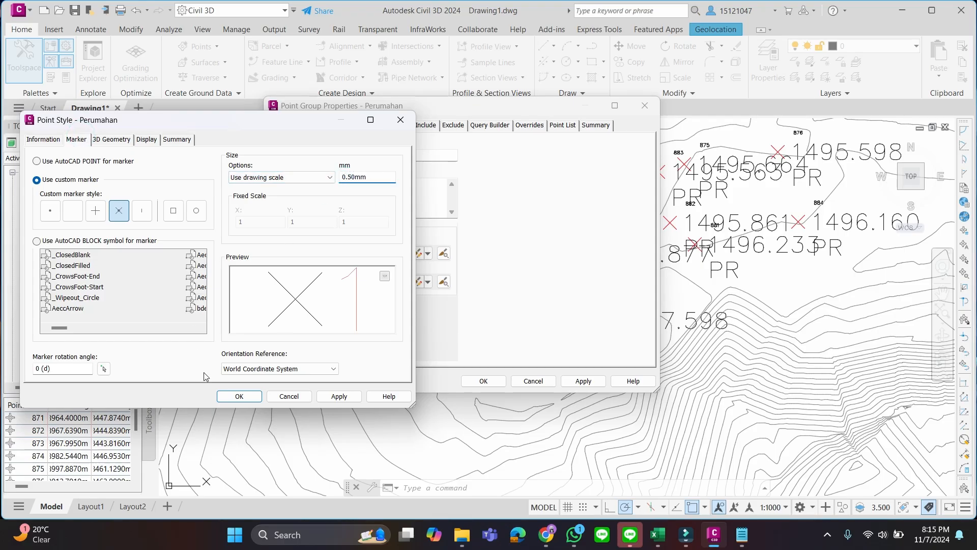
click(240, 397)
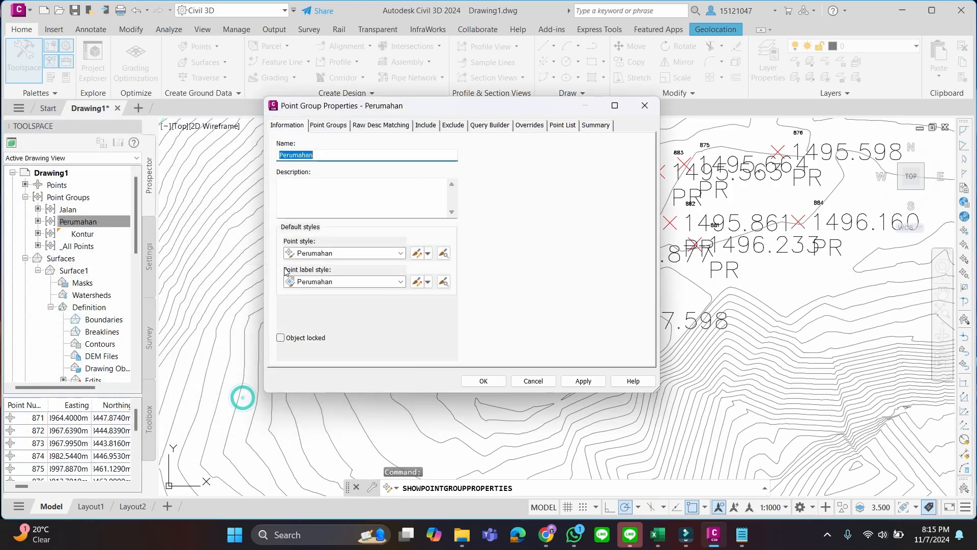
Set the text height of the Point Elevation component in the Perumahan point label style to 0.54 mm
click(428, 282)
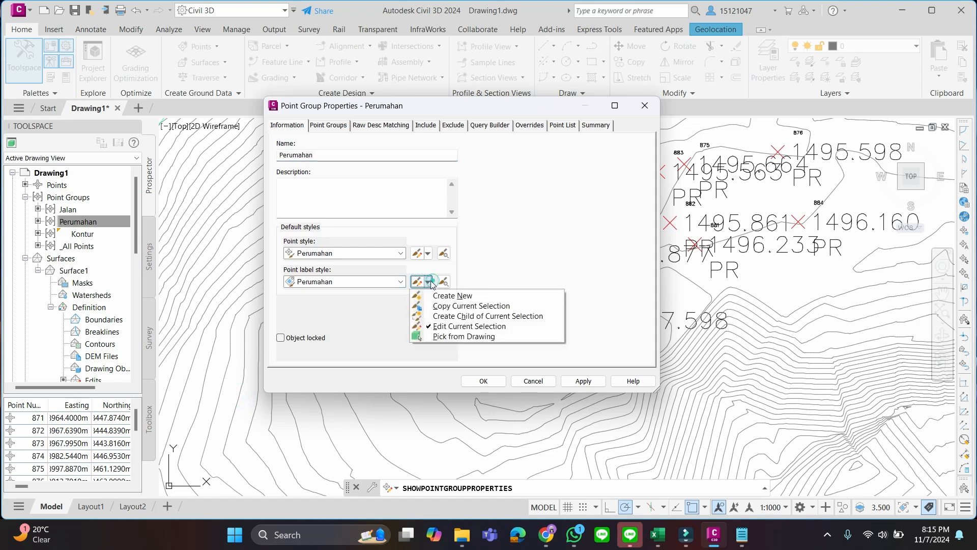
click(445, 327)
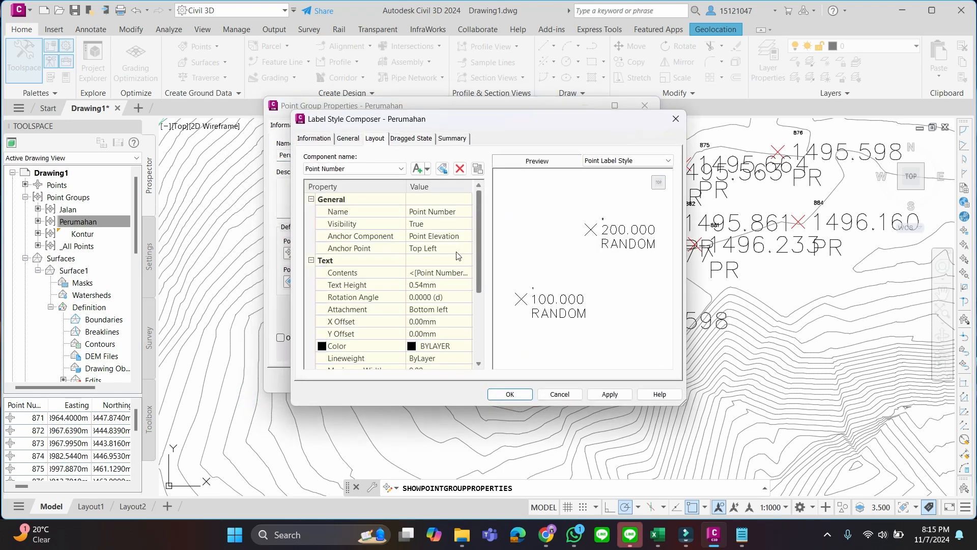
click(440, 297)
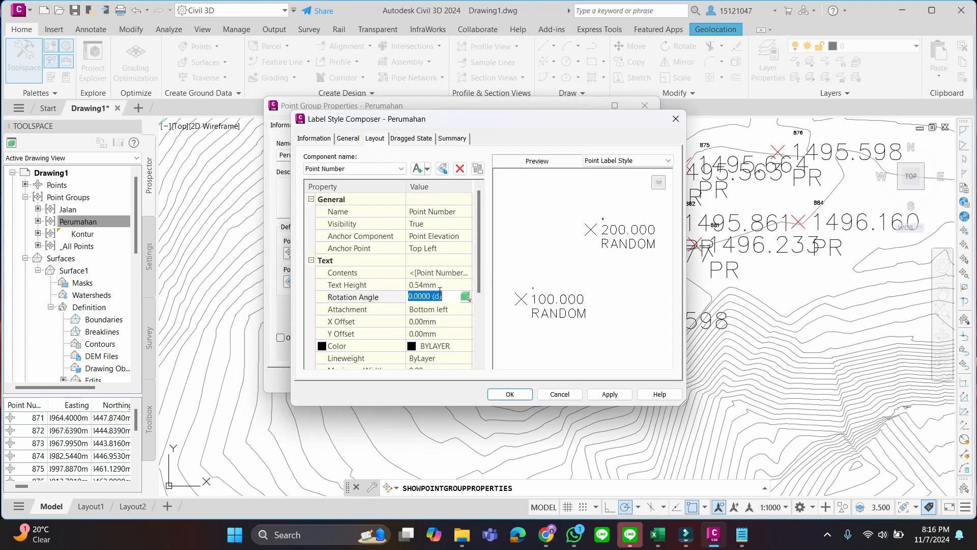
click(443, 285)
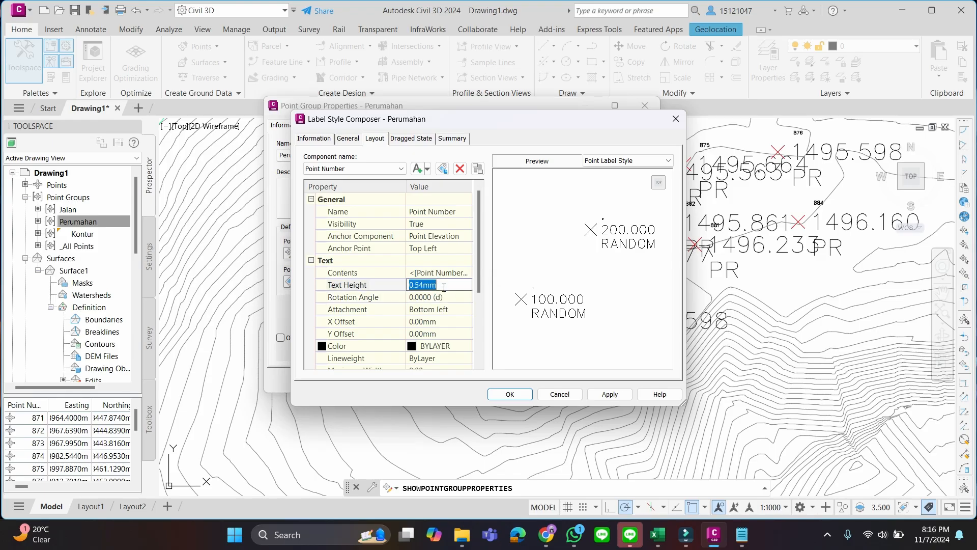
click(402, 168)
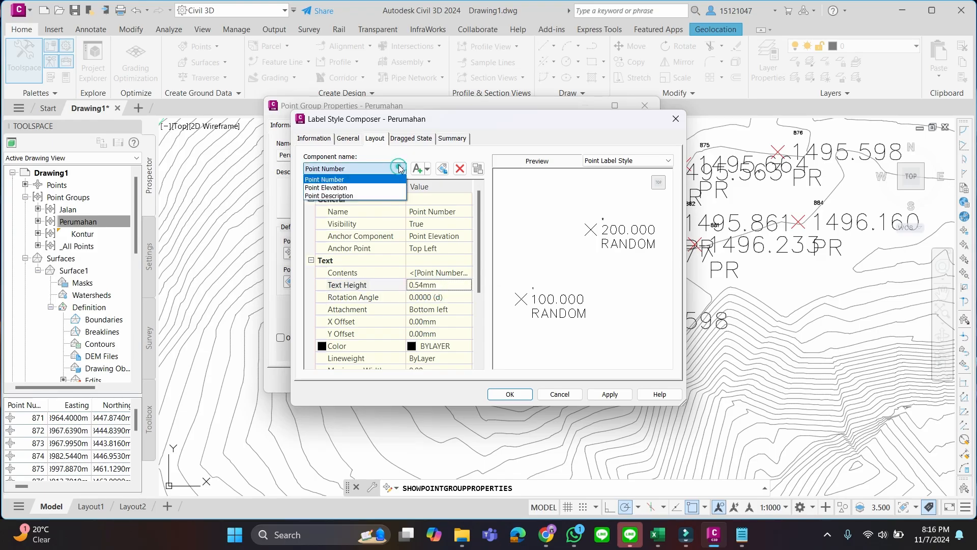
click(376, 189)
click(424, 287)
click(413, 285)
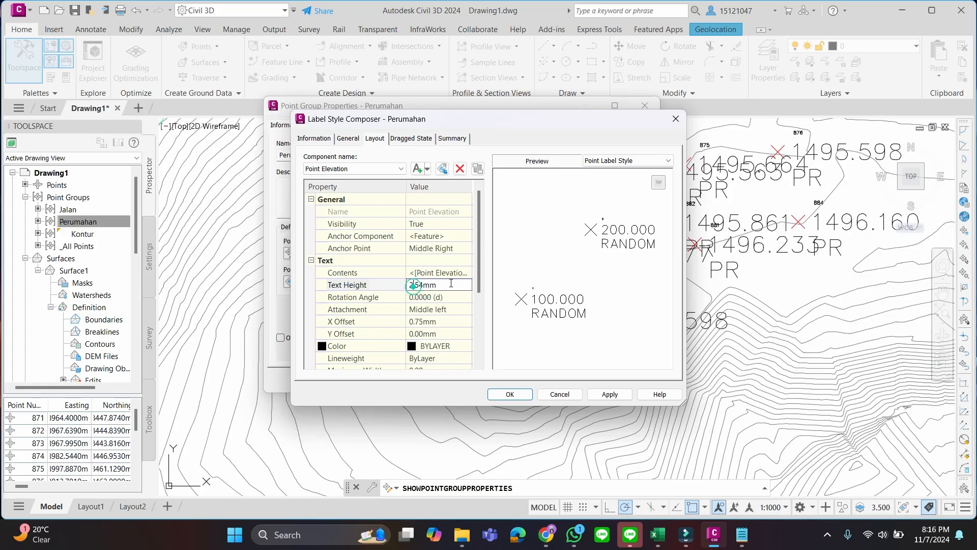
key(BackSpace)
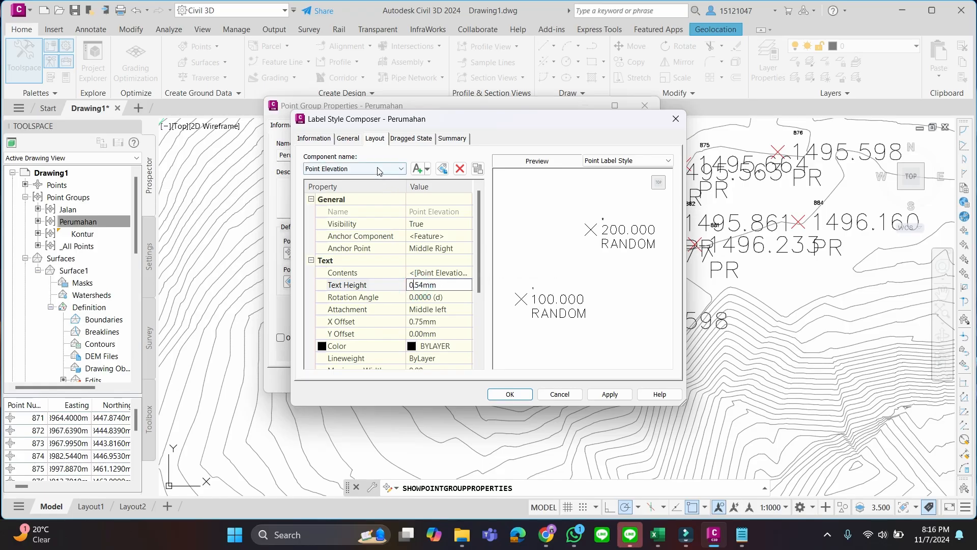
Set the Point Description component's text height to 0.54 mm and apply the label style to the Perumahan group
click(366, 169)
click(372, 197)
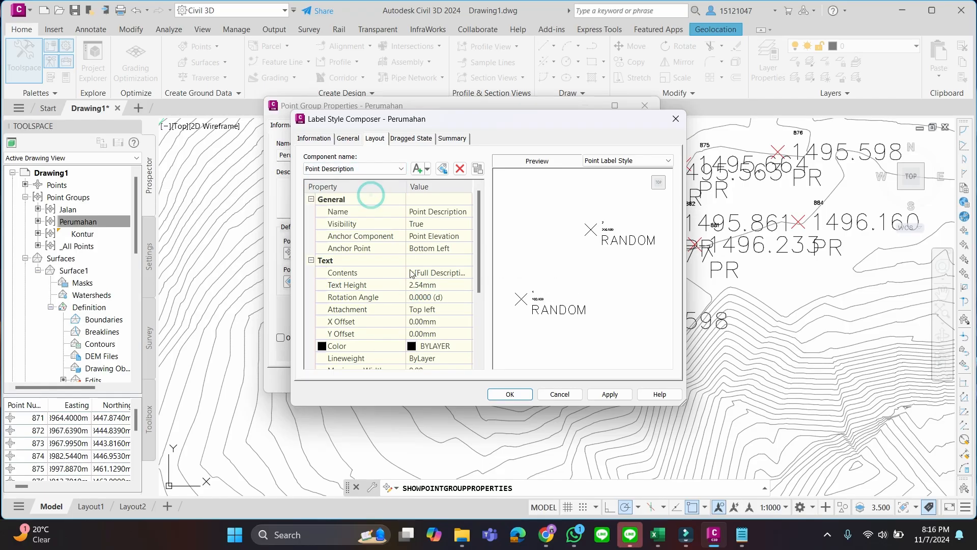
click(416, 286)
key(BackSpace)
text(0)
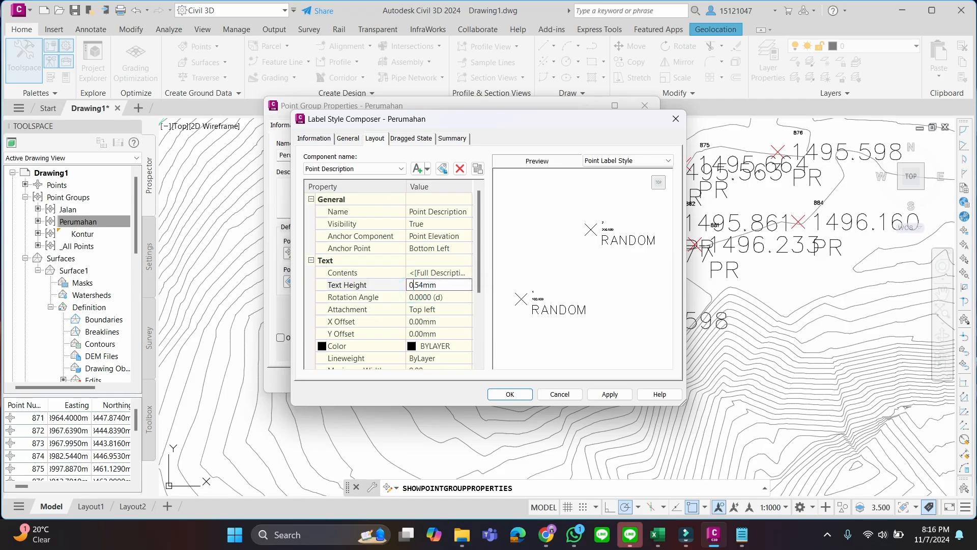
click(500, 393)
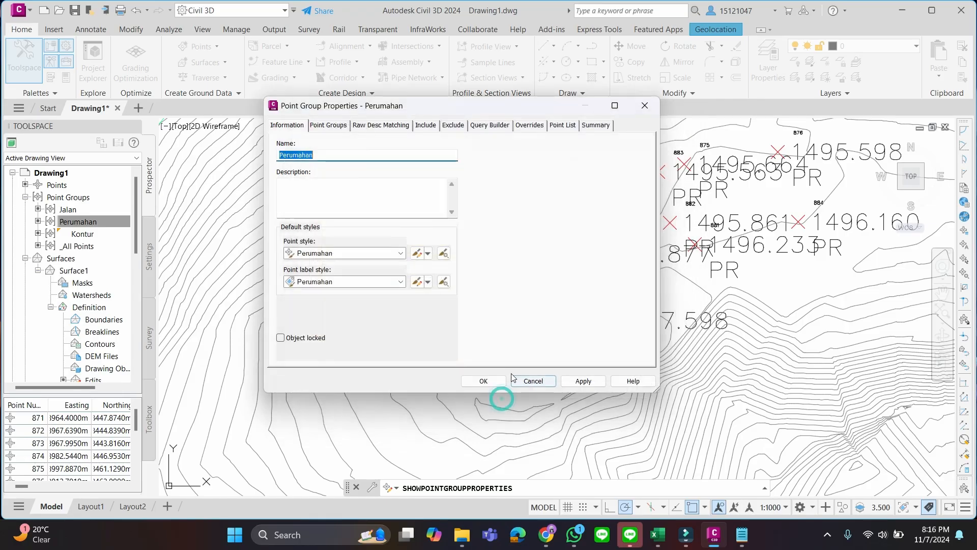
click(499, 380)
Inspect the Perumahan points on the hilltop, especially 877 and 878, against the surrounding contours
scroll(541, 362, up, 4)
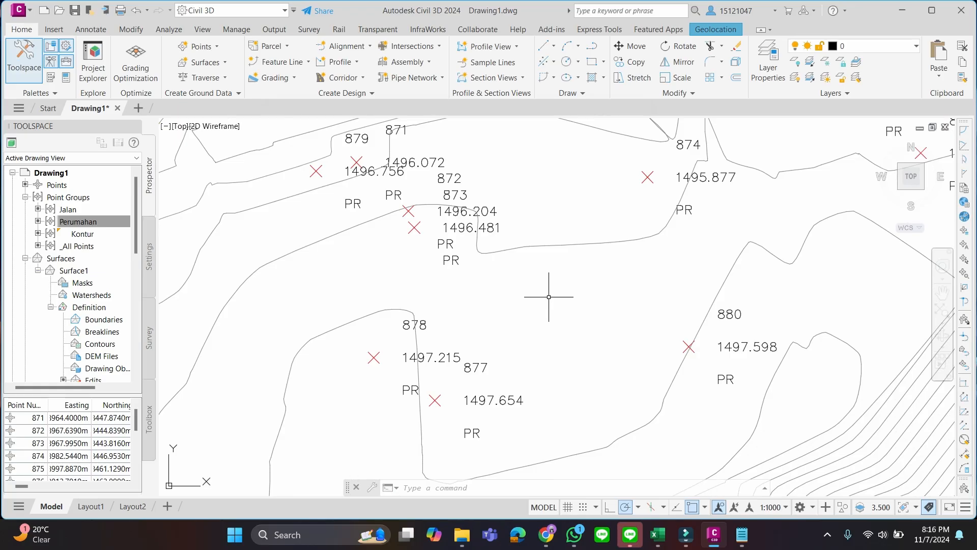
scroll(558, 324, down, 2)
scroll(574, 316, up, 2)
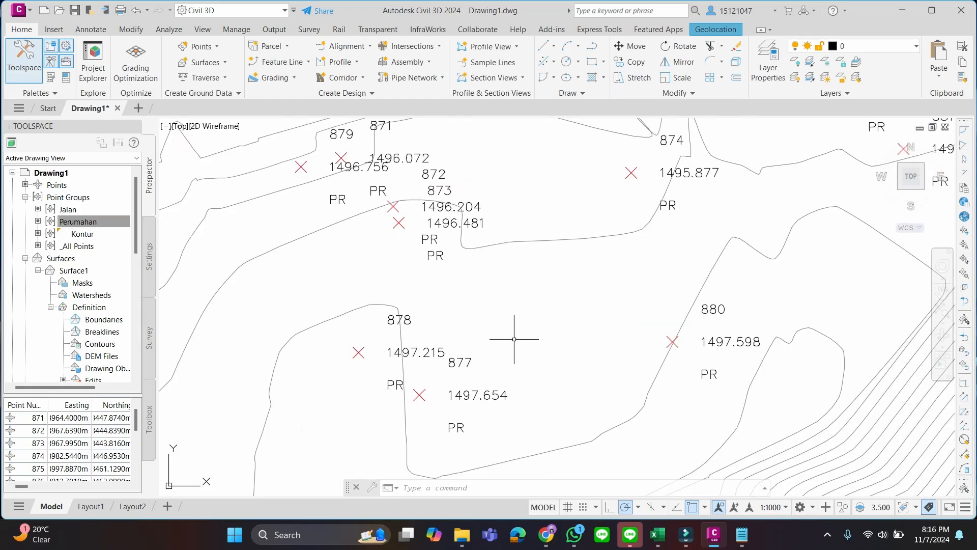
click(466, 385)
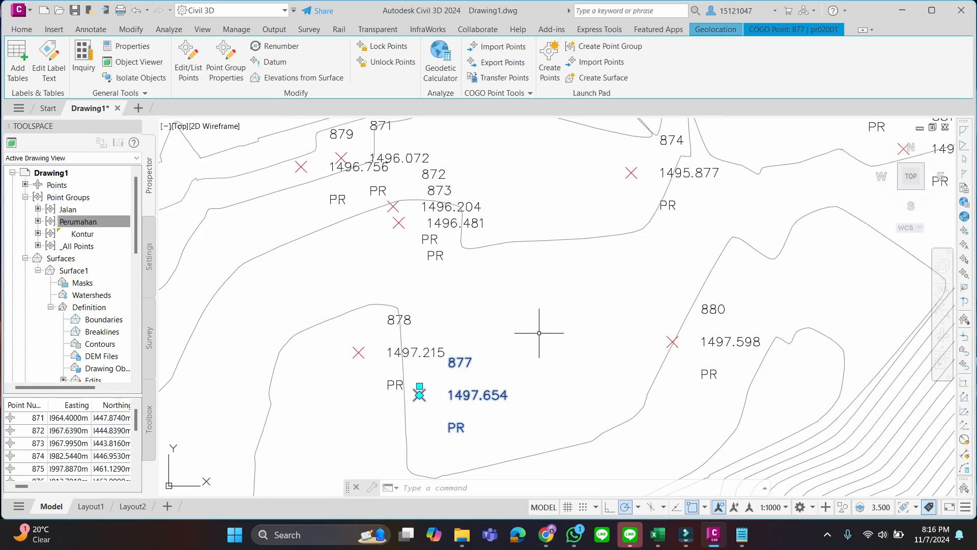
key(Escape)
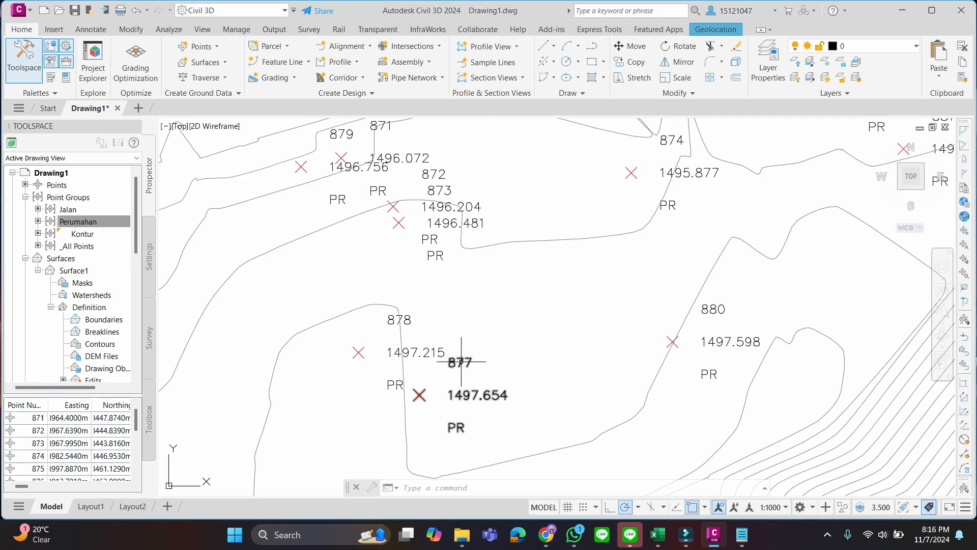
right_click(466, 397)
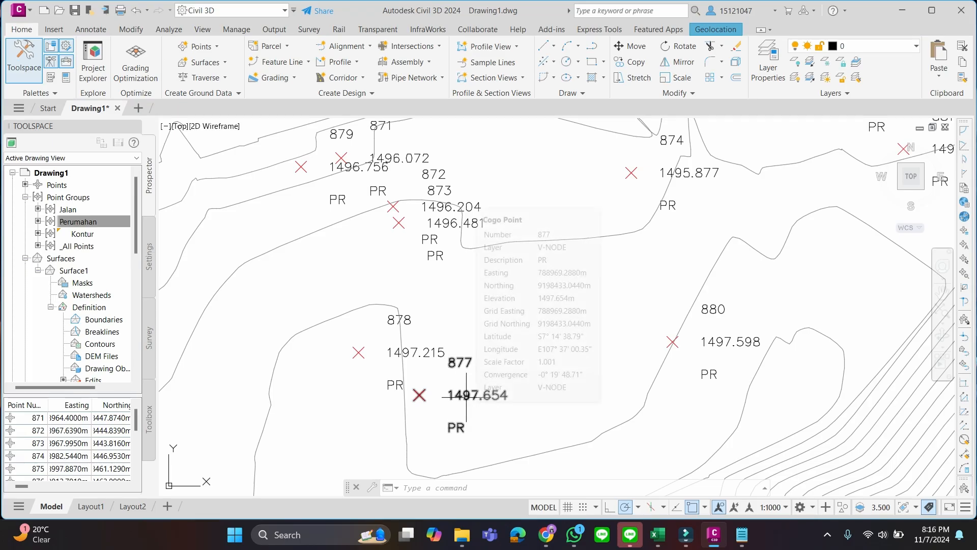
key(Escape)
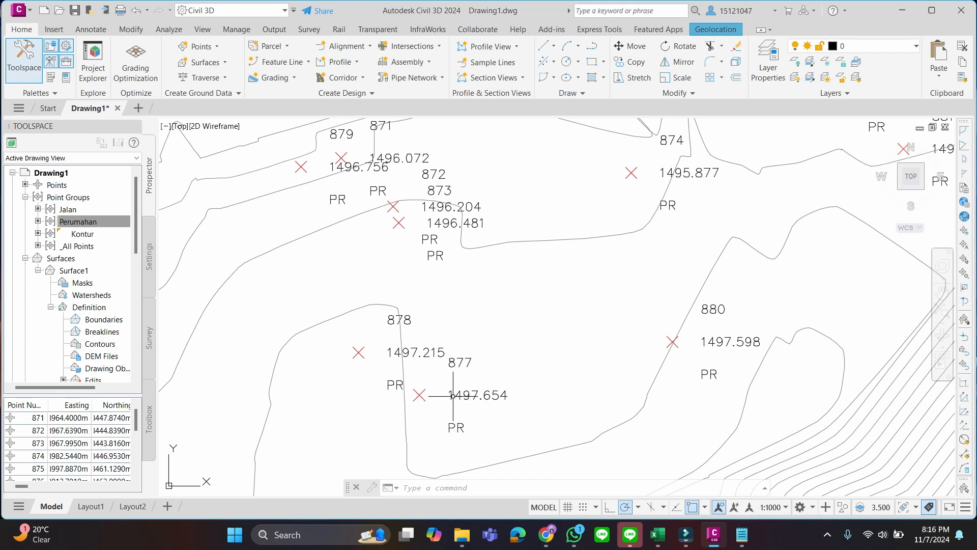
scroll(564, 325, down, 2)
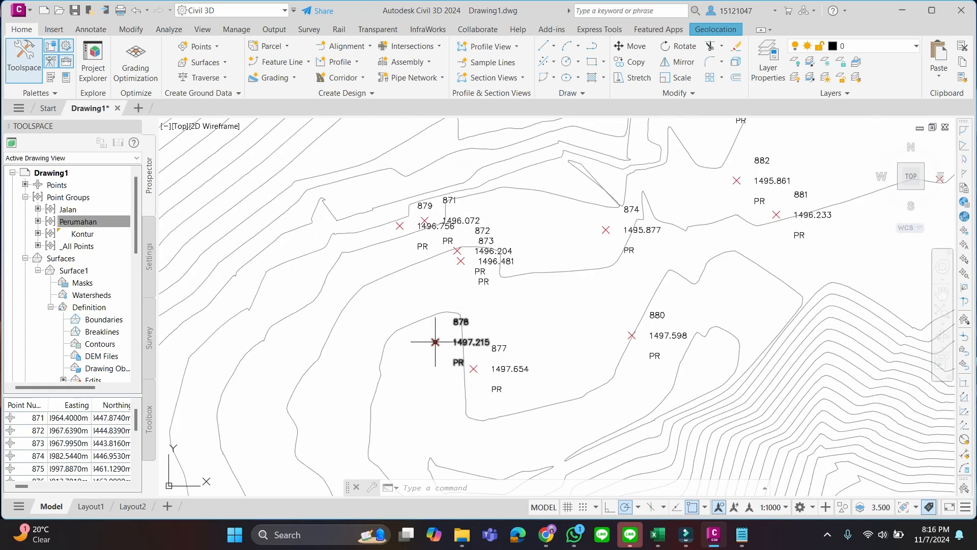
mouse_move(435, 342)
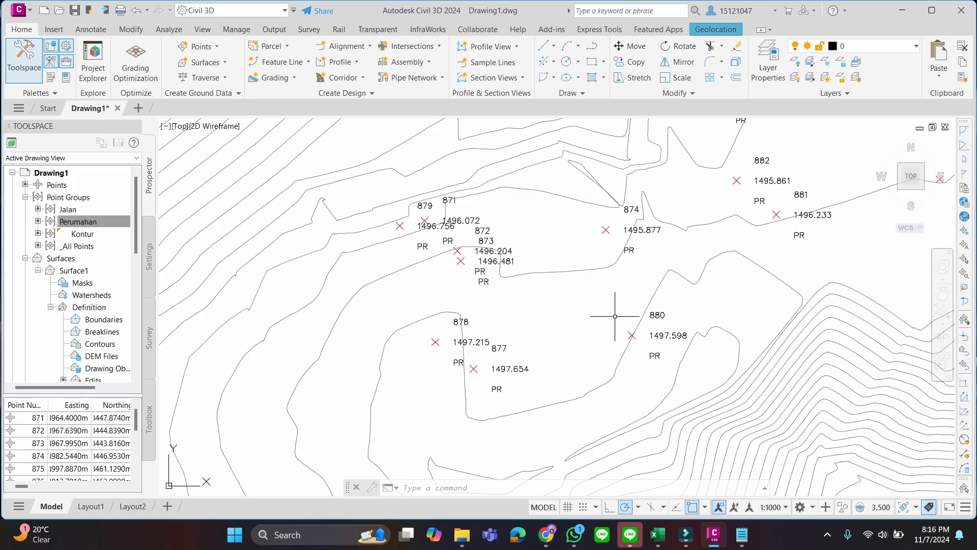
scroll(573, 322, down, 1)
scroll(572, 295, up, 1)
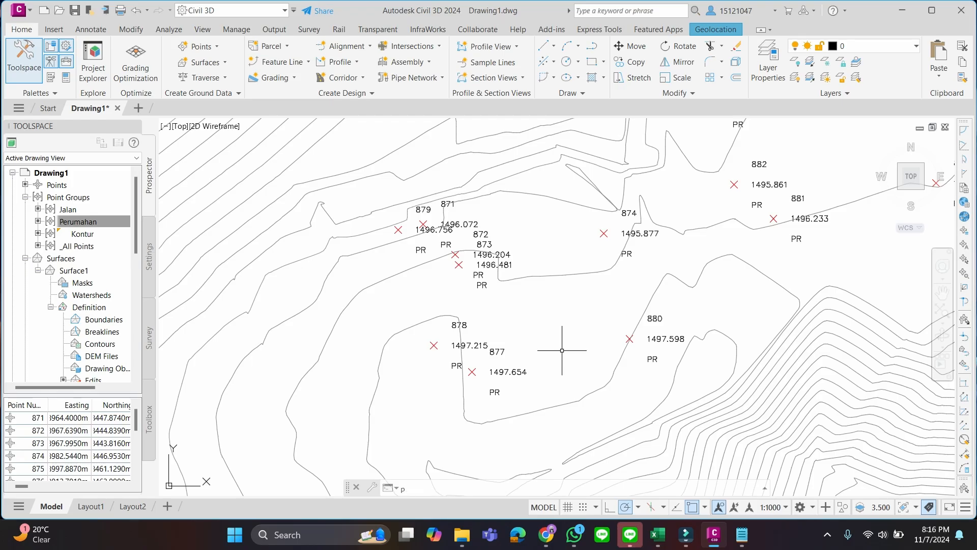
Start a polyline and review the active object snap modes in the drafting settings before placing its first vertex
text(li)
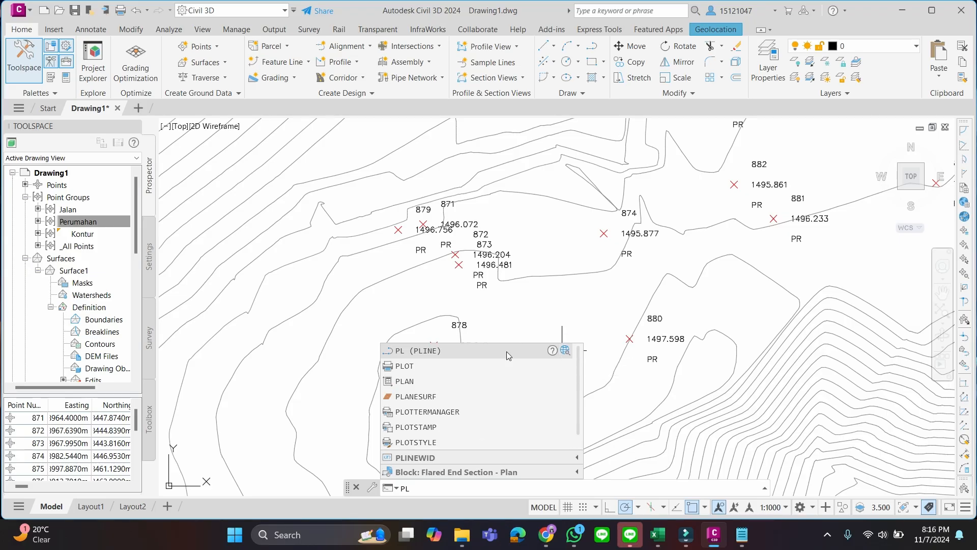
click(506, 352)
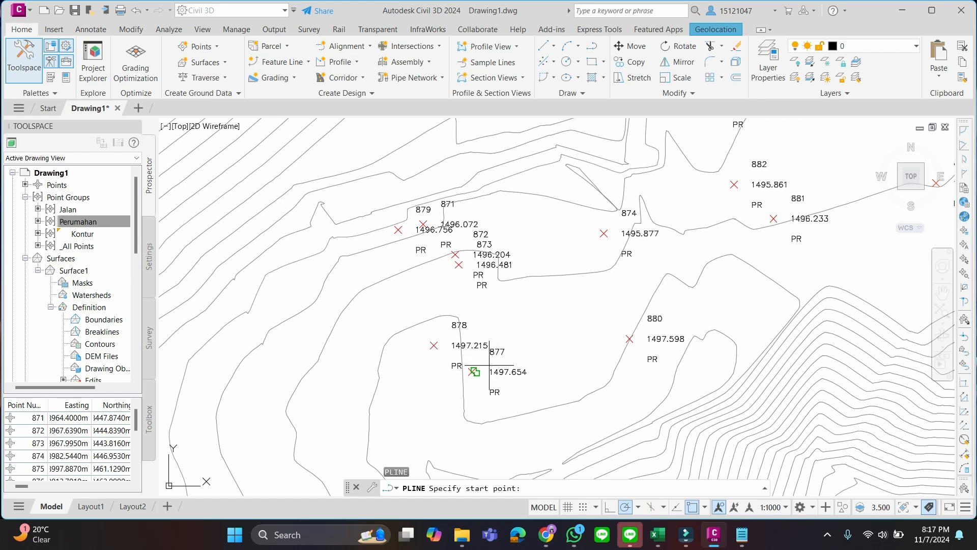
scroll(472, 371, up, 4)
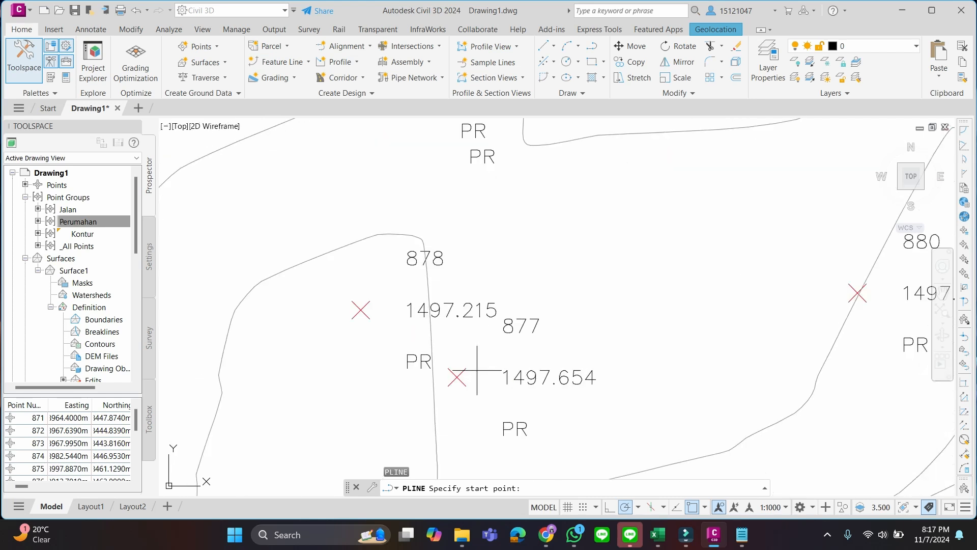
click(640, 507)
click(640, 507)
click(705, 507)
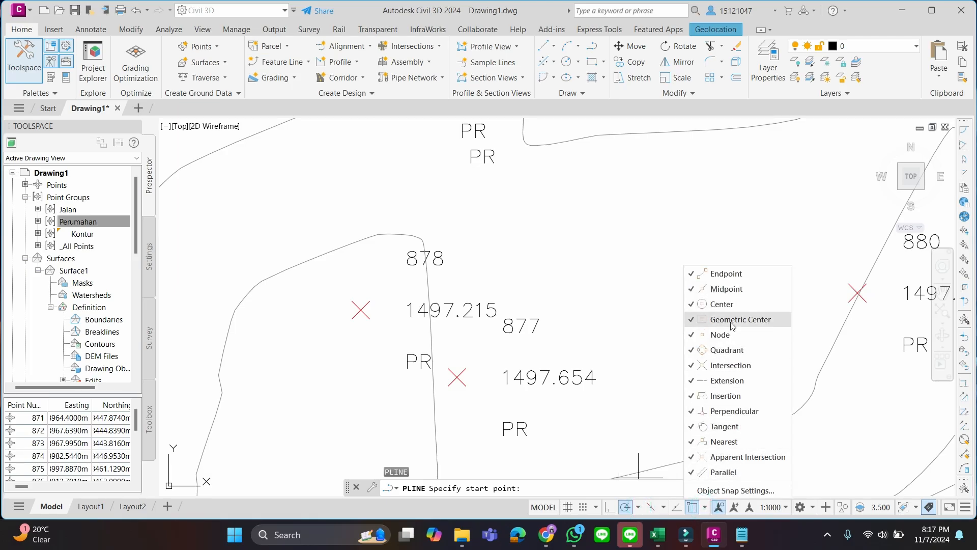
click(740, 489)
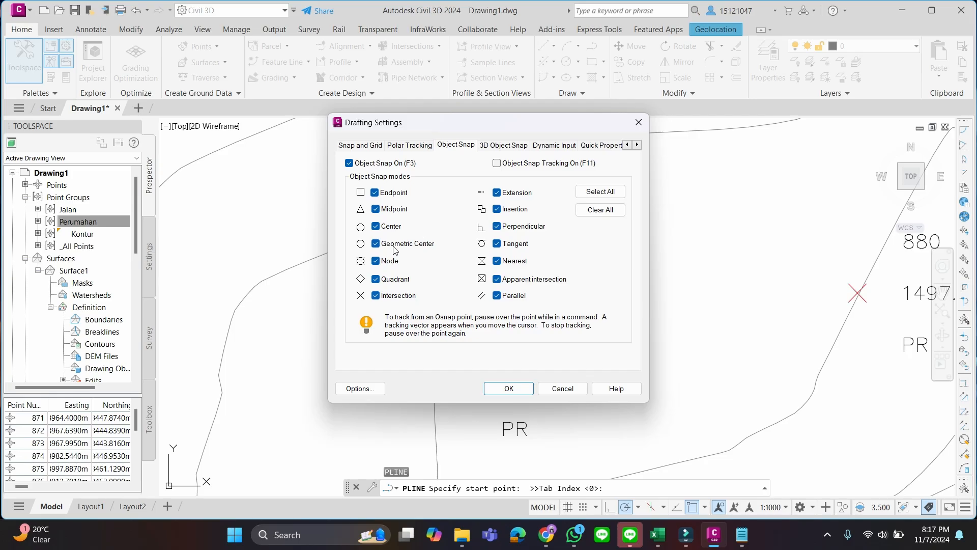
click(508, 388)
scroll(620, 325, down, 2)
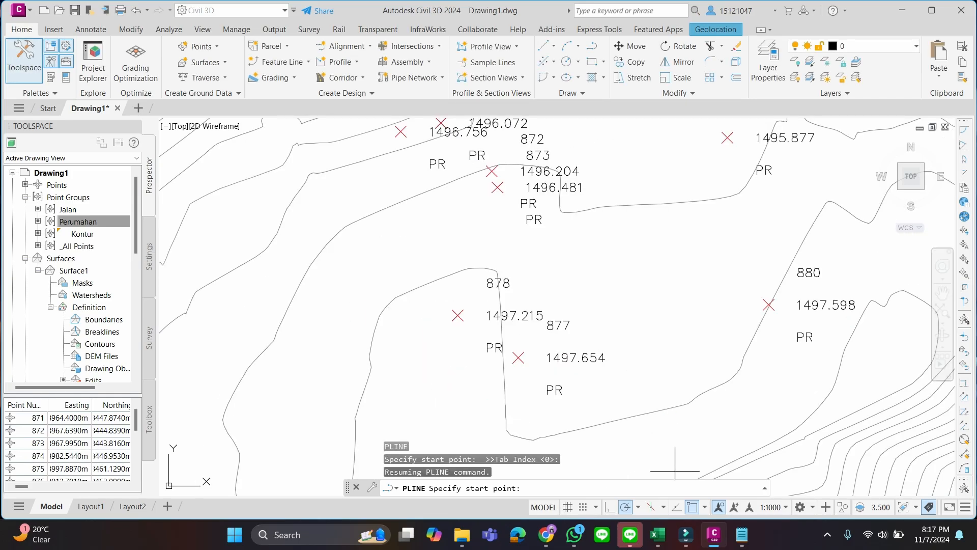
Draw a closed polyline from point 877 through points 880, 874 and 878, ending back at 877
click(518, 357)
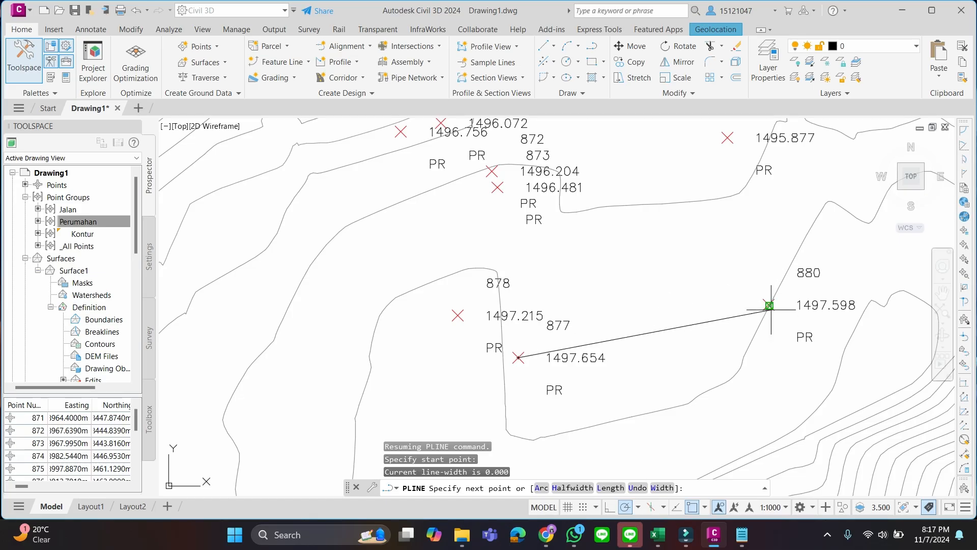
scroll(769, 305, up, 4)
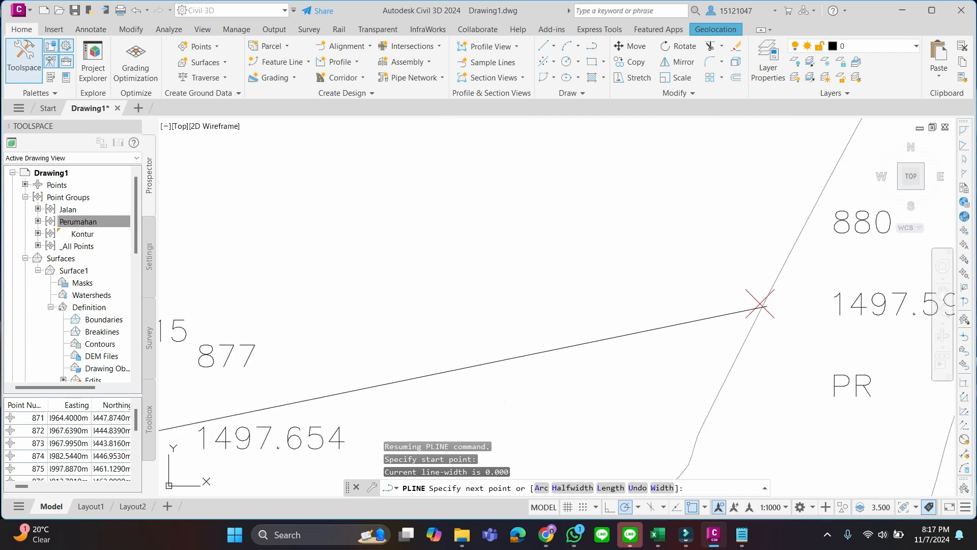
click(761, 303)
scroll(628, 172, down, 4)
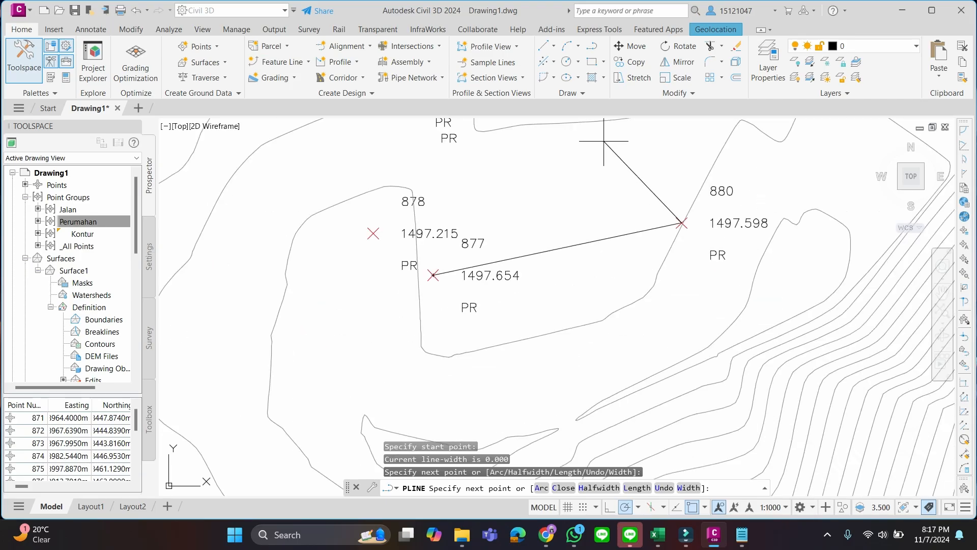
middle_drag(604, 142, 602, 264)
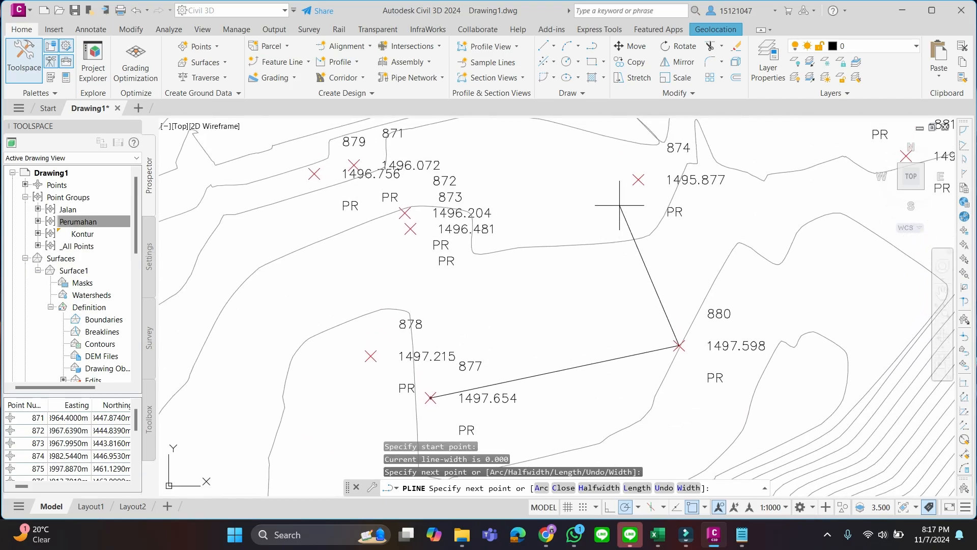
click(639, 180)
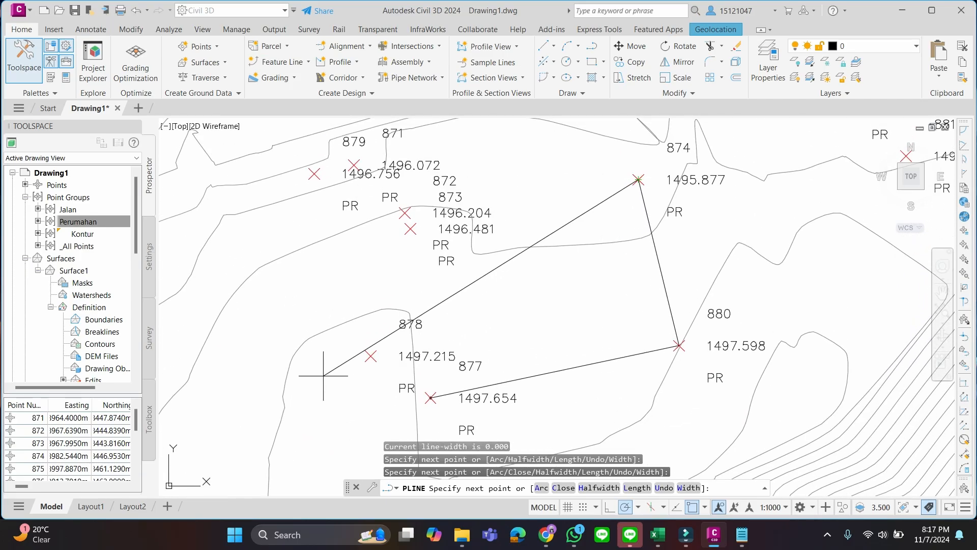
click(372, 355)
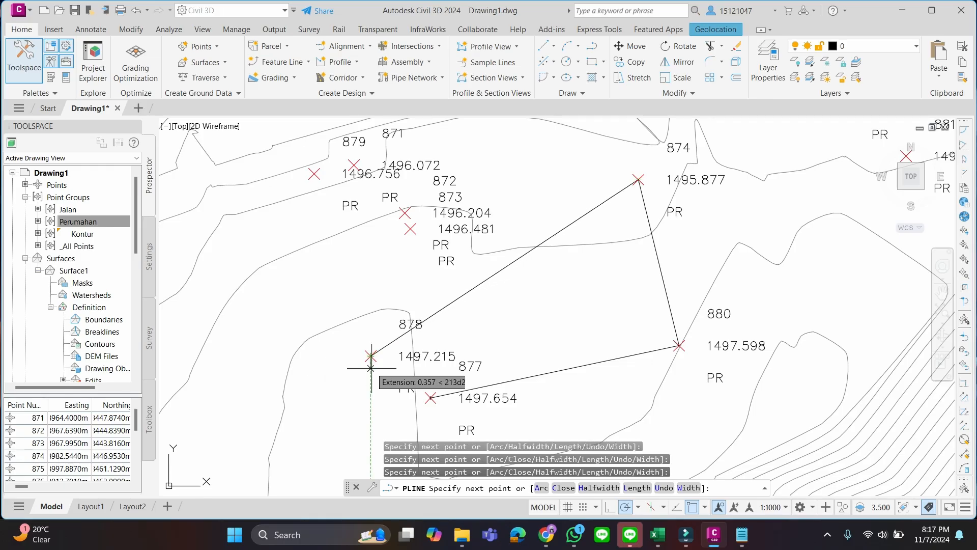
click(430, 398)
right_click(448, 187)
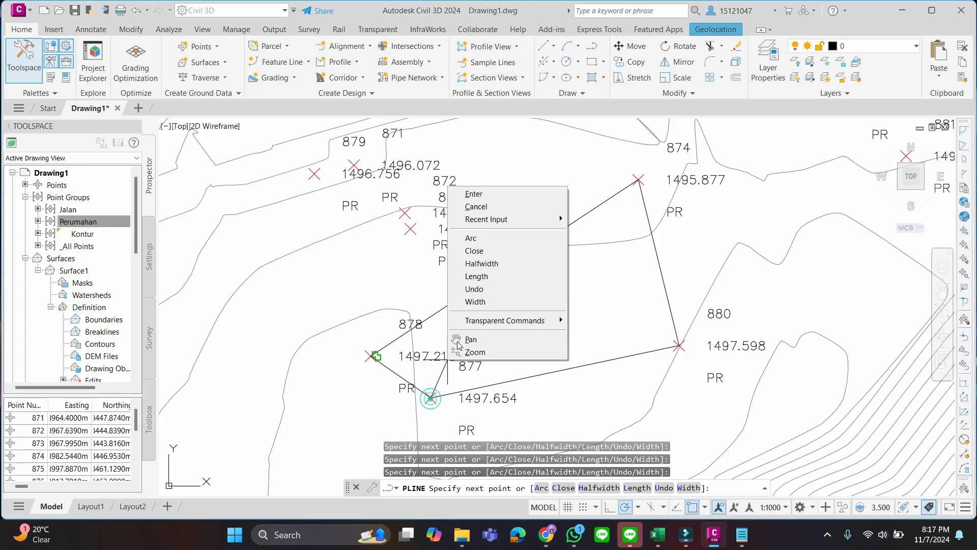
click(496, 208)
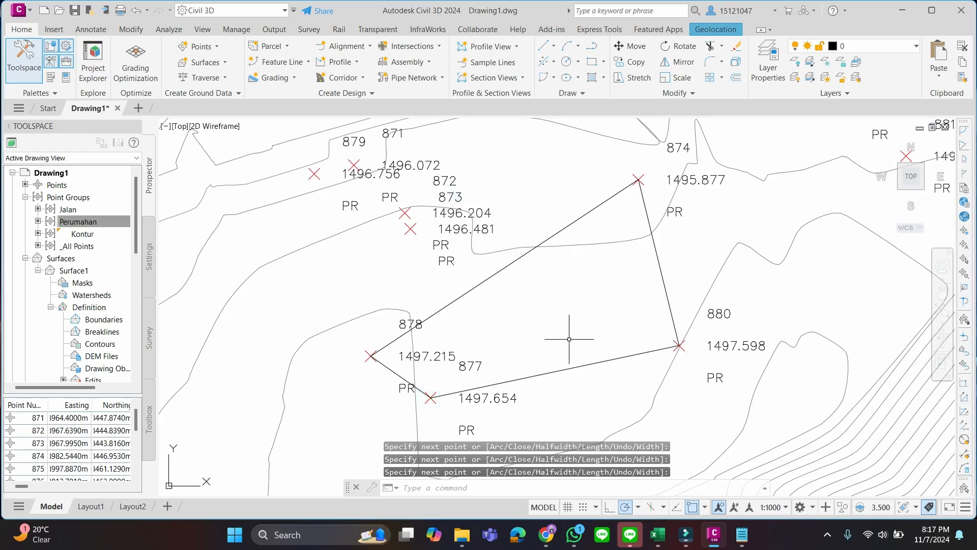
Open the properties of the polyline around points 877, 880, 874 and 878 and set its elevation to 0.00
click(104, 222)
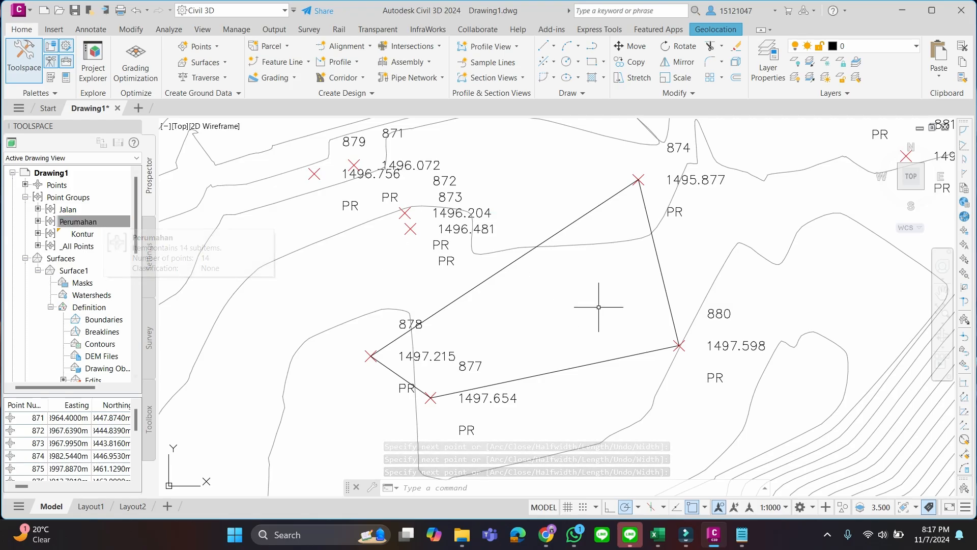
click(583, 365)
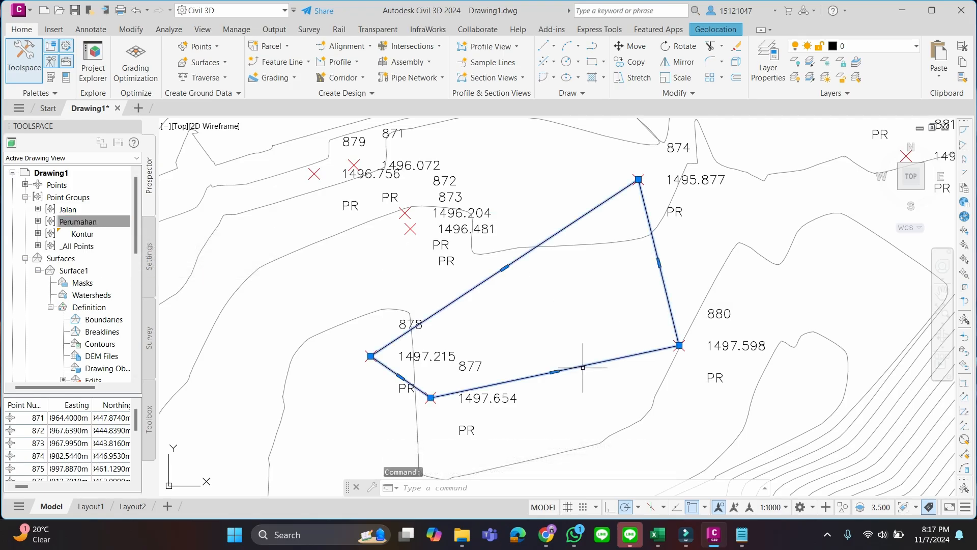
right_click(583, 367)
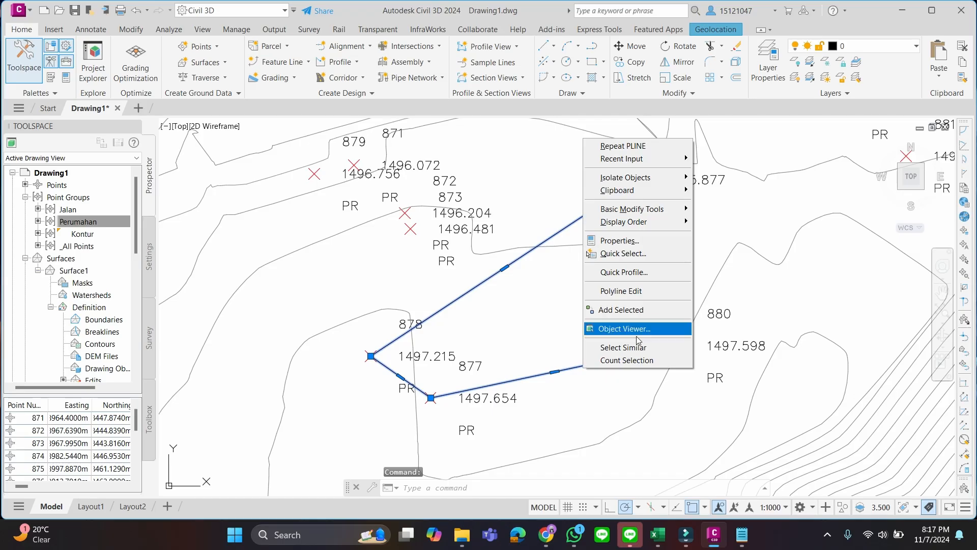
click(629, 241)
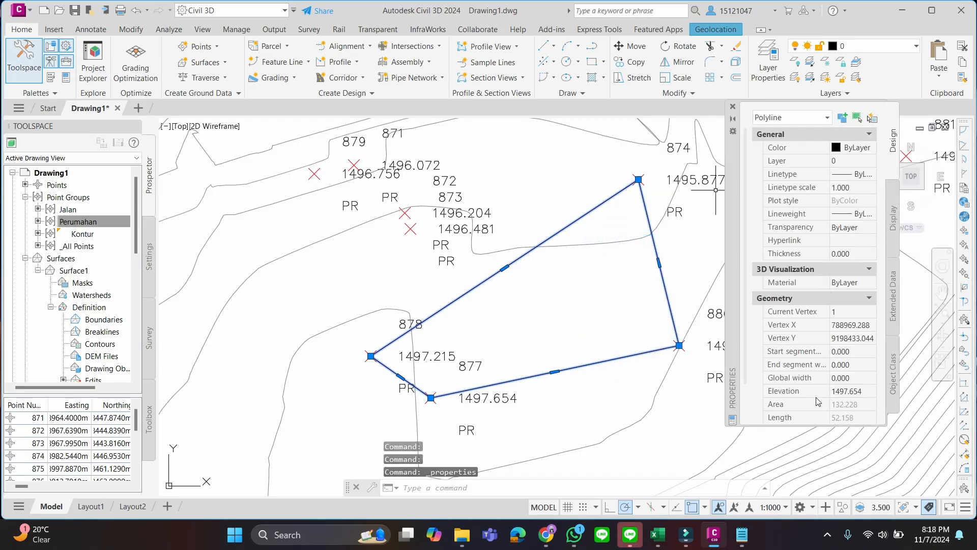
click(867, 392)
key(BackSpace)
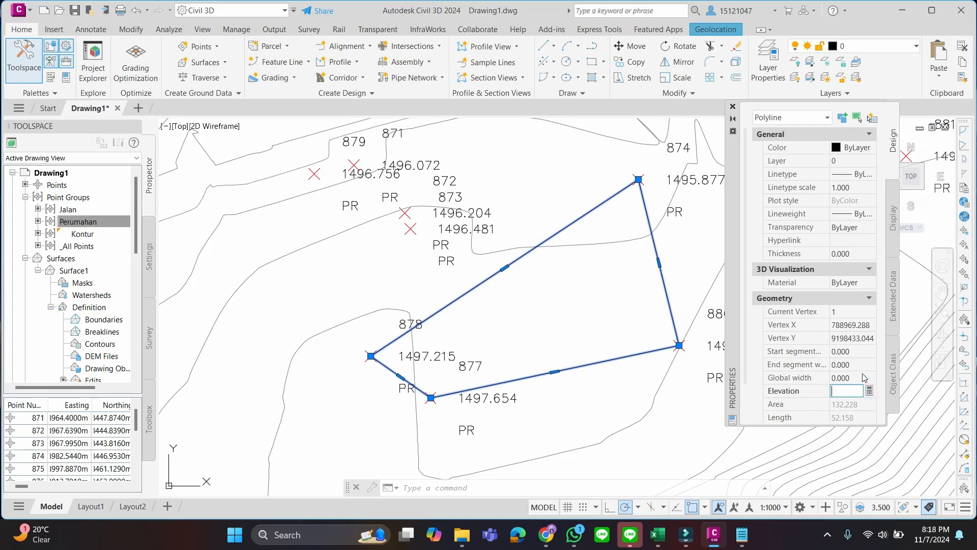
text(0.00)
key(Return)
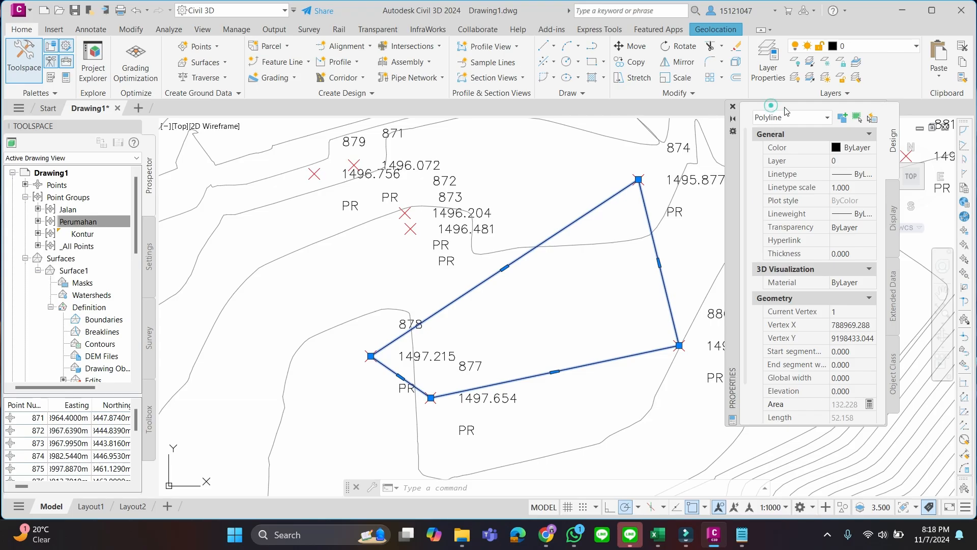
Set the polyline's elevation to 1496.5, close its properties and deselect it
drag(734, 143, 784, 130)
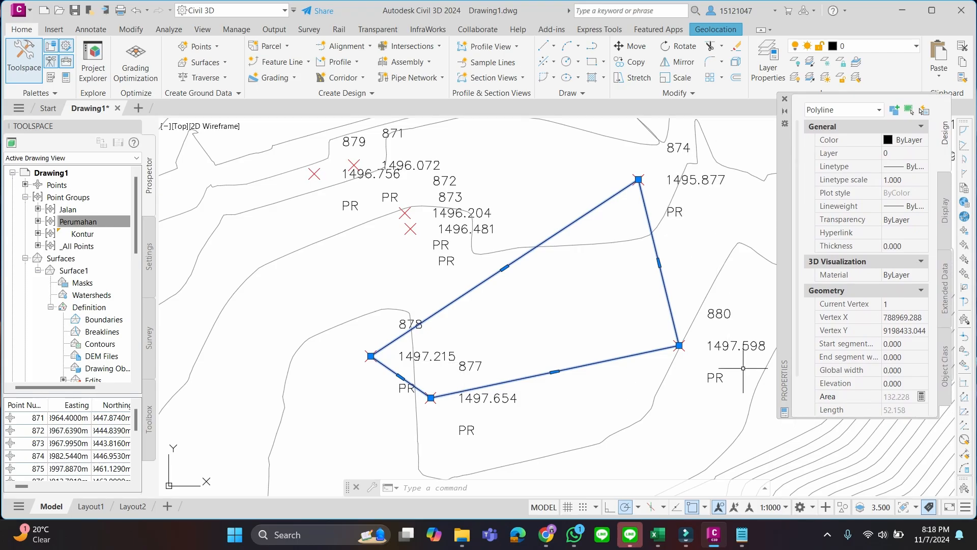
click(897, 385)
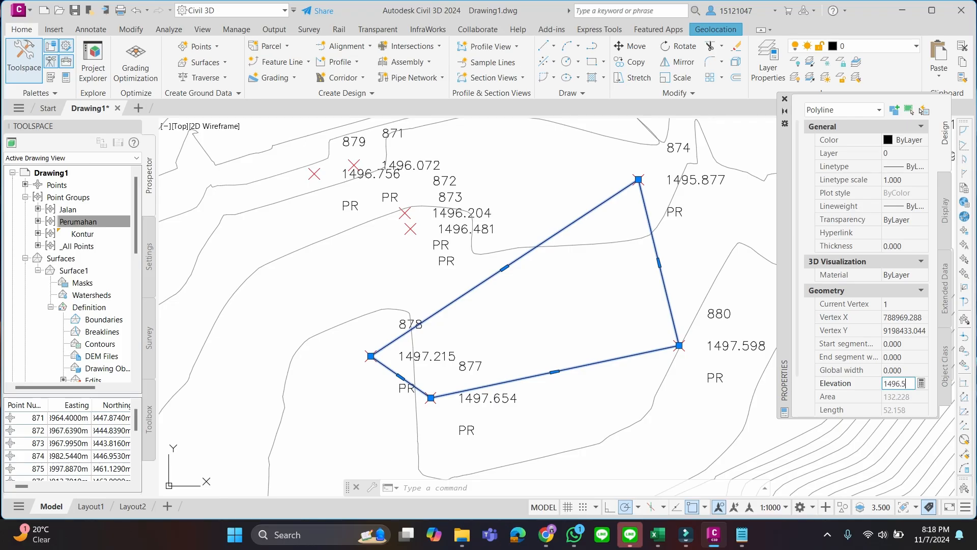
key(Return)
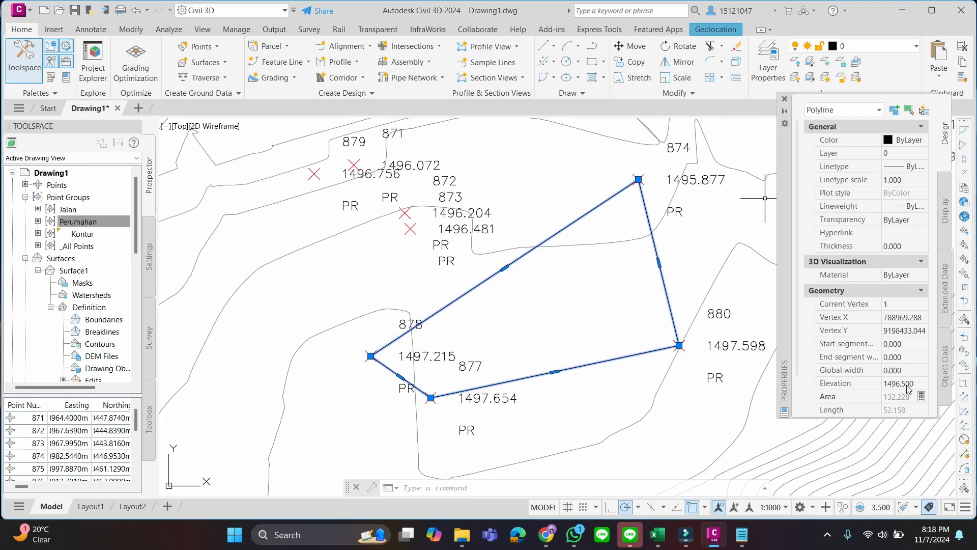
click(785, 100)
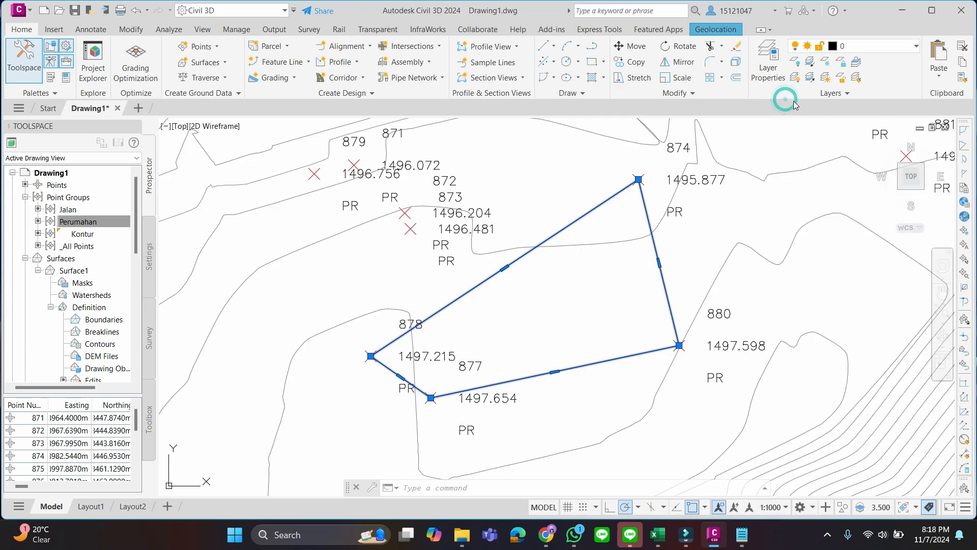
key(Escape)
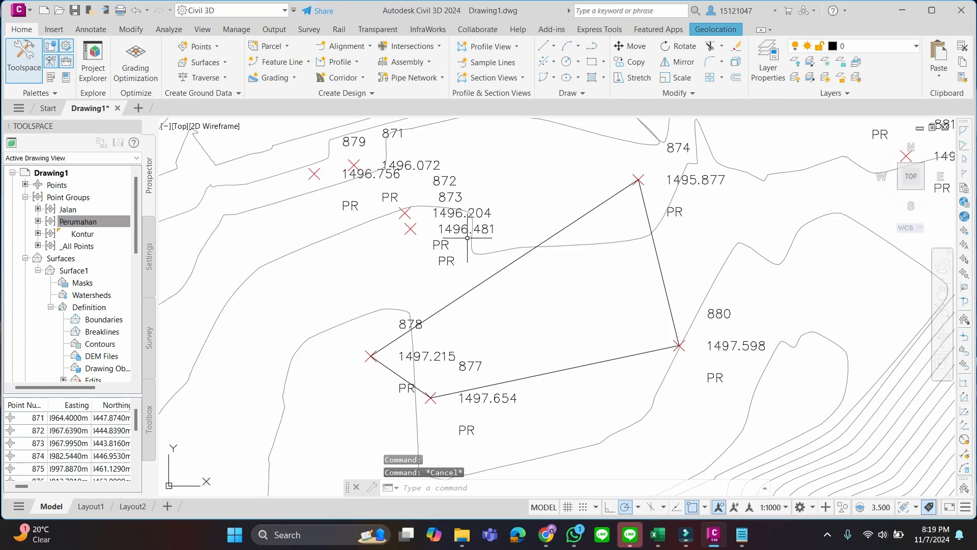
Add the closed polyline to Surface1 as a Standard breakline with the description PR-1 and a mid-ordinate distance of 1.000 m
click(512, 263)
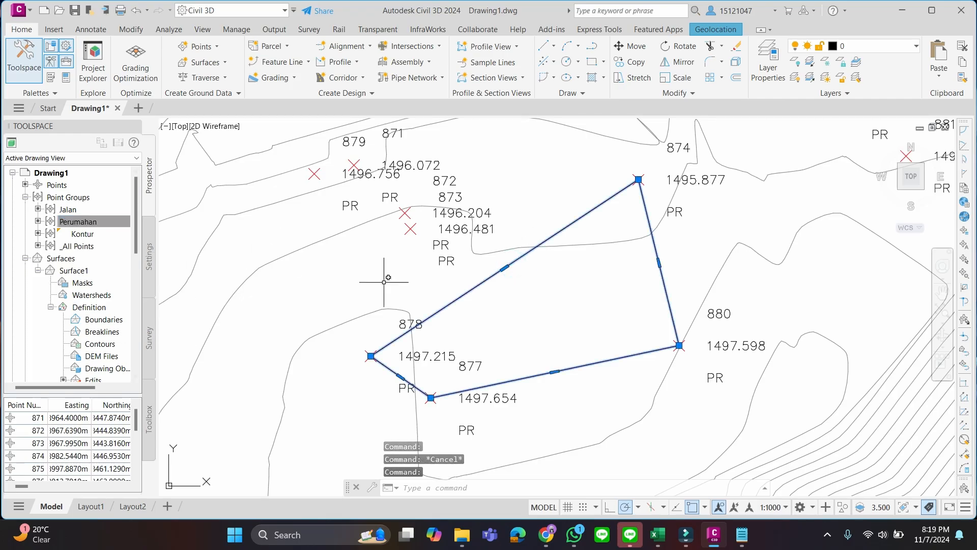
key(Escape)
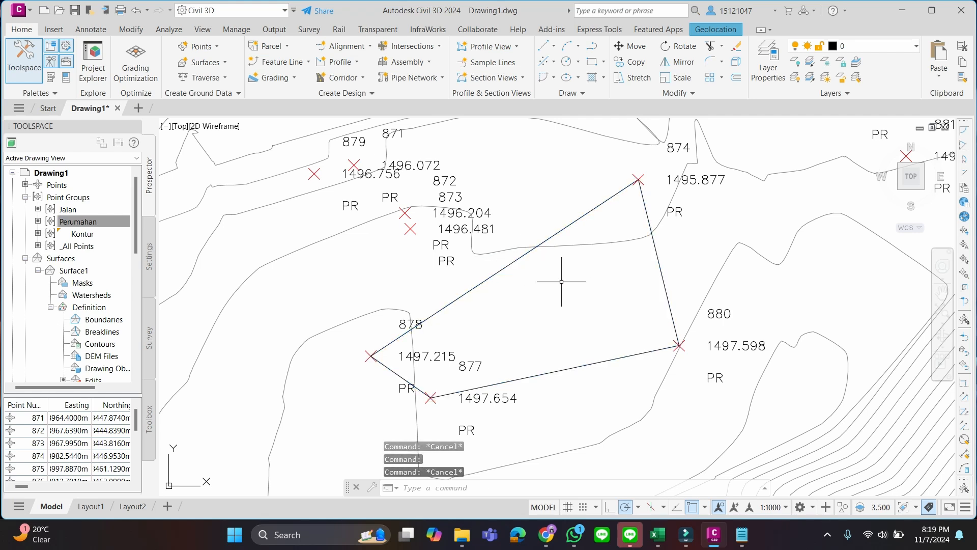
click(529, 251)
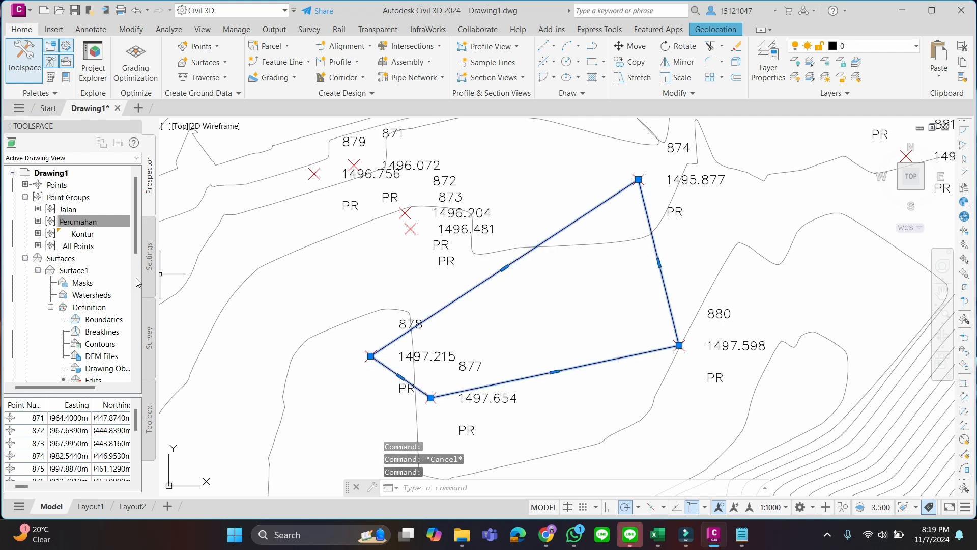
scroll(89, 327, down, 2)
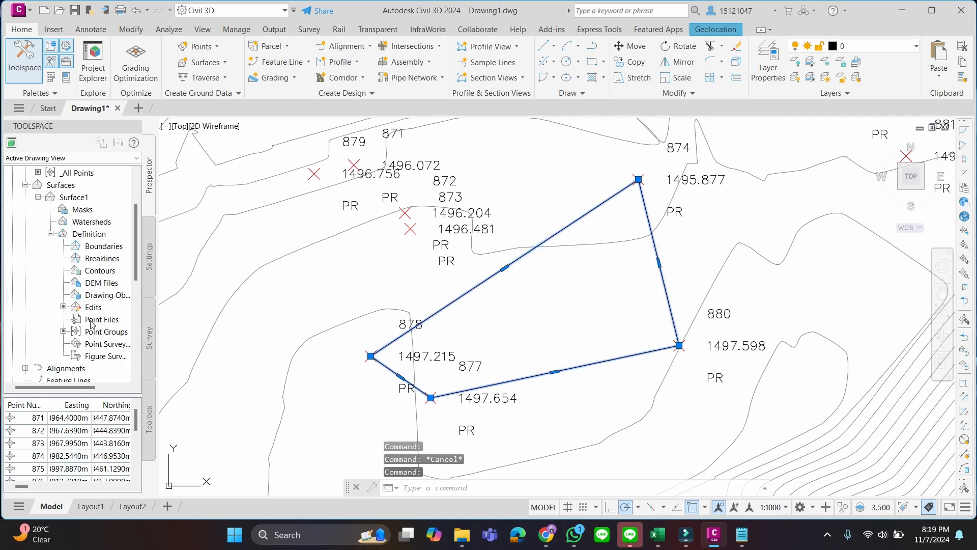
right_click(110, 260)
click(140, 268)
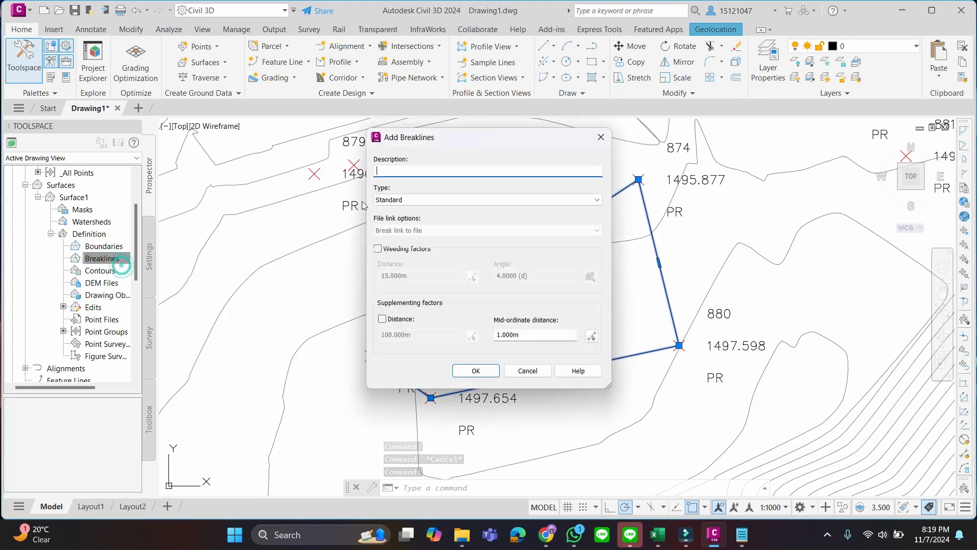
click(414, 173)
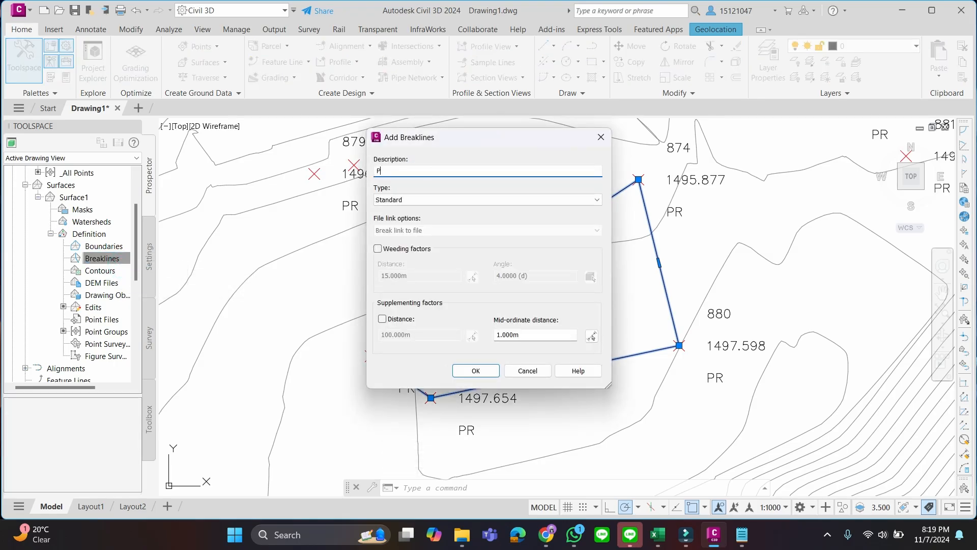
click(476, 371)
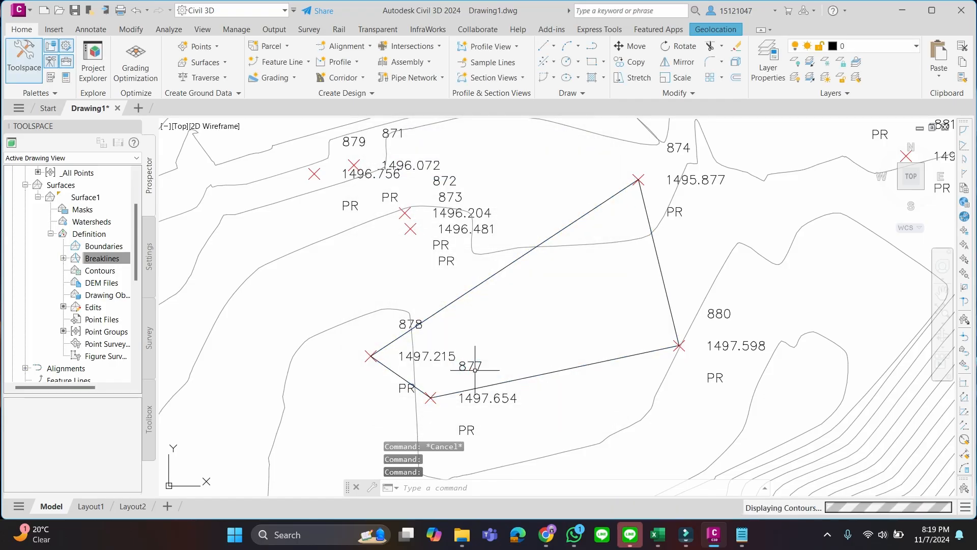
Examine how the rebuilt contours run around the PR-1 breakline, both close to its edges and across the hilltop
scroll(733, 257, down, 1)
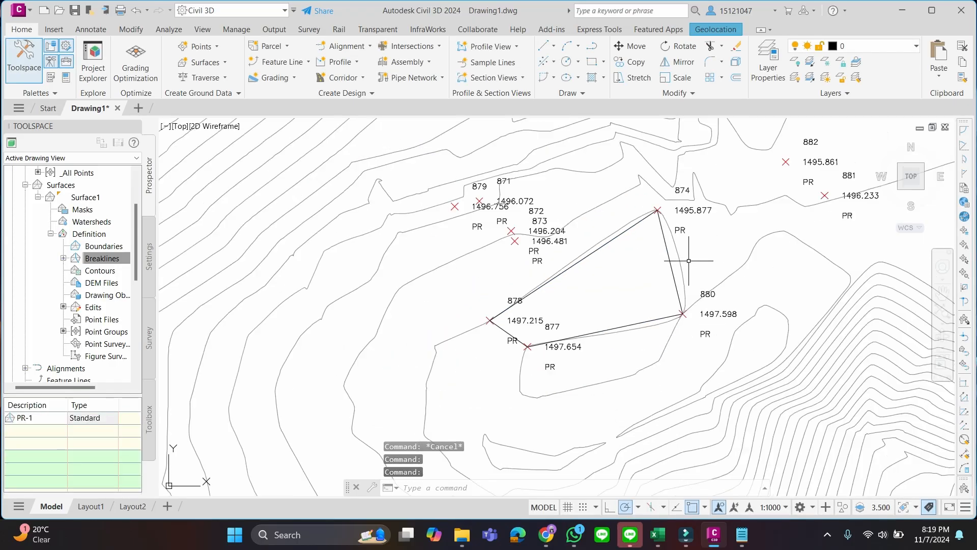
scroll(692, 263, up, 1)
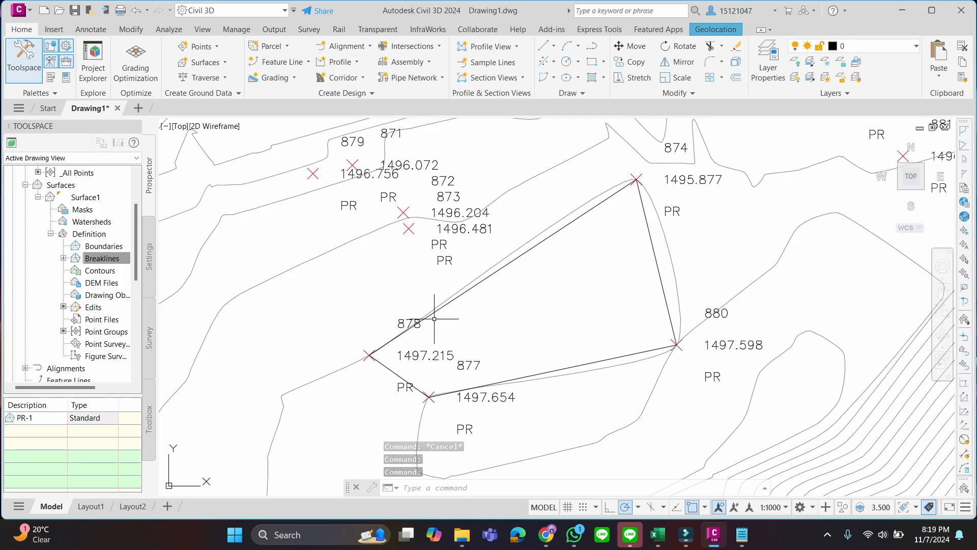
scroll(659, 240, up, 2)
scroll(659, 240, up, 2)
scroll(654, 247, down, 2)
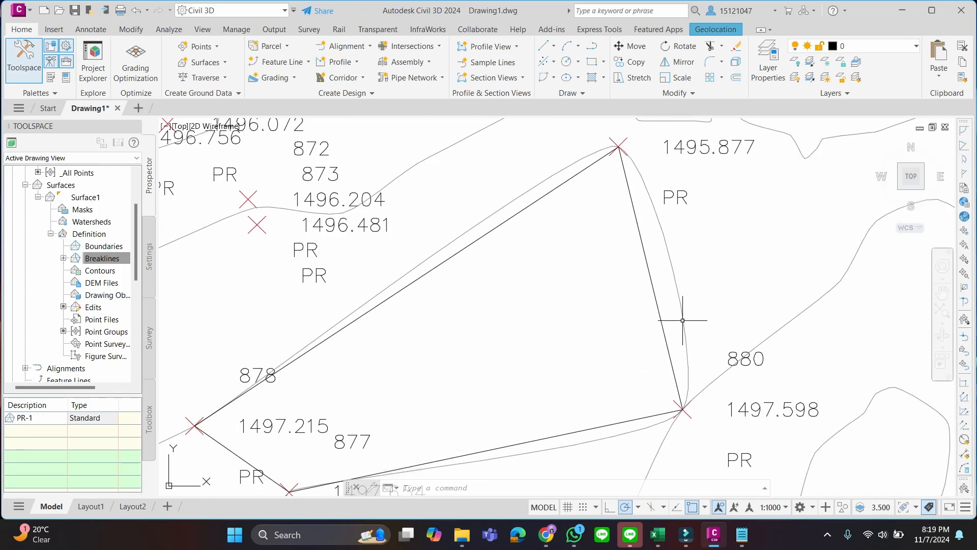
scroll(693, 379, down, 2)
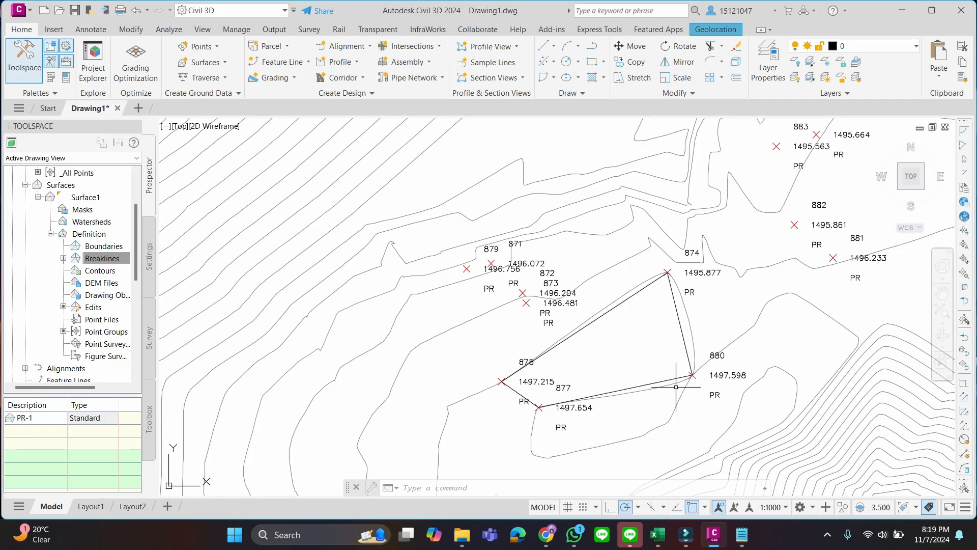
scroll(616, 338, up, 2)
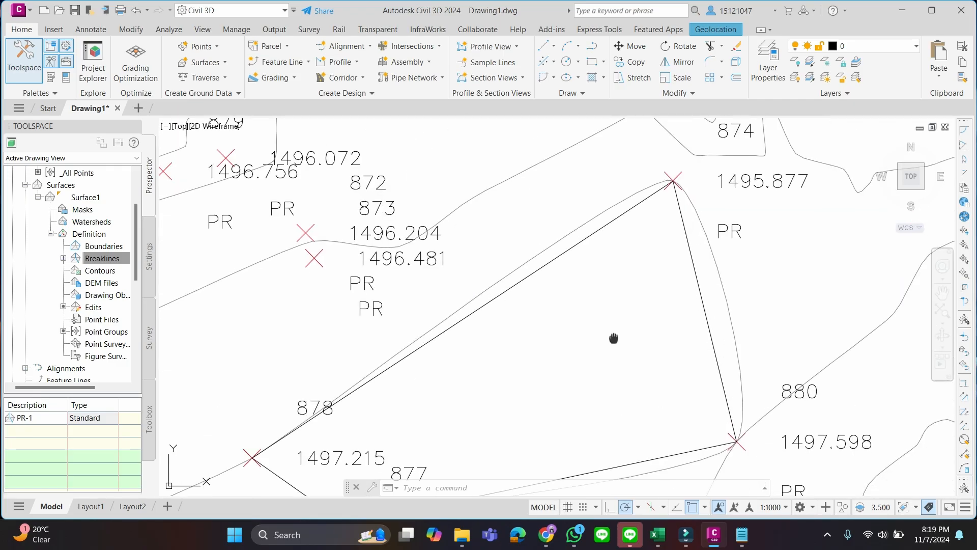
middle_drag(666, 231, 643, 277)
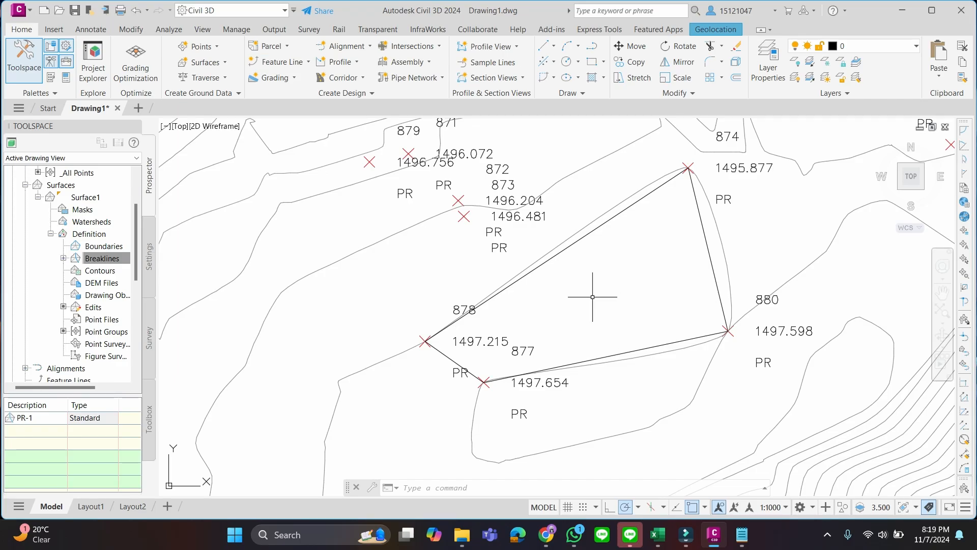
scroll(657, 298, down, 4)
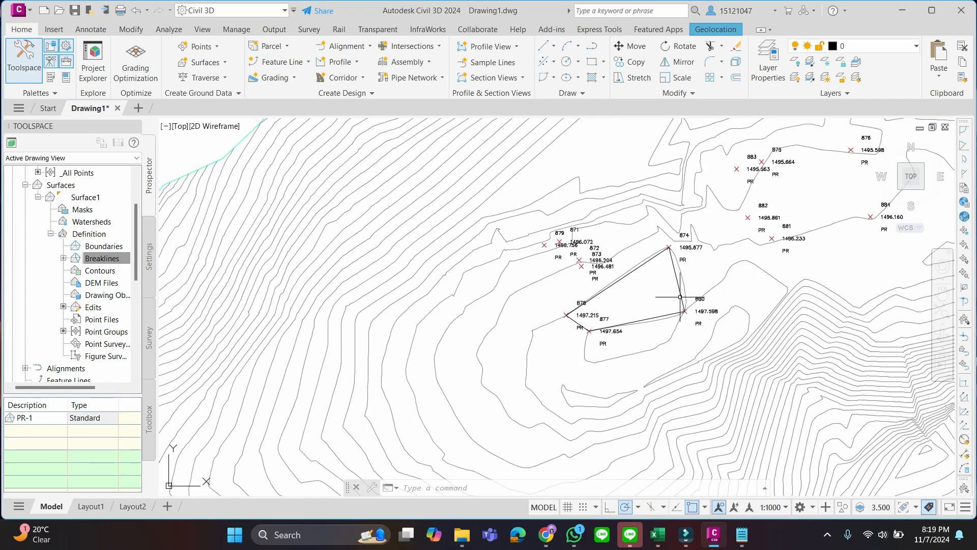
scroll(735, 293, down, 3)
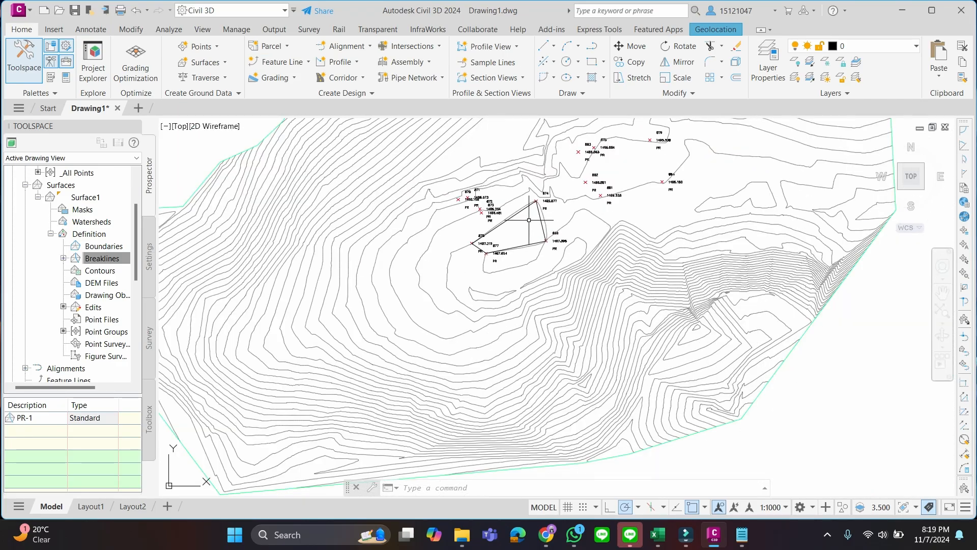
scroll(537, 226, up, 2)
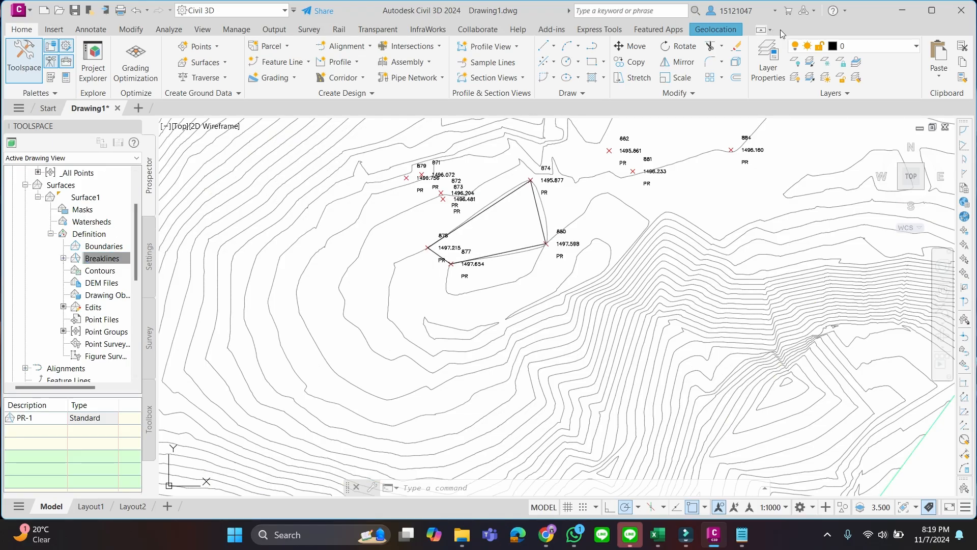
Turn off the 2_Perumahan layer and turn on the 3_jalan layer
click(917, 46)
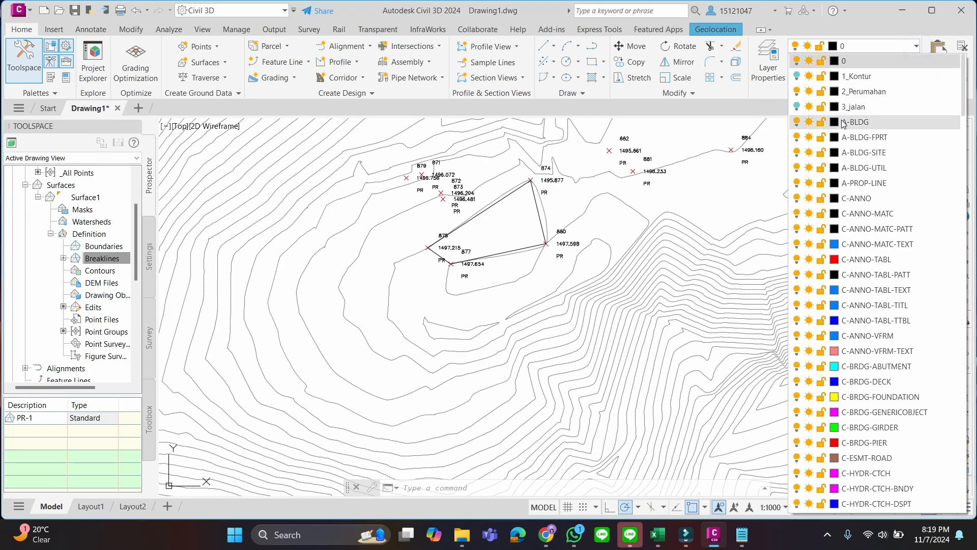
click(797, 92)
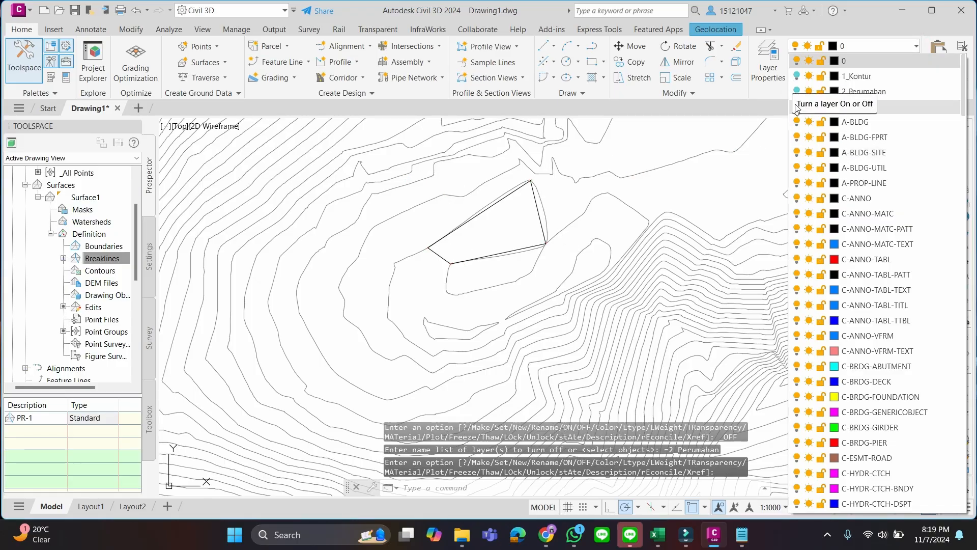
click(797, 106)
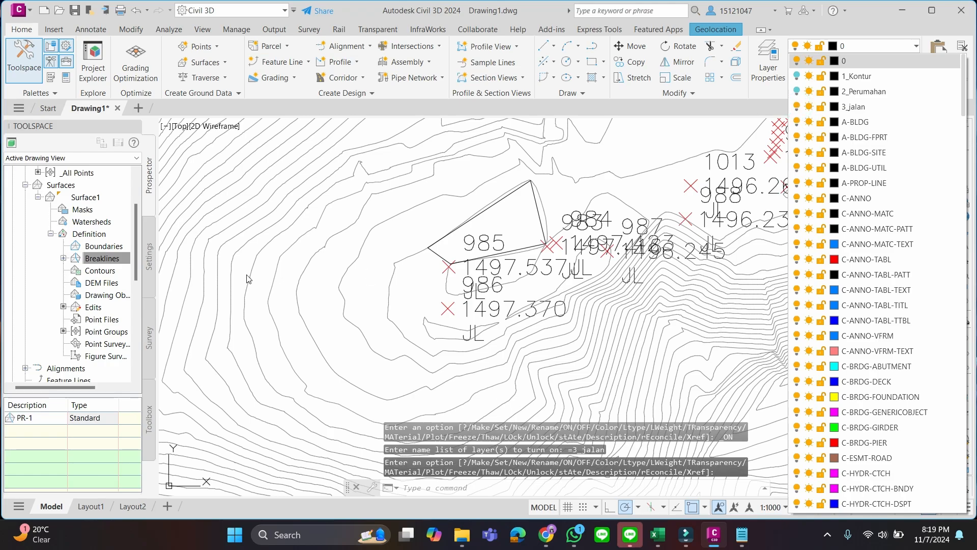
click(122, 260)
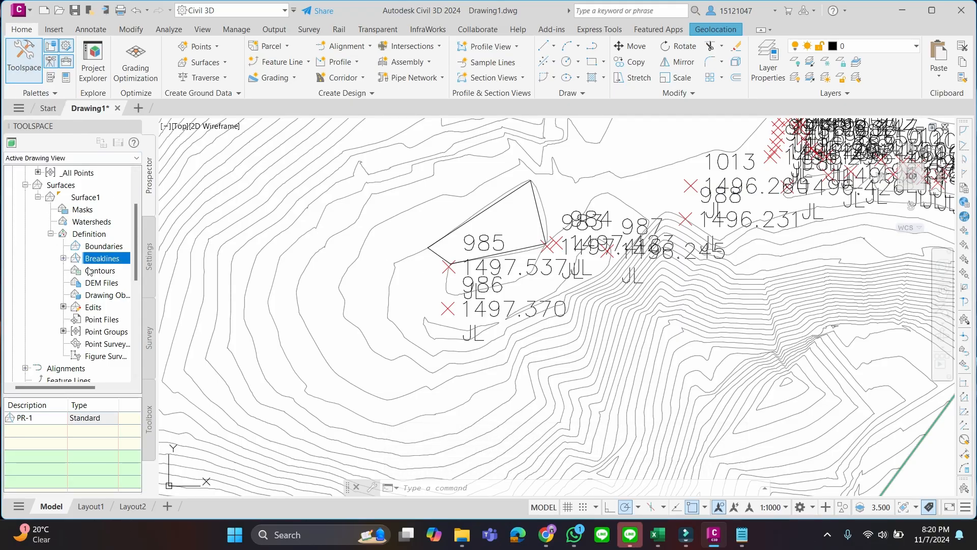
Open the label style of the Jalan point group for editing and delete its Point Number component
scroll(74, 206, up, 2)
click(75, 210)
right_click(75, 209)
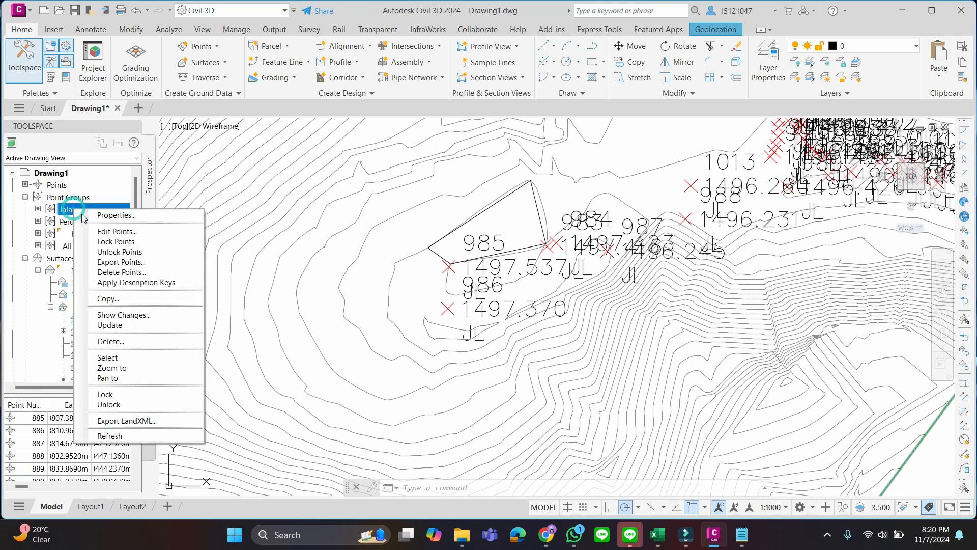
click(117, 216)
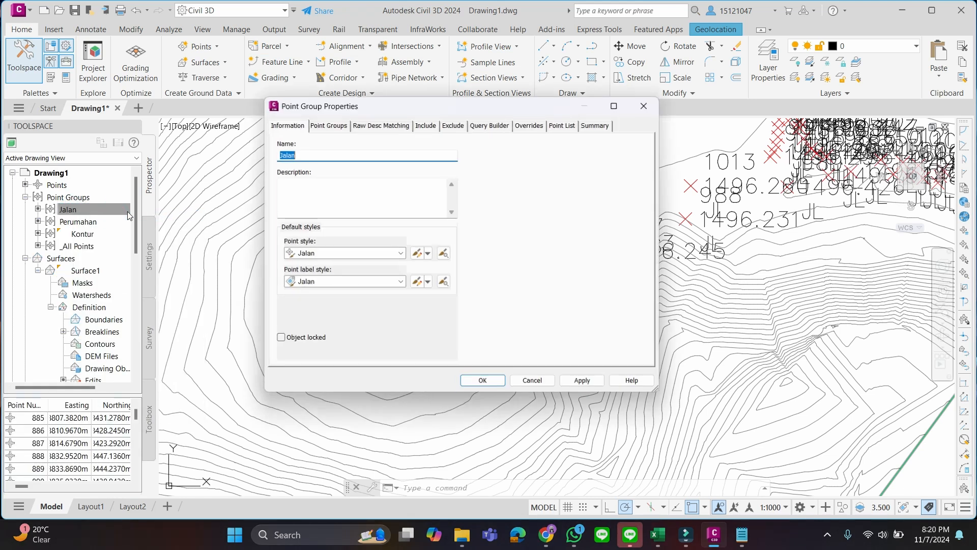
click(427, 281)
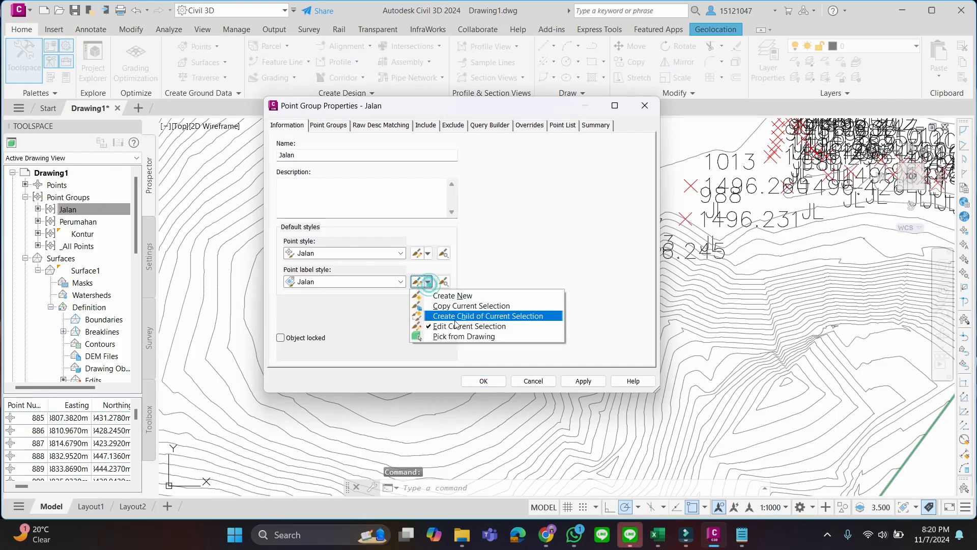
click(455, 325)
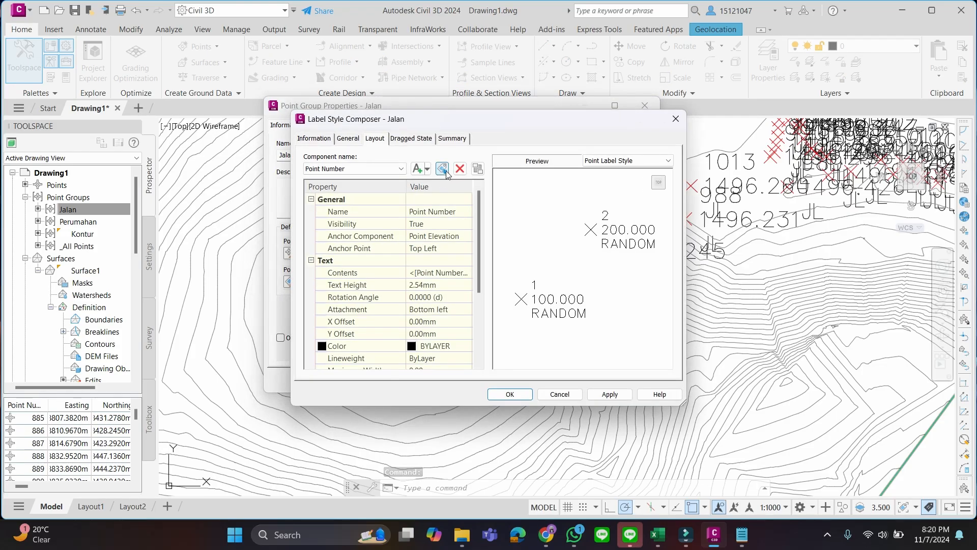
click(460, 170)
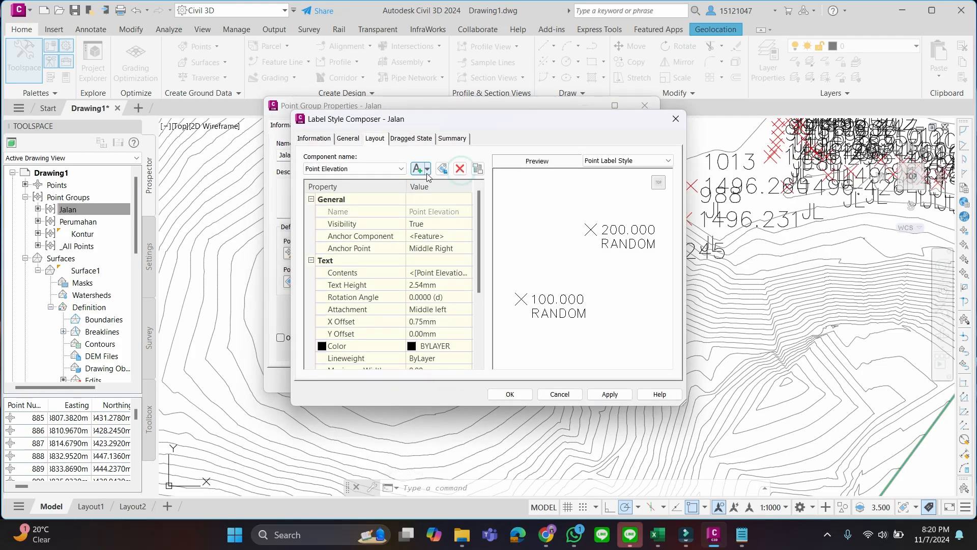
Set the text height of the Point Elevation and Point Description components to 0.54 mm and accept the Jalan label style
click(416, 284)
click(414, 285)
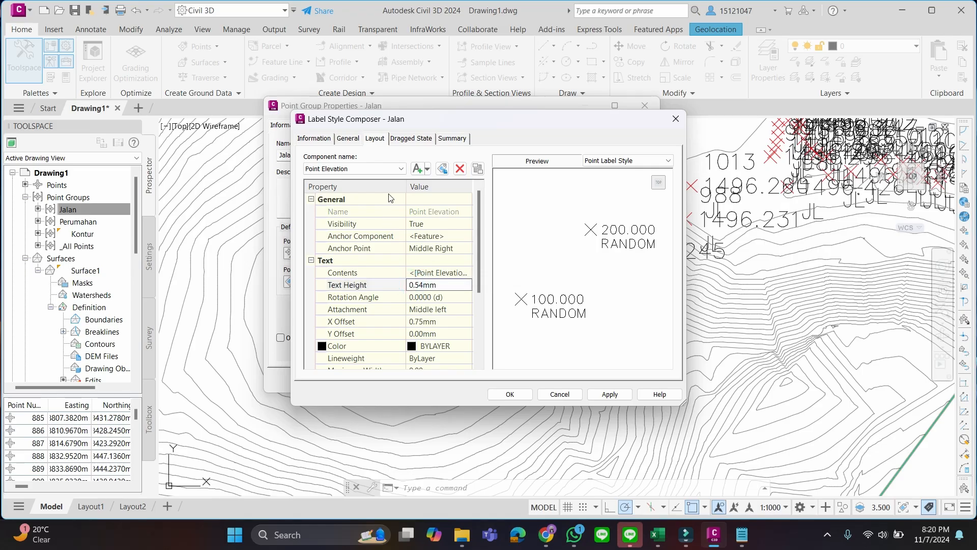
click(402, 168)
click(377, 176)
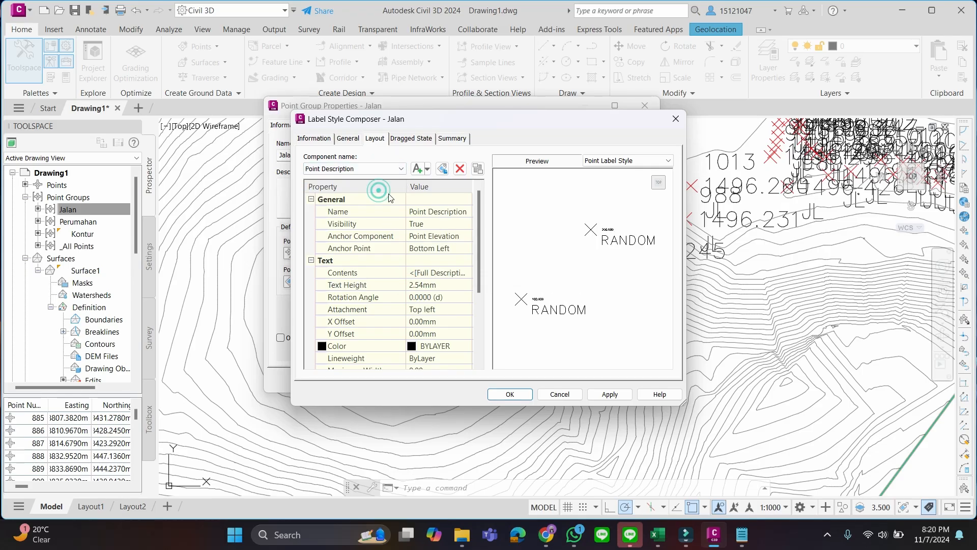
click(416, 285)
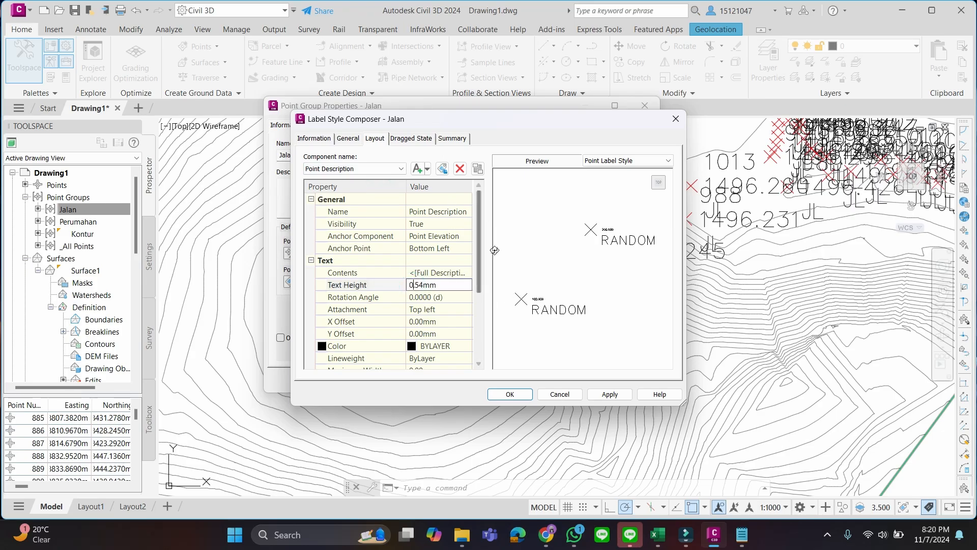
click(526, 392)
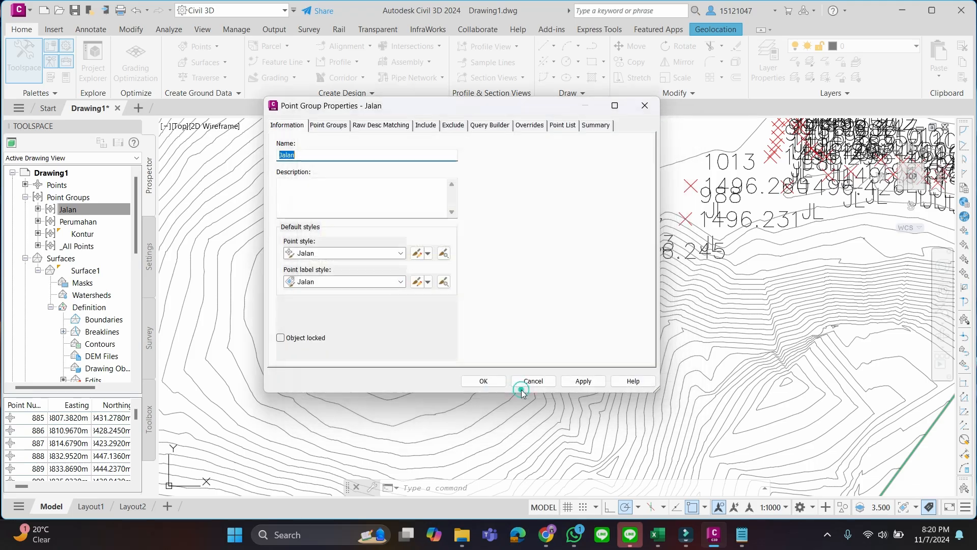
Review the marker settings of the Jalan point style and confirm the point group's properties
click(427, 253)
click(447, 288)
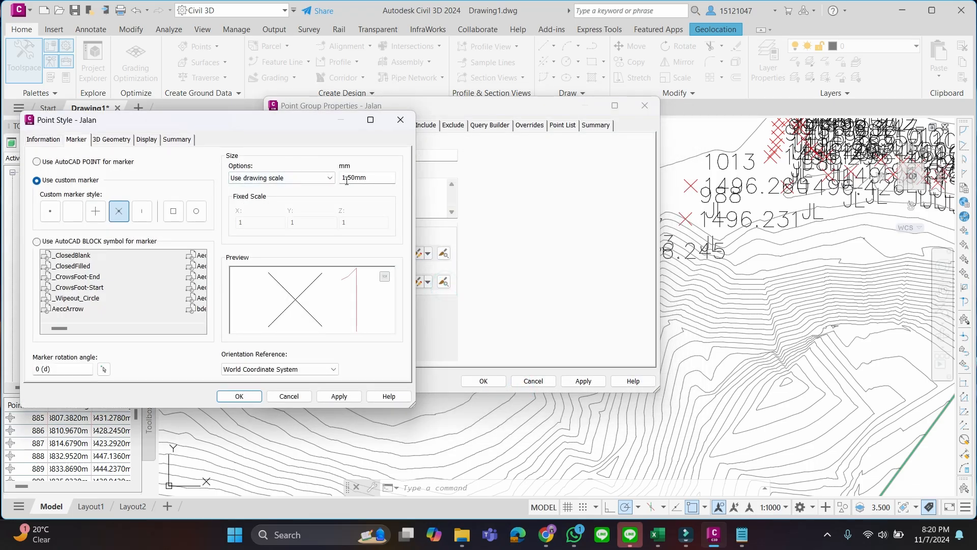
click(239, 396)
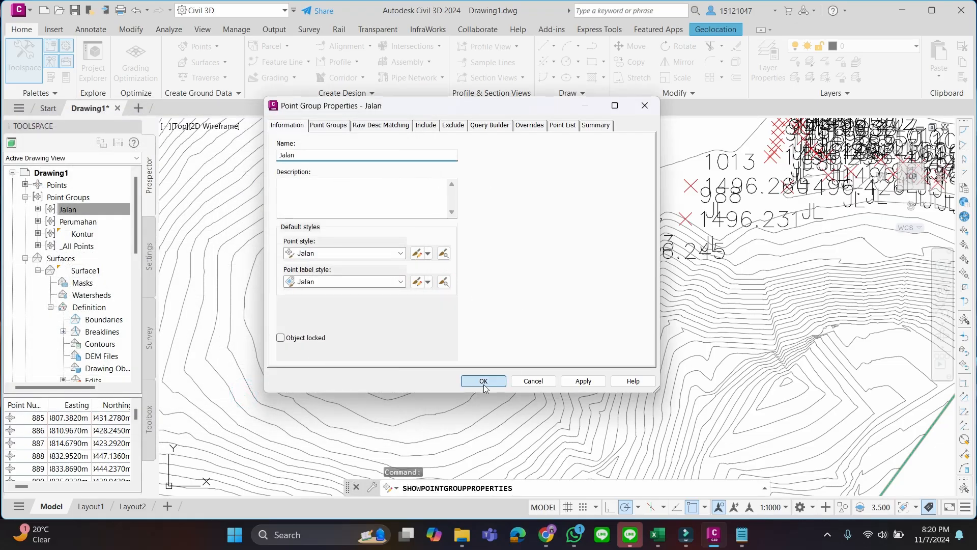
click(483, 382)
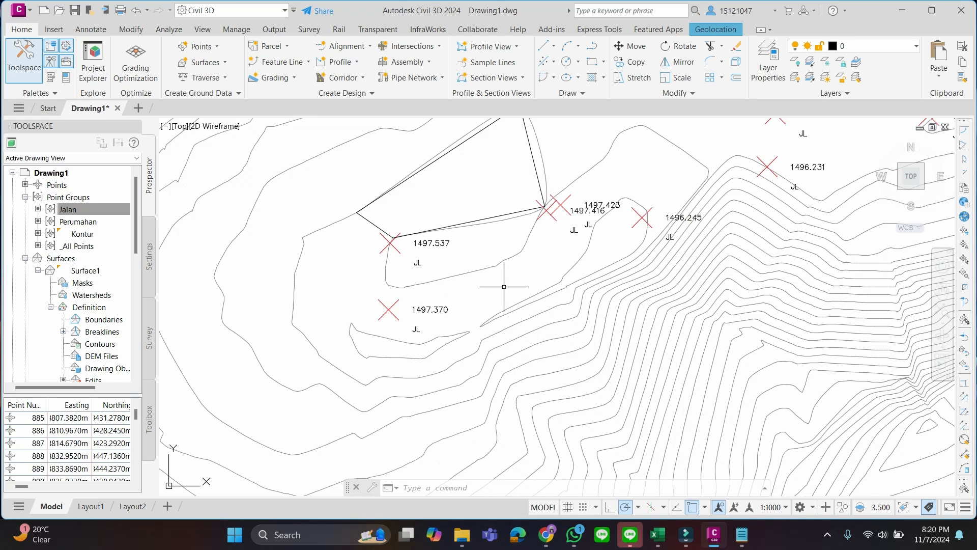
Draw a 3D polyline through the road points labelled 1497.370, 1496.245 and 1496.231 beside the PR-1 polygon
middle_drag(531, 286, 484, 325)
scroll(484, 324, down, 4)
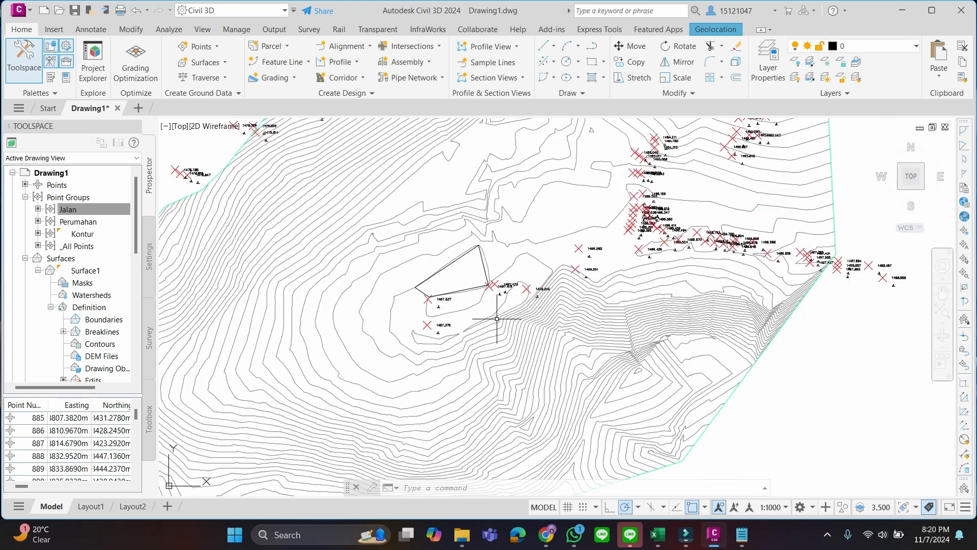
middle_drag(648, 318, 605, 356)
scroll(606, 356, up, 4)
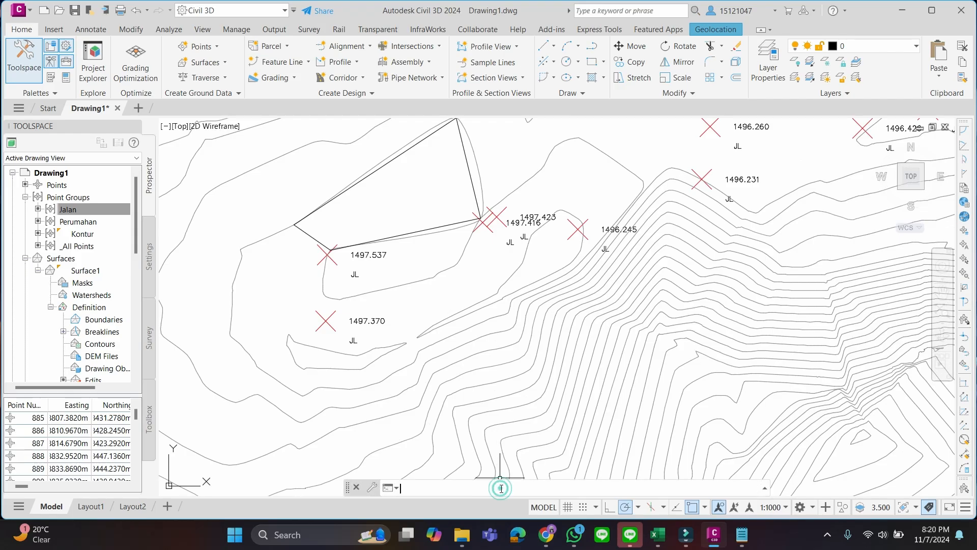
text(3d)
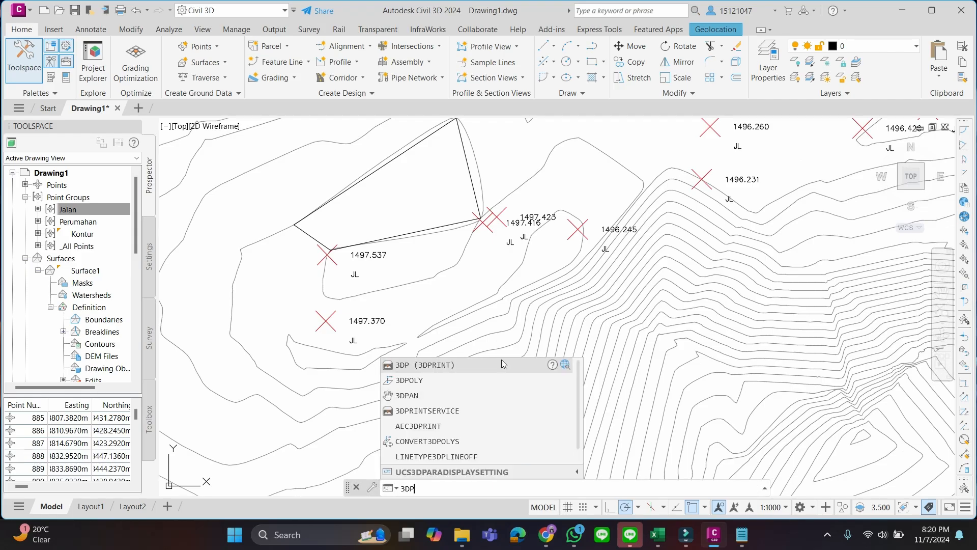
click(459, 385)
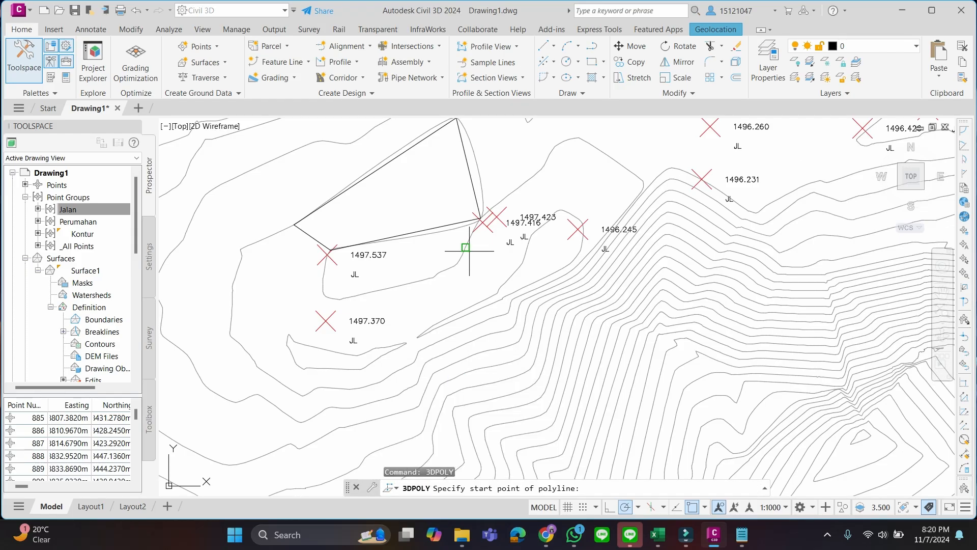
click(326, 321)
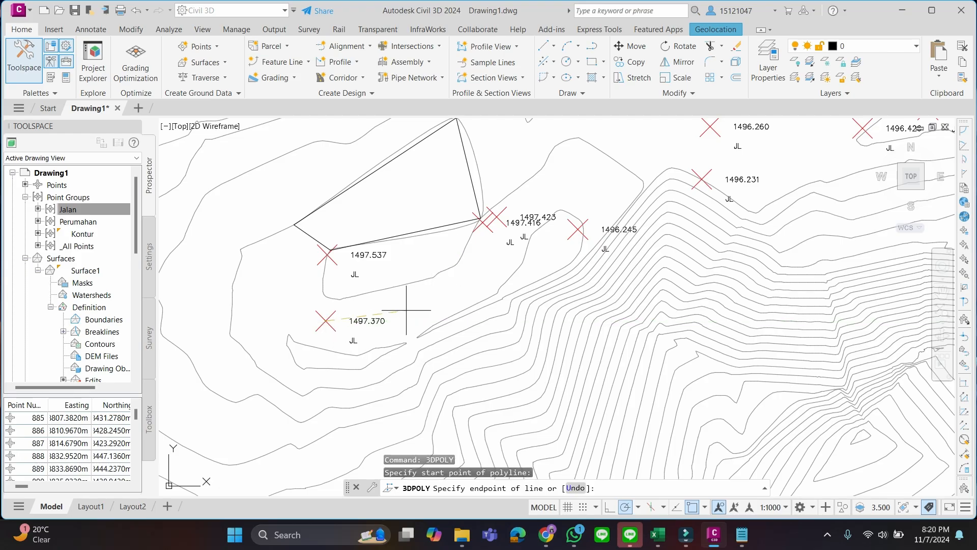
click(578, 229)
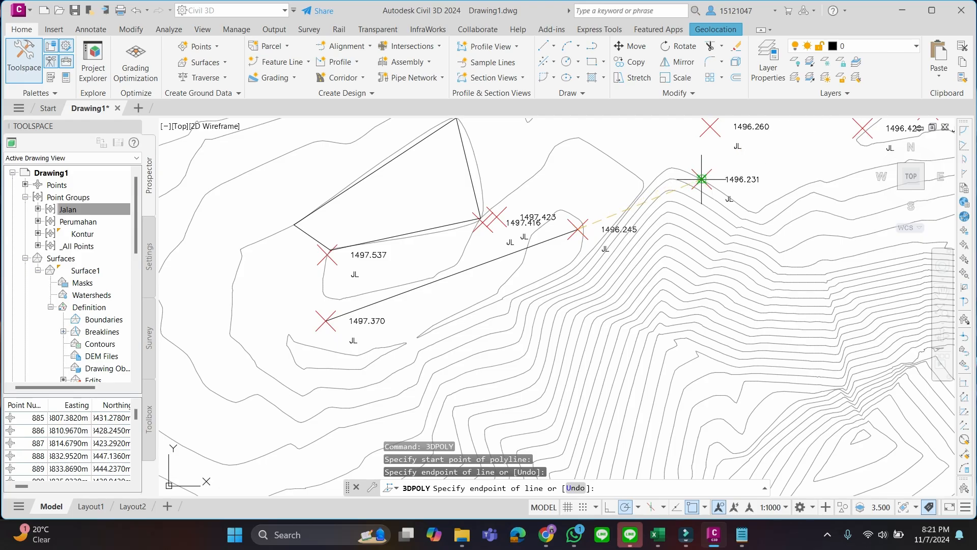
scroll(701, 179, up, 2)
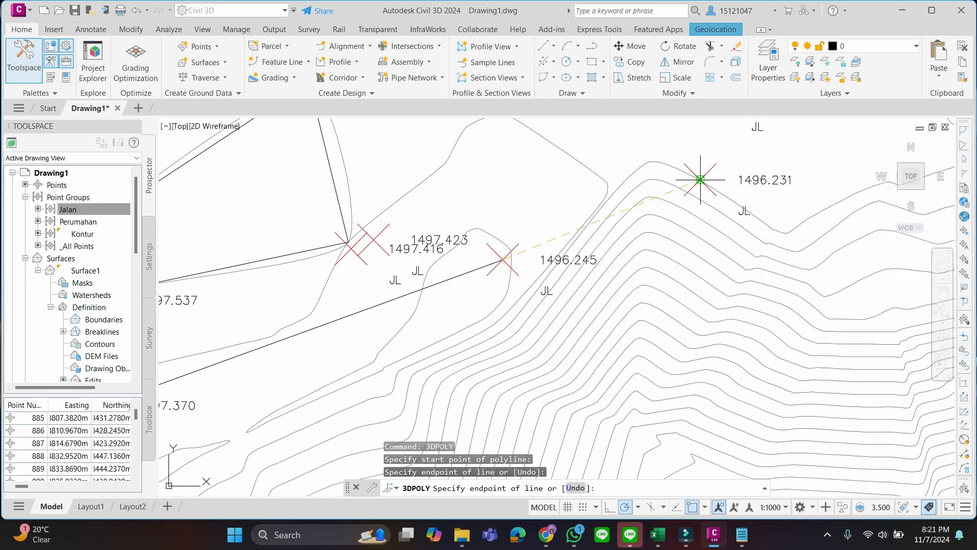
click(701, 180)
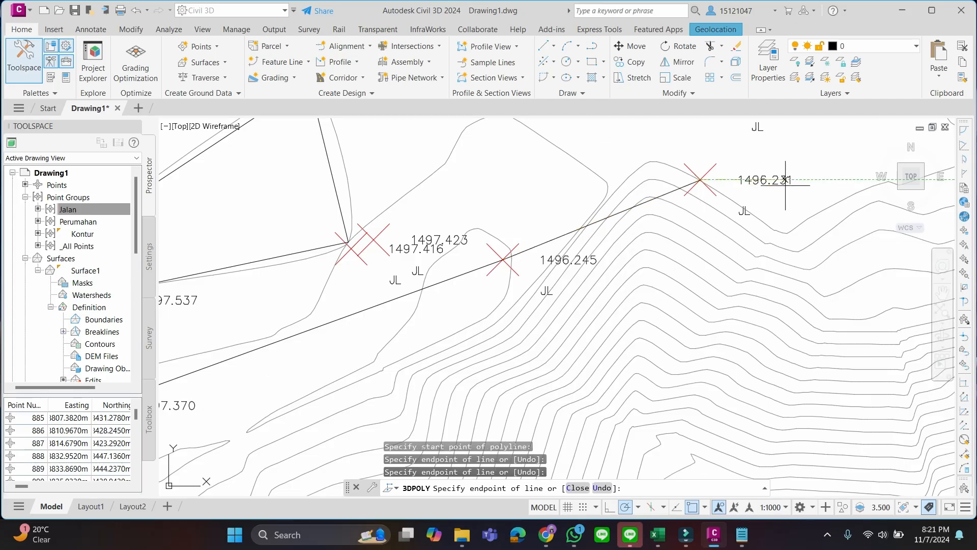
right_click(780, 148)
click(800, 167)
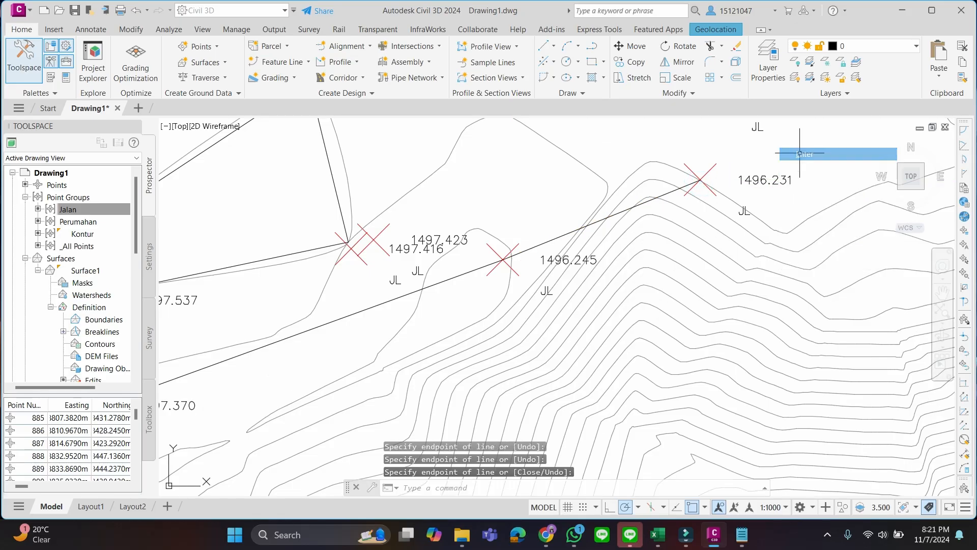
scroll(551, 258, down, 3)
click(451, 288)
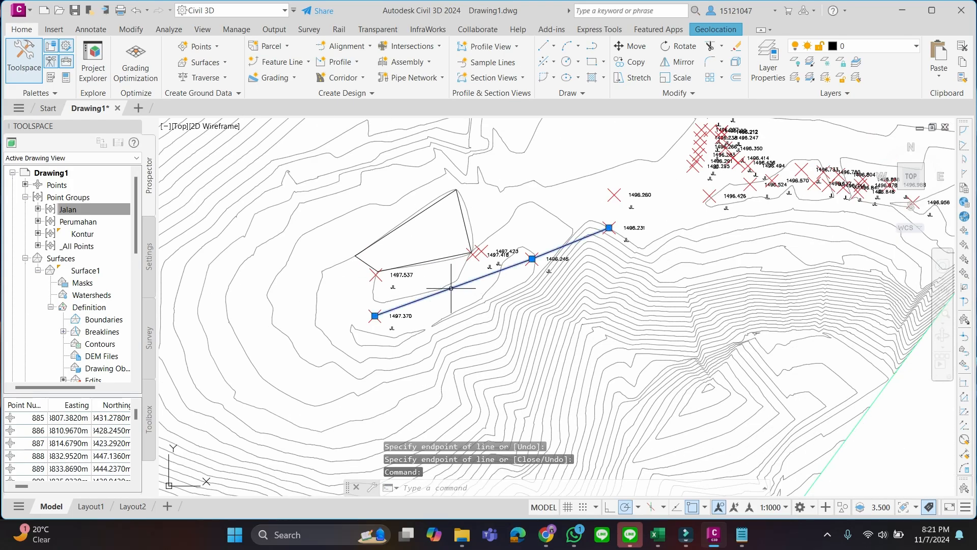
right_click(451, 288)
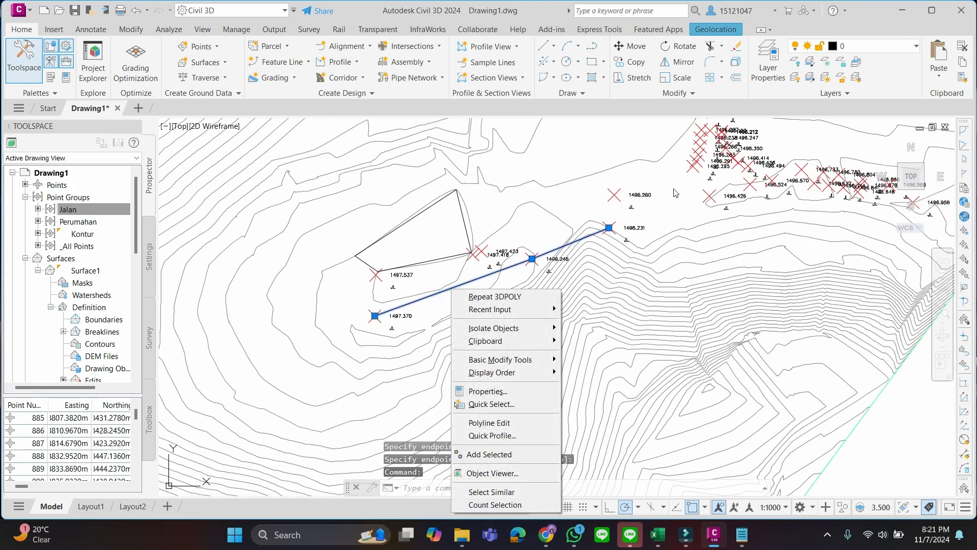
click(645, 214)
scroll(503, 268, down, 2)
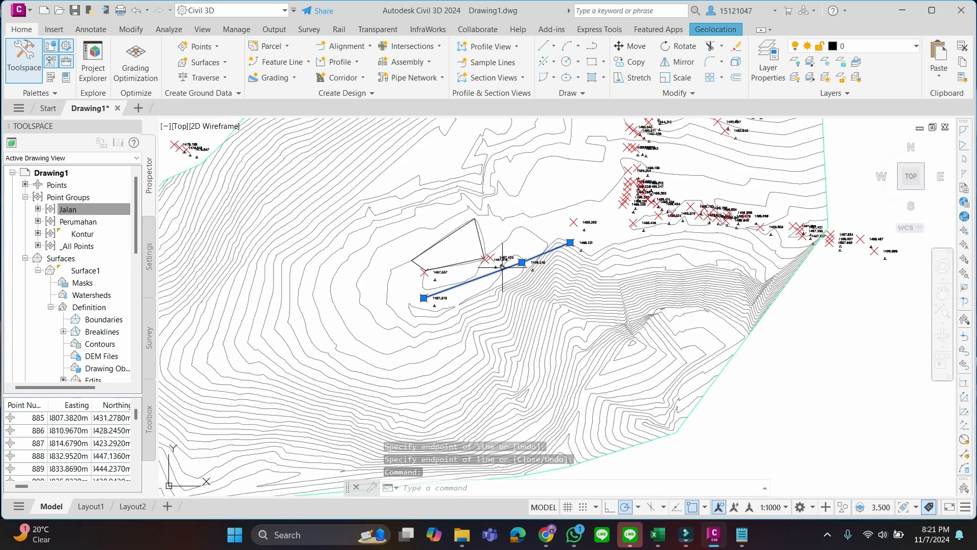
scroll(501, 268, up, 4)
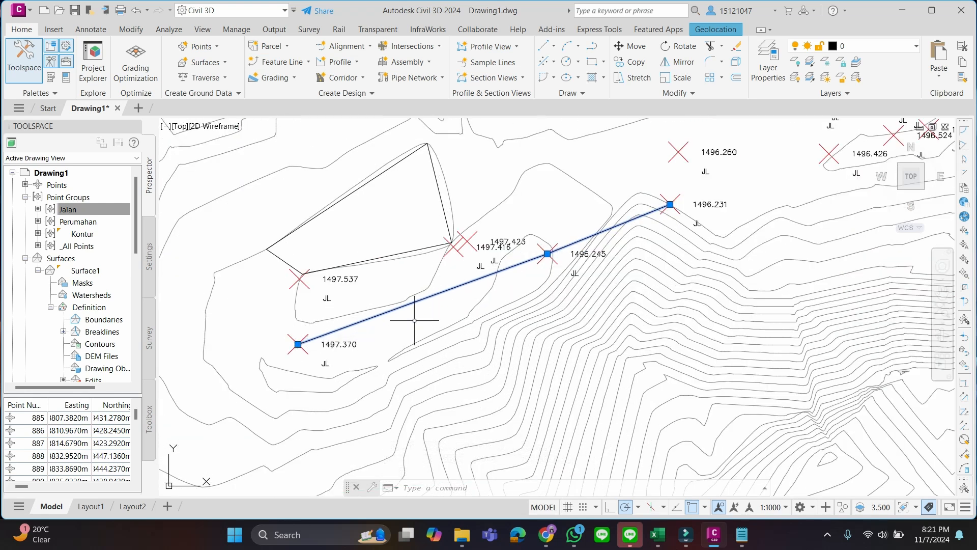
key(Escape)
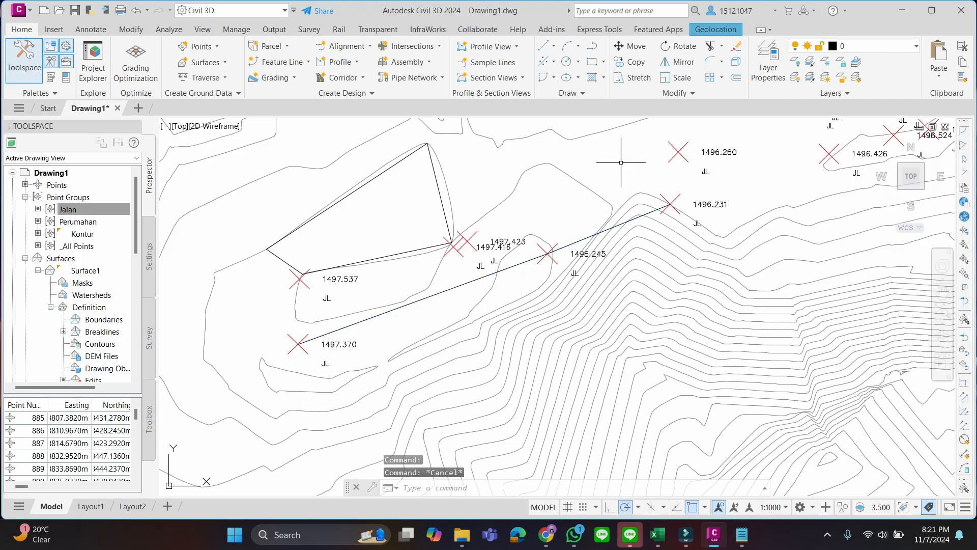
Inspect the closed PR-1 polyline in the Object Viewer from a slightly rotated view and close the viewer
click(436, 180)
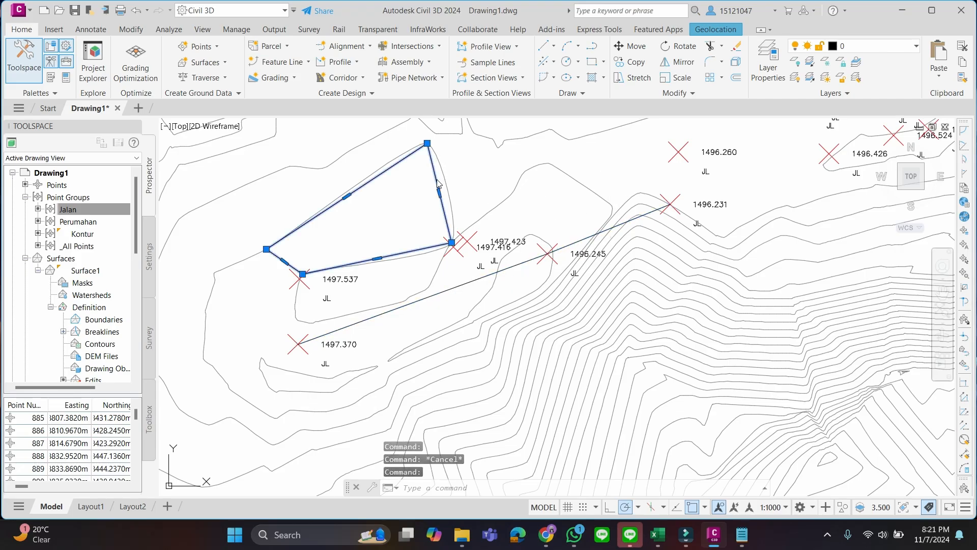
right_click(437, 180)
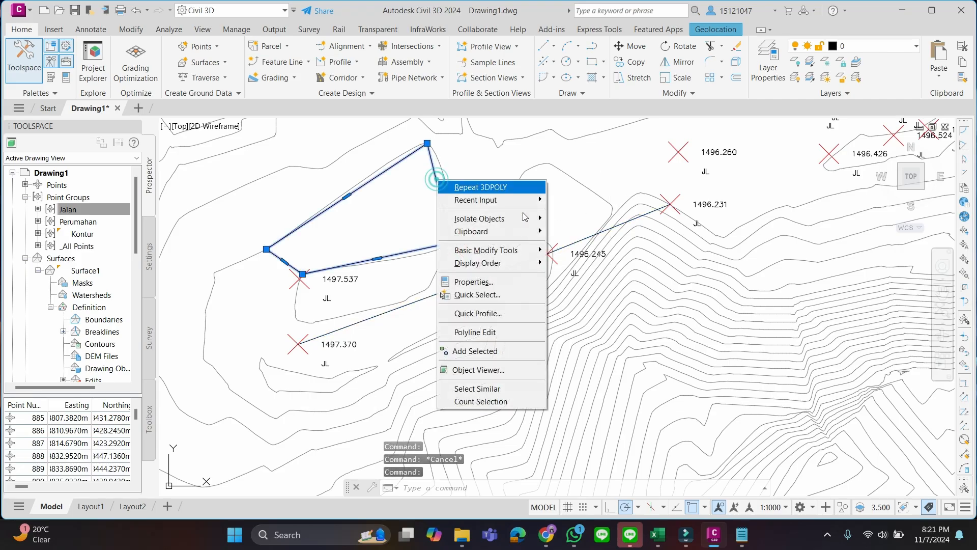
click(512, 370)
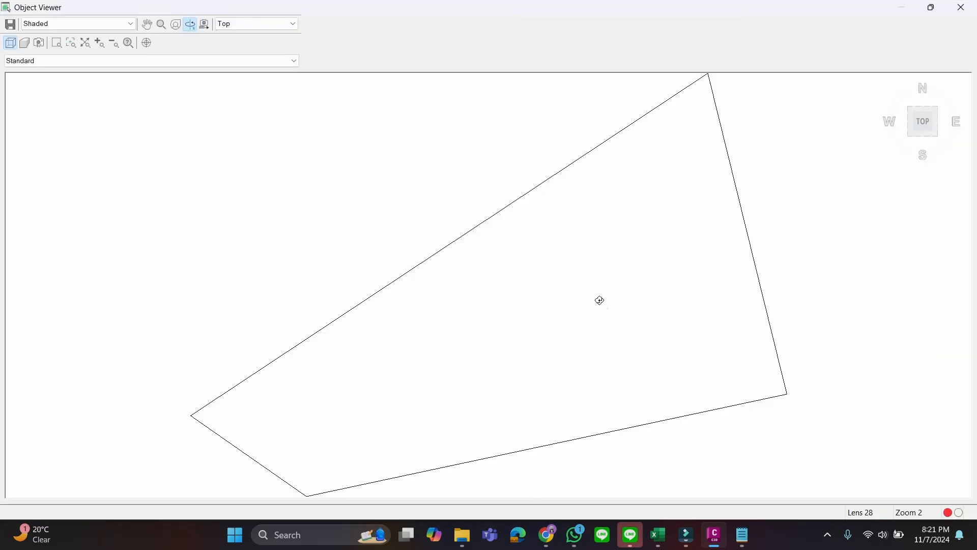
drag(599, 302, 670, 279)
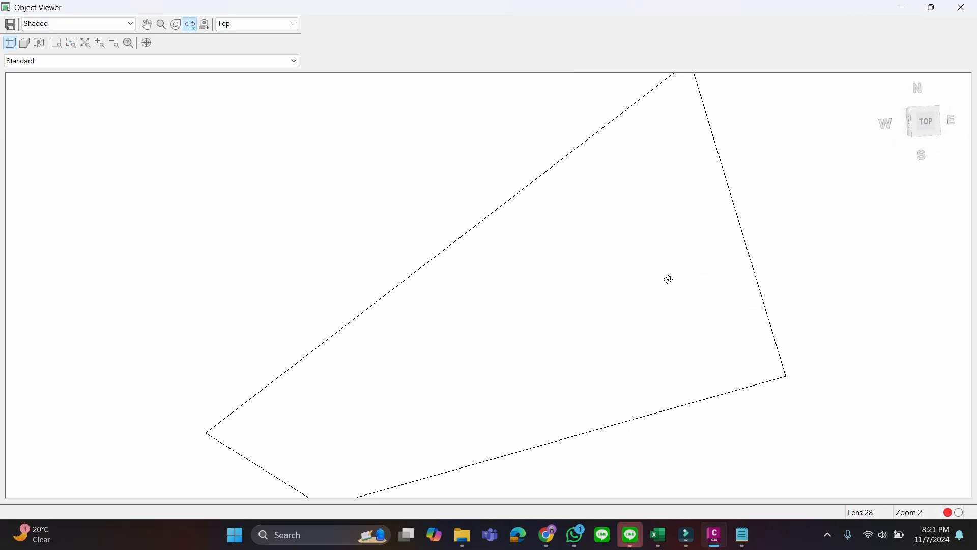
click(963, 8)
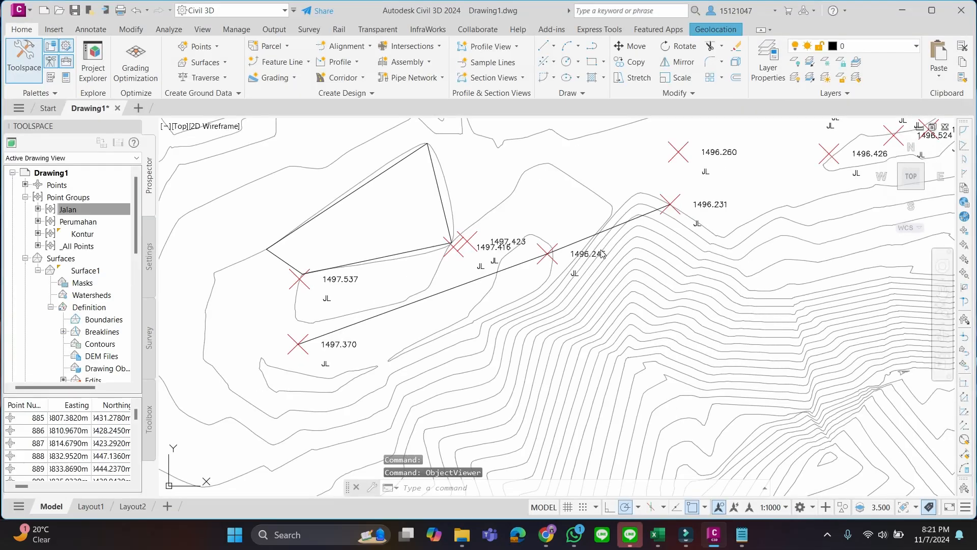
Inspect the 3D polyline through the road points from several rotated angles in the Object Viewer and close the viewer
click(423, 297)
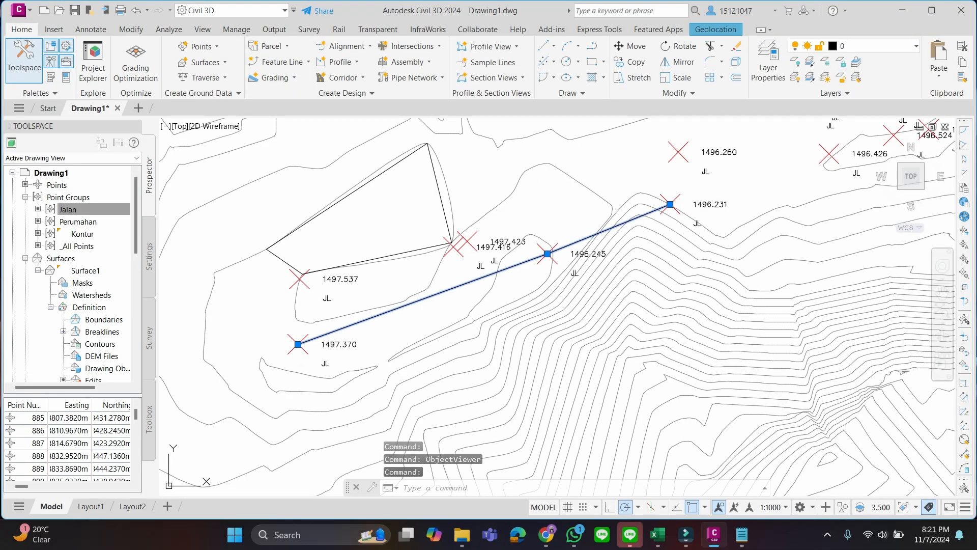
right_click(424, 298)
click(483, 260)
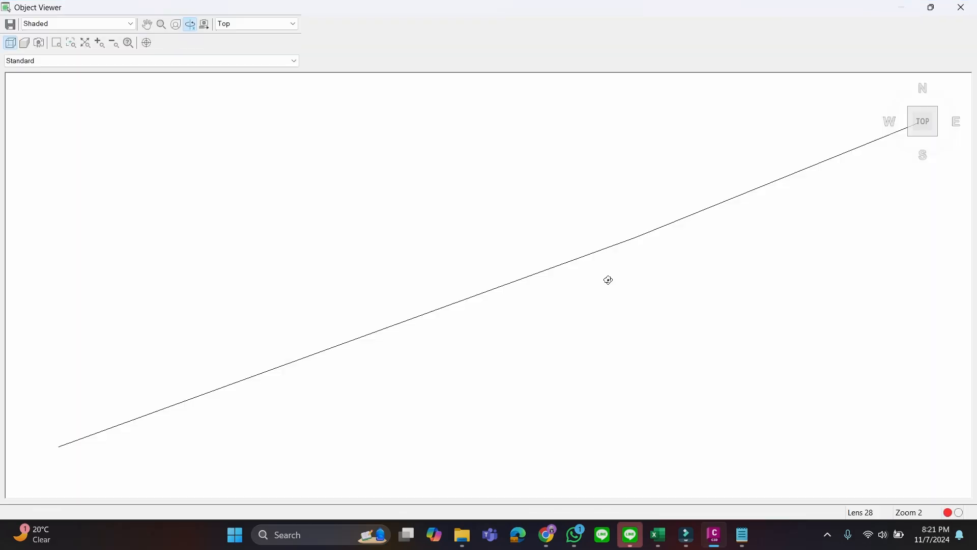
drag(609, 269, 559, 356)
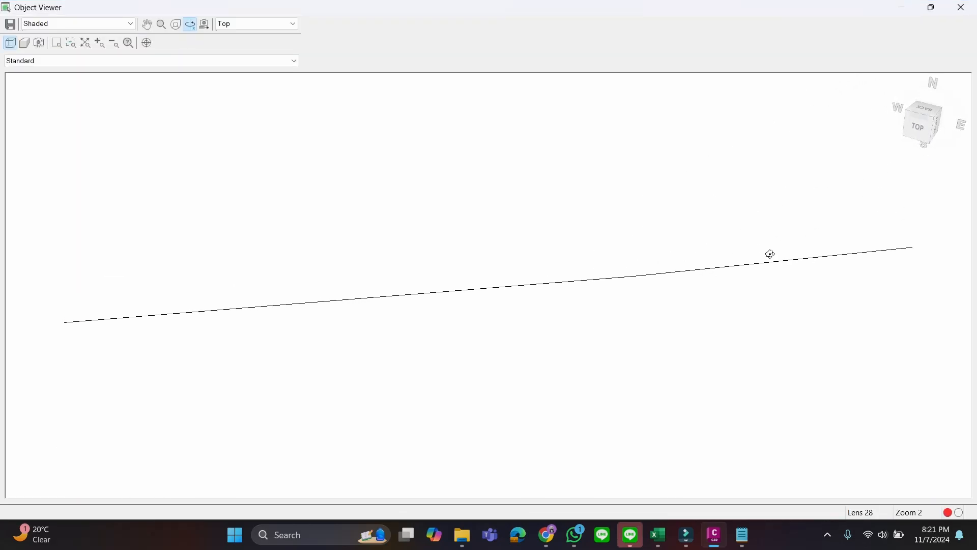
drag(792, 269, 473, 271)
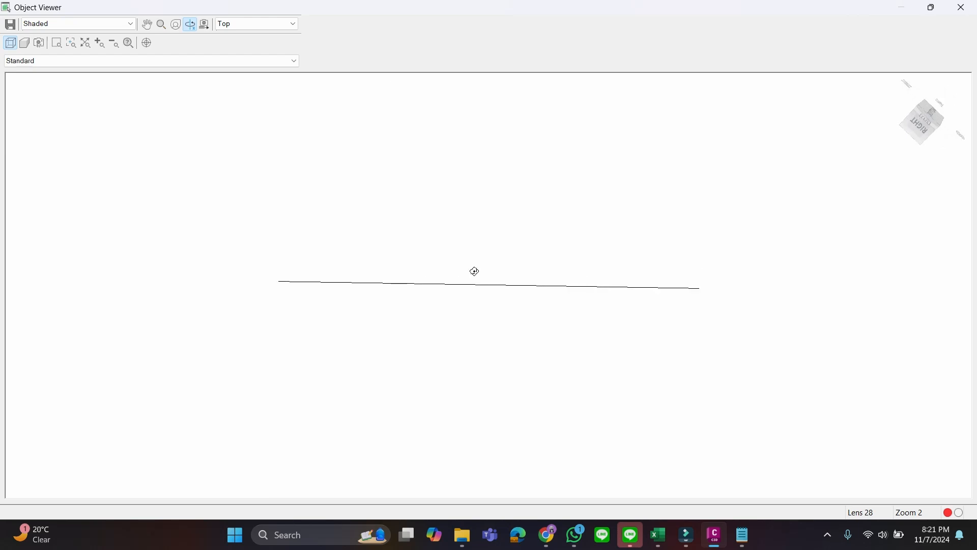
drag(693, 301, 736, 253)
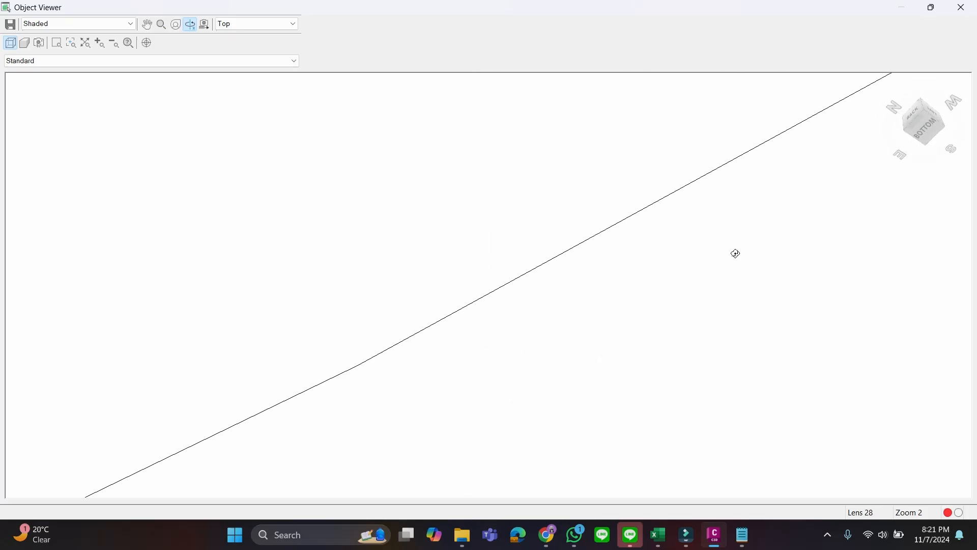
click(927, 130)
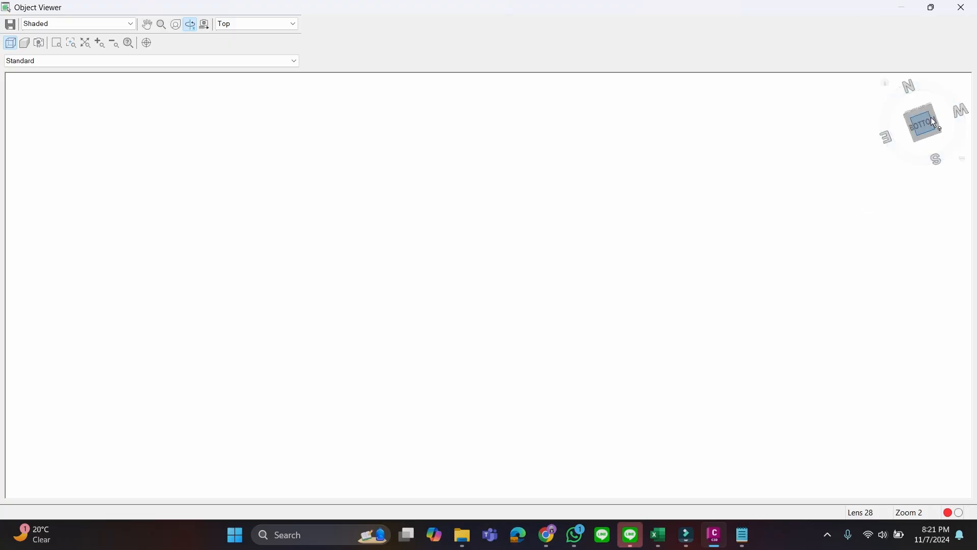
click(964, 7)
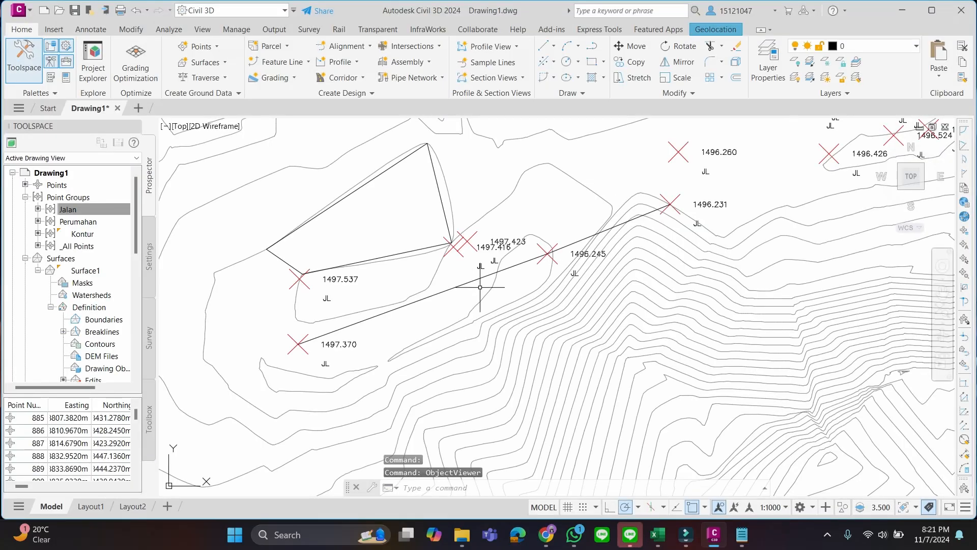
Add the 3D polyline along the road points to Surface1 as a Standard breakline described as Jalan-1
scroll(440, 308, down, 2)
click(439, 292)
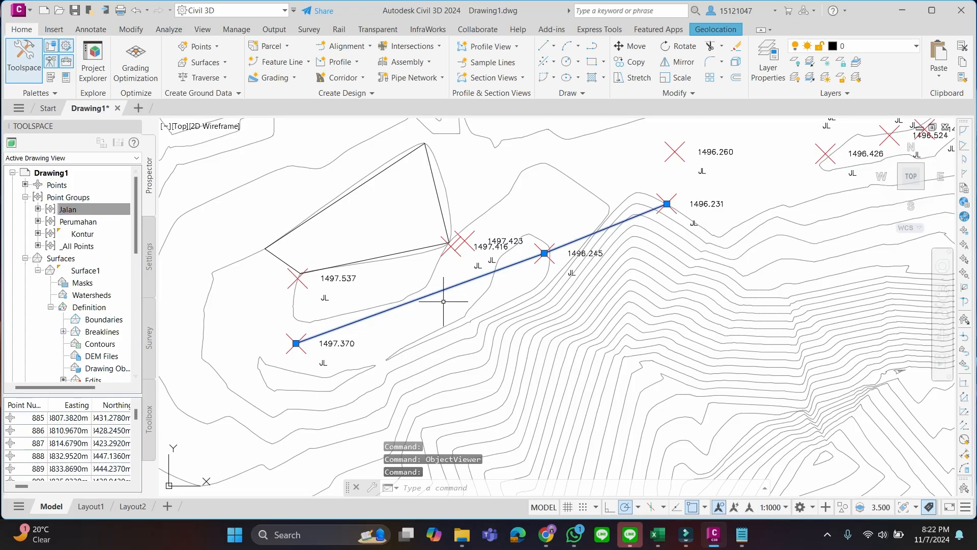
right_click(100, 336)
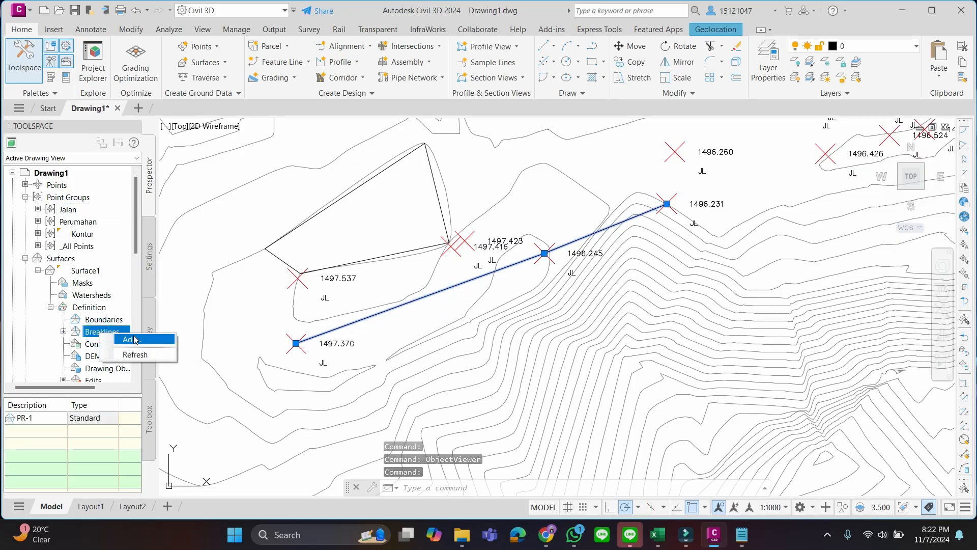
click(116, 335)
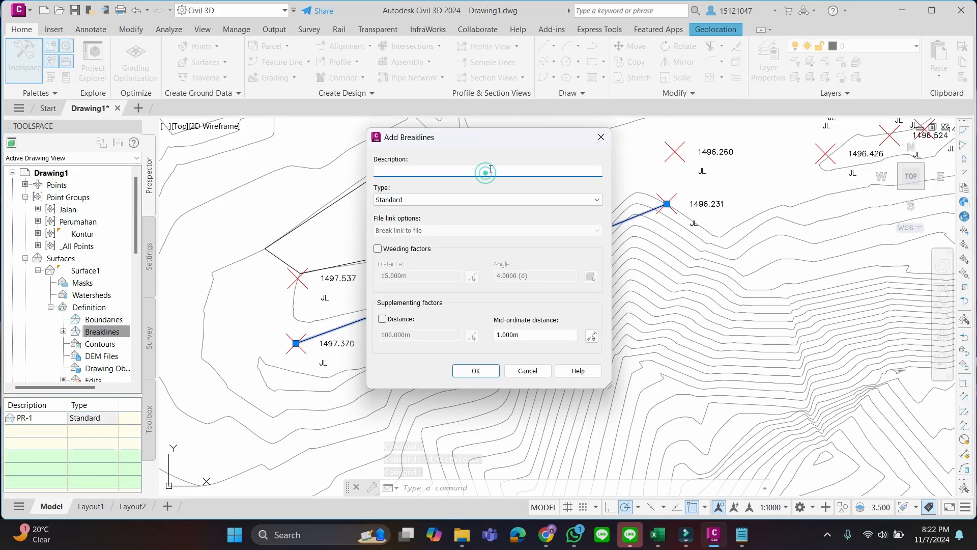
text(Jalan-1)
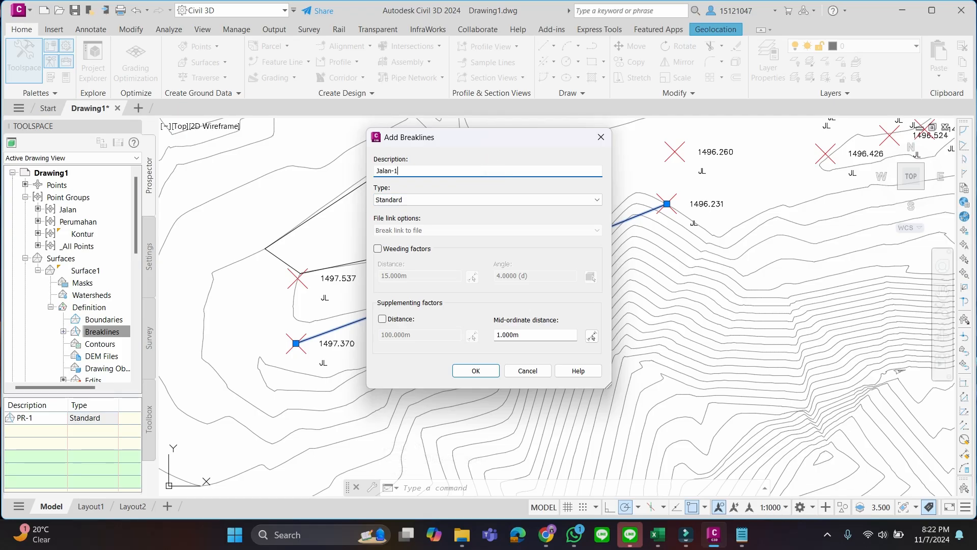
click(487, 375)
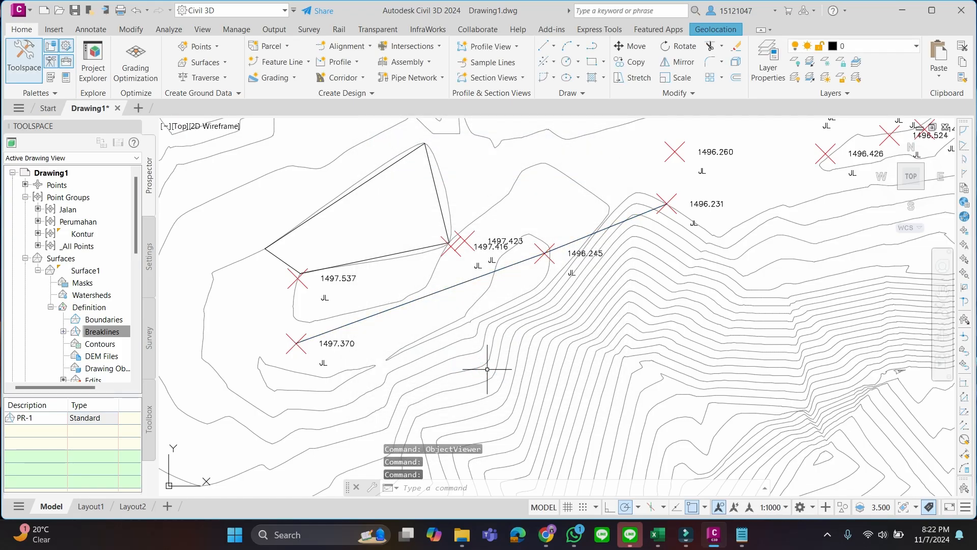
Examine how the surface contours run along the Jalan-1 breakline and around the PR-1 polygon
scroll(483, 311, up, 5)
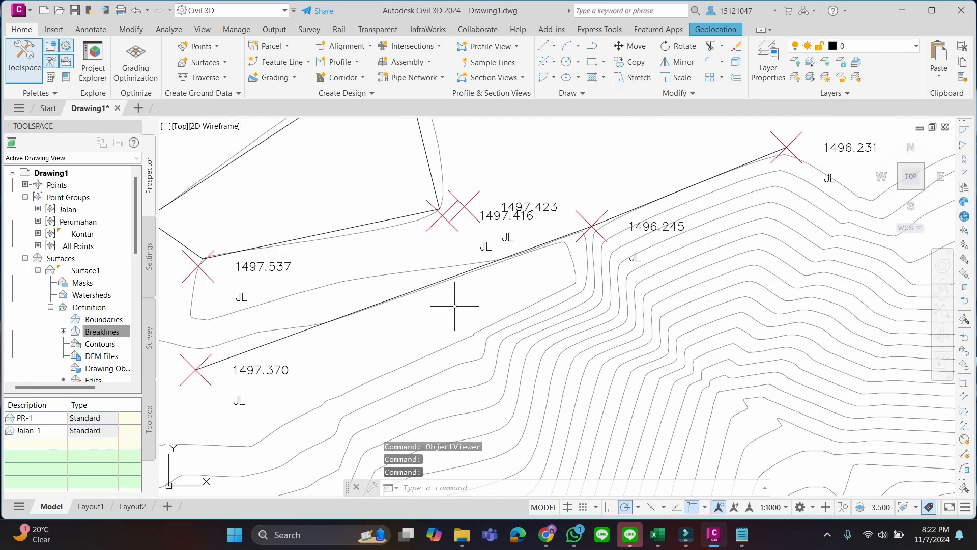
middle_drag(537, 283, 415, 351)
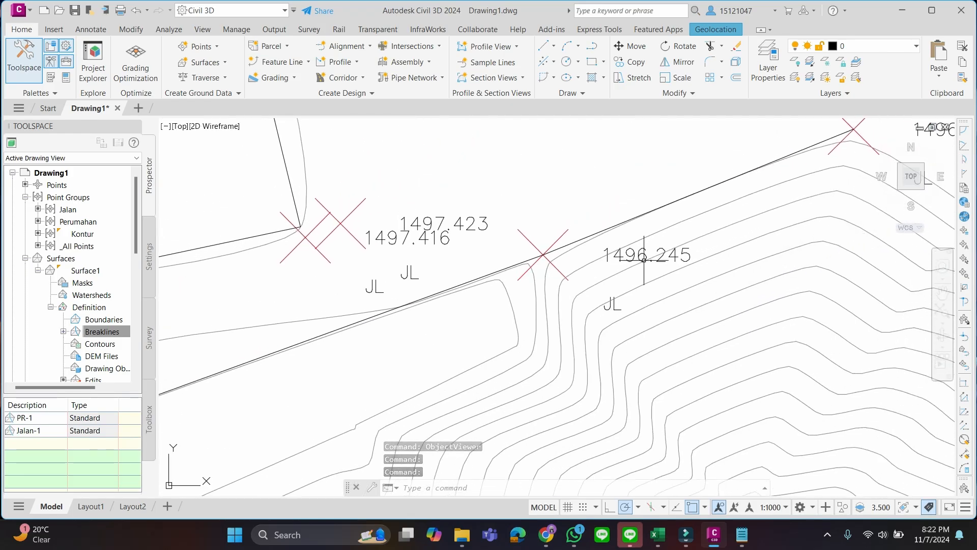
scroll(657, 252, down, 2)
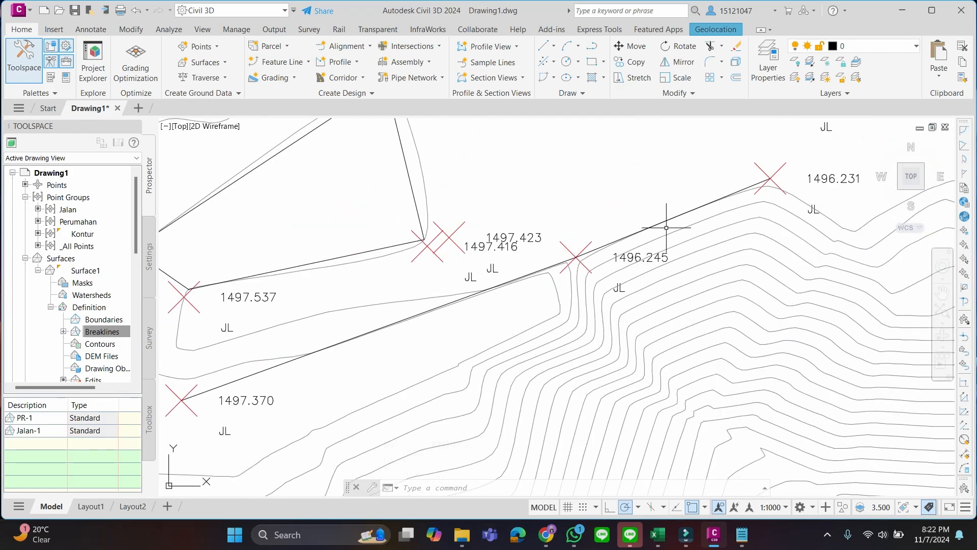
scroll(348, 322, down, 2)
middle_drag(357, 316, 358, 300)
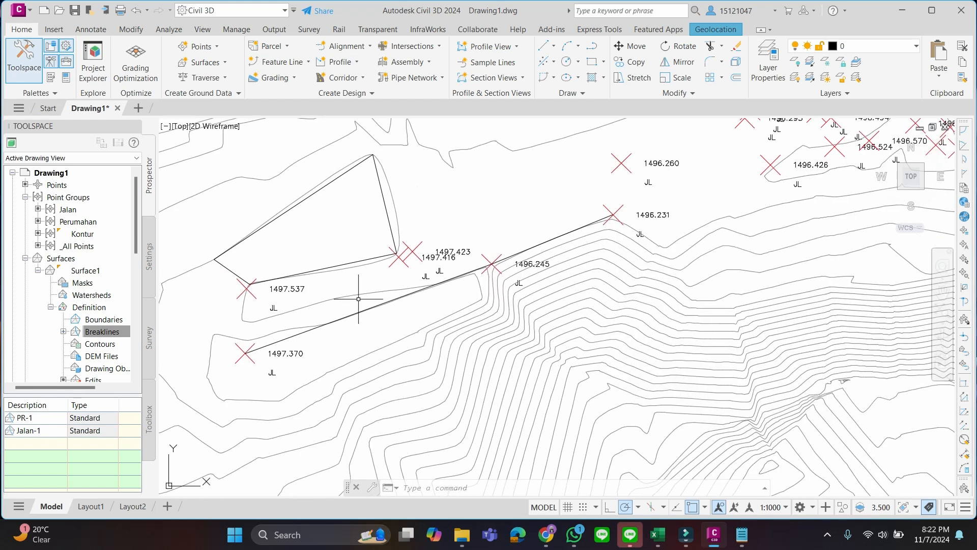
scroll(343, 303, up, 2)
scroll(487, 289, up, 4)
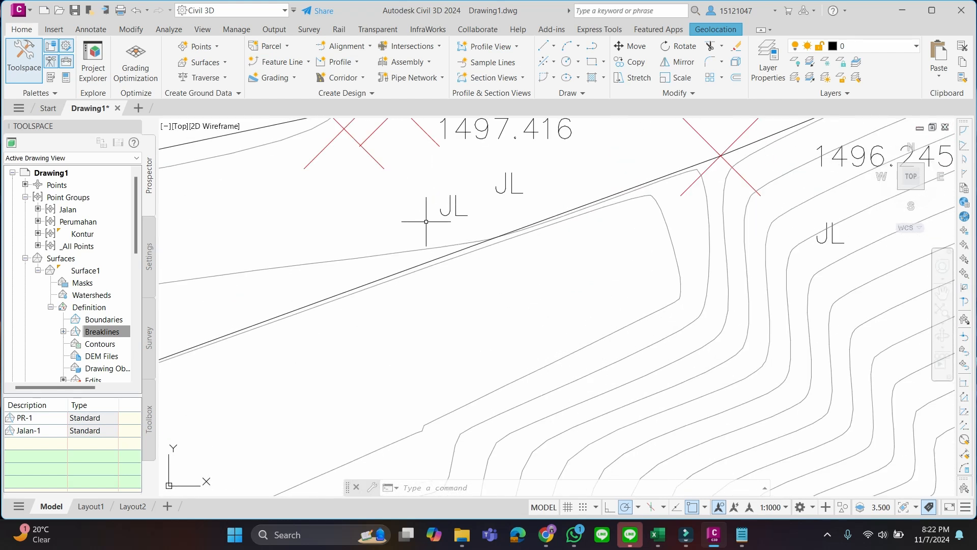
scroll(426, 221, up, 2)
scroll(675, 249, down, 5)
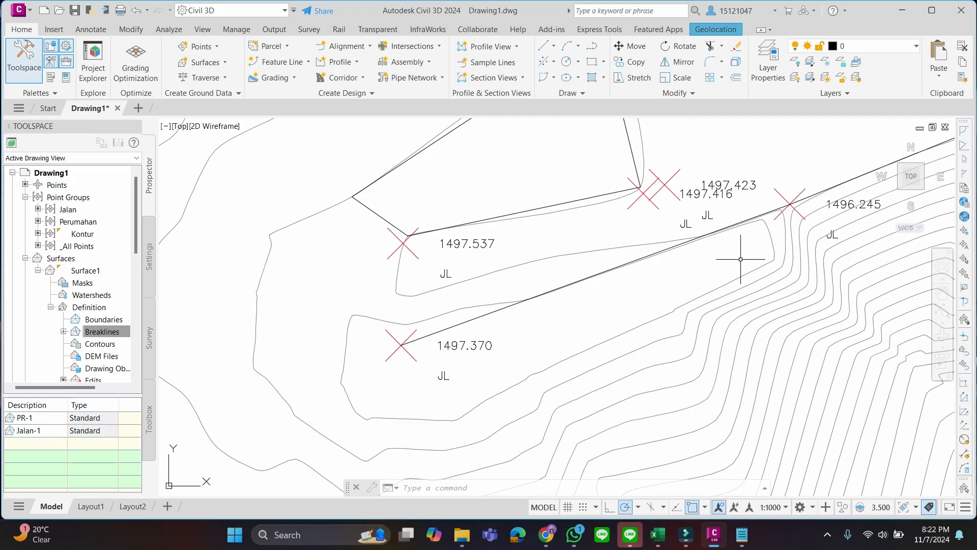
middle_drag(736, 194, 643, 272)
scroll(682, 241, down, 2)
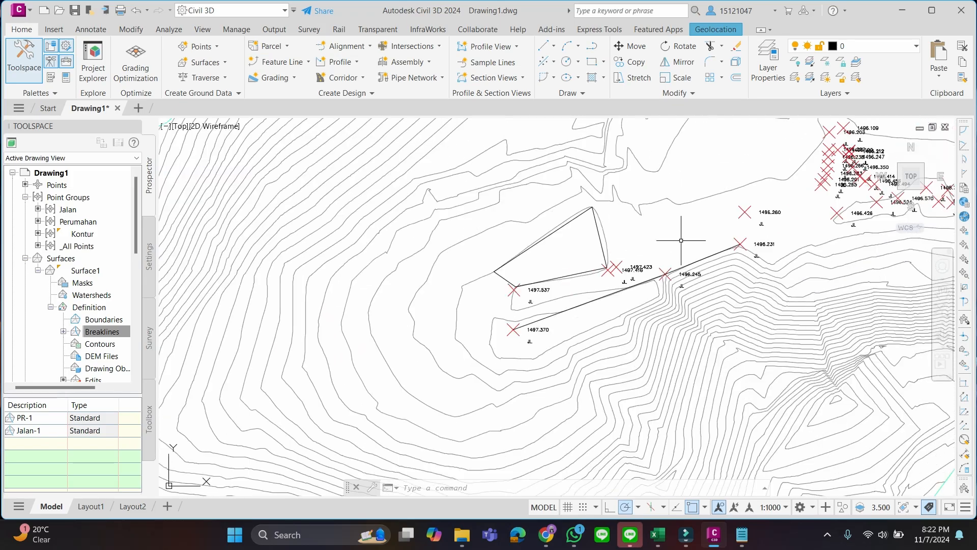
middle_drag(684, 233, 594, 297)
mouse_move(701, 295)
middle_down()
mouse_move(618, 310)
mouse_move(591, 270)
mouse_move(630, 208)
middle_up()
scroll(617, 310, up, 1)
scroll(572, 319, up, 1)
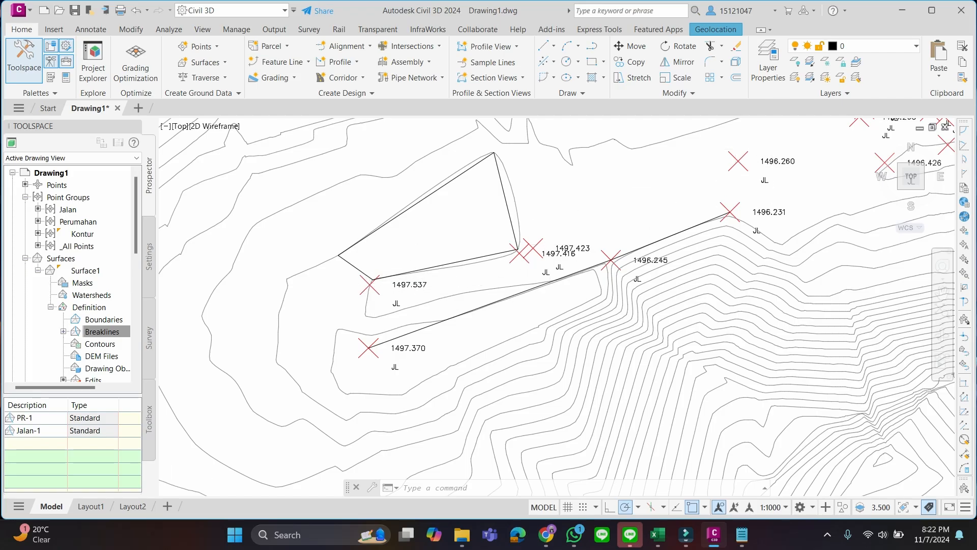
Draw a 3D polyline through the road points 1497.537, 1497.416, 1497.423 and 1496.260
scroll(406, 290, up, 4)
scroll(394, 288, down, 4)
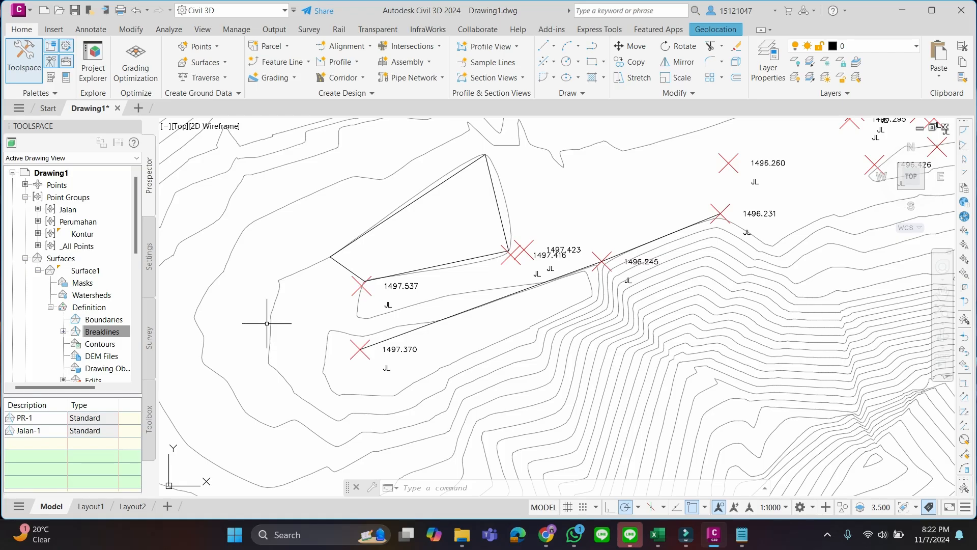
text(3DPOLY)
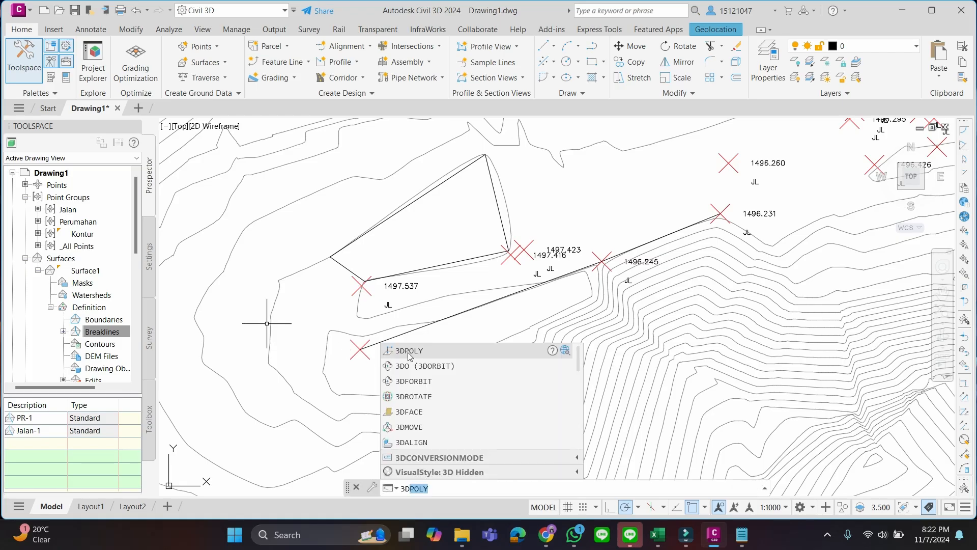
click(410, 351)
scroll(356, 286, up, 2)
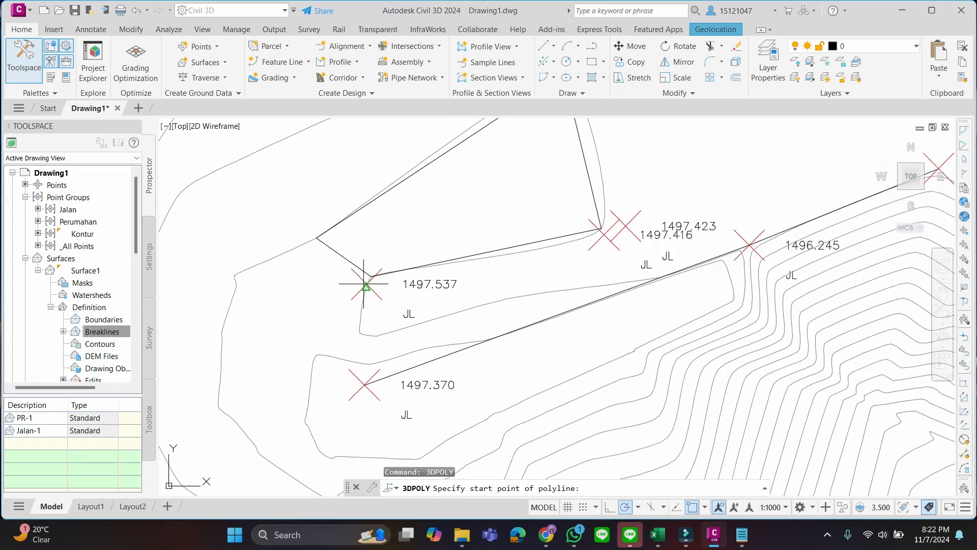
scroll(367, 284, up, 2)
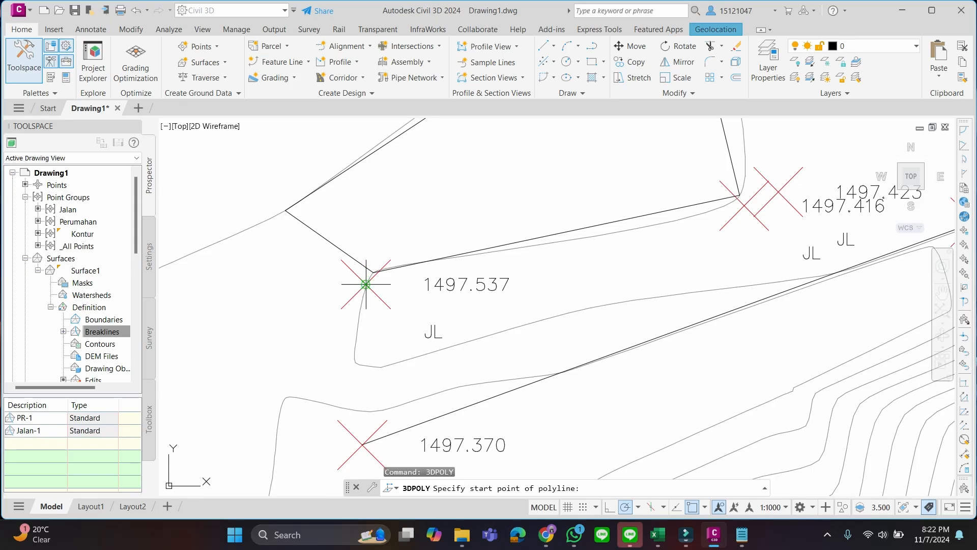
click(365, 284)
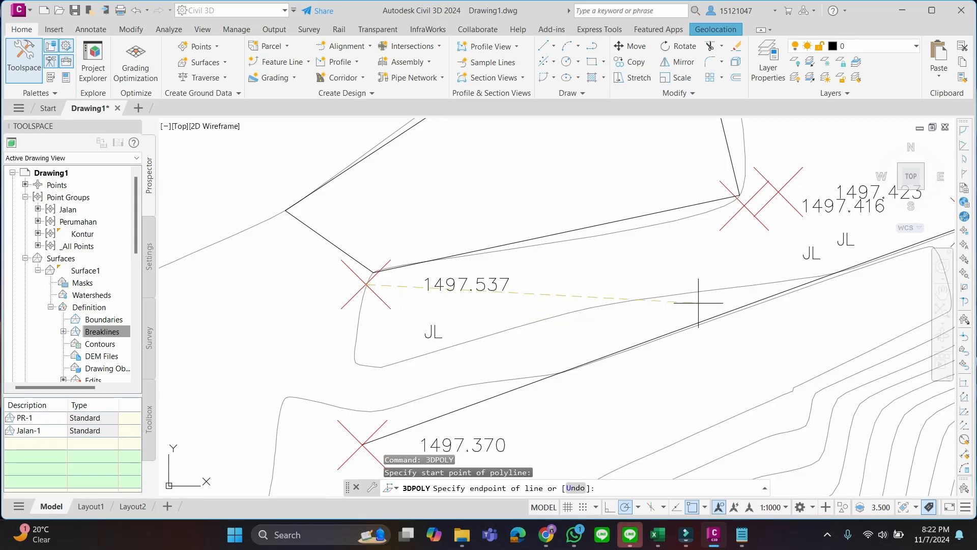
click(745, 205)
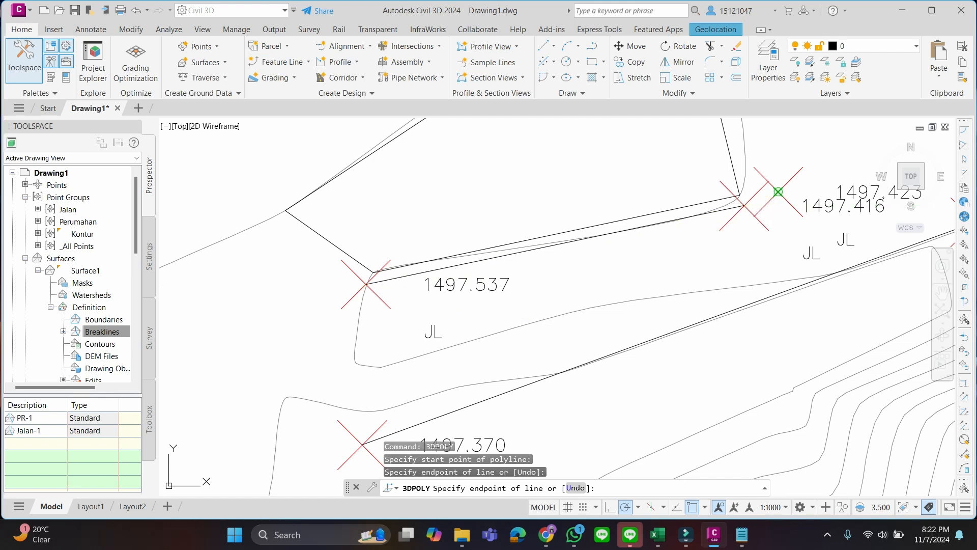
click(778, 191)
middle_drag(778, 191, 269, 455)
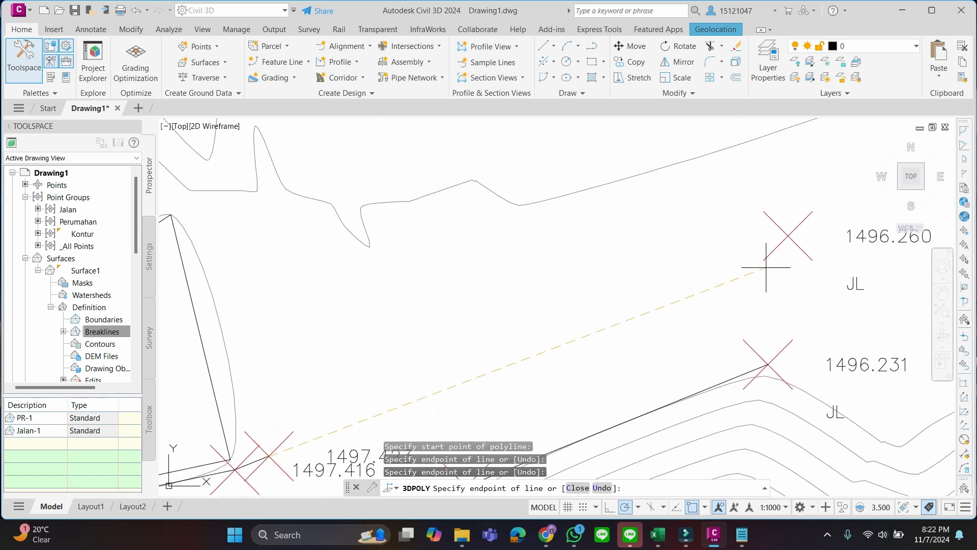
click(788, 236)
right_click(788, 237)
click(815, 248)
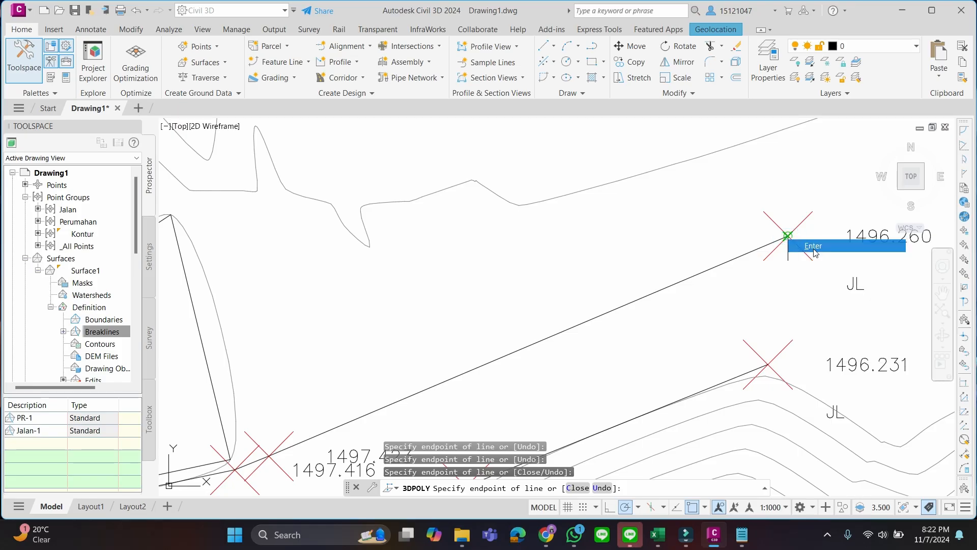
Add the new 3D polyline to Surface1 as a Standard breakline described as Jalan-2
click(707, 270)
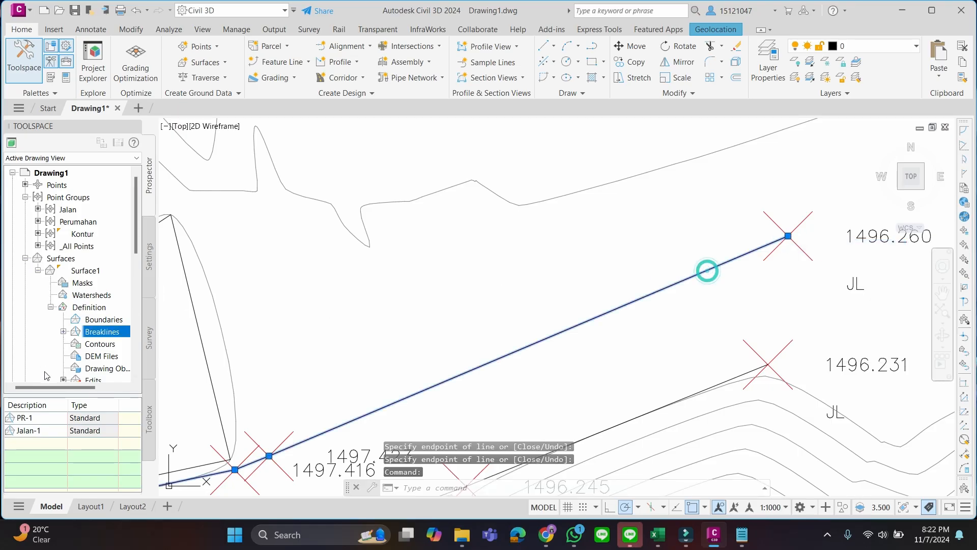
right_click(110, 332)
click(128, 339)
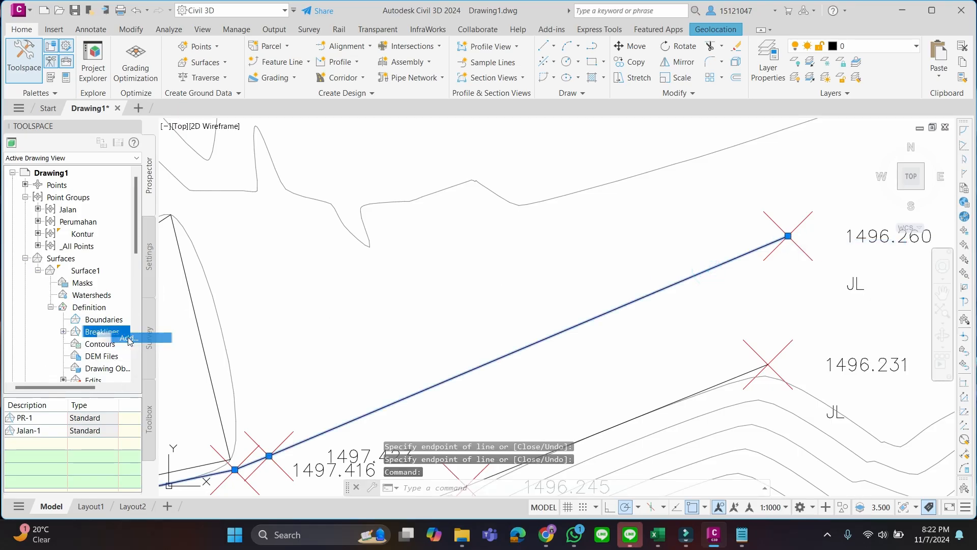
text(J)
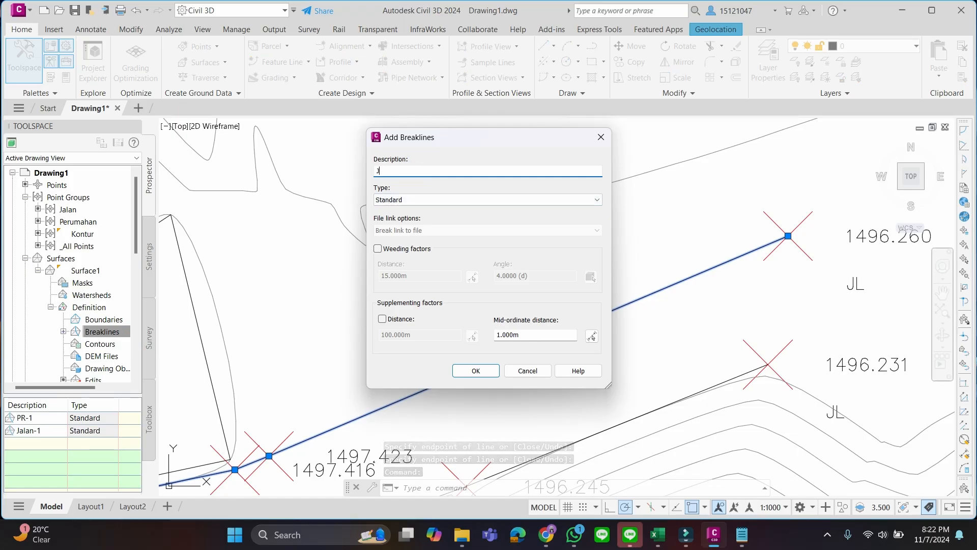
text(laa)
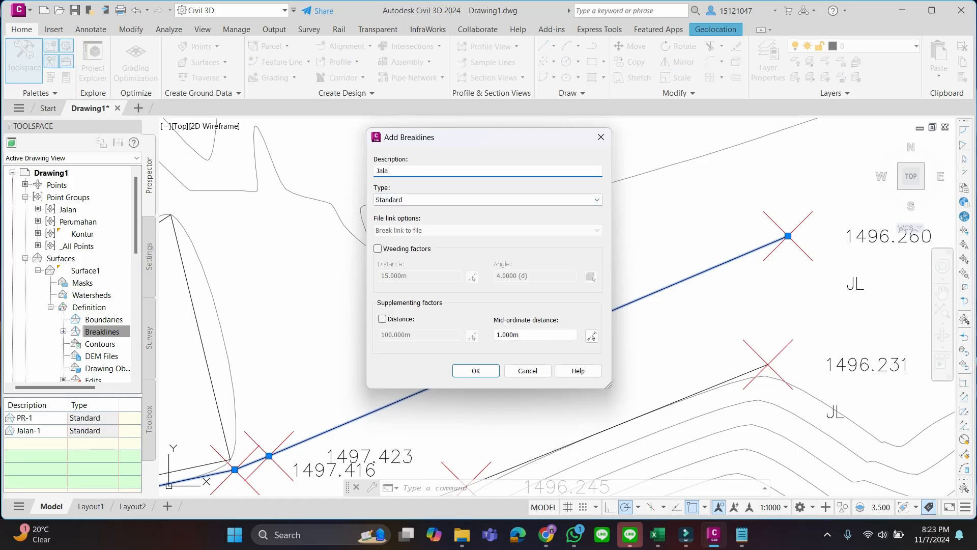
key(Return)
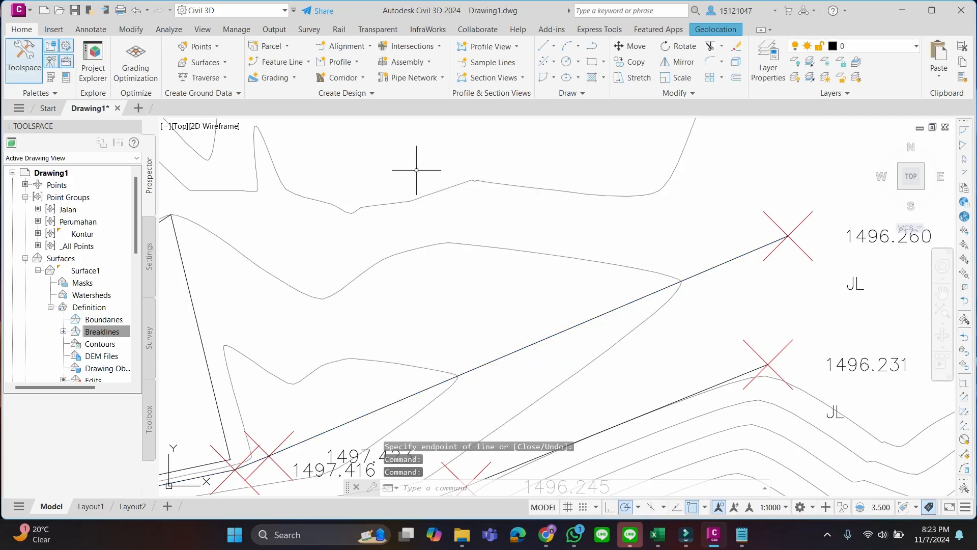
Examine how the surface contours run between the Jalan-1 and Jalan-2 breaklines and in the surrounding area
scroll(475, 284, down, 2)
middle_drag(477, 304, 476, 236)
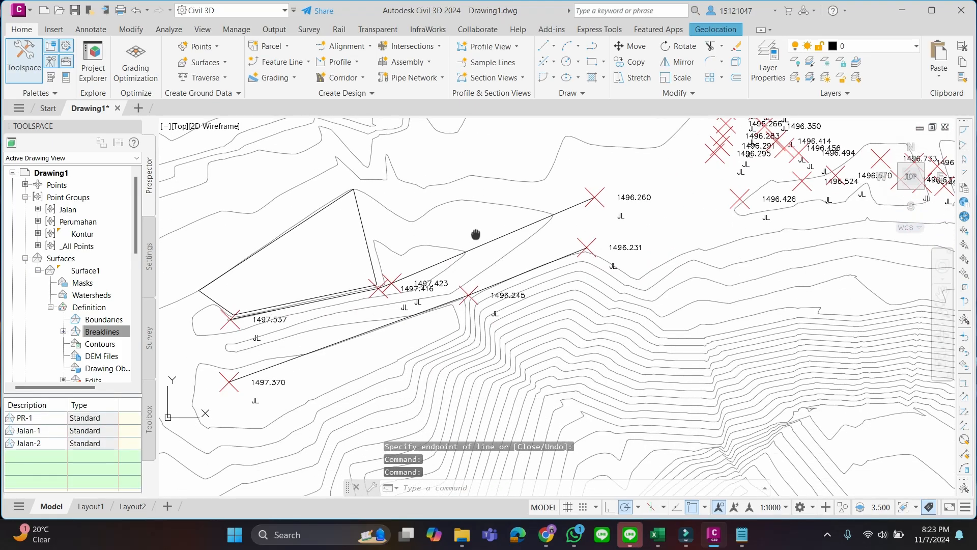
scroll(481, 239, up, 3)
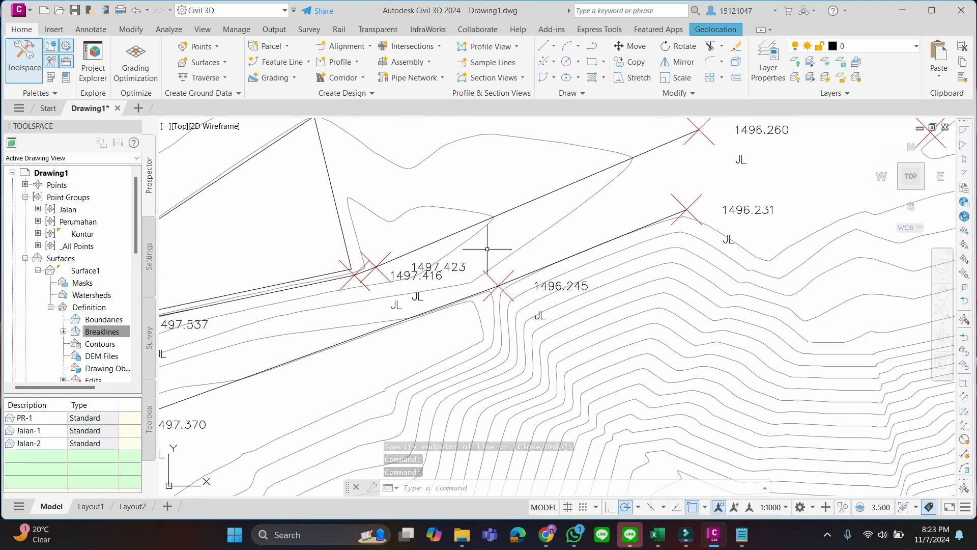
scroll(490, 245, down, 2)
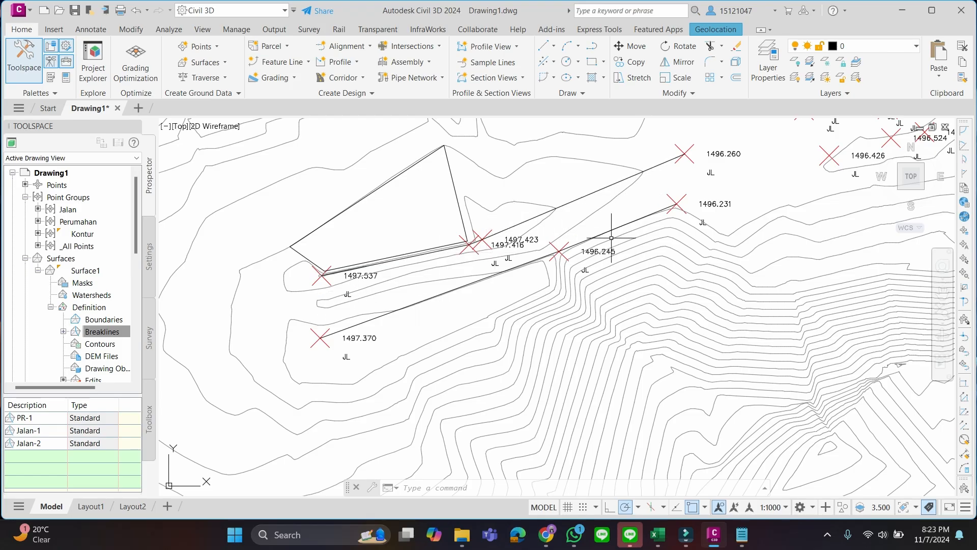
scroll(622, 249, down, 4)
middle_drag(662, 224, 660, 290)
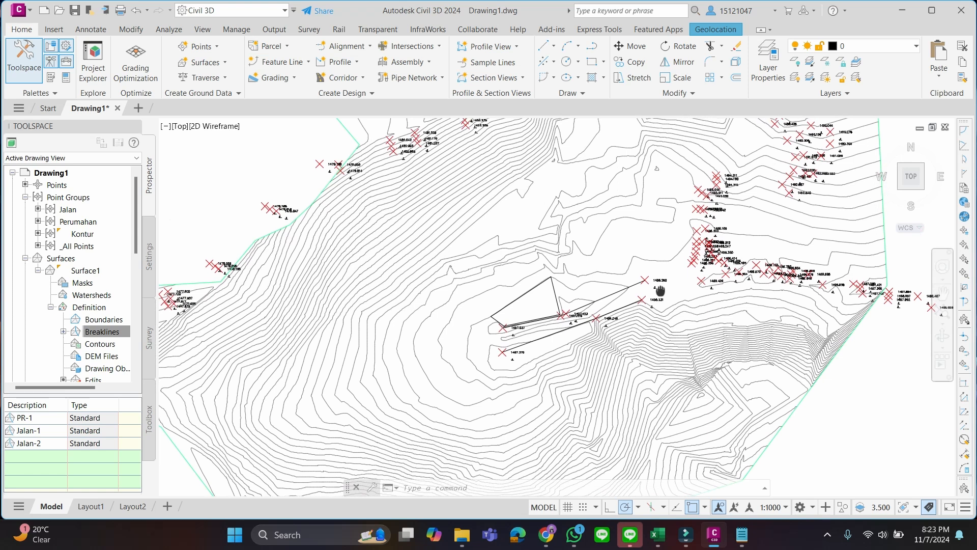
Check the contour editing outline on page 10 of the PENGOLAHAN KONTUR presentation in Chrome and return to Civil 3D
click(546, 535)
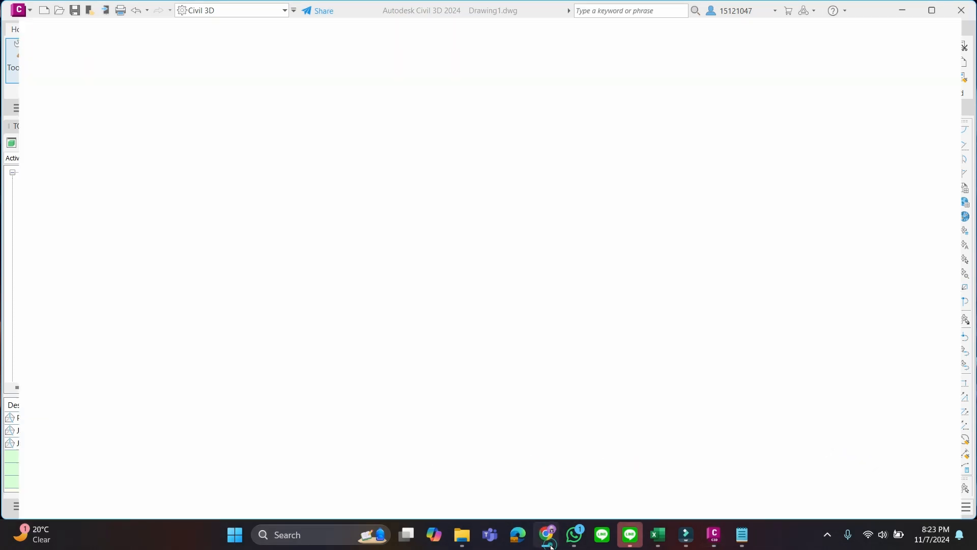
click(549, 539)
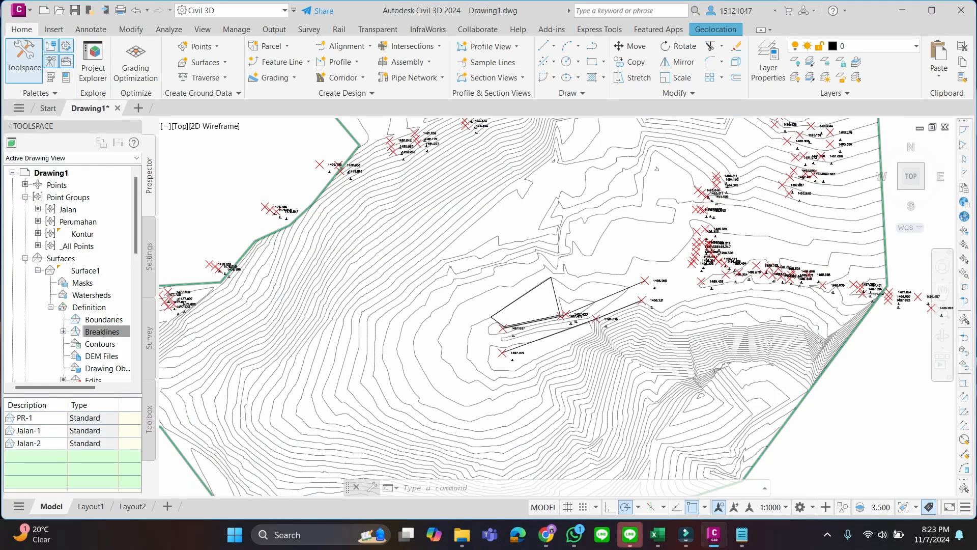
click(554, 542)
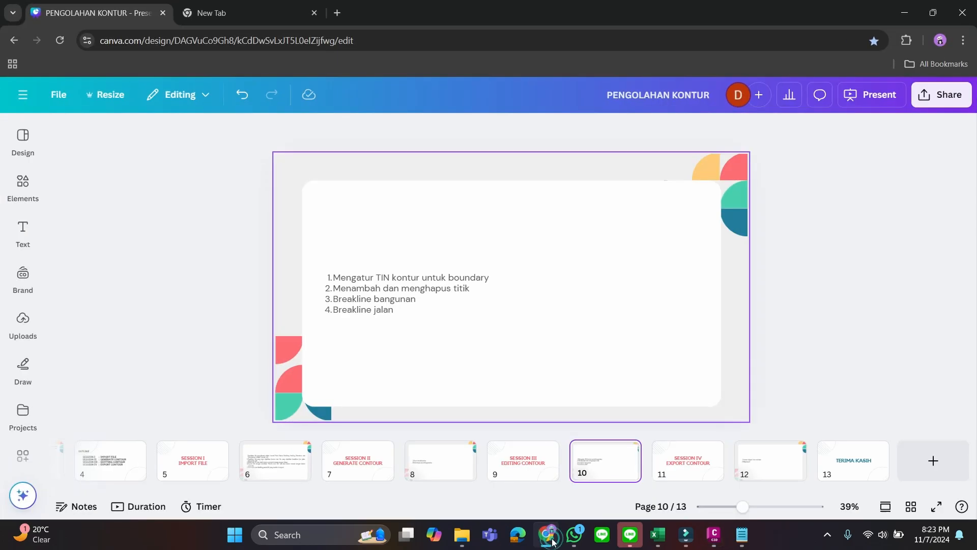
click(554, 541)
Examine the contours and outer border of the whole Surface1 at overview and closer range
scroll(507, 272, down, 4)
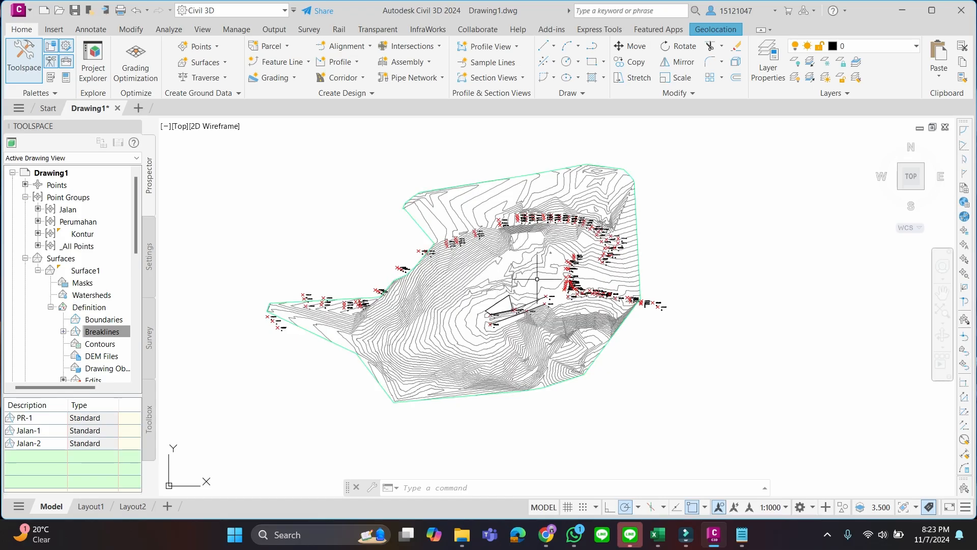
scroll(581, 285, up, 5)
scroll(585, 286, down, 5)
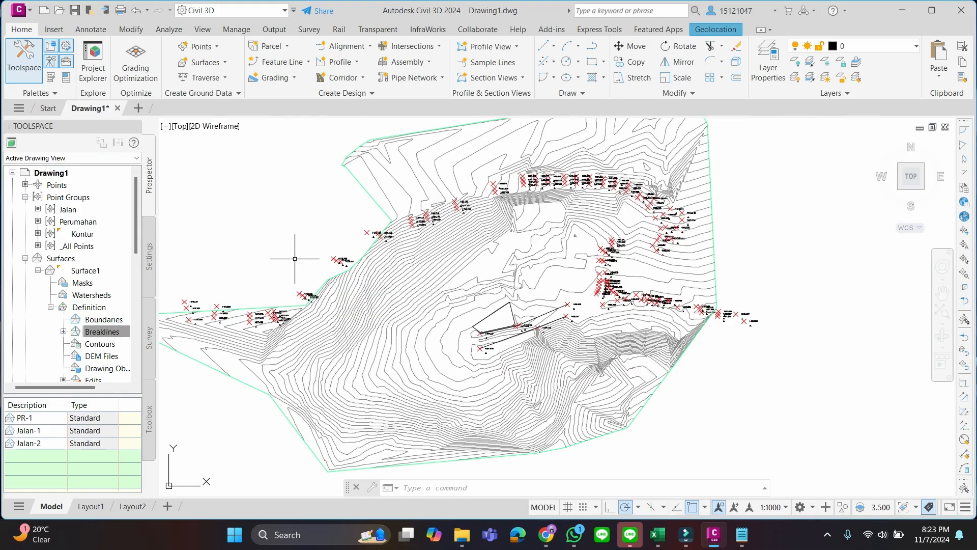
scroll(555, 331, down, 4)
scroll(594, 325, up, 2)
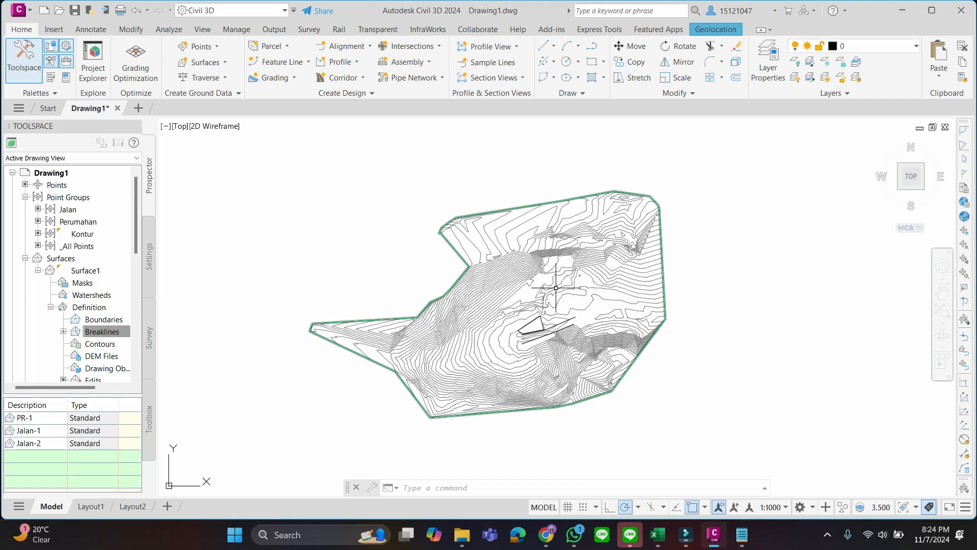
scroll(625, 290, up, 4)
scroll(623, 294, down, 2)
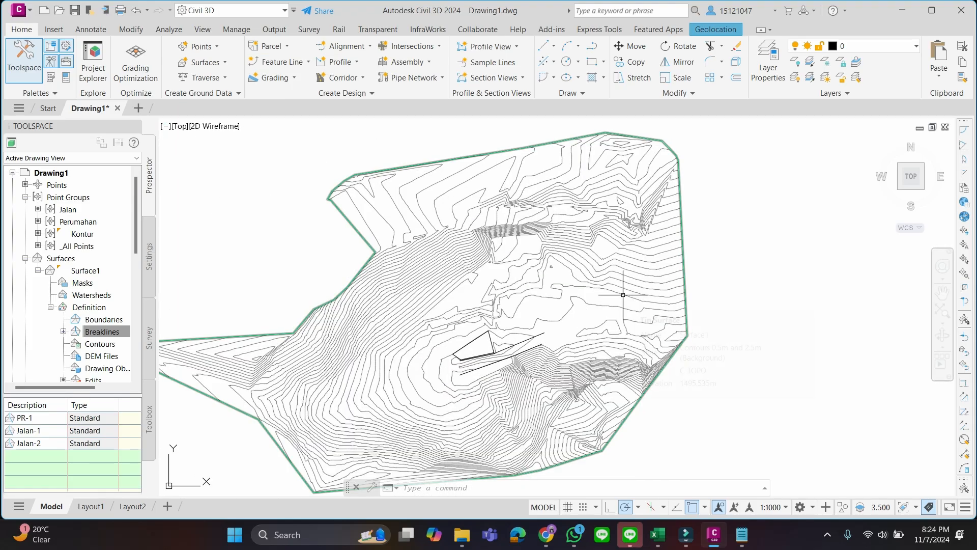
scroll(482, 228, down, 2)
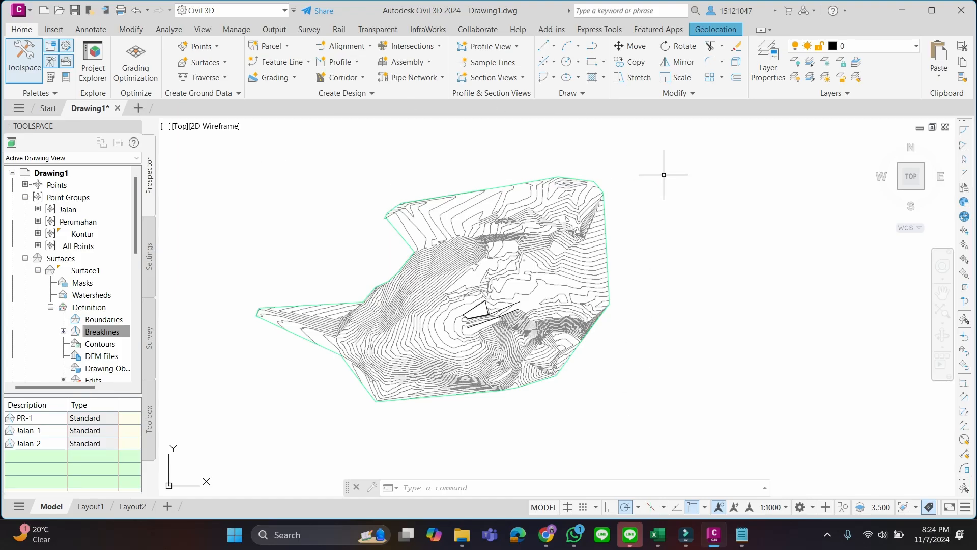
Extract all major and minor contours from Surface1 as separate objects, leaving out the border
click(436, 248)
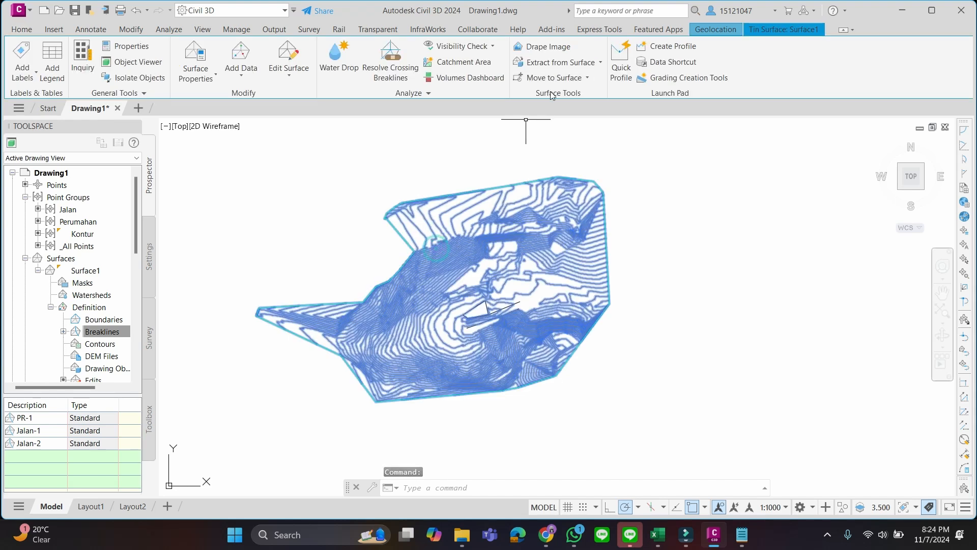
click(569, 63)
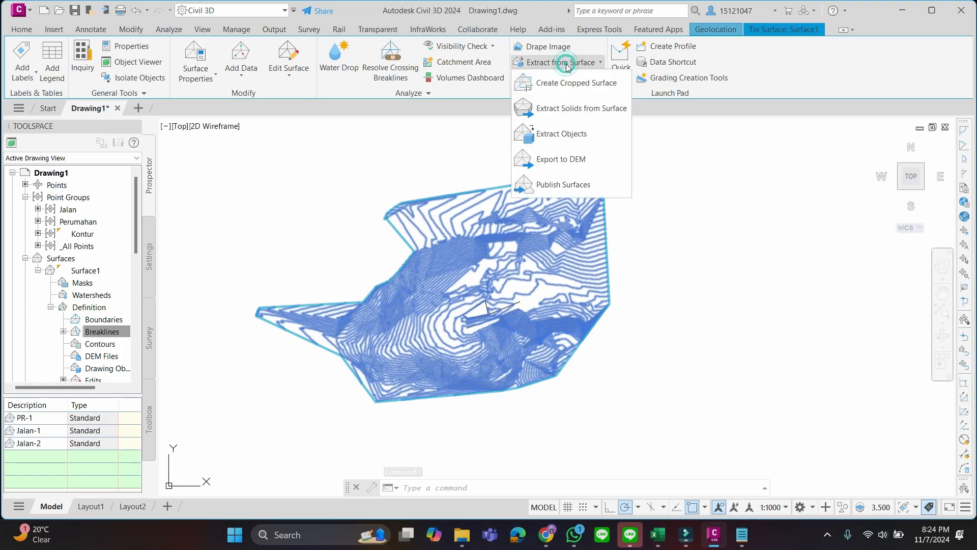
click(567, 138)
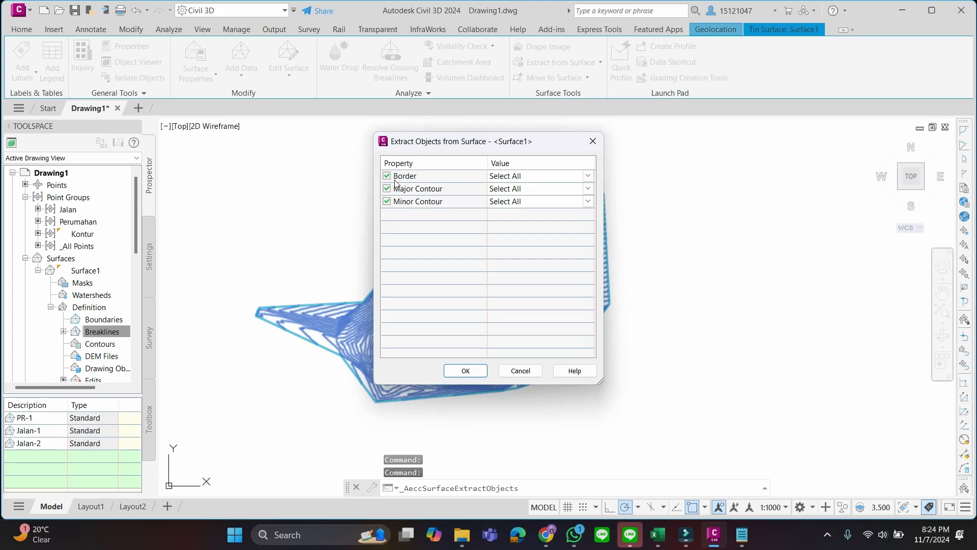
drag(412, 147, 616, 144)
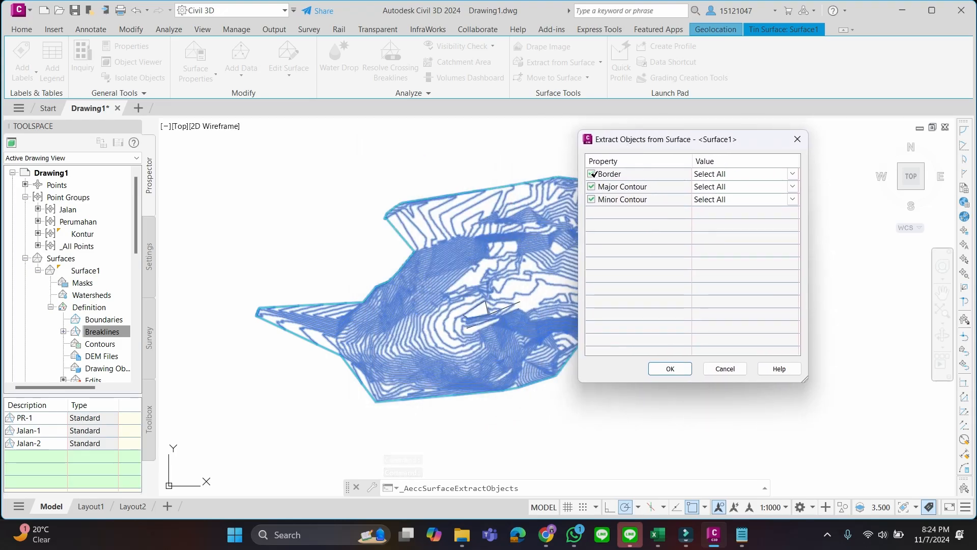
click(591, 173)
click(671, 369)
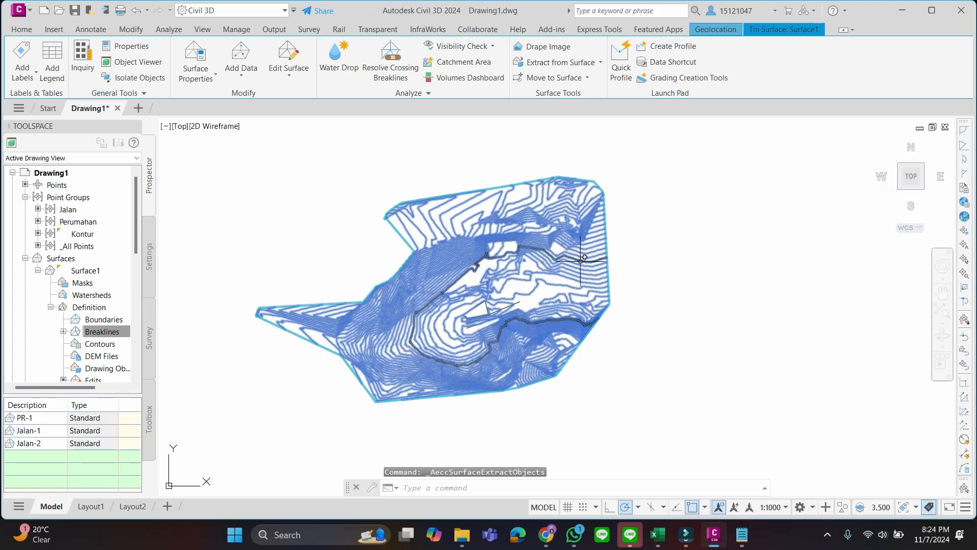
key(Escape)
Try to stretch a single vertex of the extracted minor contour that meets the surface's eastern border
scroll(581, 255, up, 7)
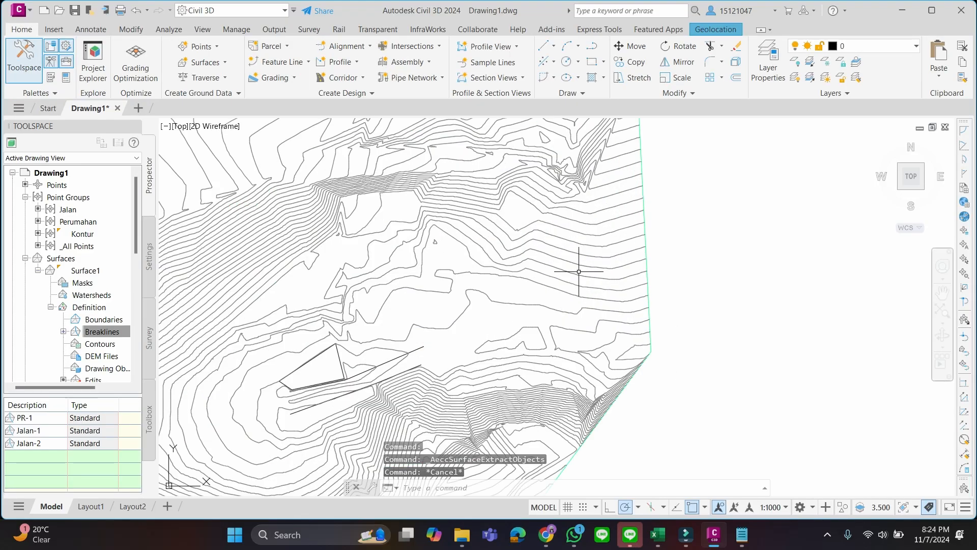
scroll(574, 274, up, 2)
click(575, 273)
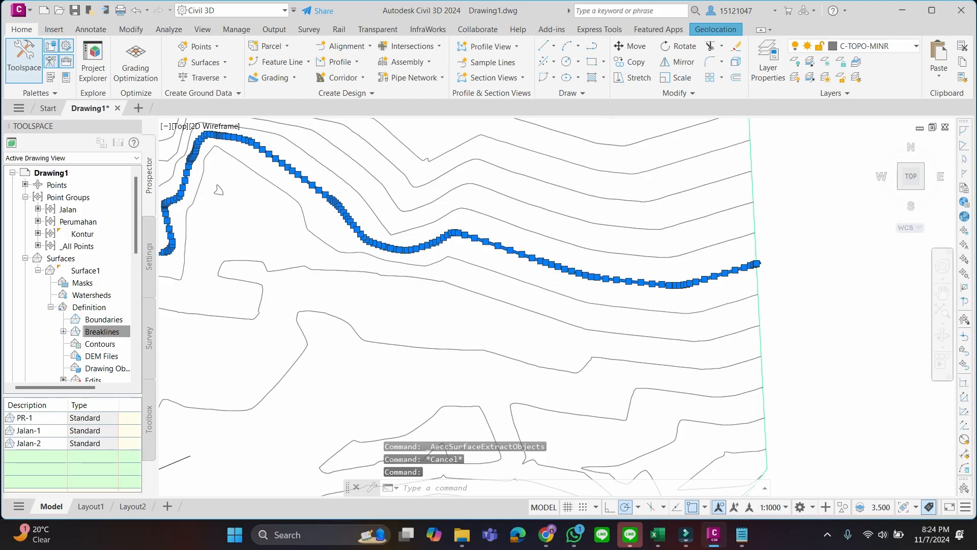
scroll(575, 273, up, 4)
scroll(565, 288, up, 2)
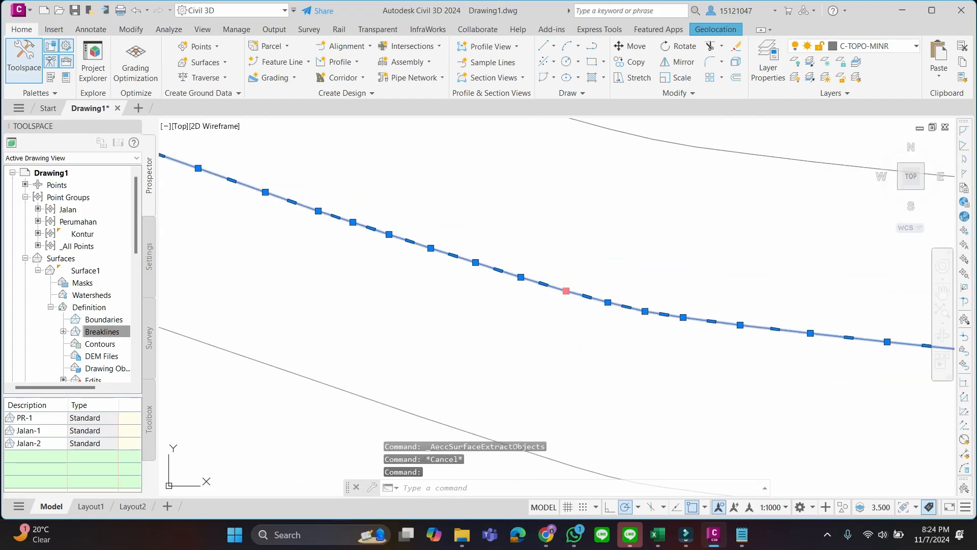
click(566, 291)
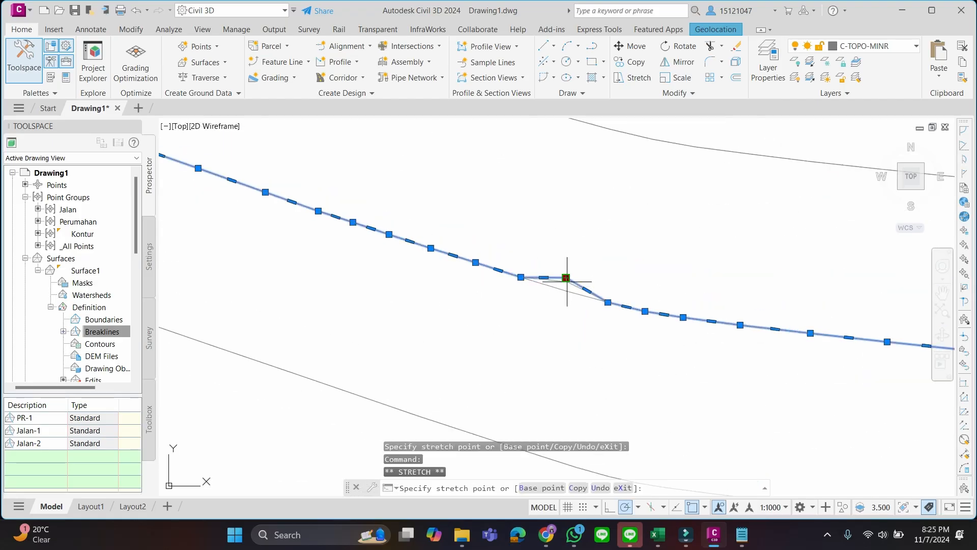
click(566, 290)
mouse_move(567, 291)
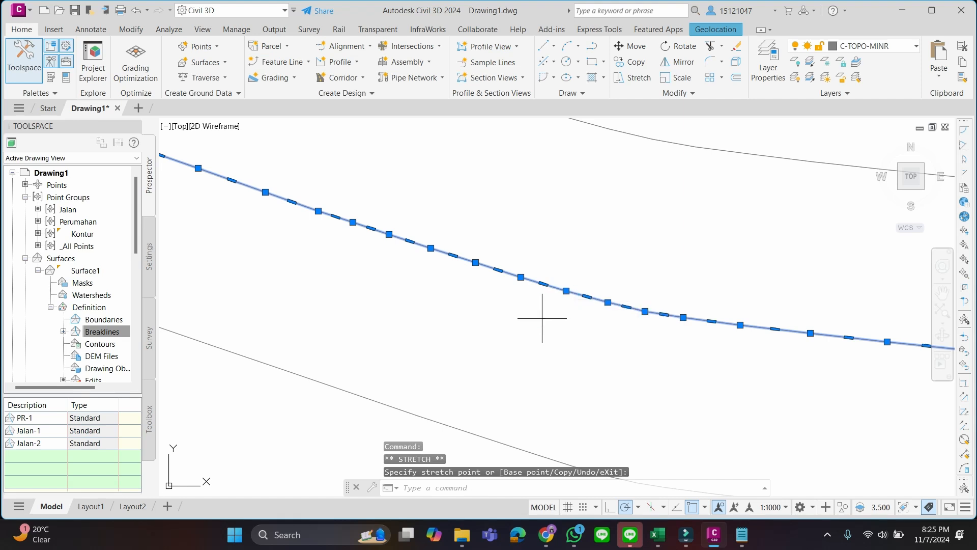
click(541, 319)
click(517, 308)
Examine the full course of the selected contour across the surface and clear the selection
scroll(558, 313, down, 7)
scroll(557, 312, down, 5)
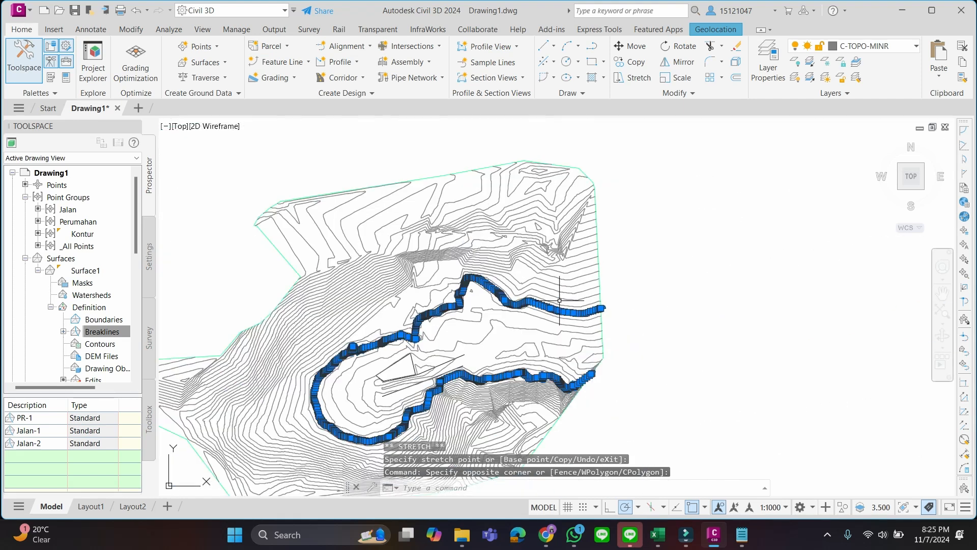
mouse_move(624, 261)
middle_down()
mouse_move(658, 243)
mouse_move(722, 173)
mouse_move(694, 235)
middle_up()
scroll(725, 178, down, 2)
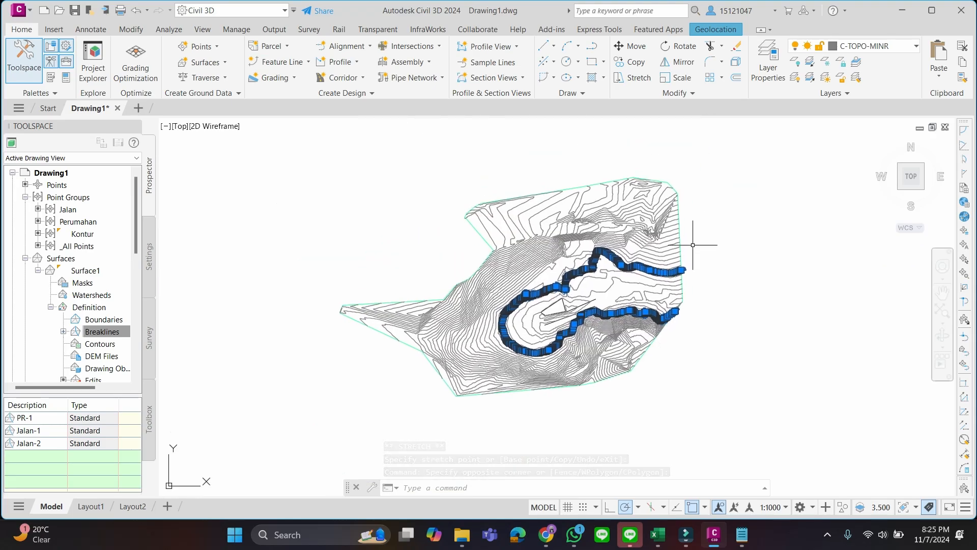
click(773, 255)
key(Escape)
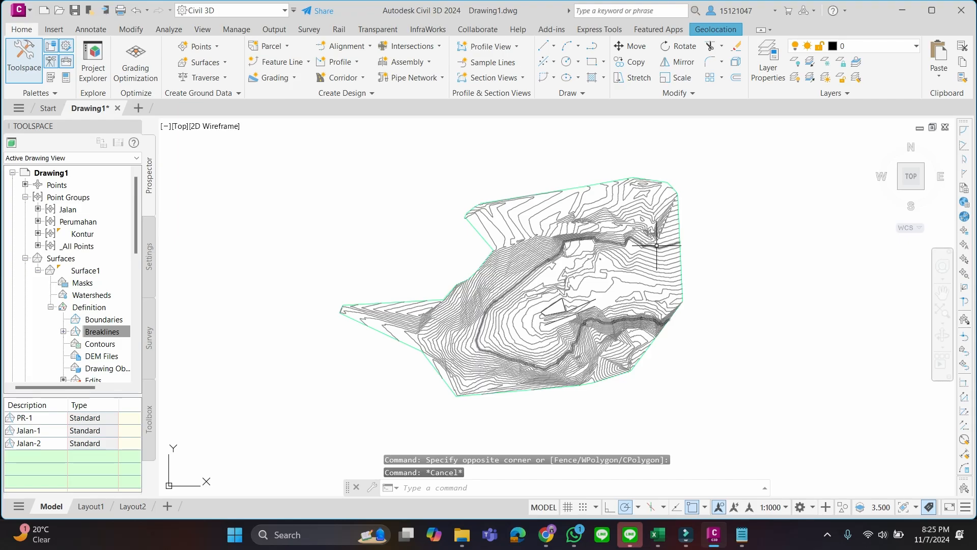
Run MAPEXPORT and choose the Latihan Kontur folder inside Downloads, Semester 7 as the export location
click(513, 491)
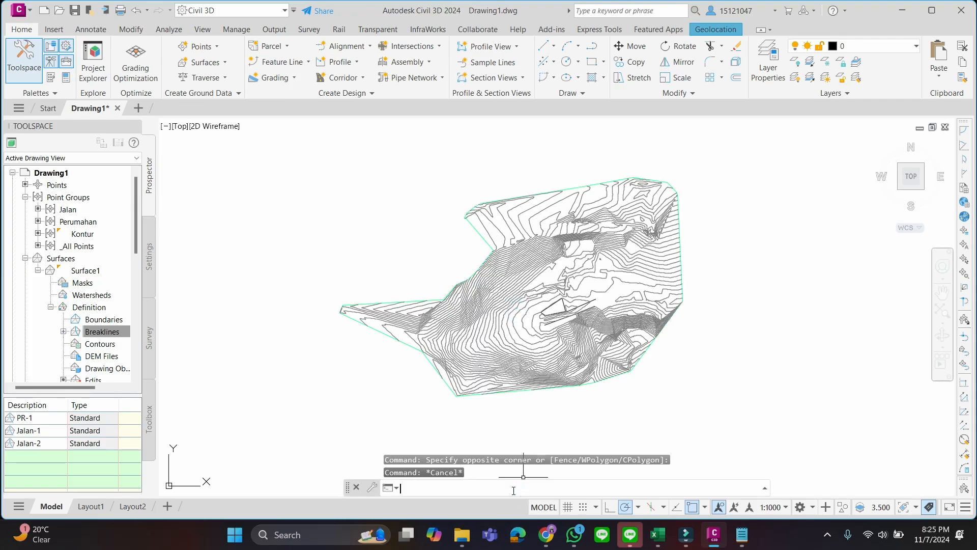
text(mape)
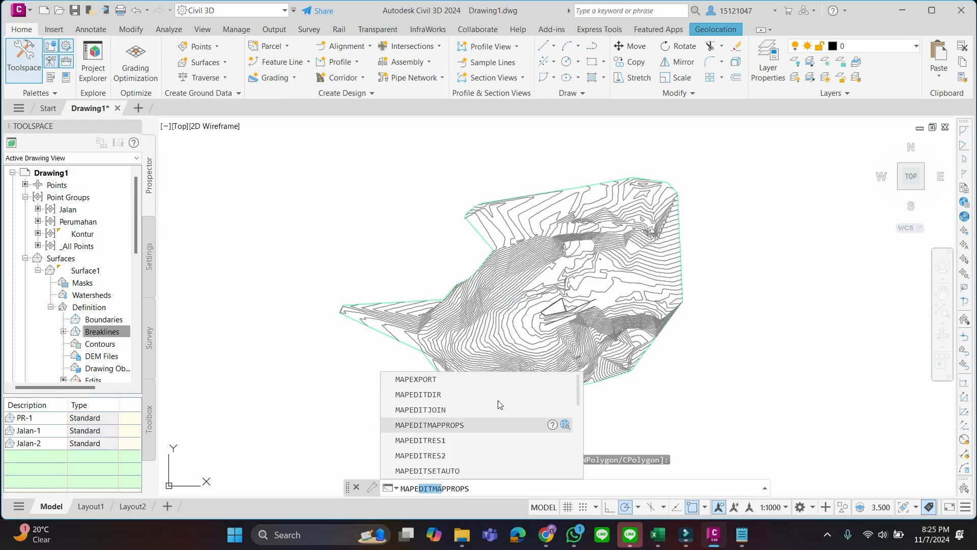
click(492, 379)
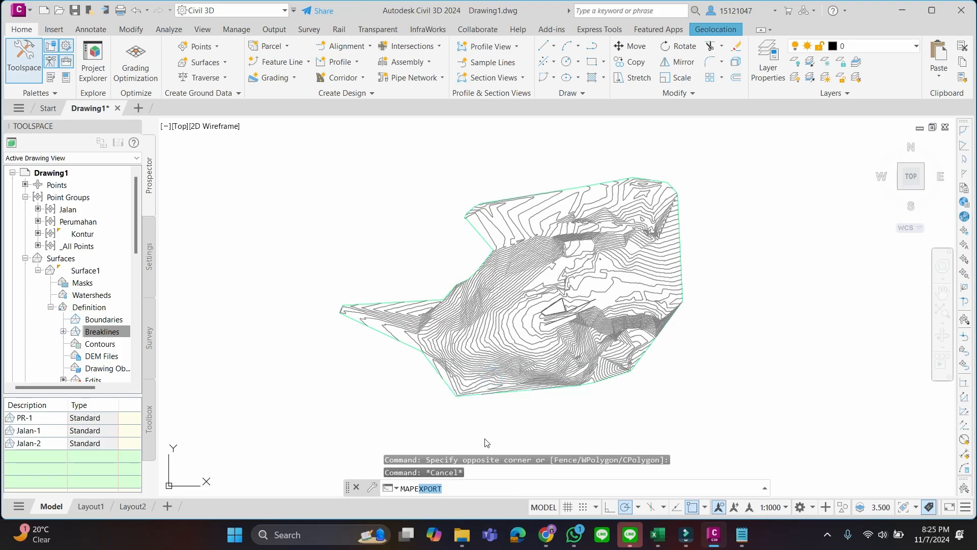
key(Return)
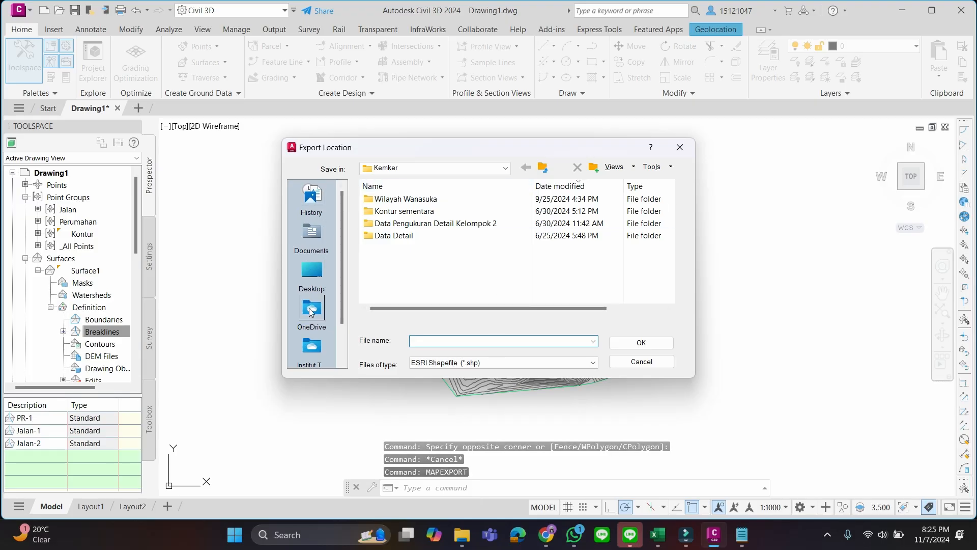
scroll(313, 316, down, 1)
scroll(312, 315, up, 1)
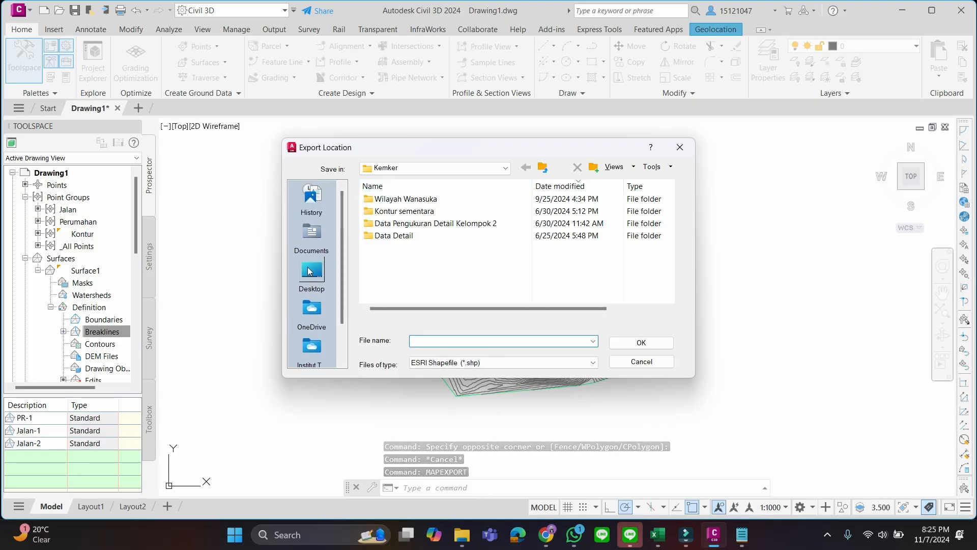
click(426, 166)
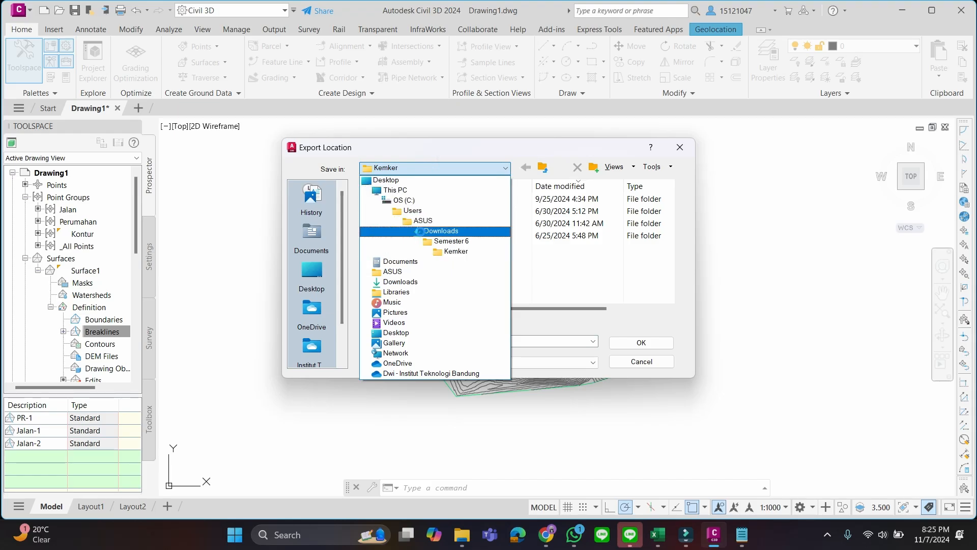
click(430, 231)
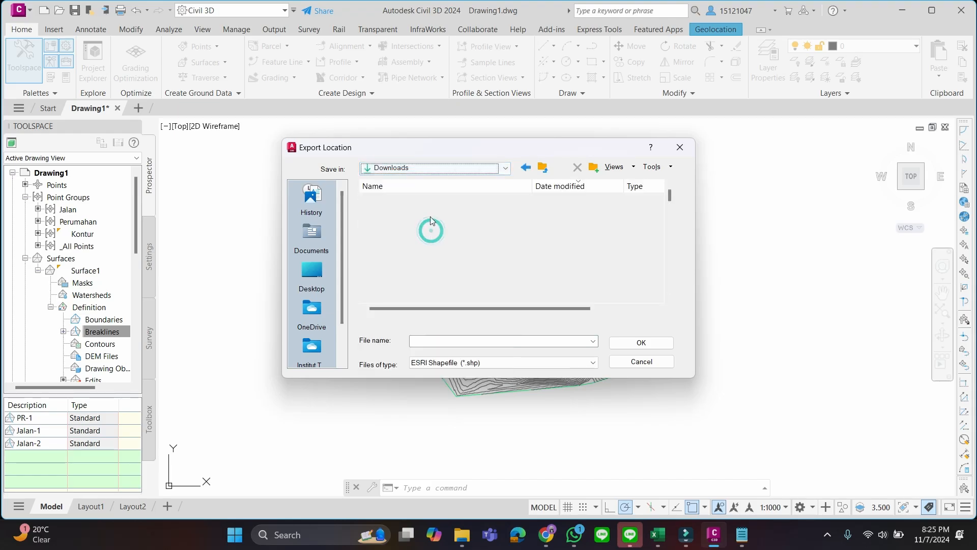
click(467, 187)
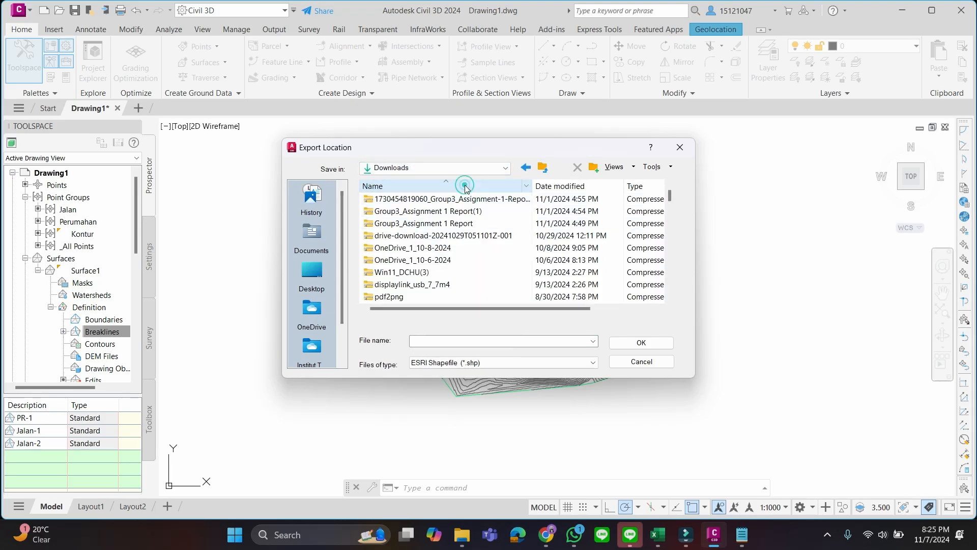
scroll(421, 255, down, 4)
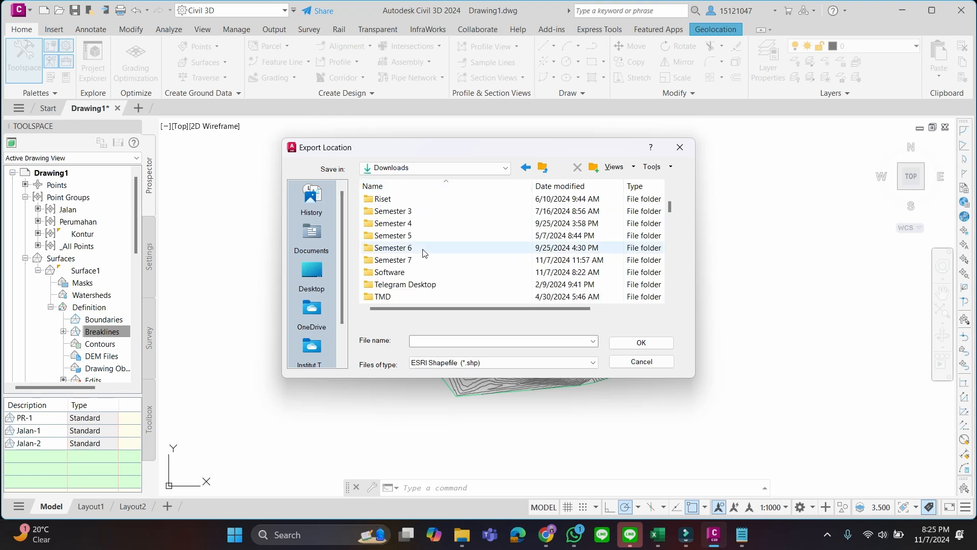
double_click(416, 259)
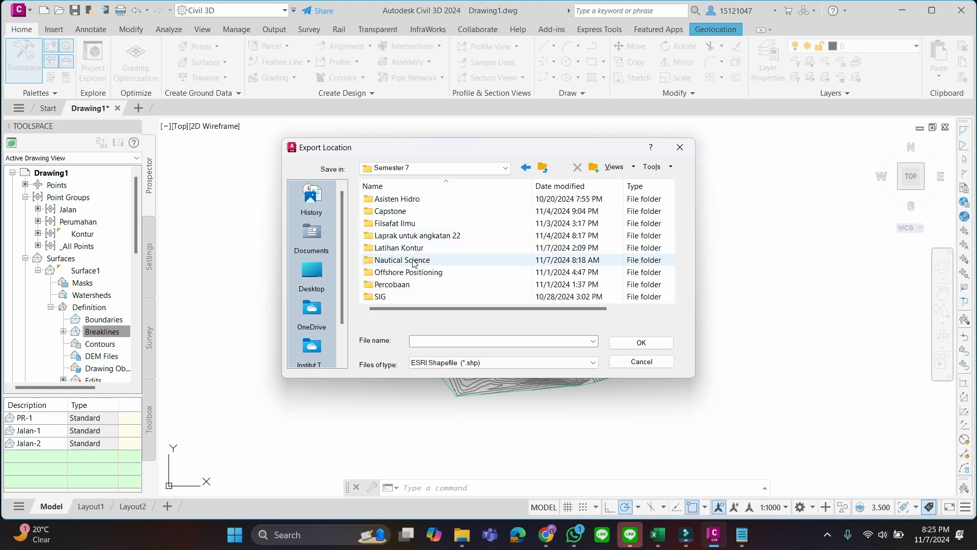
click(413, 249)
double_click(413, 248)
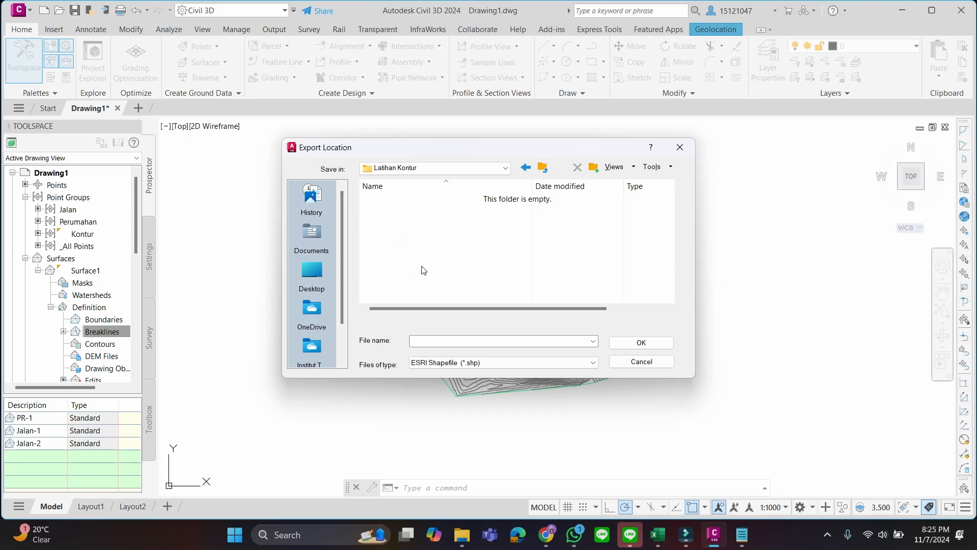
Set the export format to ESRI Shapefile (*.shp) and name the file Kontur0.5
click(439, 340)
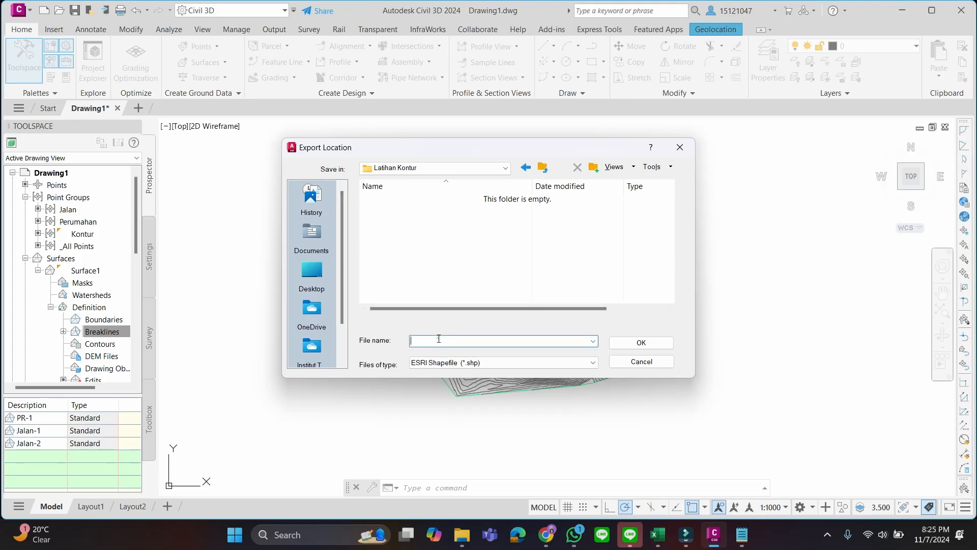
click(489, 364)
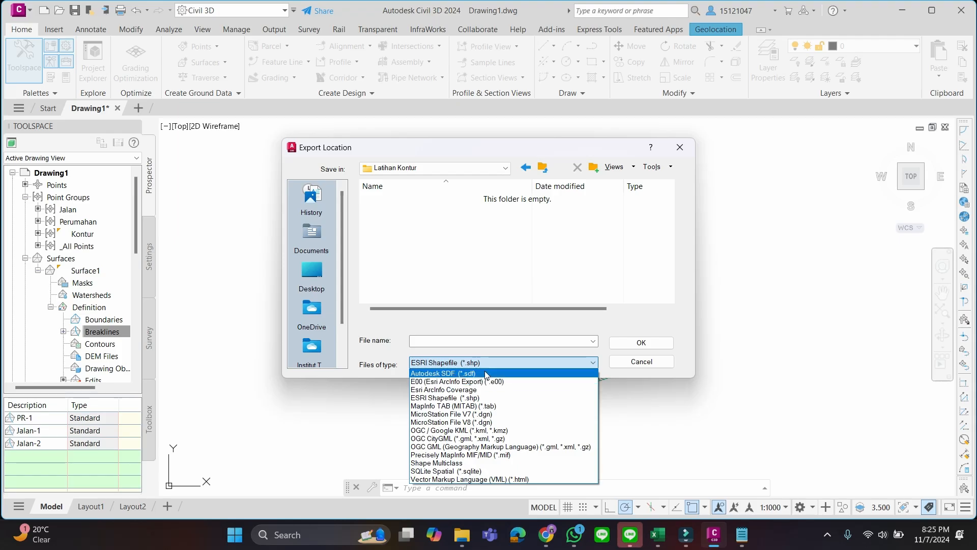
click(482, 398)
click(487, 344)
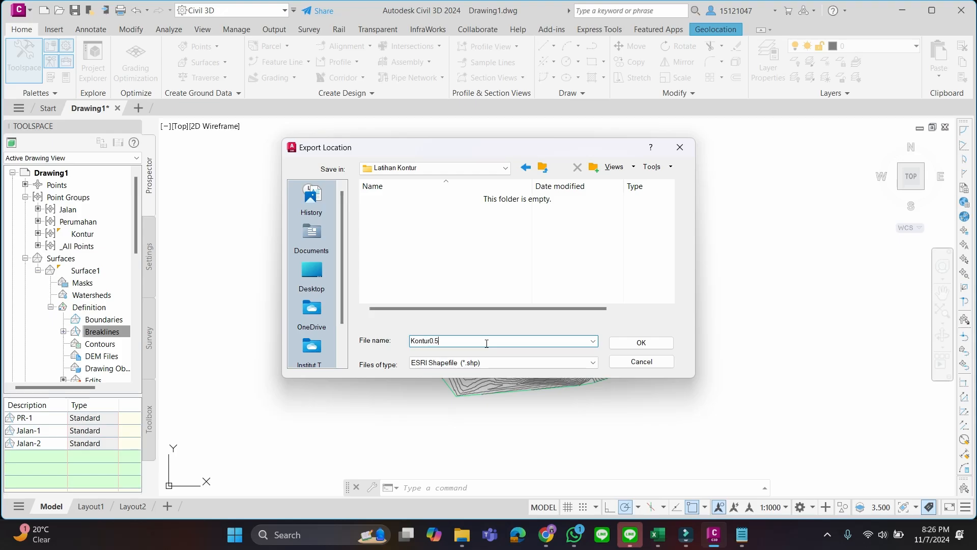
click(618, 343)
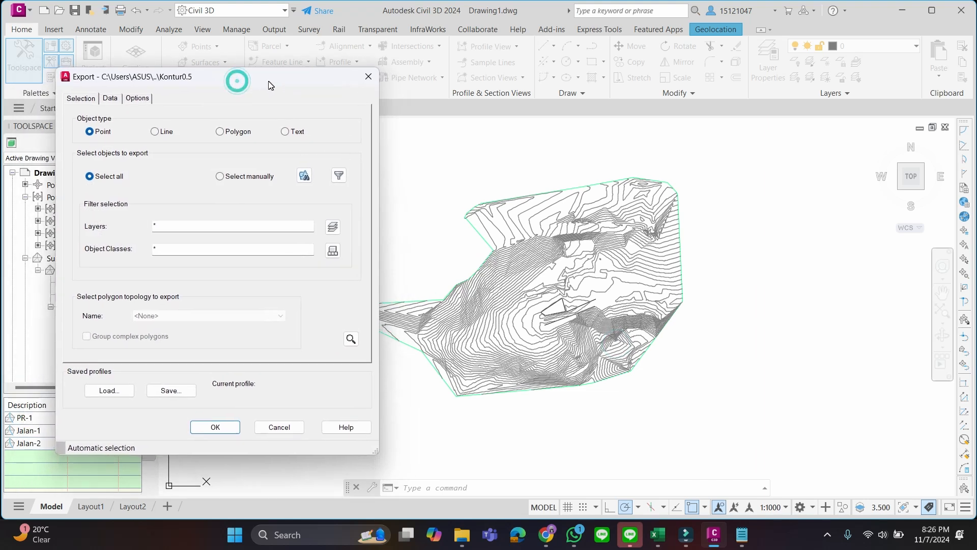
Set the export object type to Line and limit the exported layers to C-TOPO-MAJR and C-TOPO-MINR
click(162, 134)
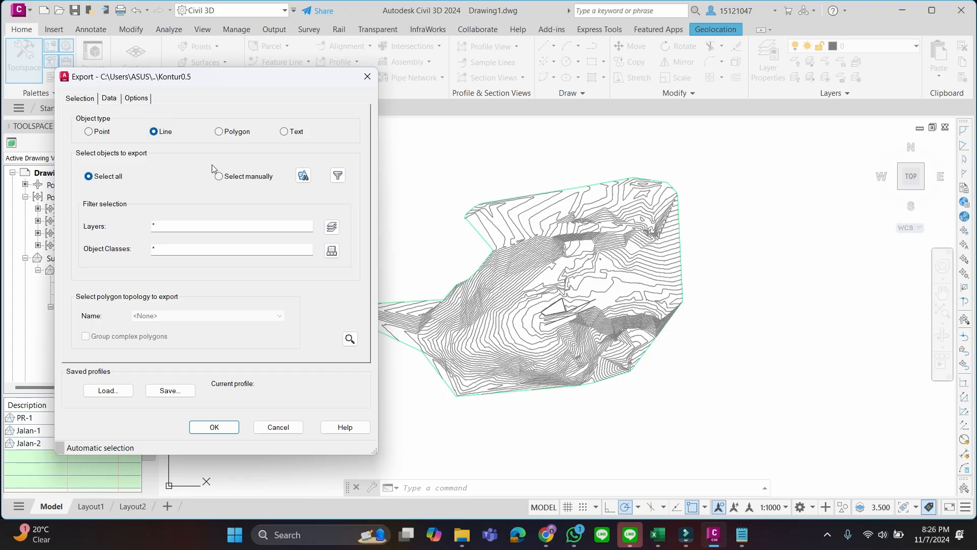
click(195, 223)
click(336, 226)
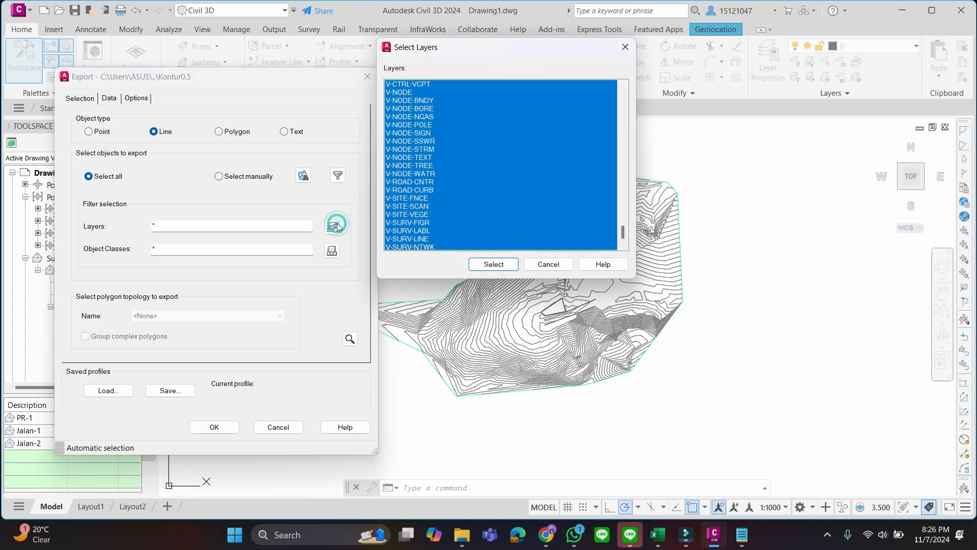
click(529, 247)
scroll(526, 203, up, 8)
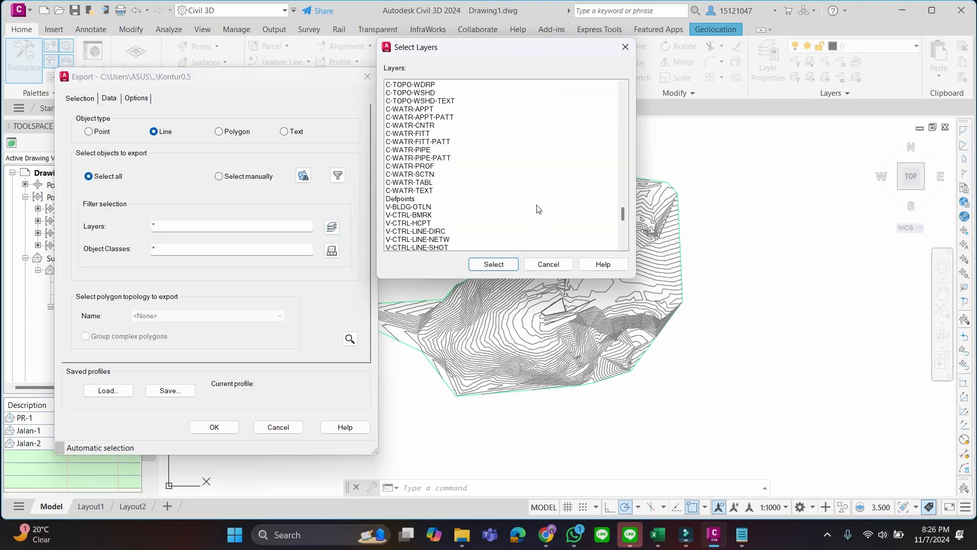
scroll(538, 208, up, 9)
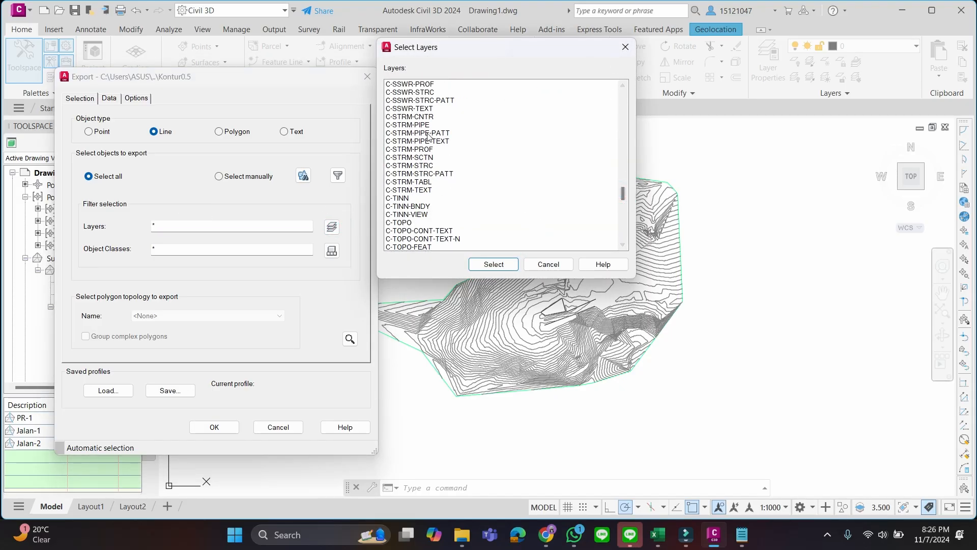
scroll(427, 136, down, 3)
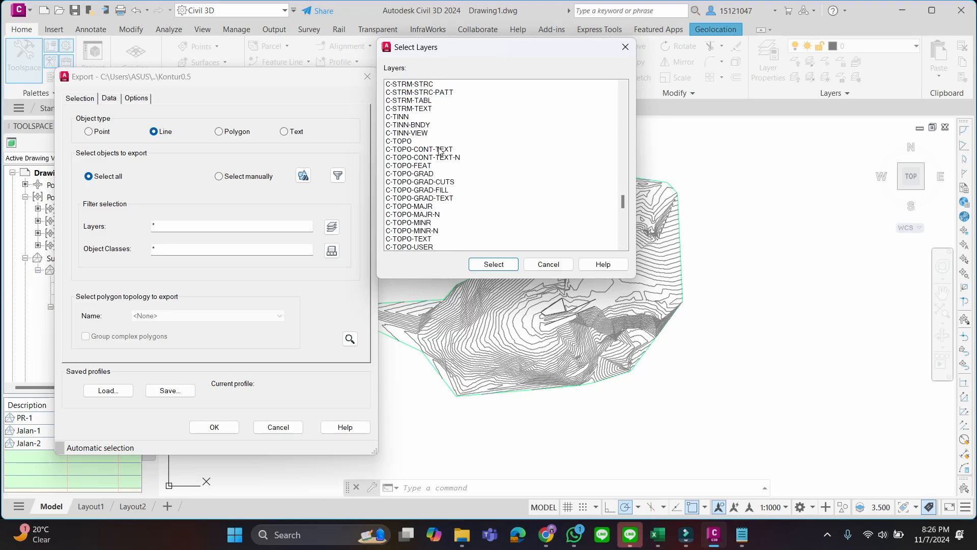
scroll(432, 153, down, 1)
click(429, 191)
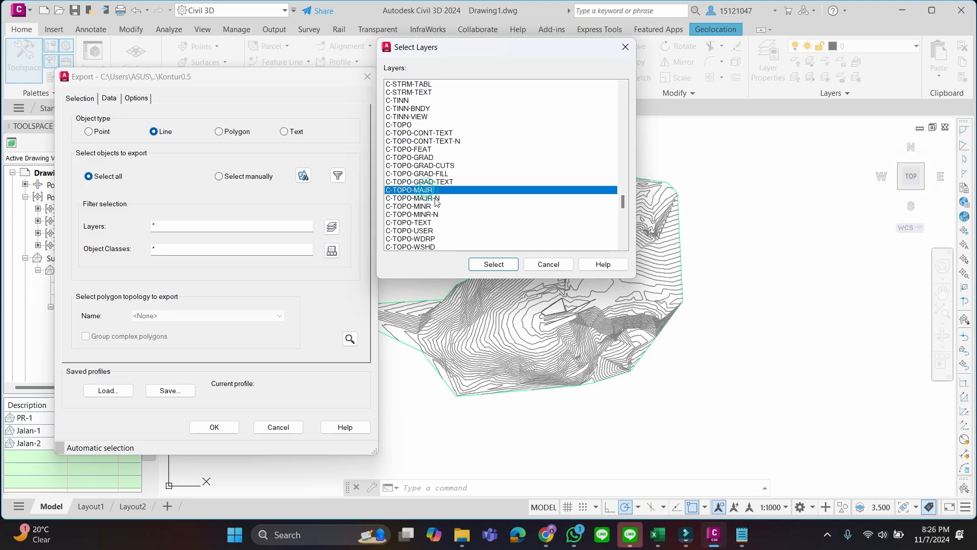
ctrl+click(430, 206)
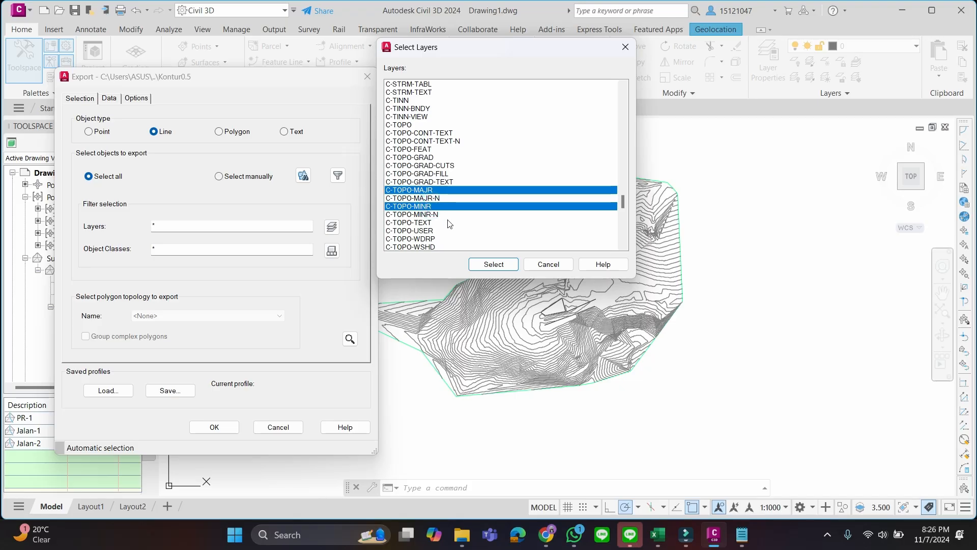
click(485, 264)
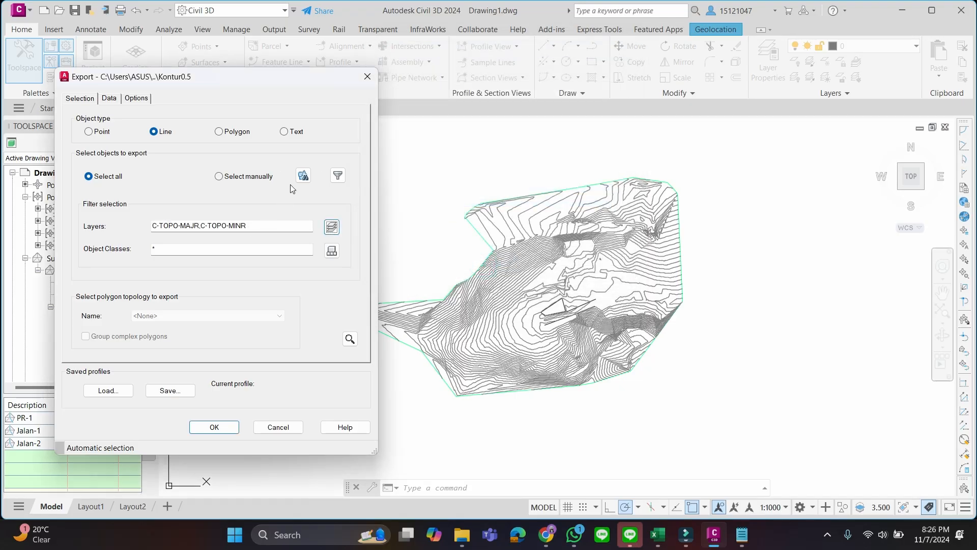
Open the attribute selection for the export data and include the ELEVATION property
click(109, 99)
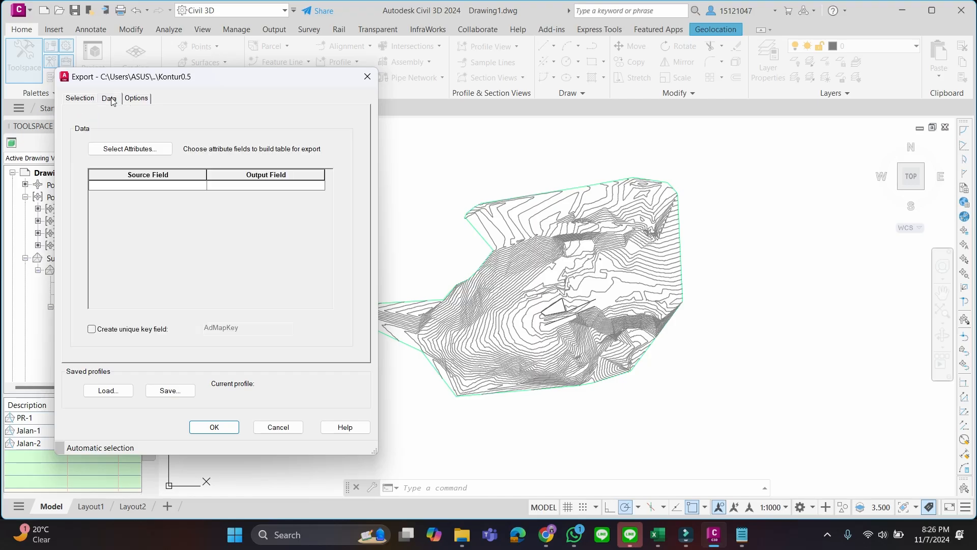
click(156, 149)
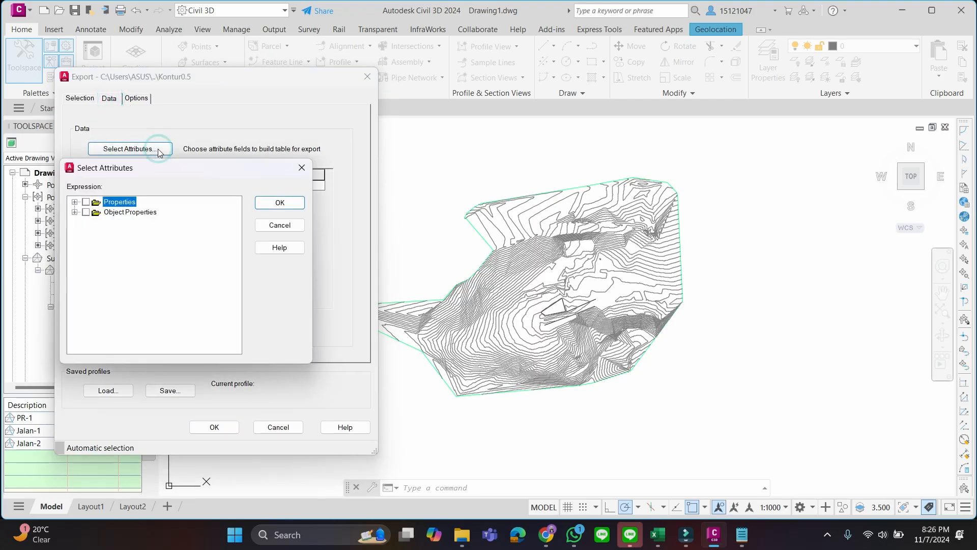
click(75, 202)
scroll(146, 246, down, 1)
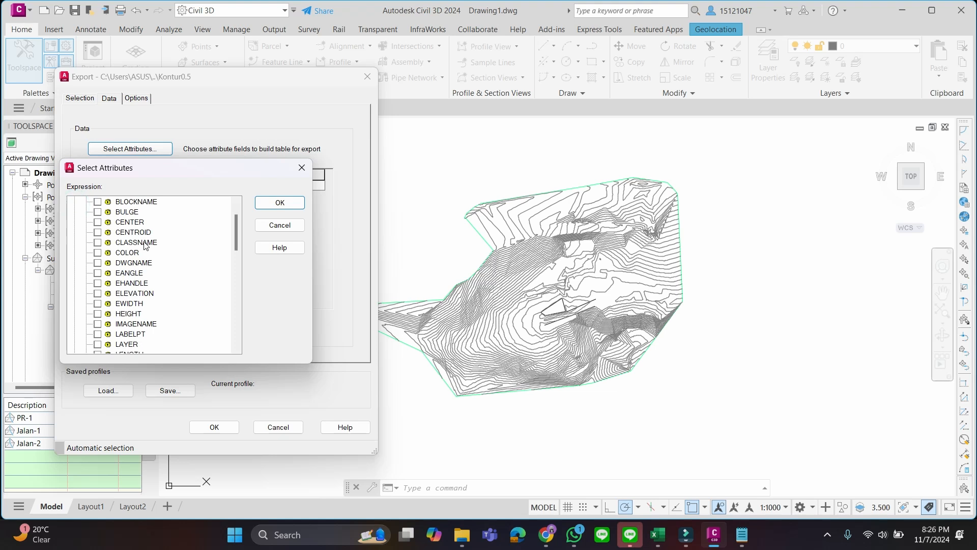
scroll(153, 241, down, 1)
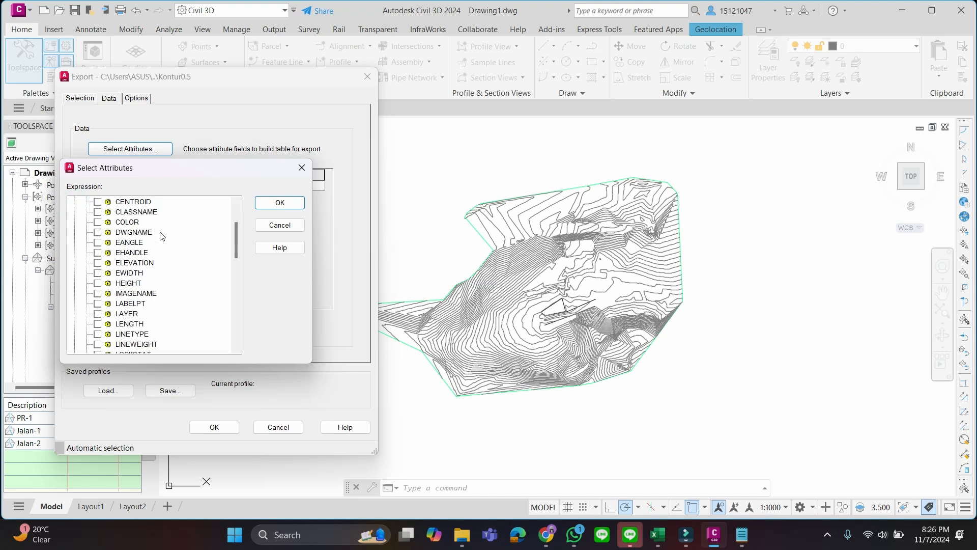
click(97, 263)
Include the LAYER property as an export attribute as well and accept the attribute selection
scroll(173, 270, down, 2)
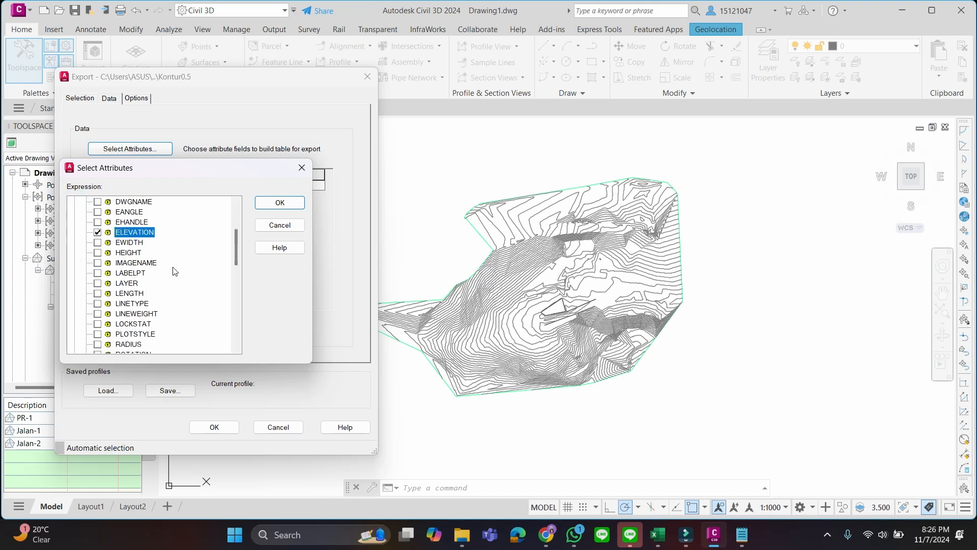
scroll(175, 271, down, 1)
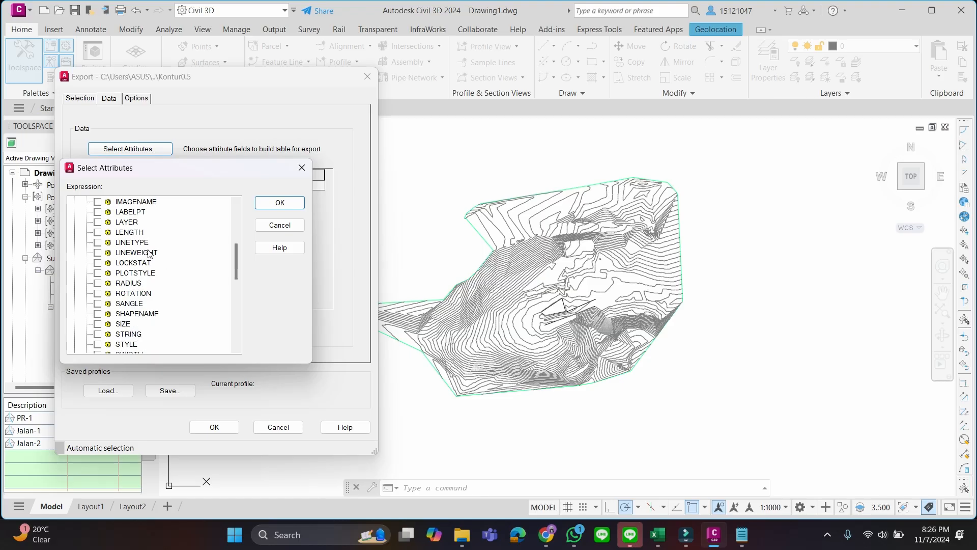
scroll(148, 256, up, 1)
click(98, 253)
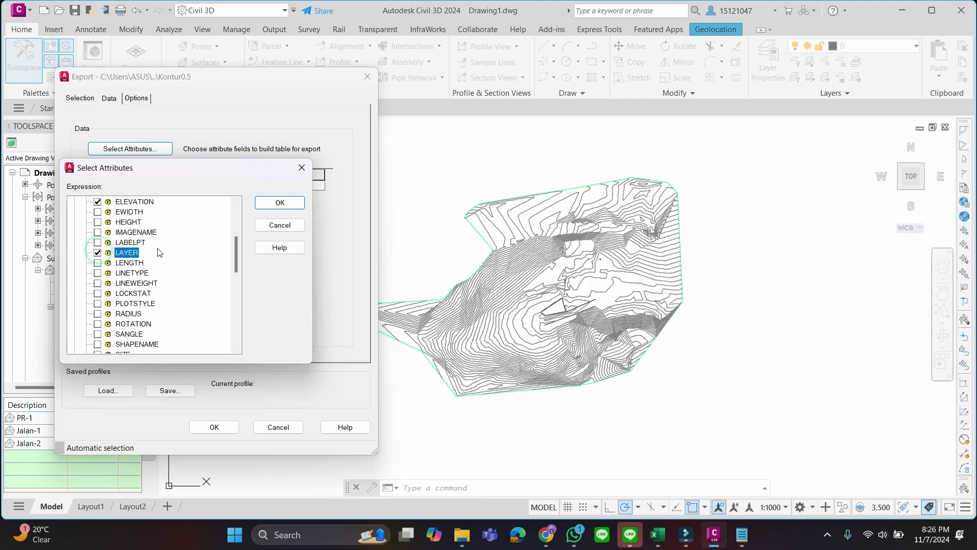
scroll(175, 264, down, 3)
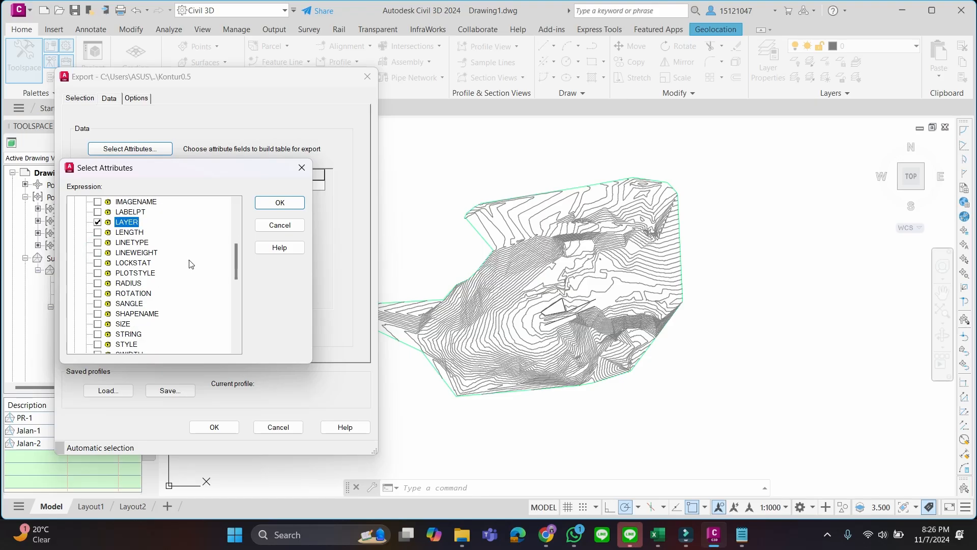
scroll(187, 260, down, 5)
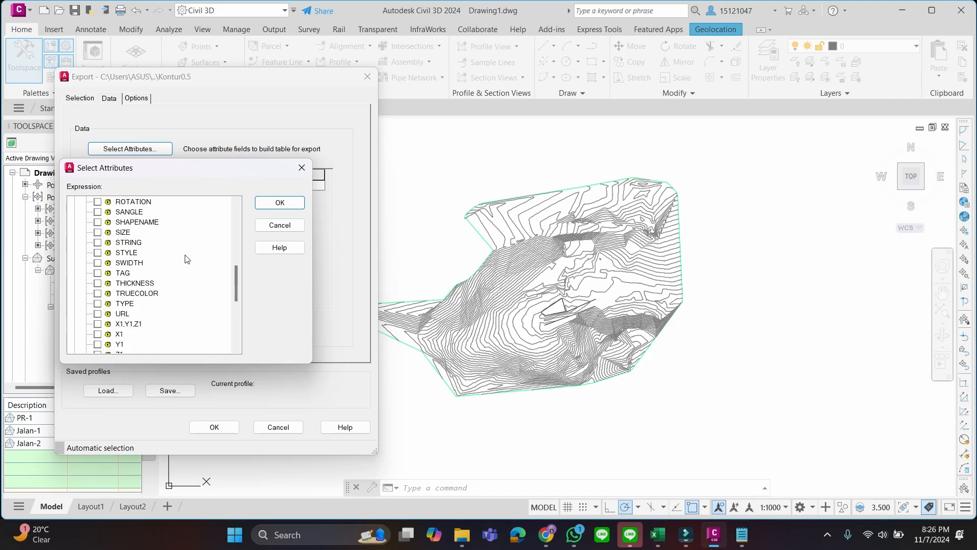
scroll(186, 259, up, 2)
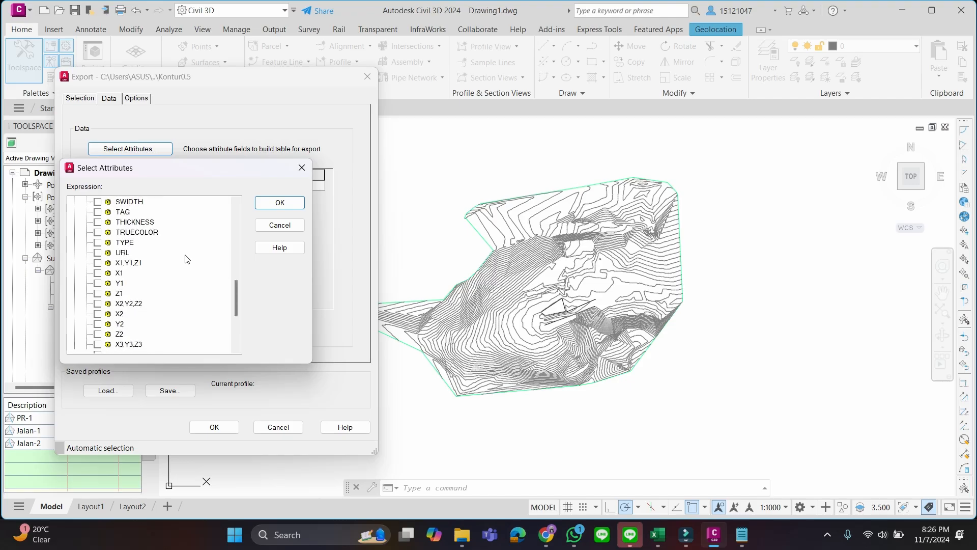
scroll(174, 249, down, 1)
scroll(190, 248, down, 3)
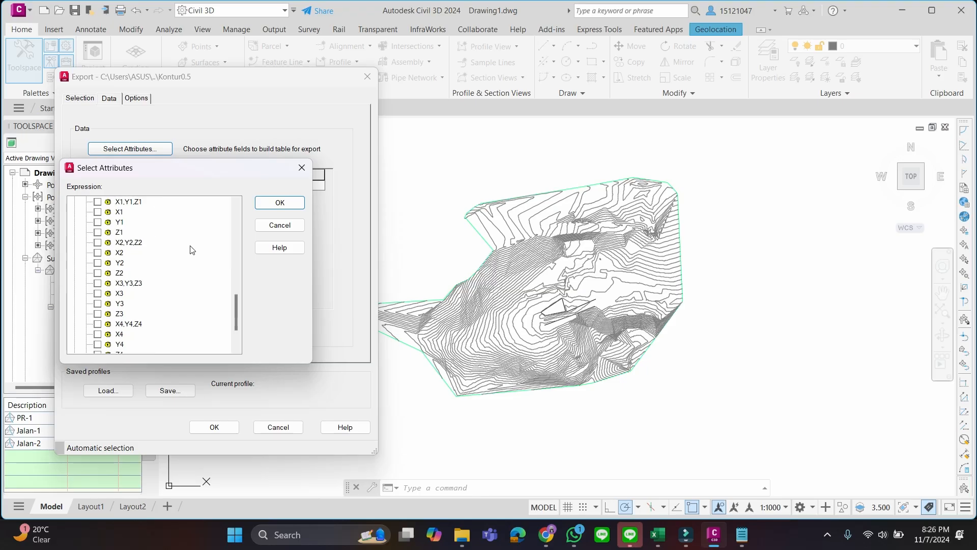
scroll(191, 257, up, 12)
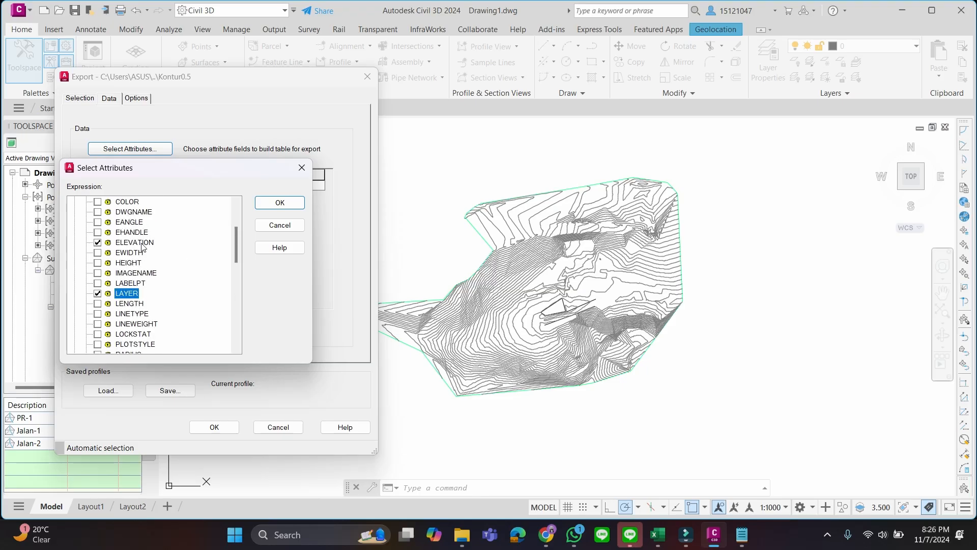
scroll(196, 277, up, 3)
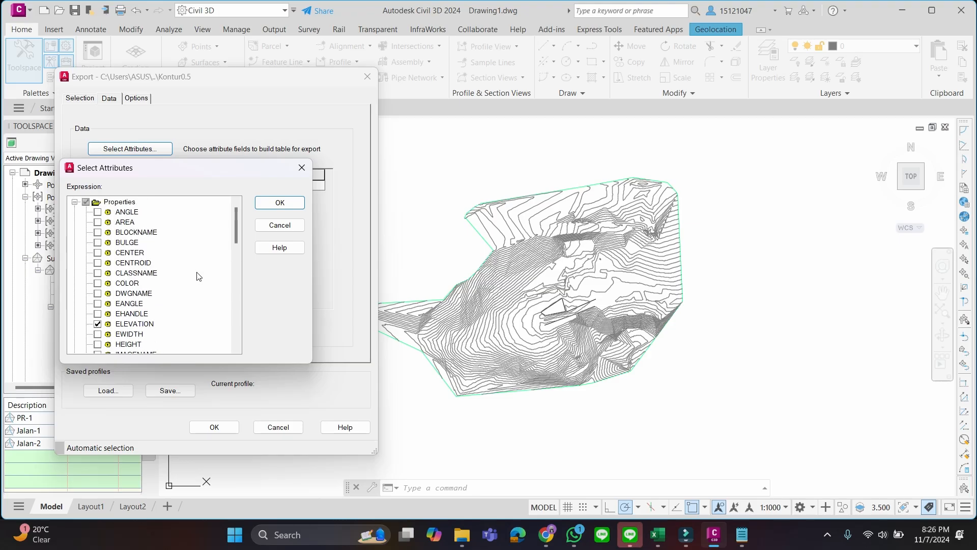
click(272, 205)
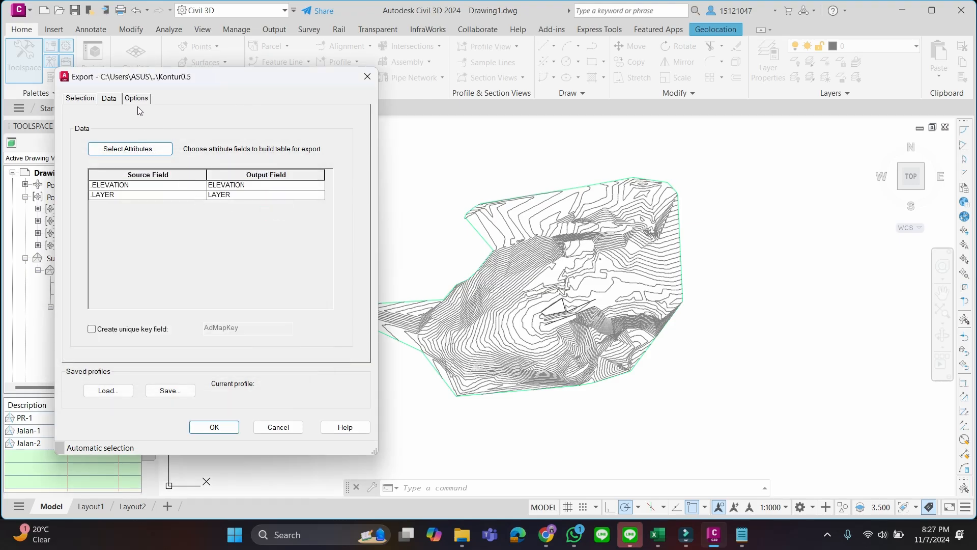
Review the export's options and selection settings, run it, and check the output files in the Latihan Kontur folder
click(136, 99)
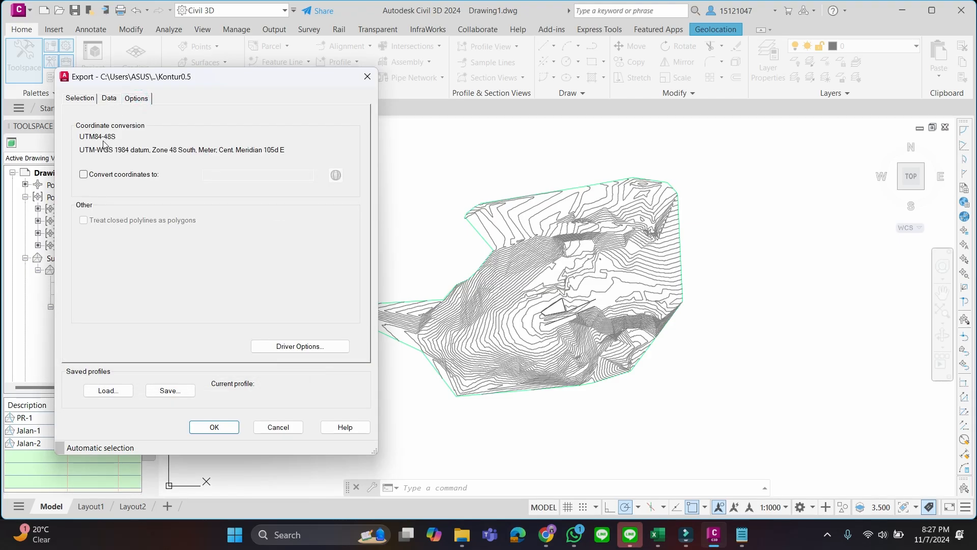
click(109, 98)
click(80, 97)
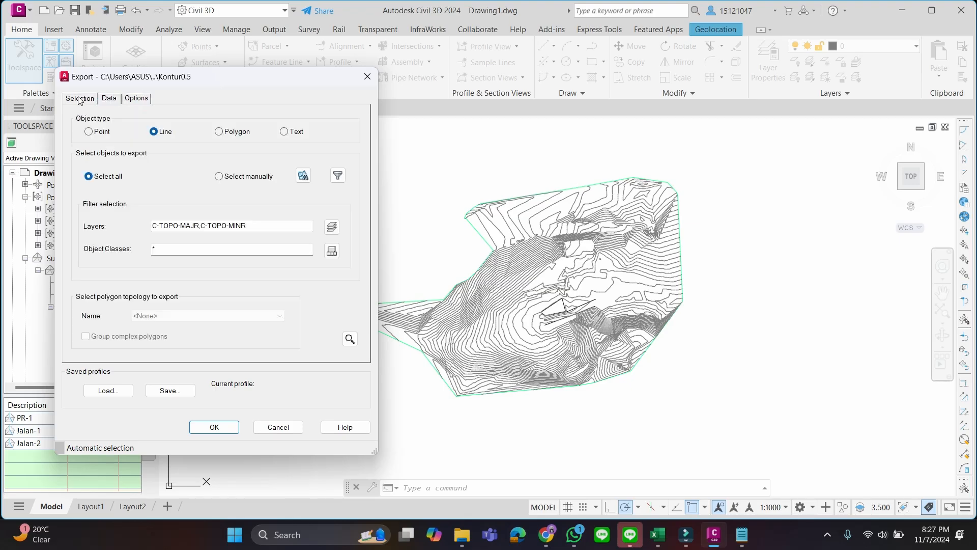
click(213, 428)
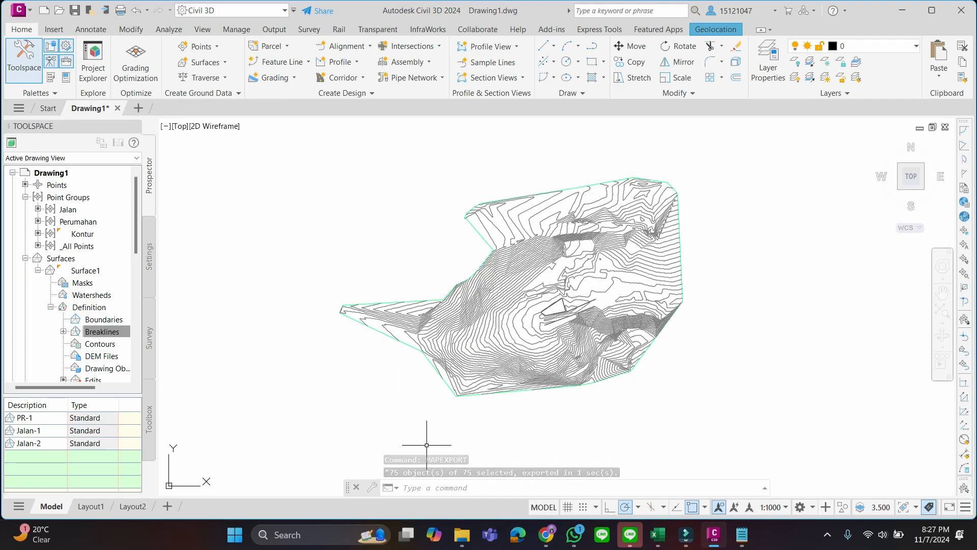
mouse_move(462, 535)
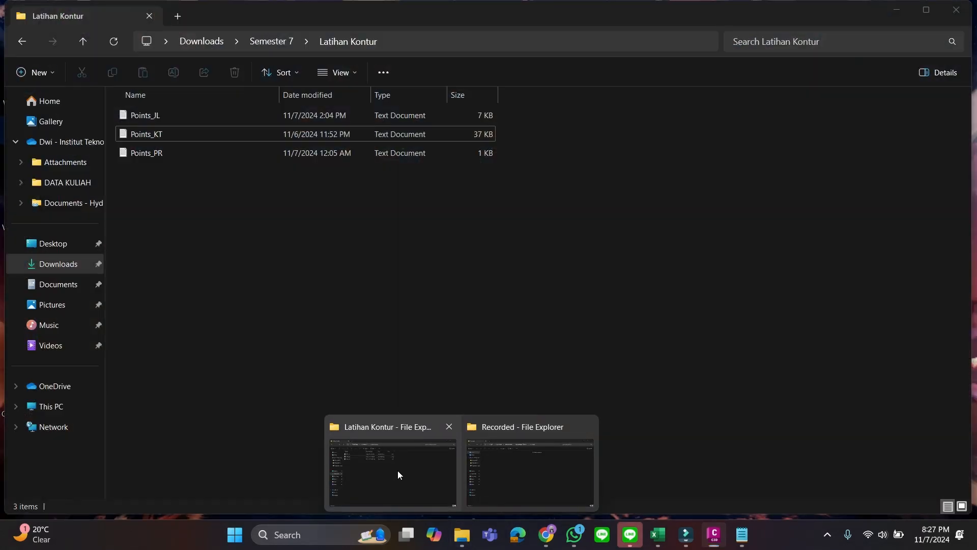
click(399, 471)
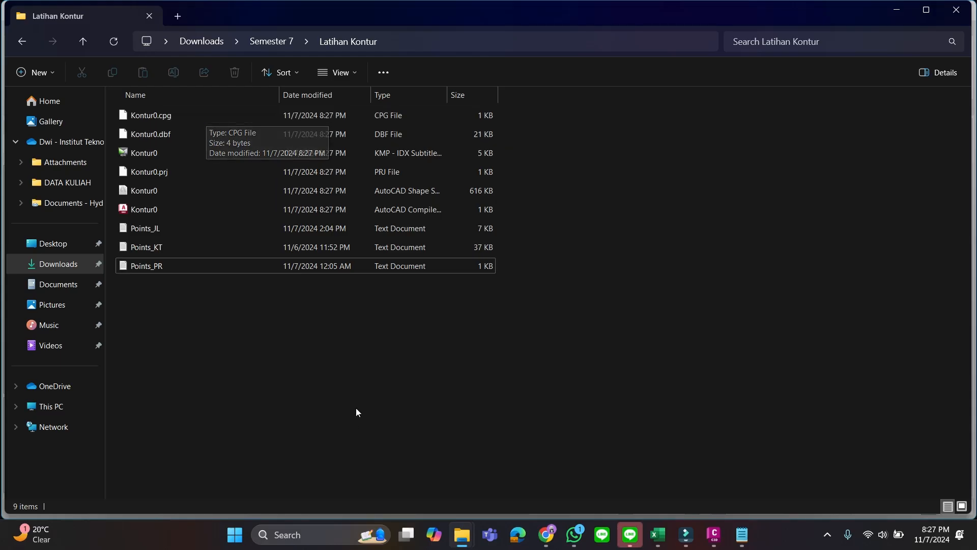
Launch QGIS Desktop 3.32.2 and start a new empty project with EPSG:4326 - WGS 84
click(295, 534)
text(qgis)
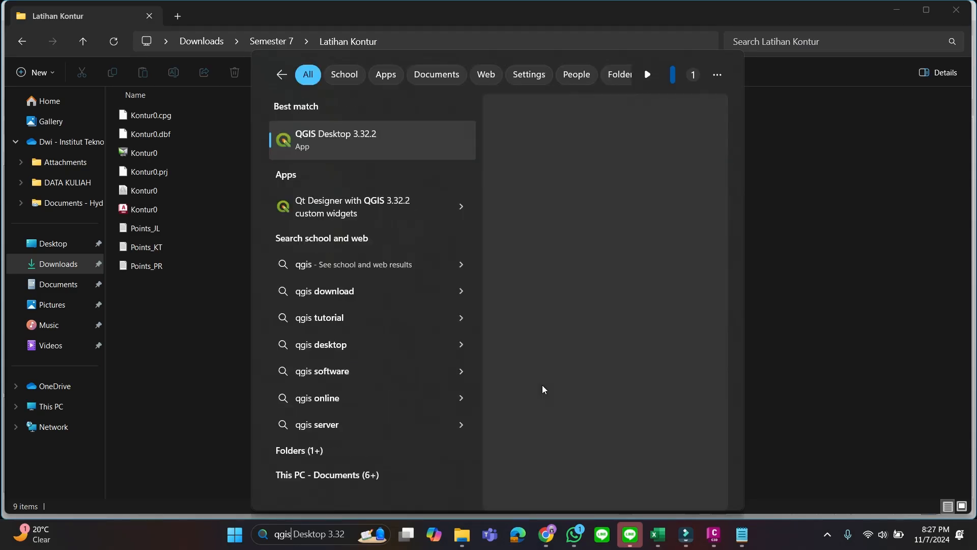
click(542, 385)
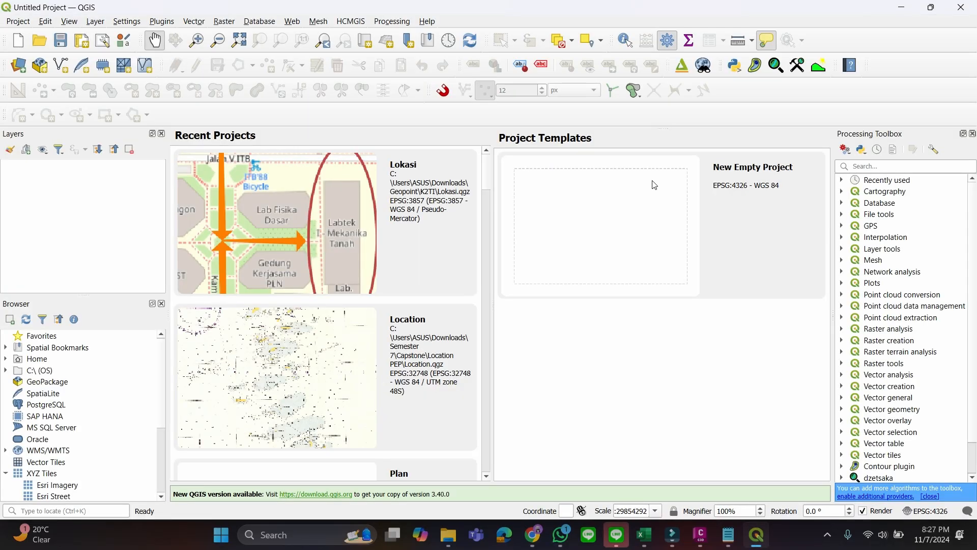
click(732, 180)
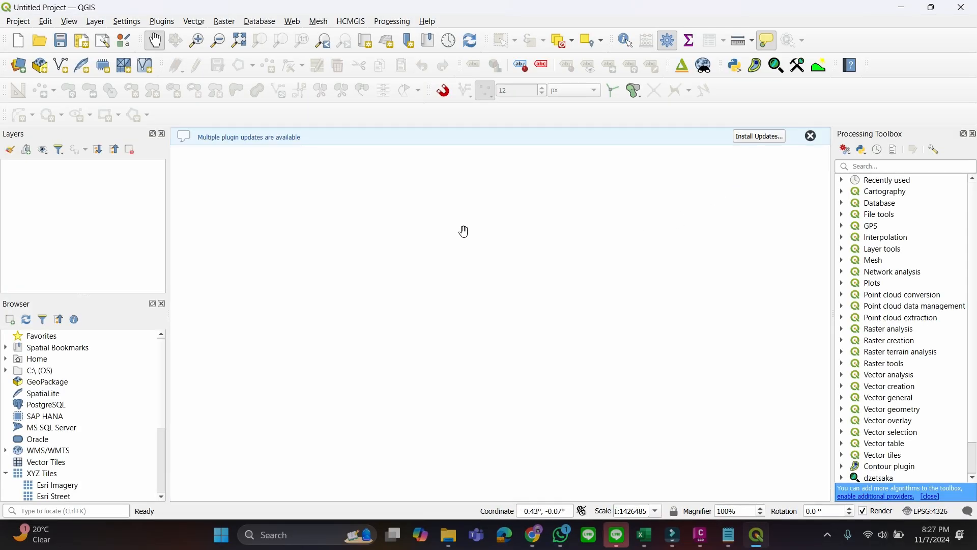
Load the exported Kontur0 shapefile from the Latihan Kontur folder into the QGIS project
click(446, 535)
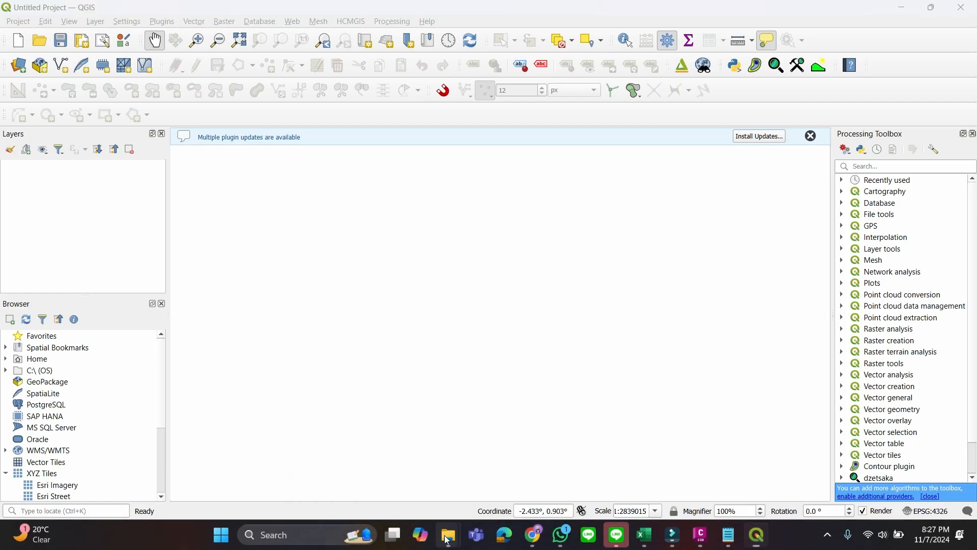
click(422, 473)
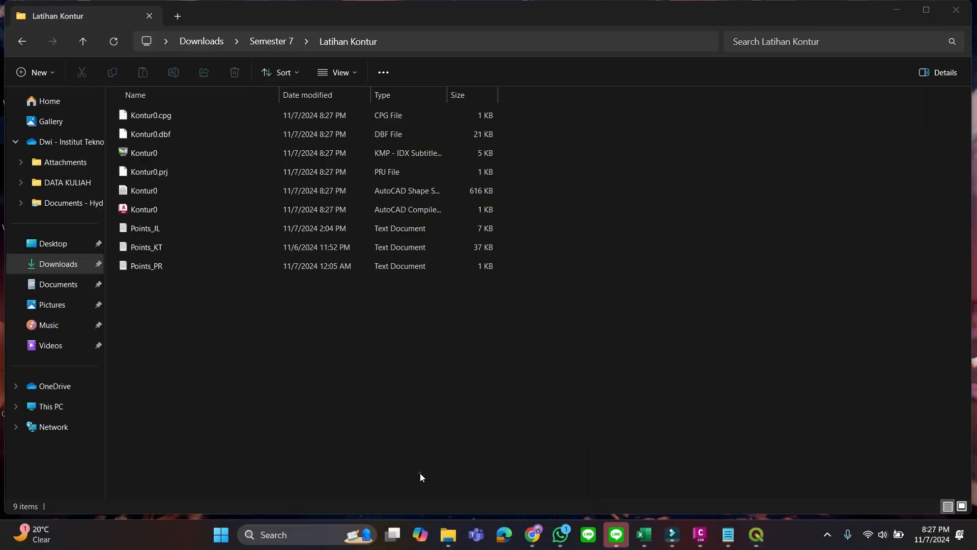
click(270, 191)
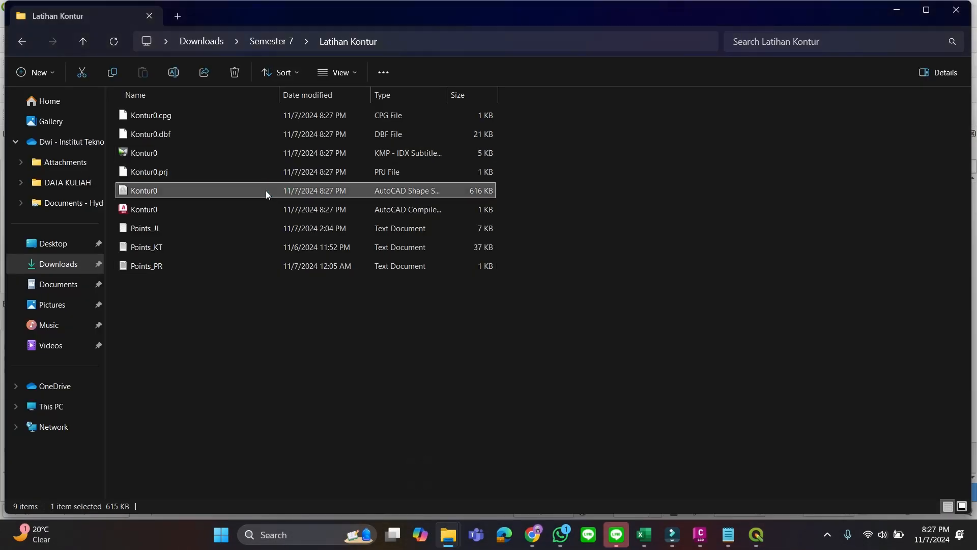
key(alt+Tab)
drag(386, 262, 323, 231)
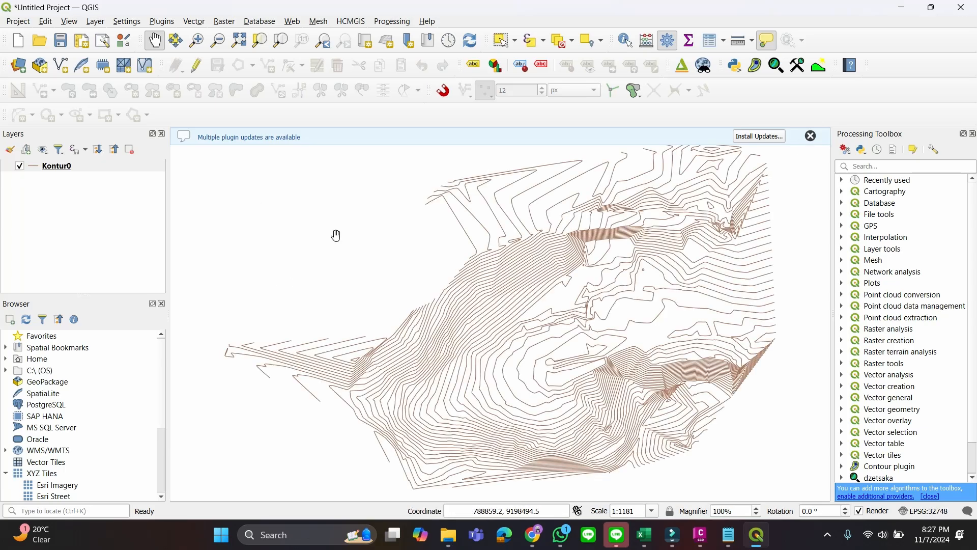
Inspect the loaded contour lines and the ELEVATION and LAYER columns in the Kontur0 attribute table
scroll(594, 248, down, 2)
scroll(593, 251, up, 2)
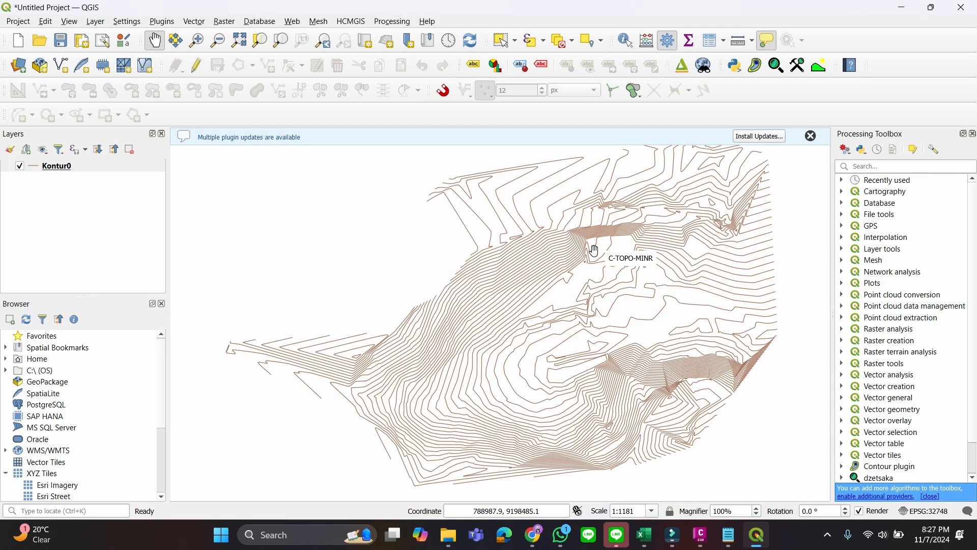
drag(591, 282, 544, 272)
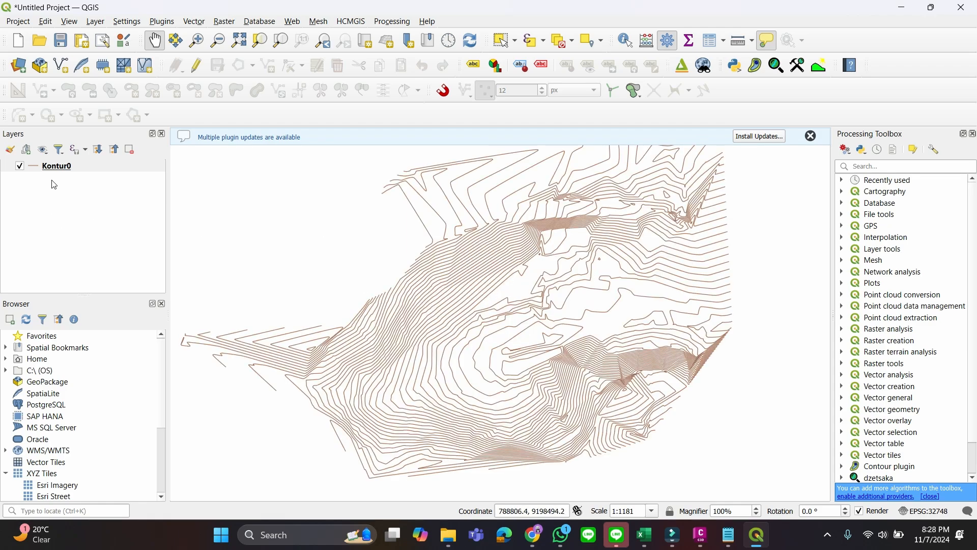
right_click(59, 168)
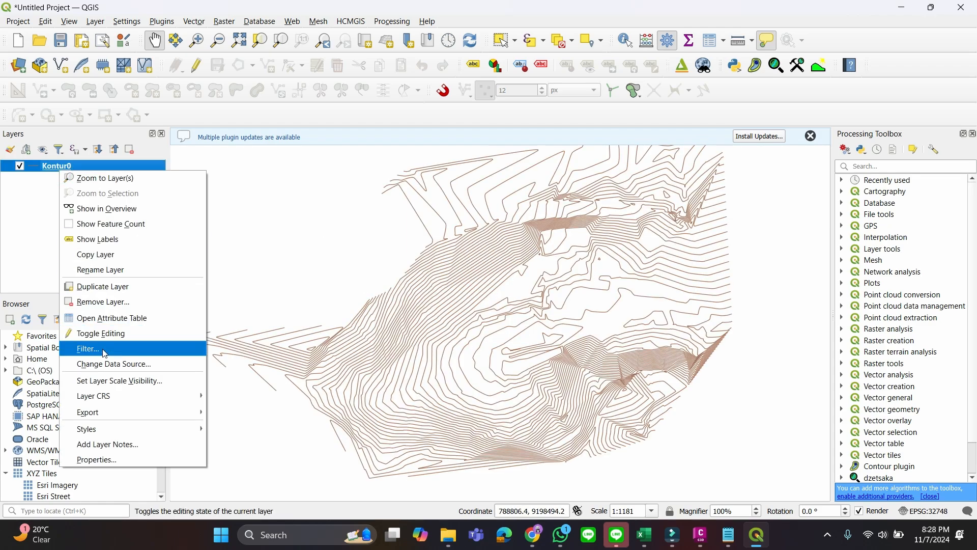
click(110, 319)
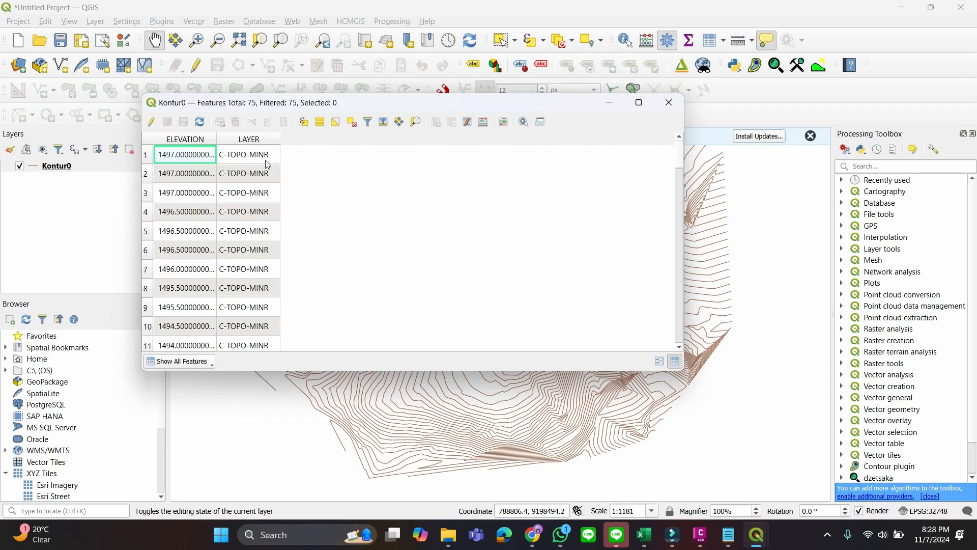
click(660, 105)
Style the Kontur0 layer with Categorized symbology on the LAYER field, classify the values and switch off the all other values category
right_click(74, 167)
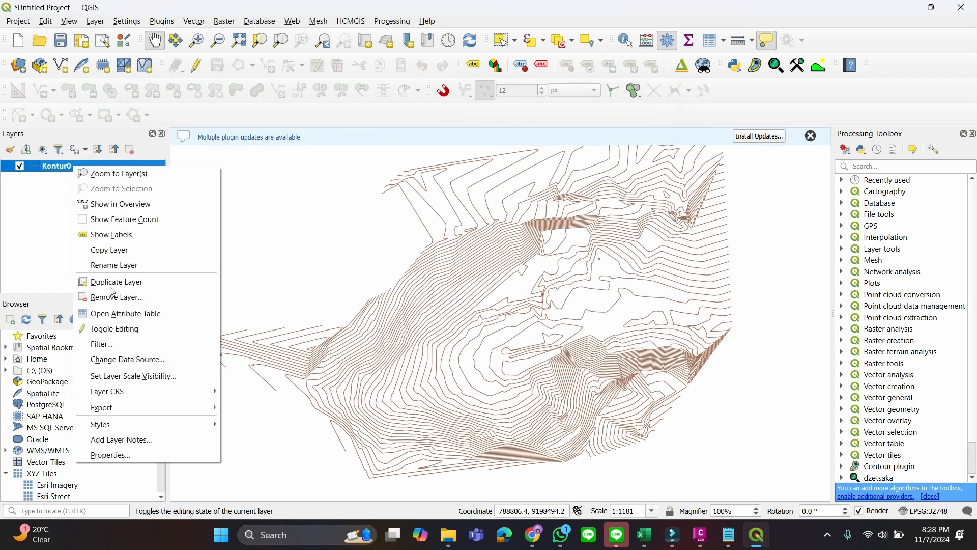
click(117, 456)
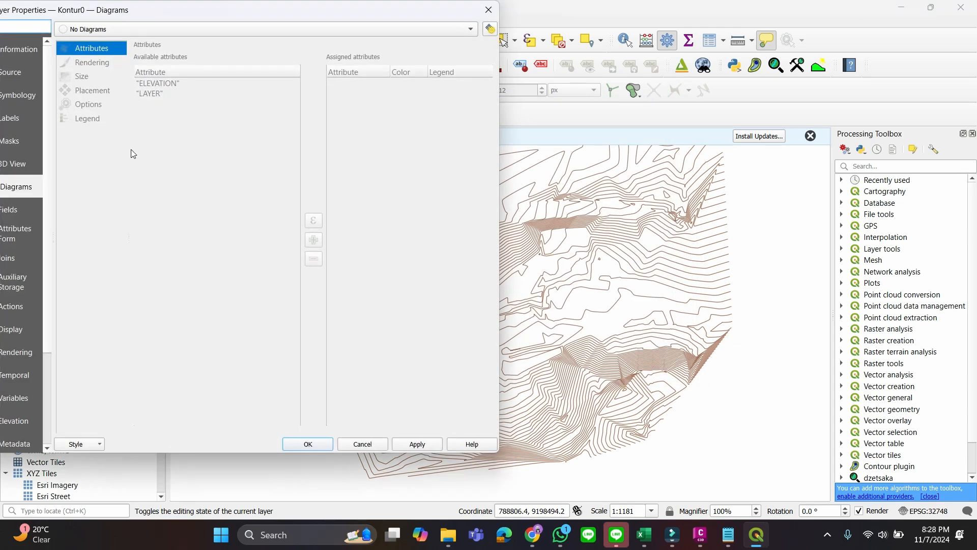
click(34, 97)
click(264, 28)
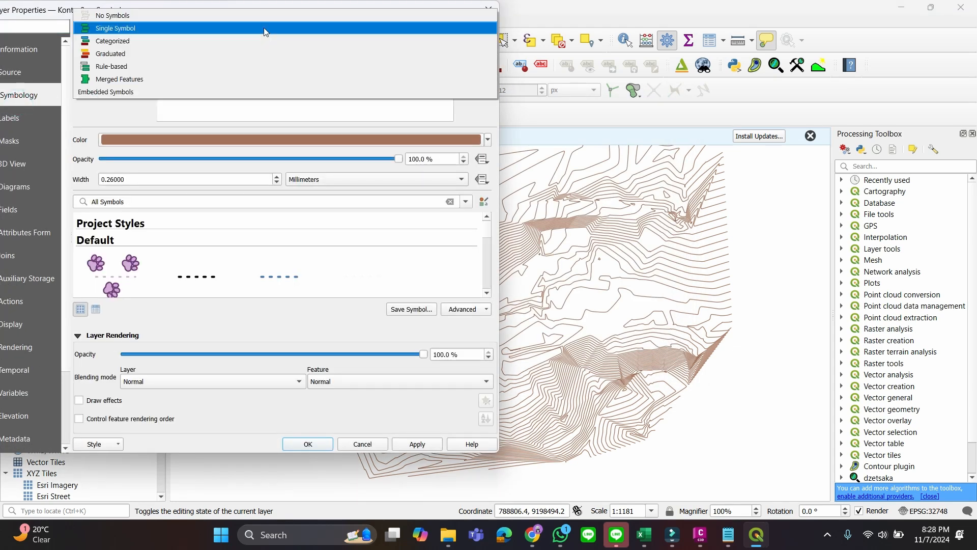
click(265, 43)
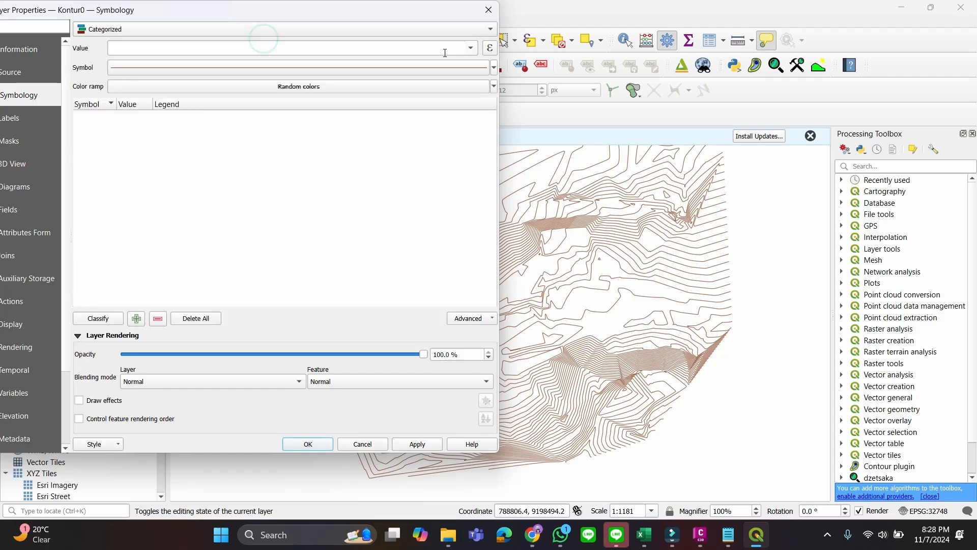
click(470, 48)
click(153, 78)
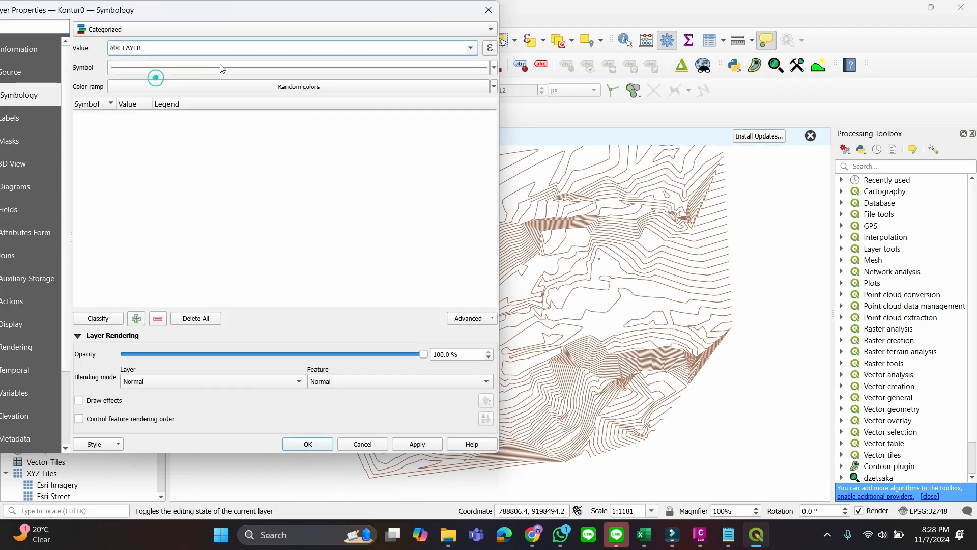
click(96, 319)
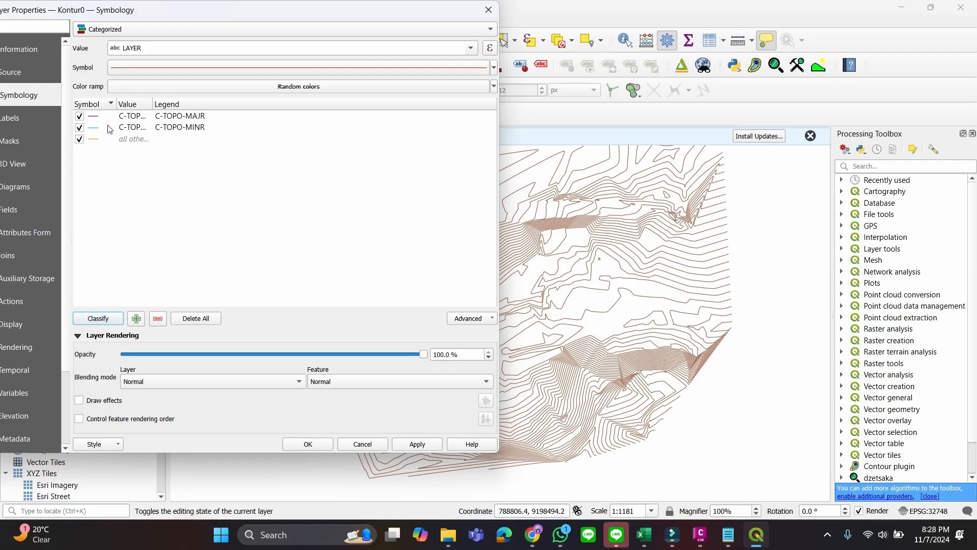
click(80, 140)
click(305, 443)
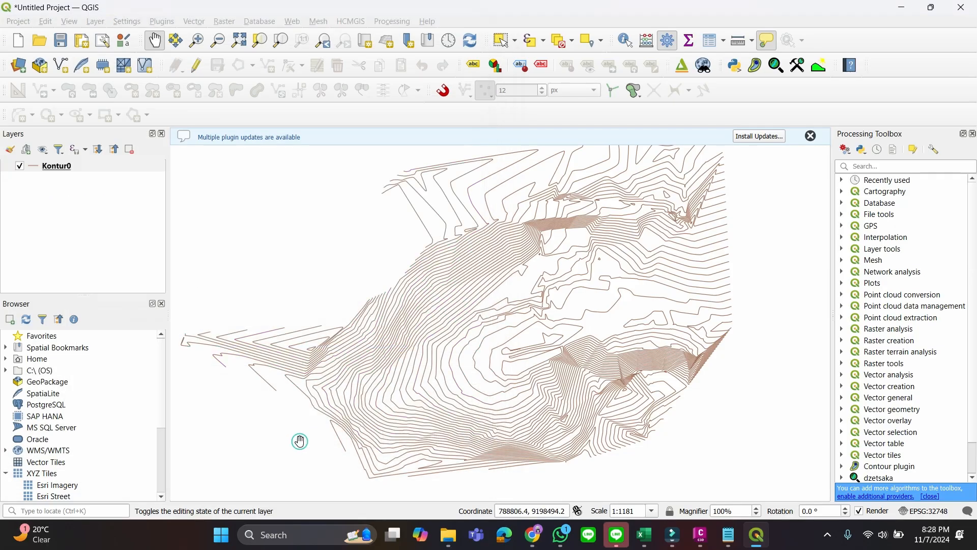
Turn on Single Labels for the Kontur0 layer using the ELEVATION field as the label value
scroll(487, 278, up, 2)
scroll(486, 277, down, 2)
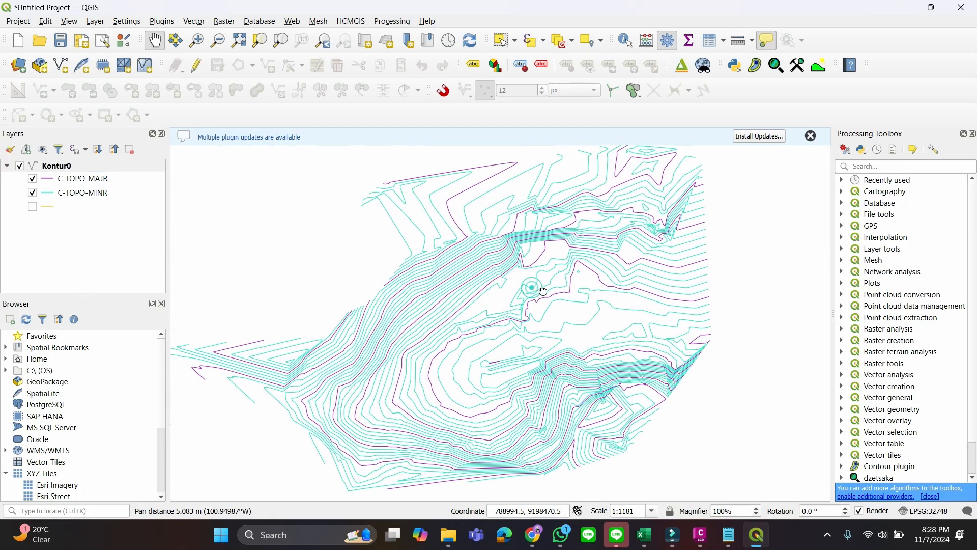
drag(530, 286, 530, 319)
scroll(531, 318, up, 1)
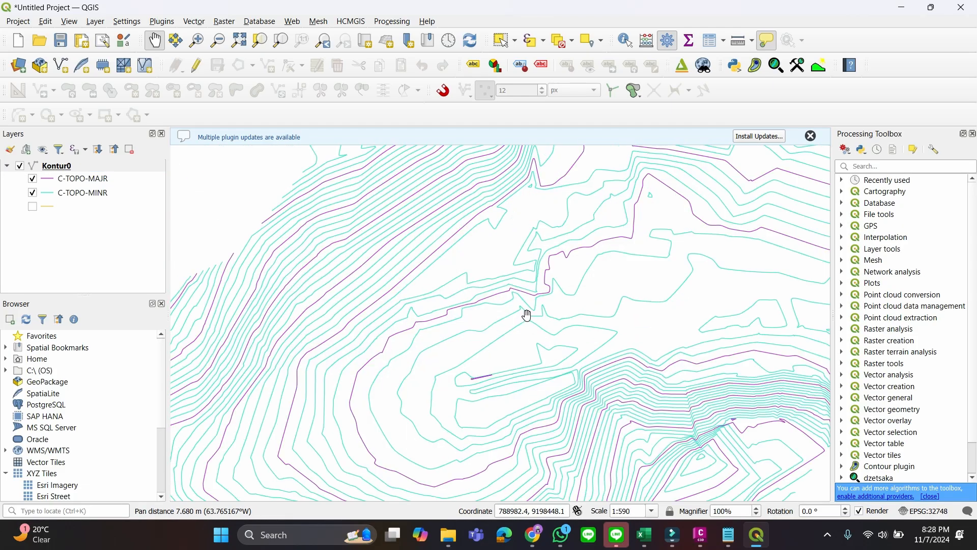
right_click(110, 168)
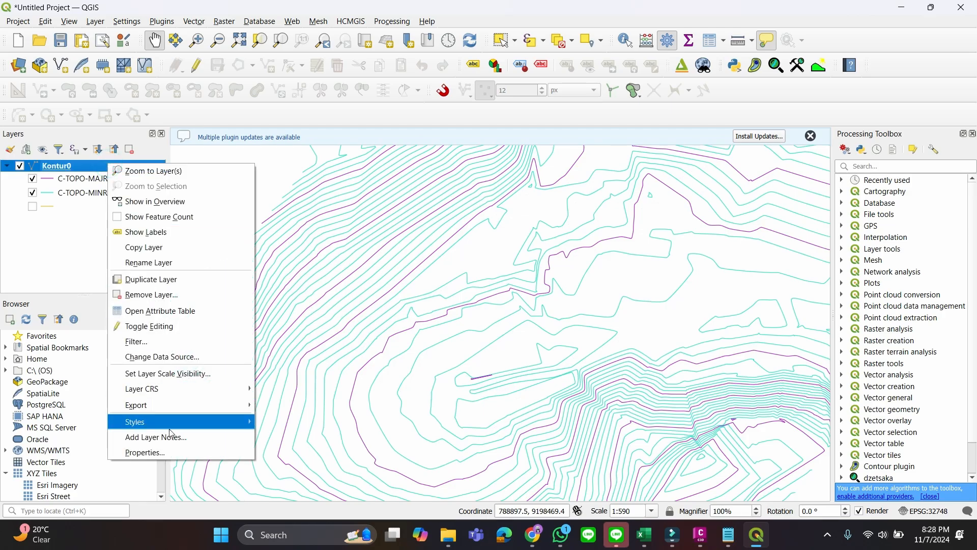
click(164, 450)
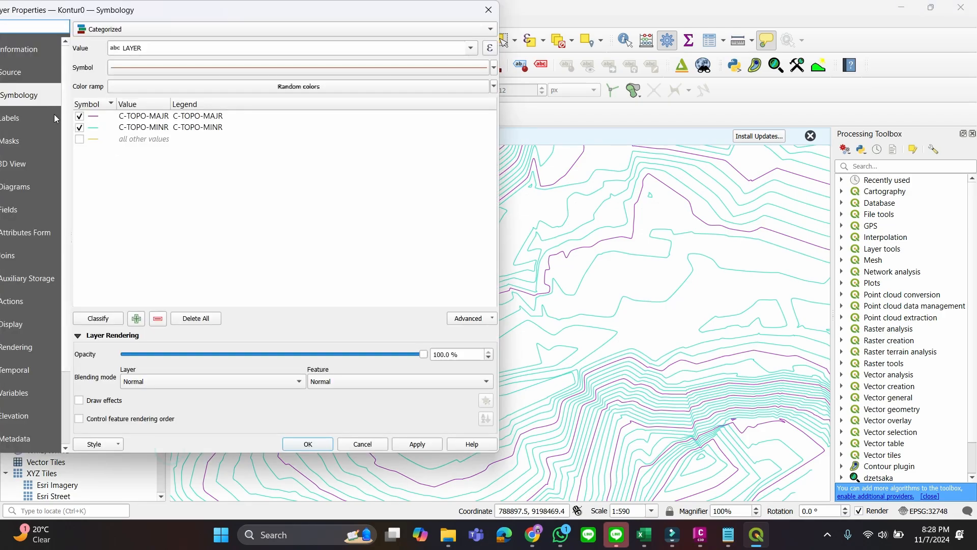
click(54, 117)
click(269, 29)
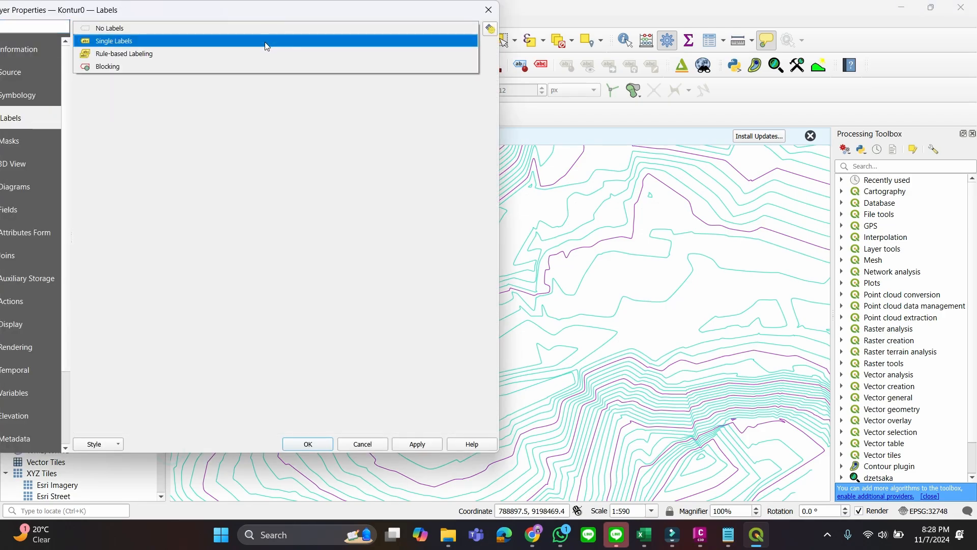
click(264, 43)
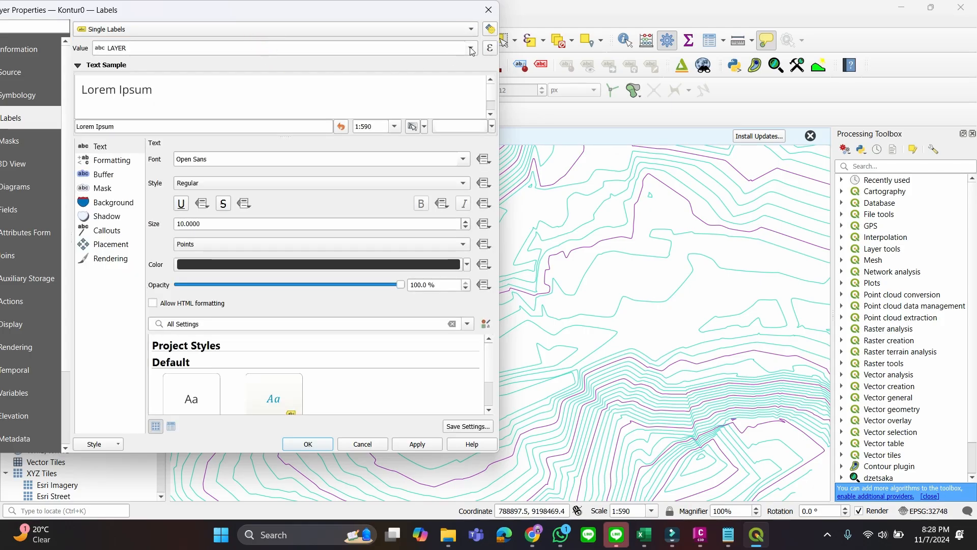
click(470, 47)
click(147, 62)
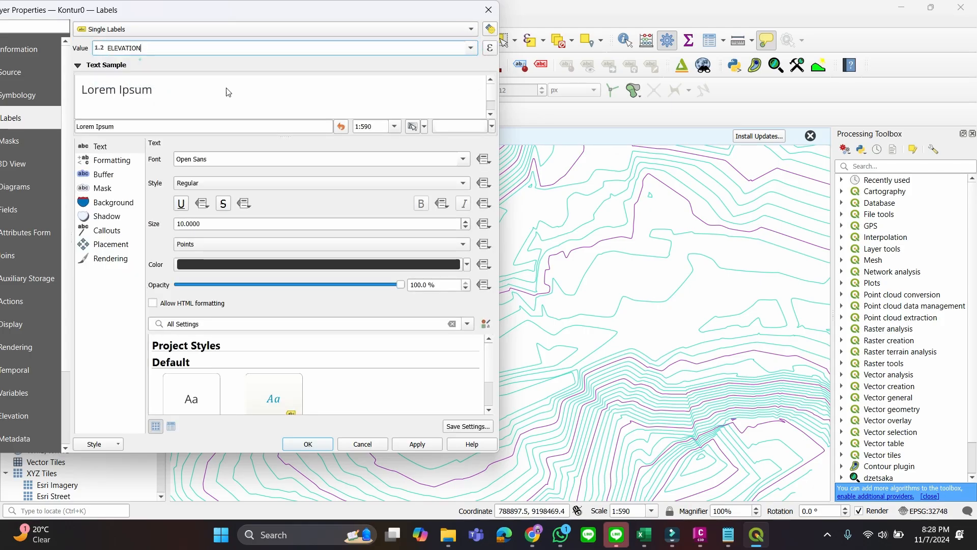
click(314, 446)
Move two neighbouring vertices of the 1490 major contour slightly toward the 1490.5 line with the Vertex tool, and save the Kontur0 layer edits
scroll(484, 320, down, 1)
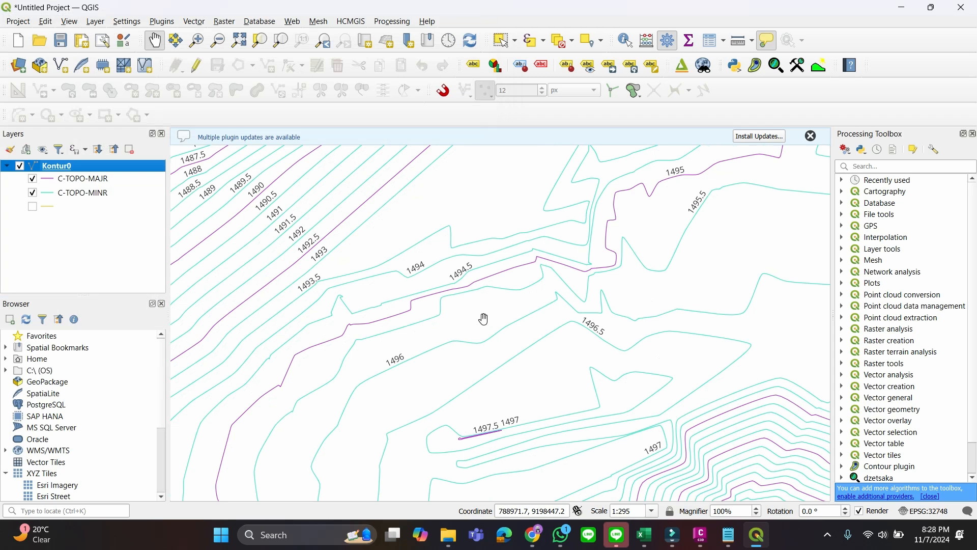
scroll(479, 316, up, 1)
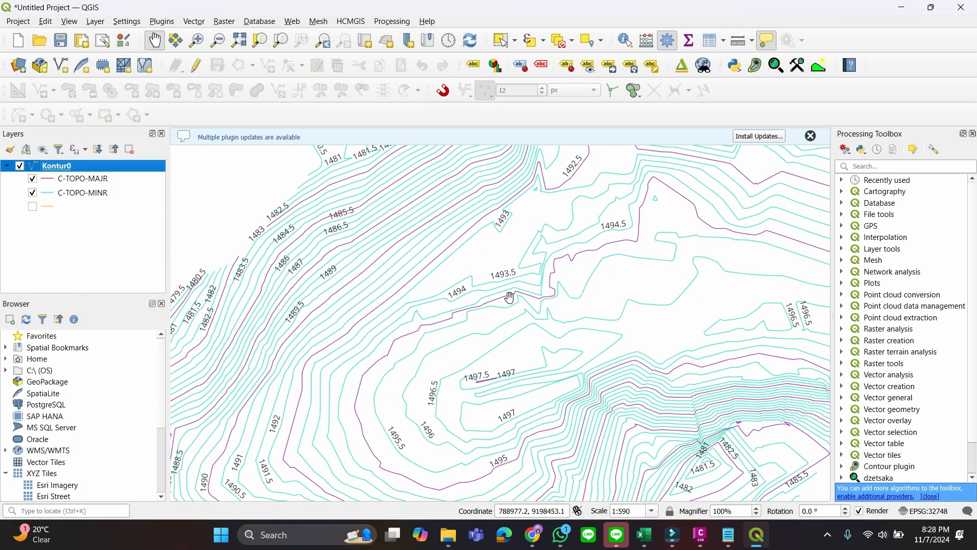
mouse_move(700, 536)
click(196, 64)
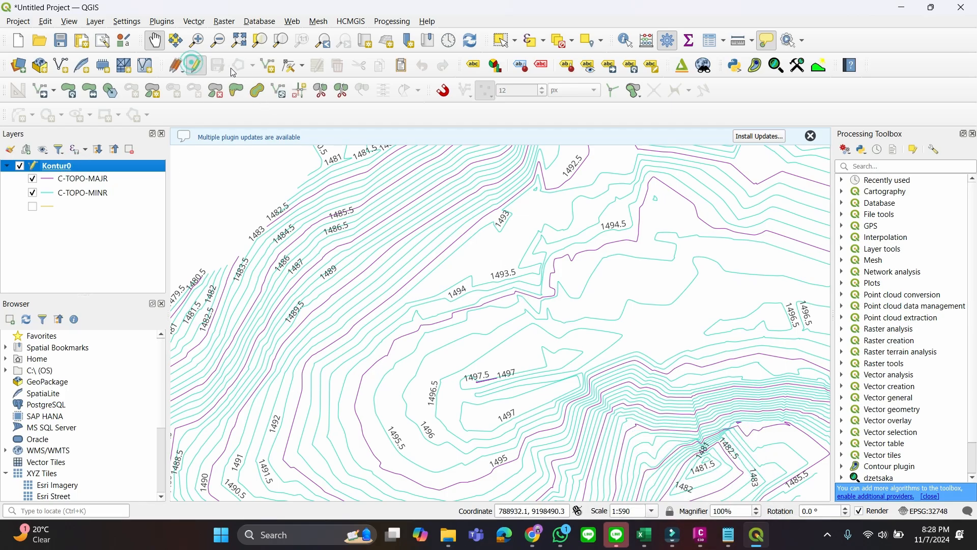
click(289, 65)
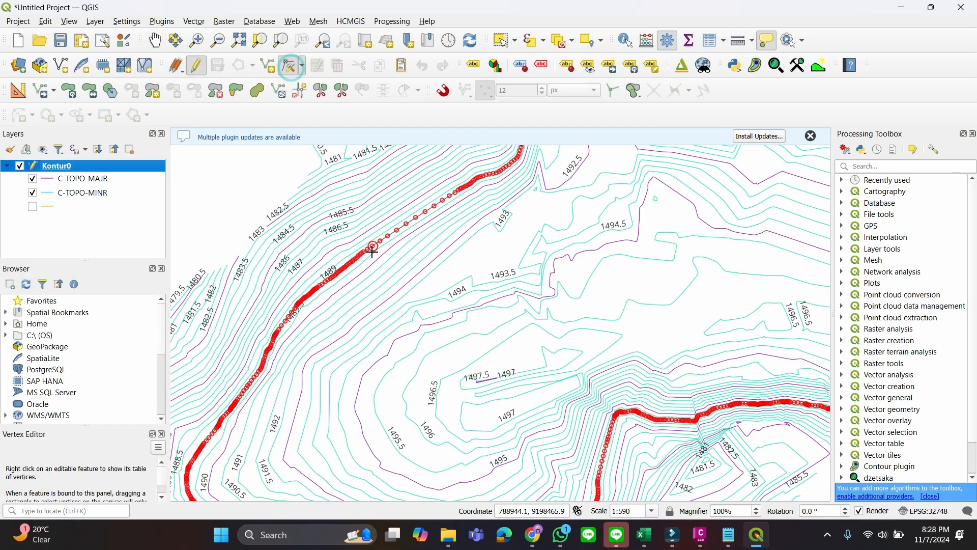
scroll(374, 251, up, 3)
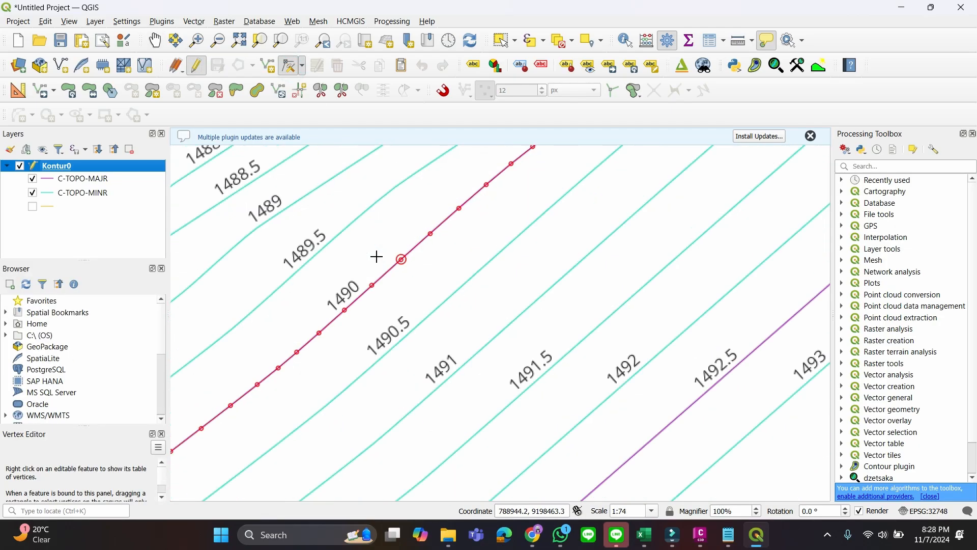
click(404, 260)
click(412, 267)
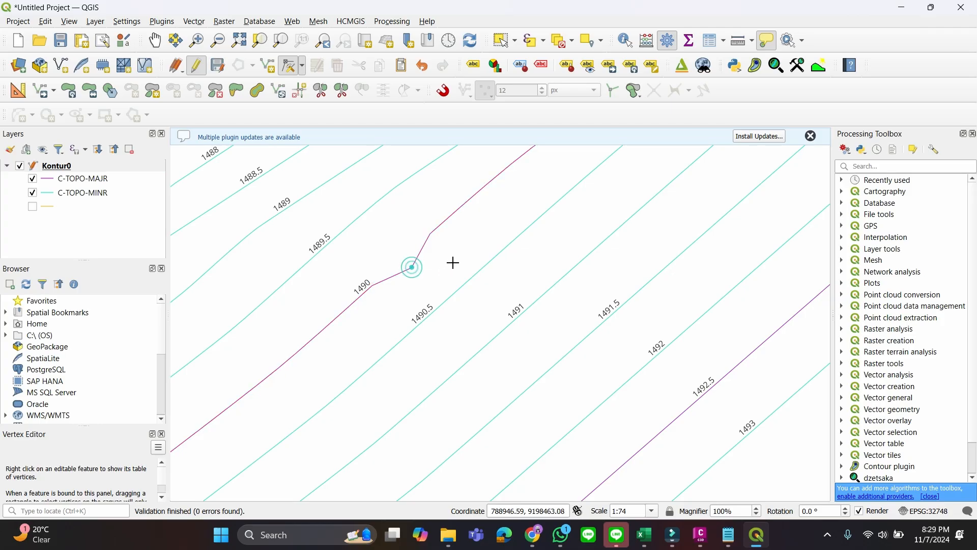
click(430, 233)
click(448, 240)
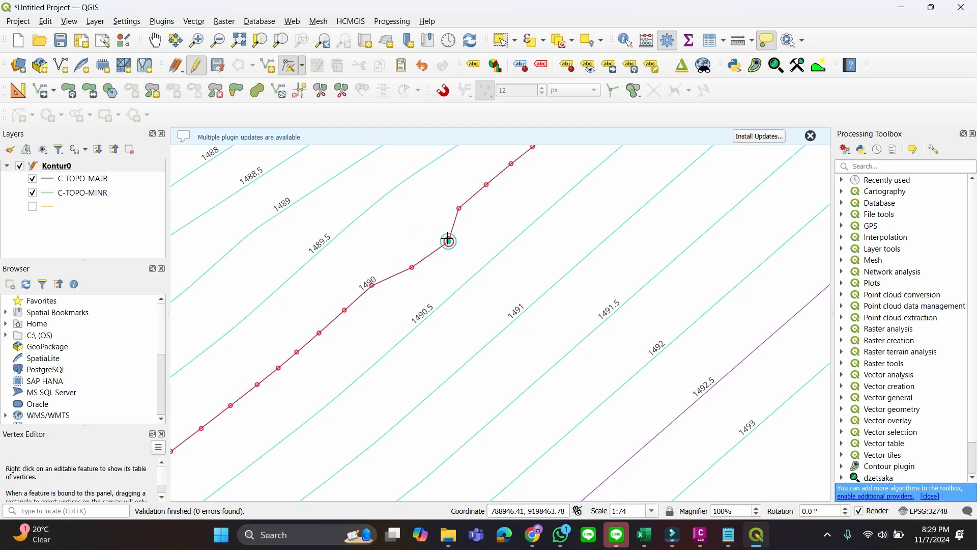
click(196, 65)
click(453, 278)
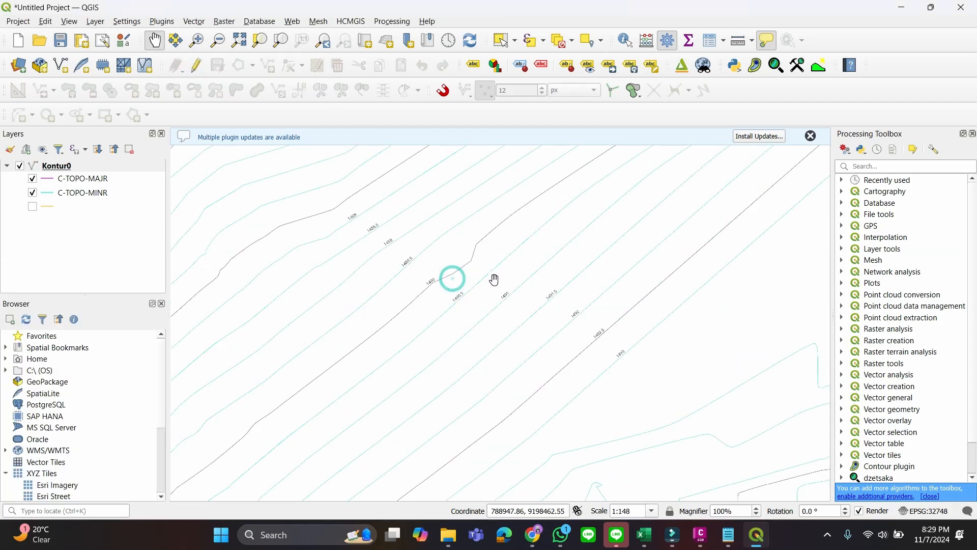
scroll(497, 259, down, 4)
drag(567, 279, 532, 273)
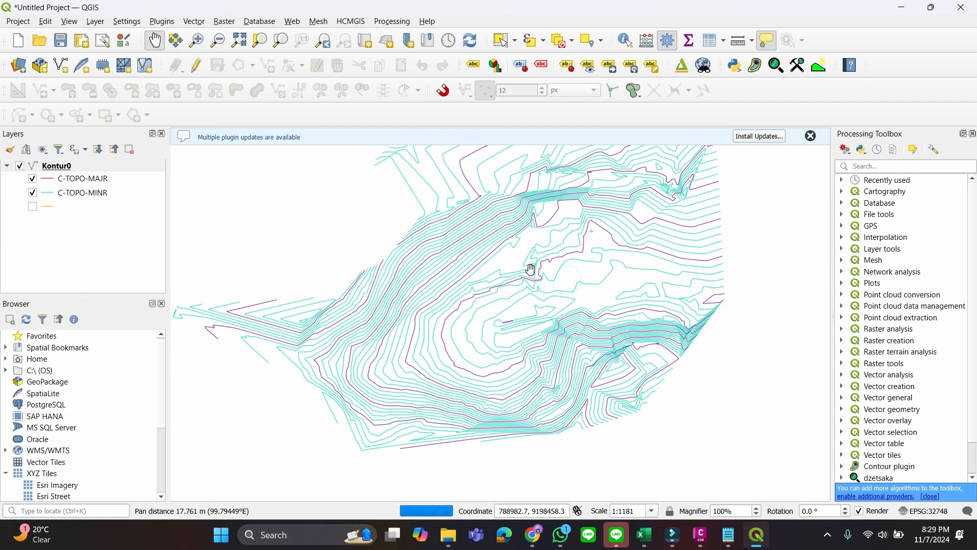
scroll(530, 285, down, 1)
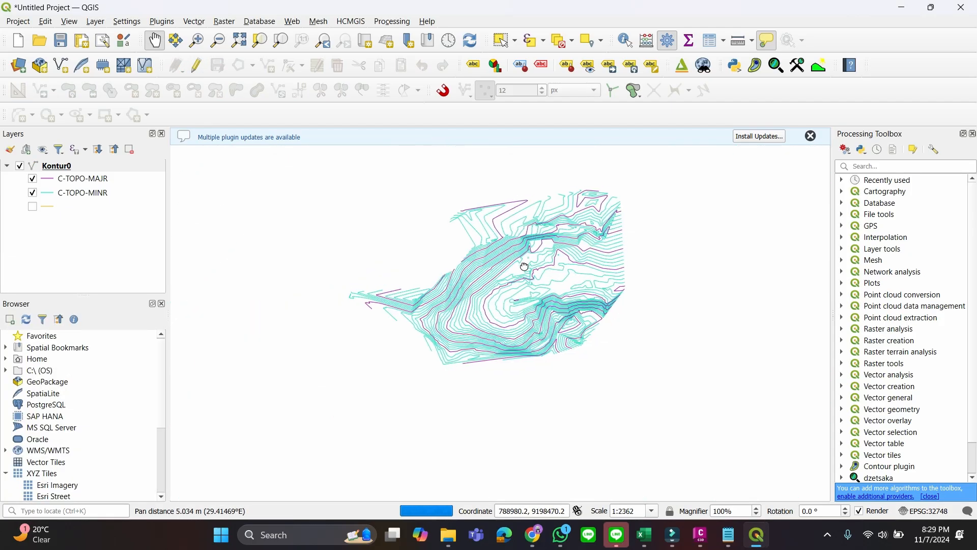
Switch to Civil 3D and then to the PENGOLAHAN KONTUR presentation in Chrome, and page through its remaining slides
click(701, 535)
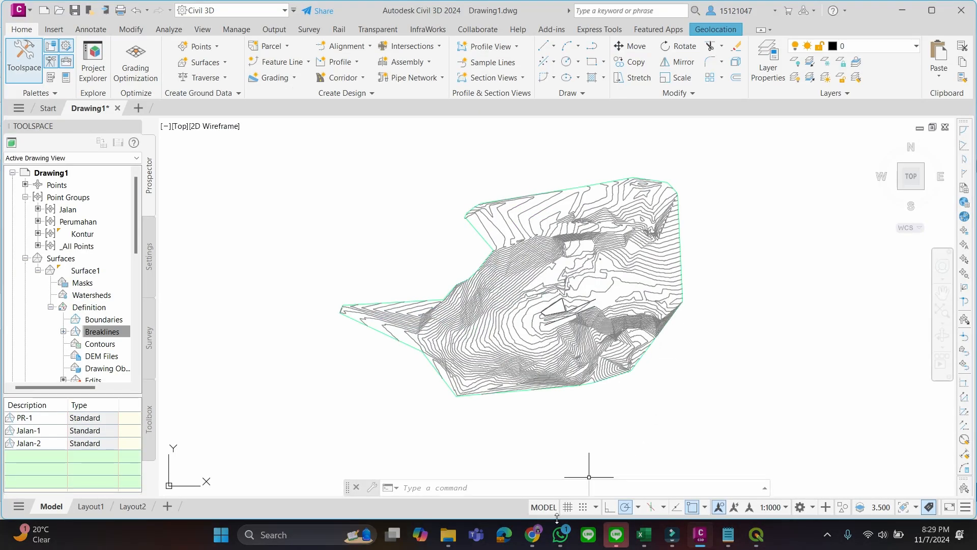
mouse_move(540, 541)
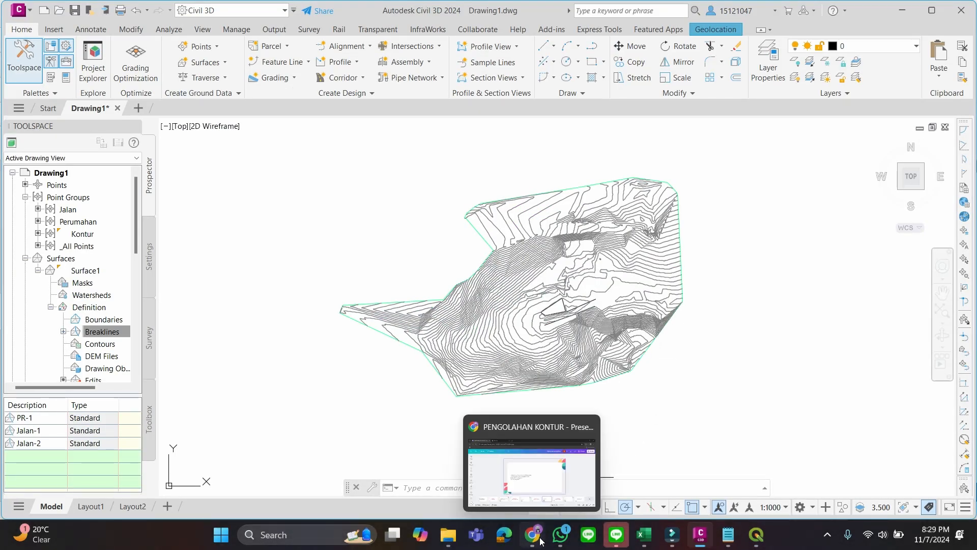
click(540, 541)
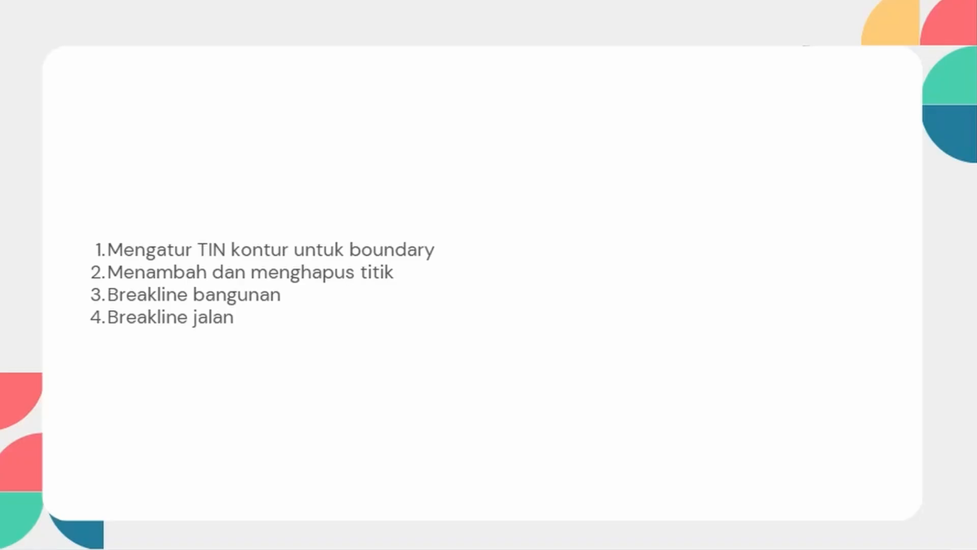
key(Right)
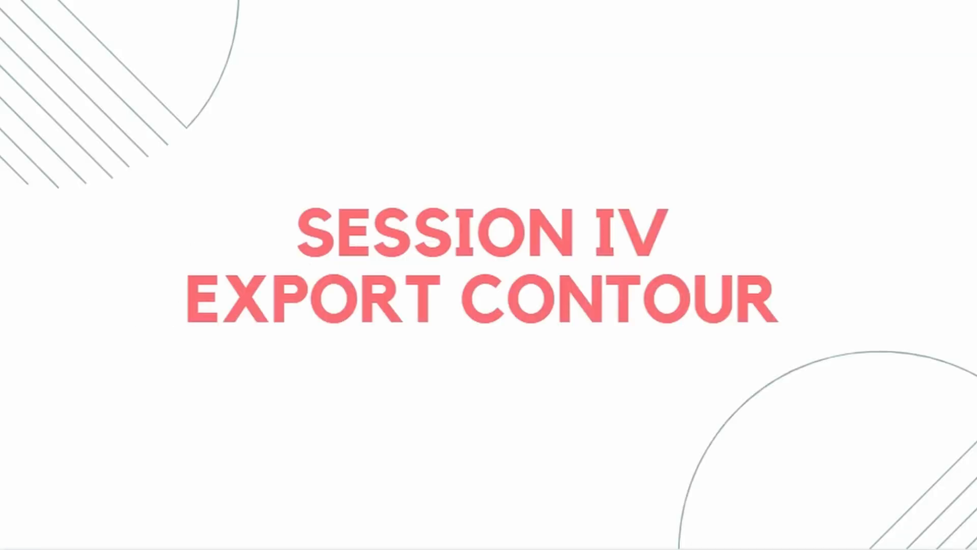
key(Right)
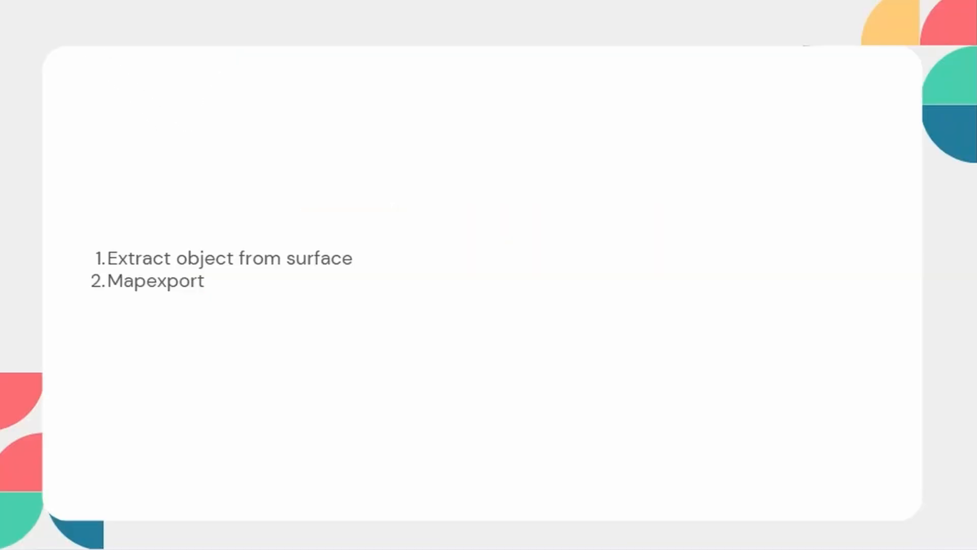
key(Right)
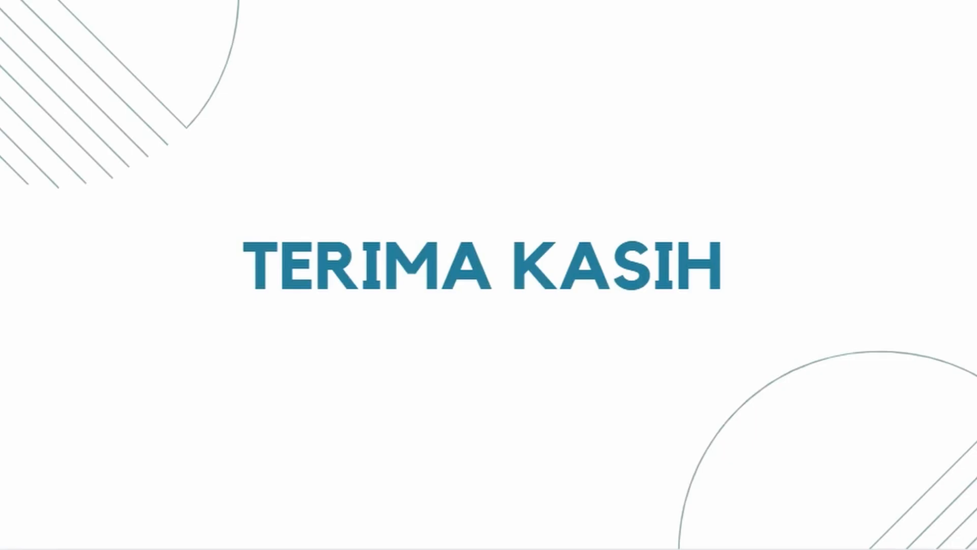